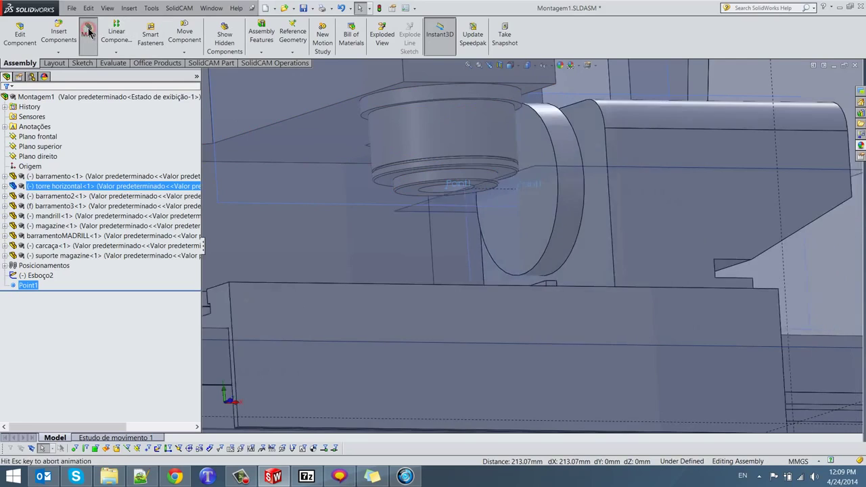
Mate the assembly's Point1 coincident with Point1 of torre horizontal and close the mate command.
scroll(455, 235, "up", 8)
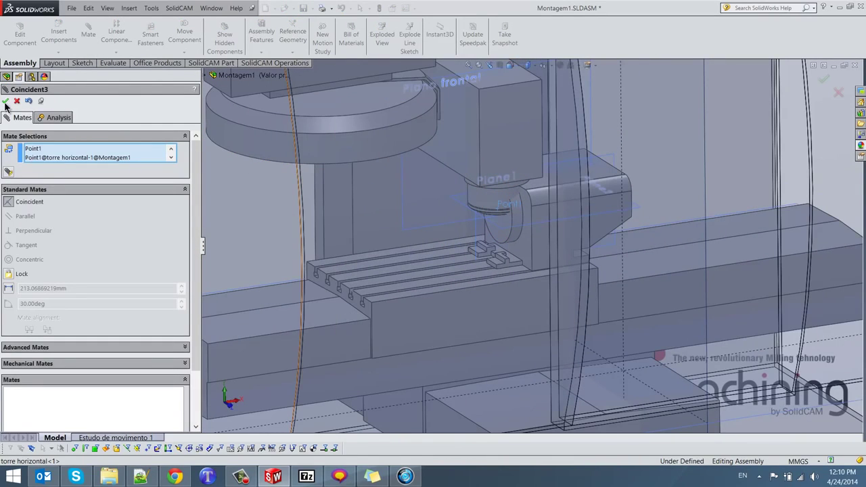
left_click(6, 100)
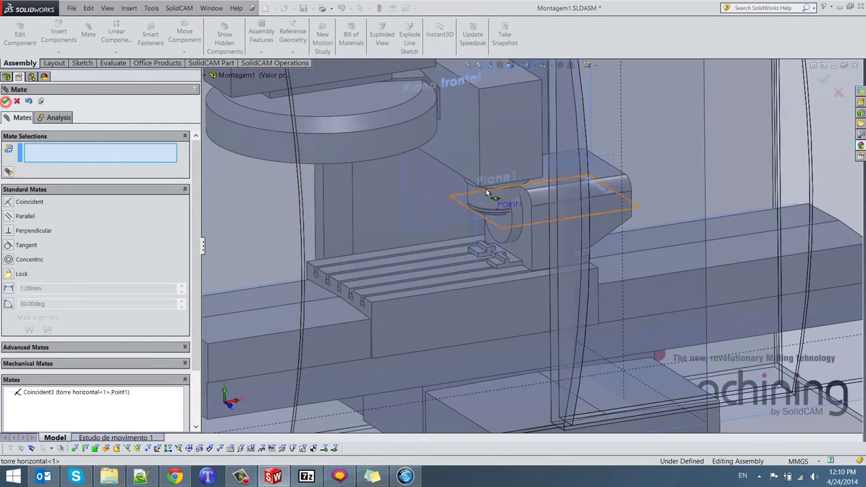
scroll(500, 215, "down", 3)
middle_click_drag(500, 215, 538, 226)
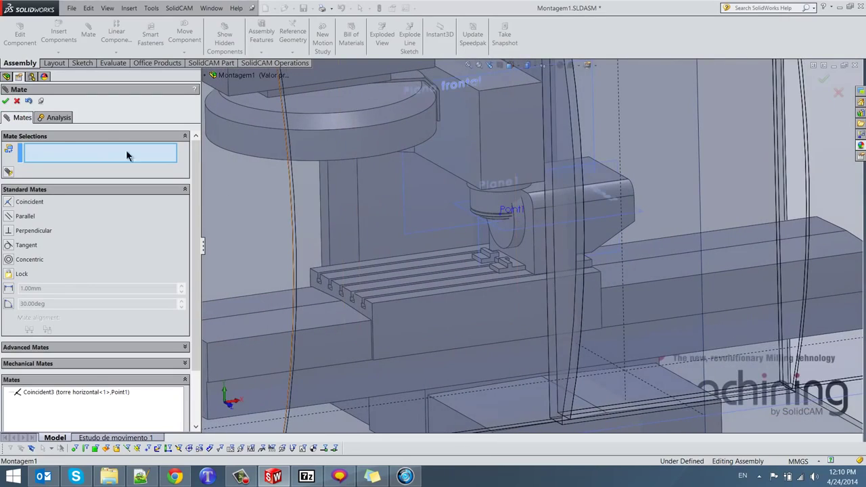
left_click(5, 101)
scroll(497, 210, "down", 2)
scroll(497, 210, "down", 3)
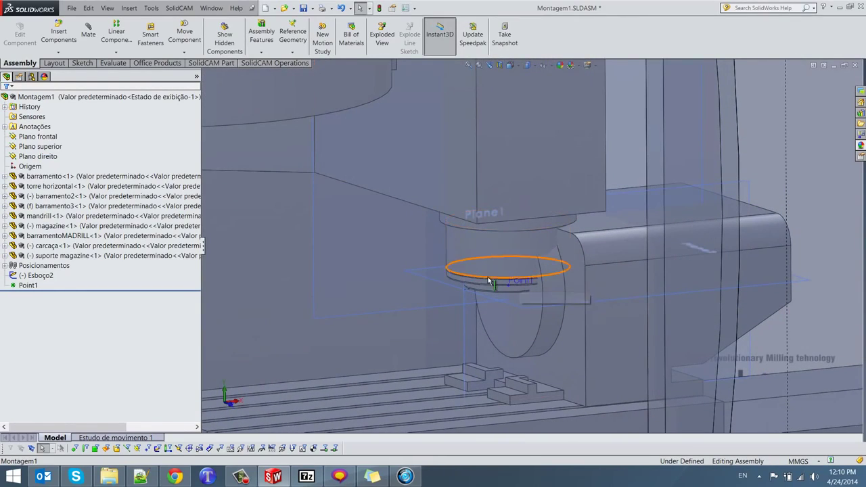
Start a new coordinate system with its origin at the assembly's Point1.
left_click(519, 281)
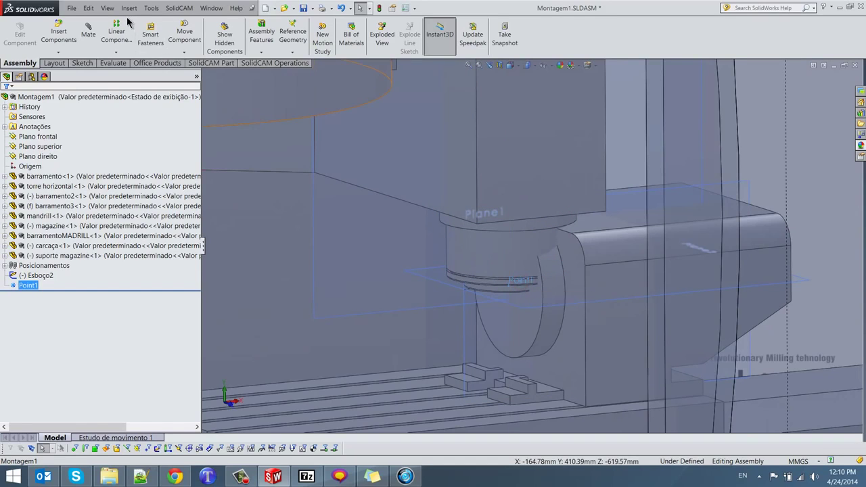
left_click(129, 8)
mouse_move(169, 135)
left_click(305, 157)
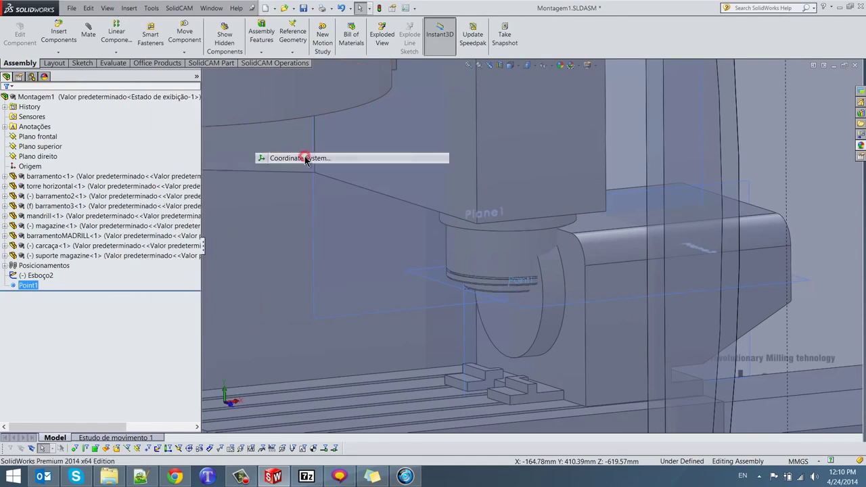
Assign the long upper front edge of the barramento table as the X axis and its short upper side edge as the Y axis.
scroll(569, 239, "down", 2)
scroll(567, 266, "up", 5)
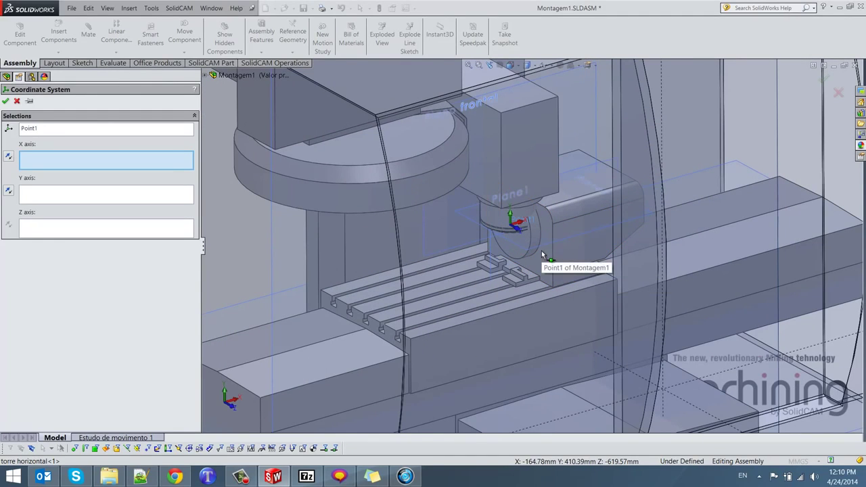
left_click(30, 155)
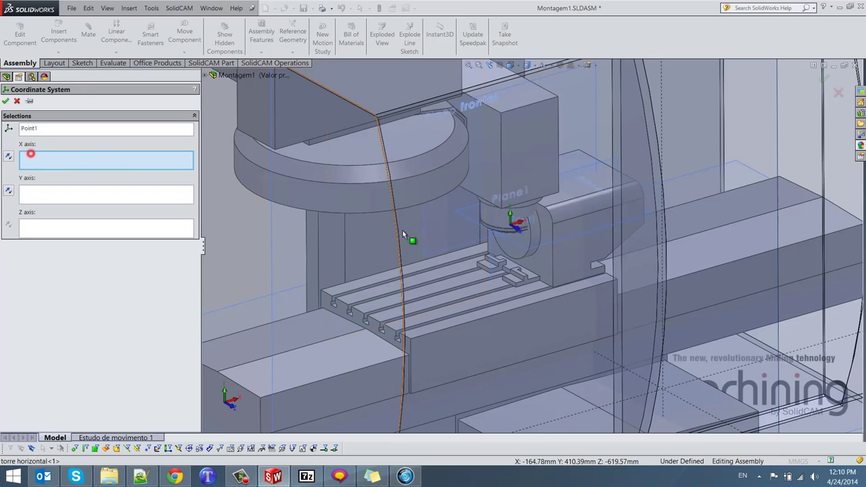
left_click(580, 291)
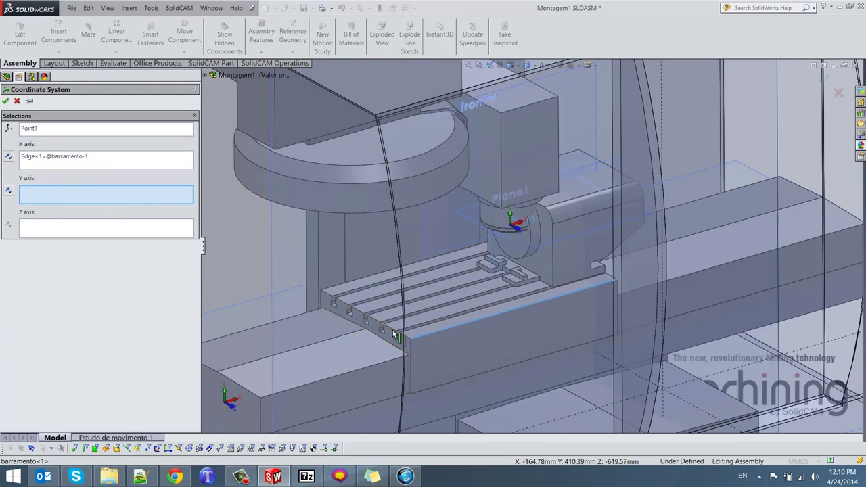
scroll(397, 334, "up", 2)
left_click(420, 318)
scroll(367, 323, "down", 5)
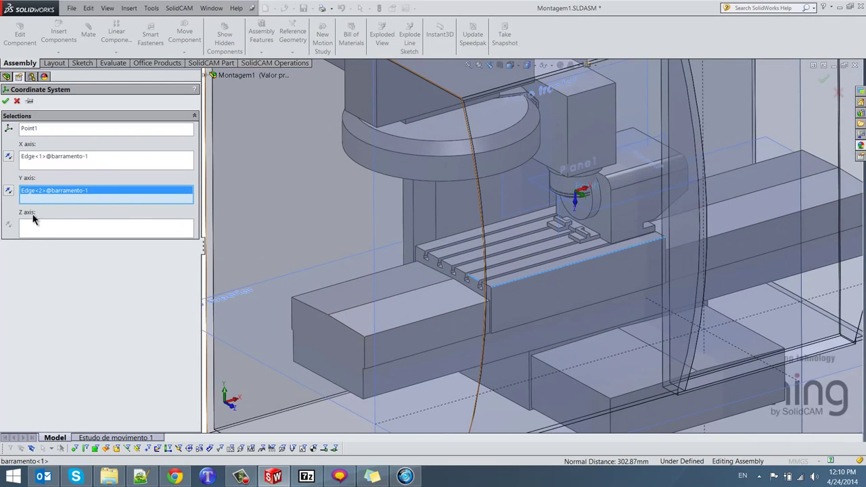
Reverse the Y axis direction so Z points upward and create the coordinate system.
left_click(10, 194)
middle_click_drag(561, 218, 555, 189)
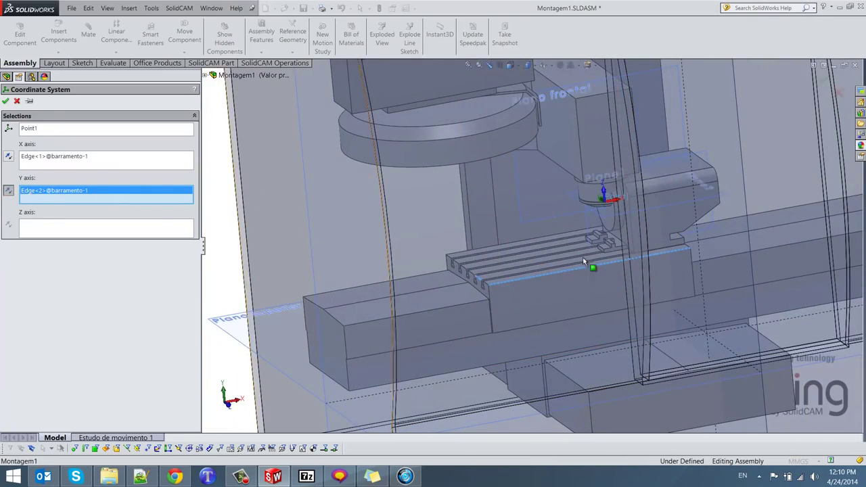
middle_click_drag(734, 232, 703, 288)
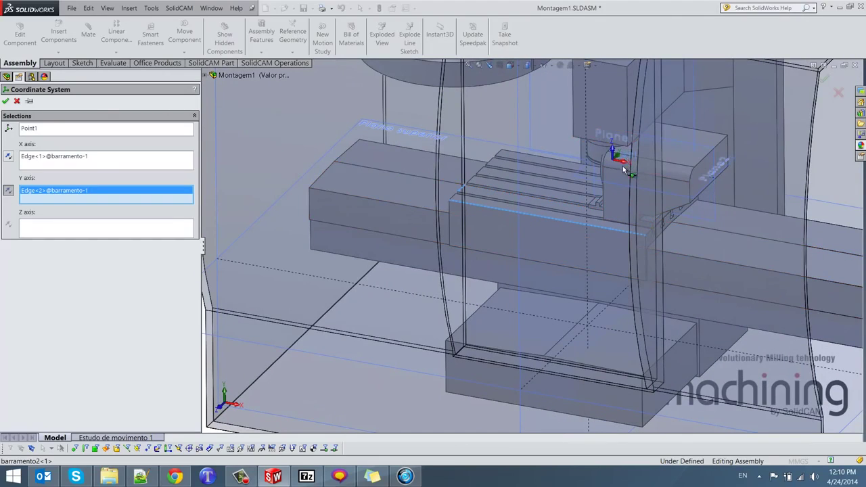
left_click(5, 101)
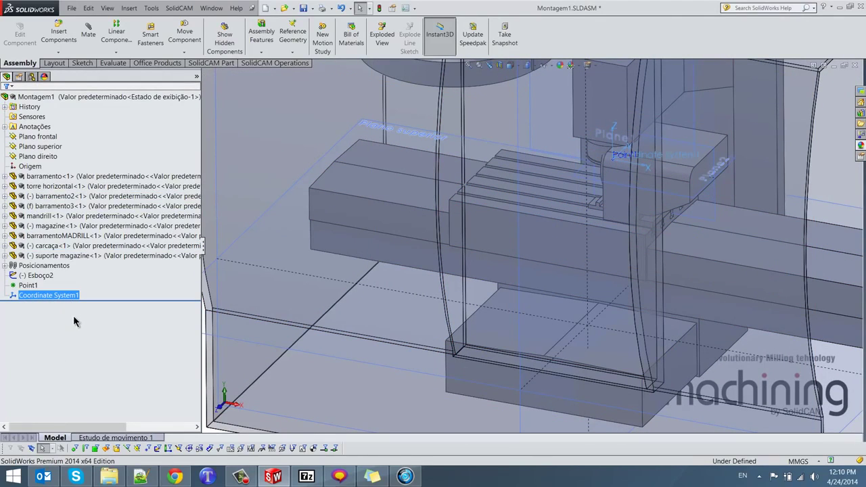
left_click(118, 390)
scroll(717, 253, "up", 4)
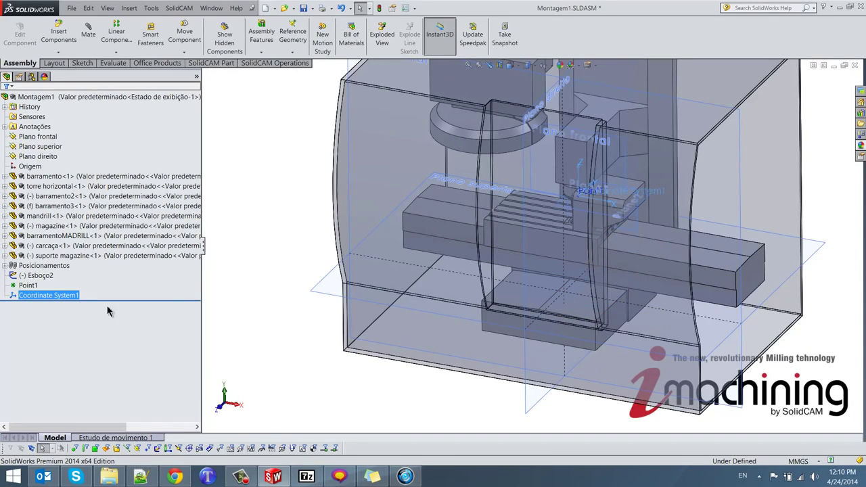
left_click(334, 389)
middle_click_drag(470, 315, 453, 304)
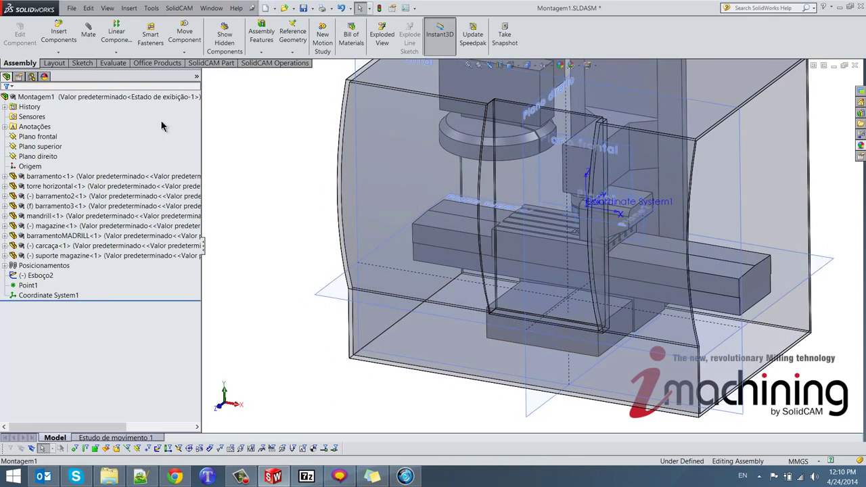
Begin saving the assembly under a new location, in the parent folder of SW Files.
left_click(71, 8)
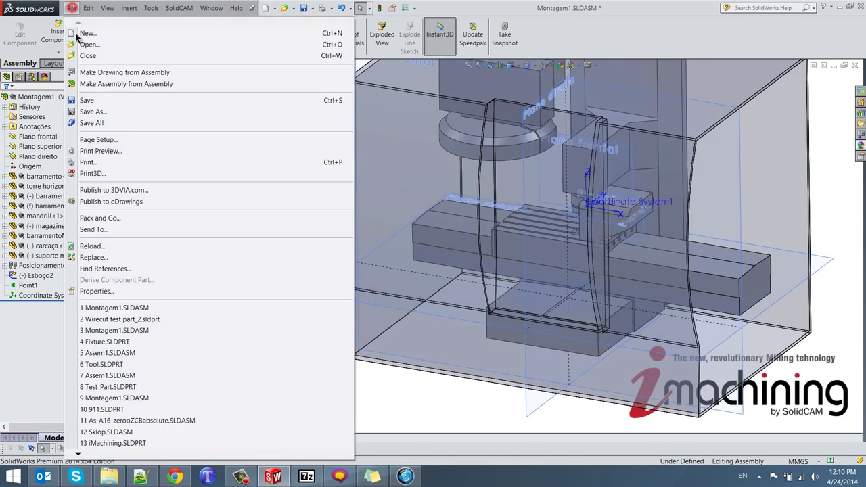
left_click(88, 114)
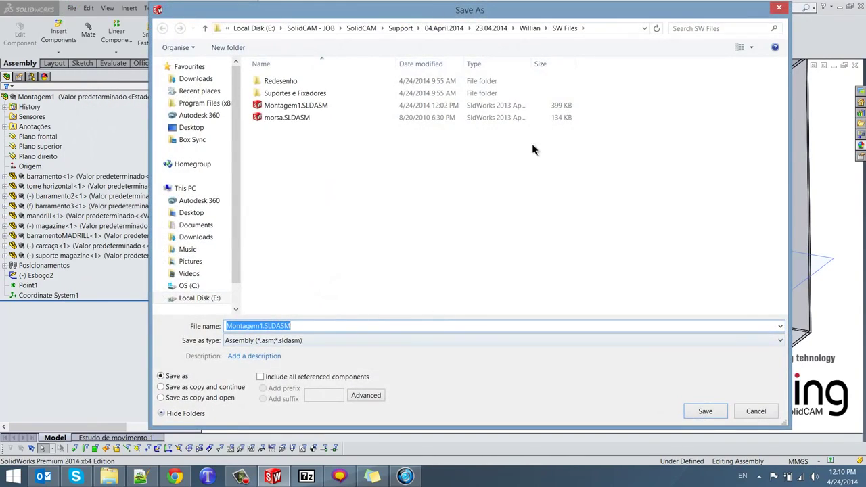
left_click(518, 229)
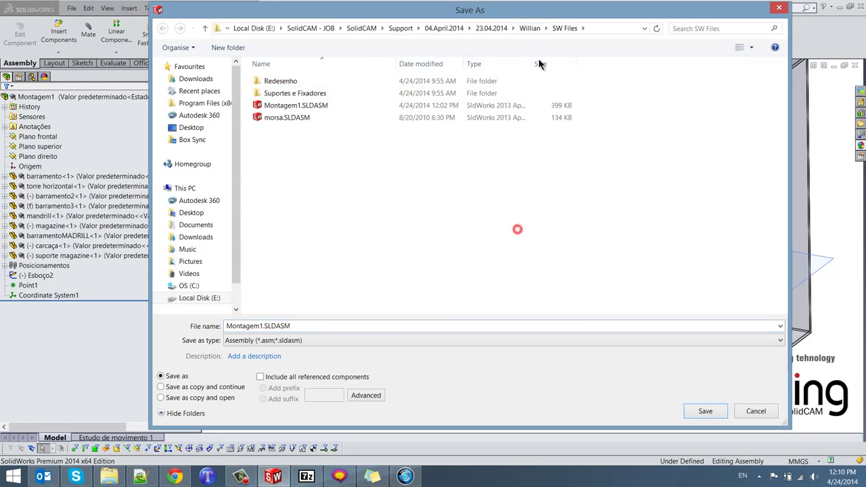
left_click(530, 28)
Create a folder named 4X next to SW Files and open it as the save location.
right_click(268, 107)
mouse_move(289, 196)
left_click(381, 196)
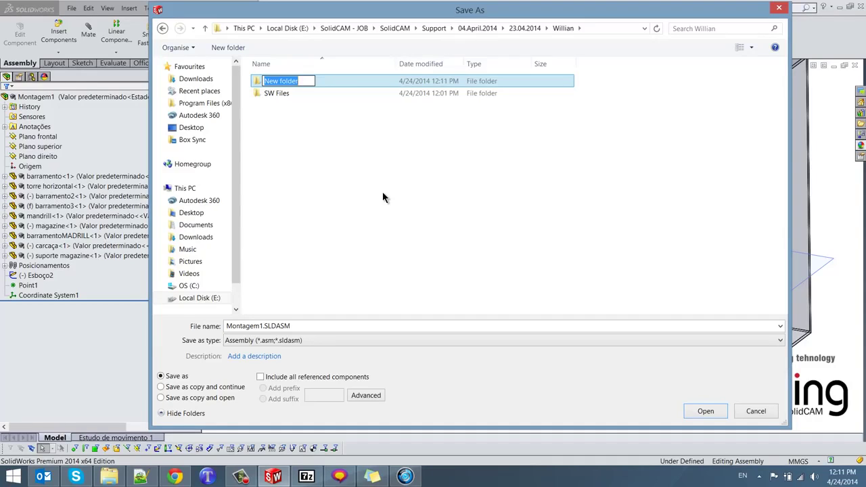
type("4X")
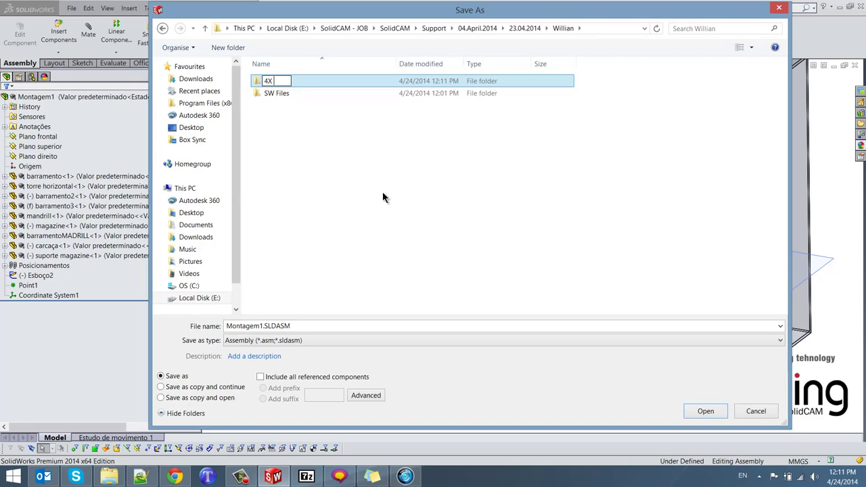
key("Return")
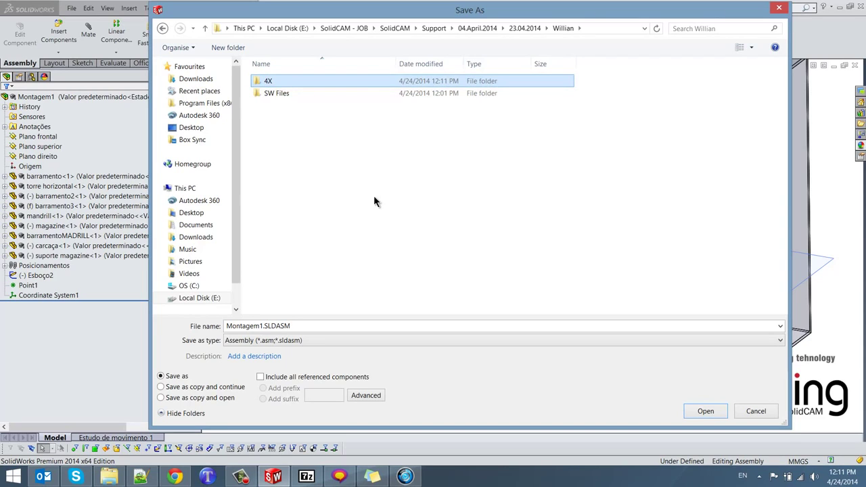
double_click(270, 80)
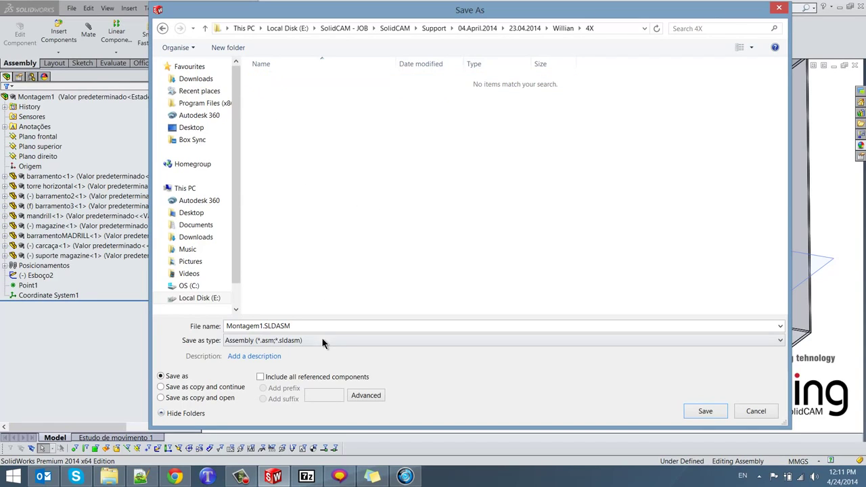
Set the save format to STL (*.stl), keeping Montagem1 as the file name.
left_click(259, 327)
left_click_drag(263, 324, 209, 327)
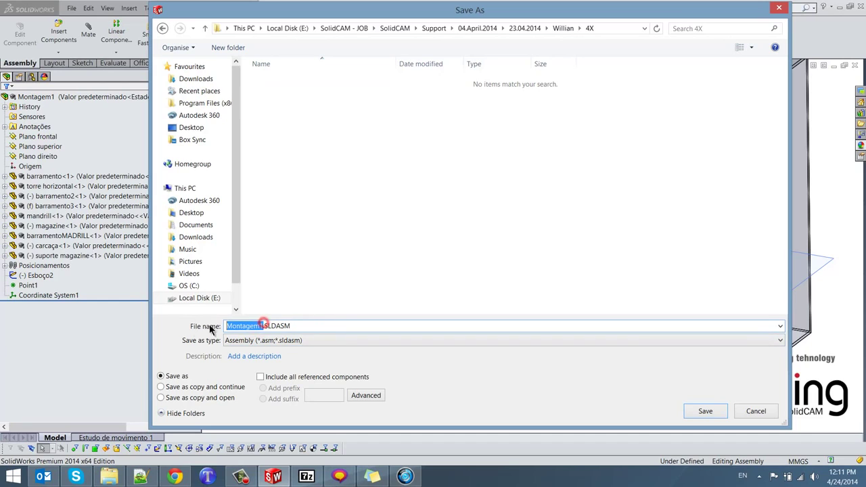
left_click(299, 342)
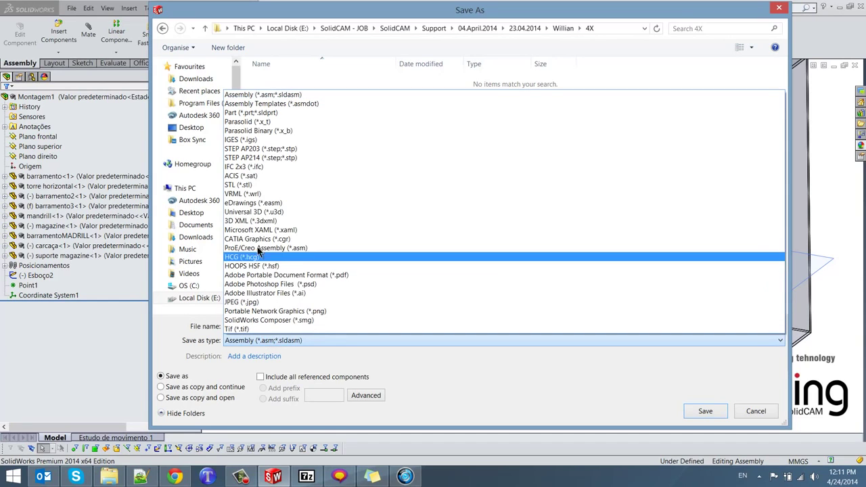
left_click(248, 184)
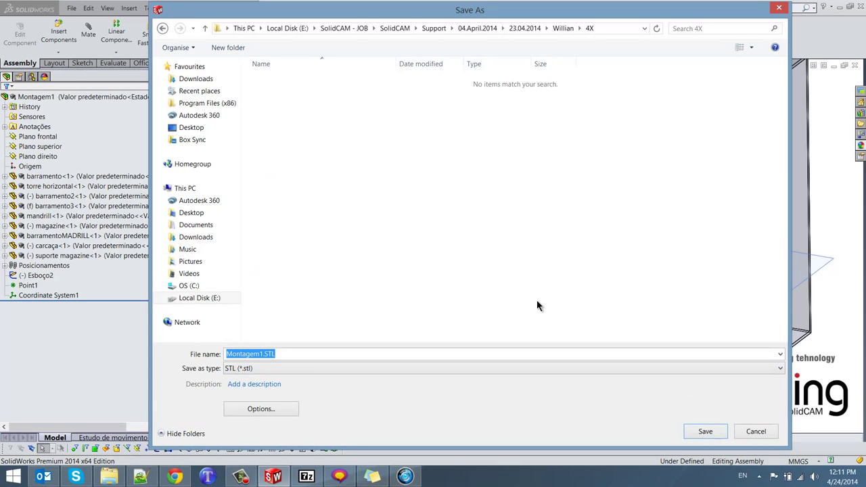
Set the STL export's output coordinate system to Coordinate System1 and save the assembly's components as STL files.
left_click(270, 408)
left_click_drag(457, 62, 461, 61)
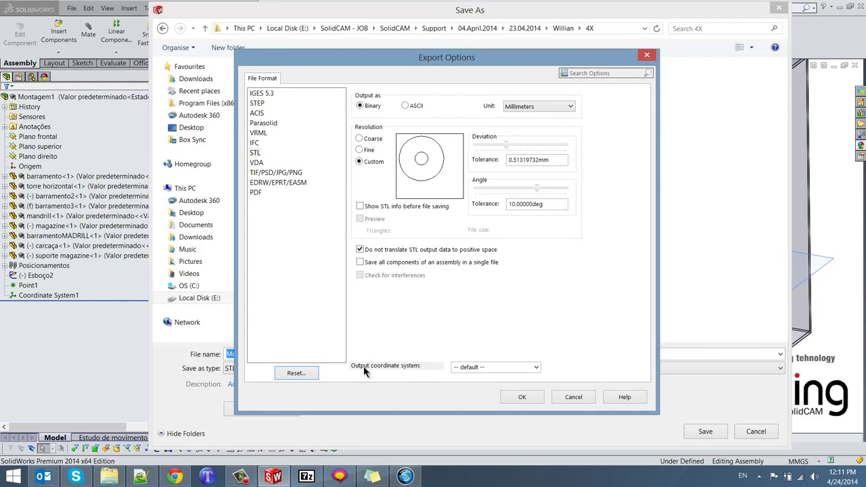
left_click(536, 367)
left_click(507, 380)
left_click_drag(512, 369, 427, 369)
left_click(515, 369)
left_click_drag(516, 368, 448, 372)
left_click(518, 368)
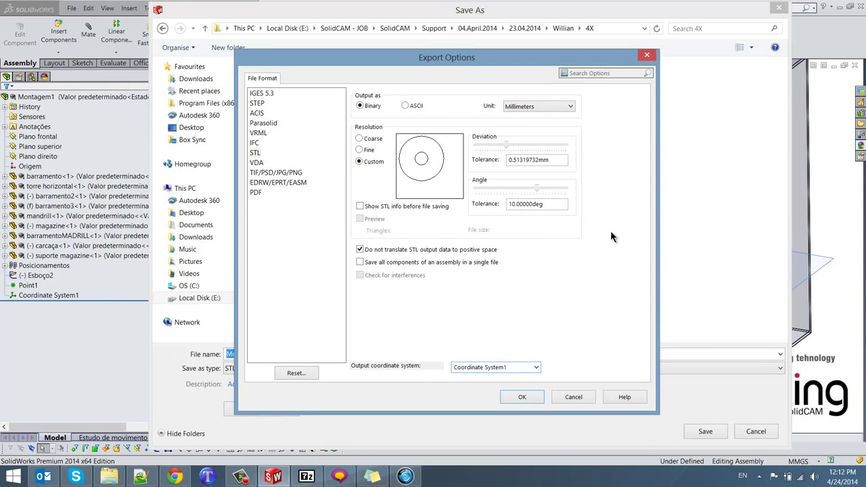
left_click(532, 401)
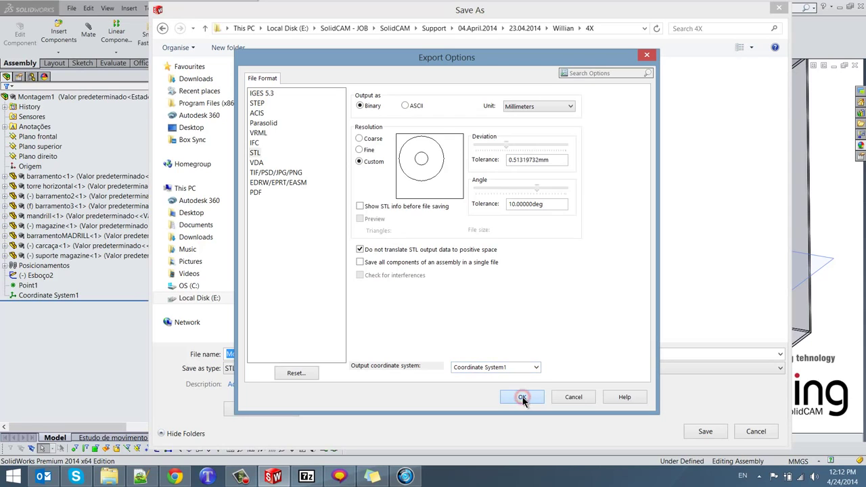
left_click(707, 433)
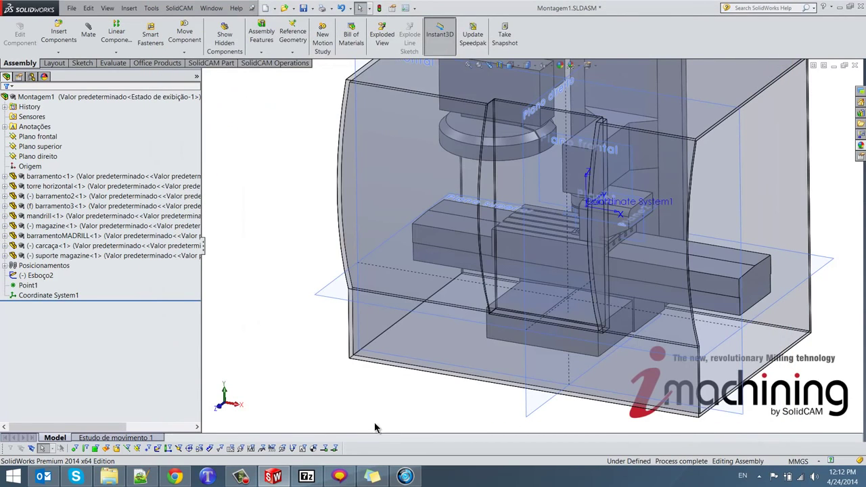
Switch to File Explorer and open the 4X folder to examine the exported STL files.
left_click(108, 476)
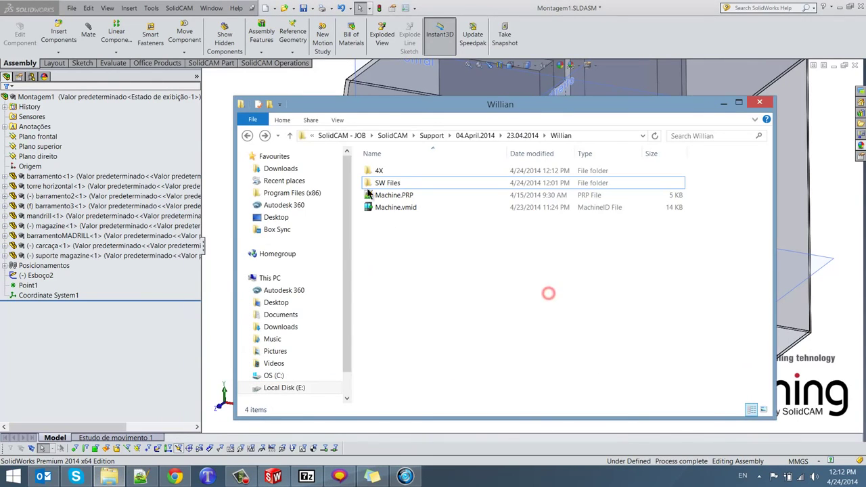
left_click(361, 166)
double_click(362, 167)
left_click_drag(547, 335, 345, 161)
left_click(408, 321)
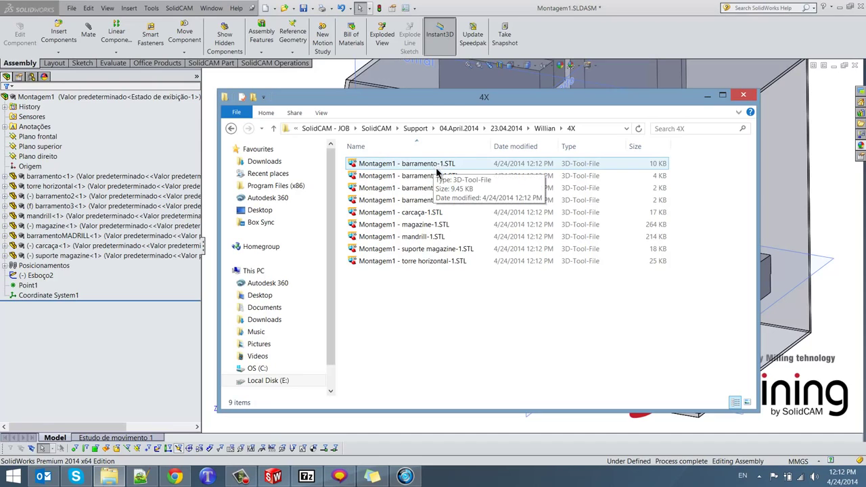
left_click(456, 302)
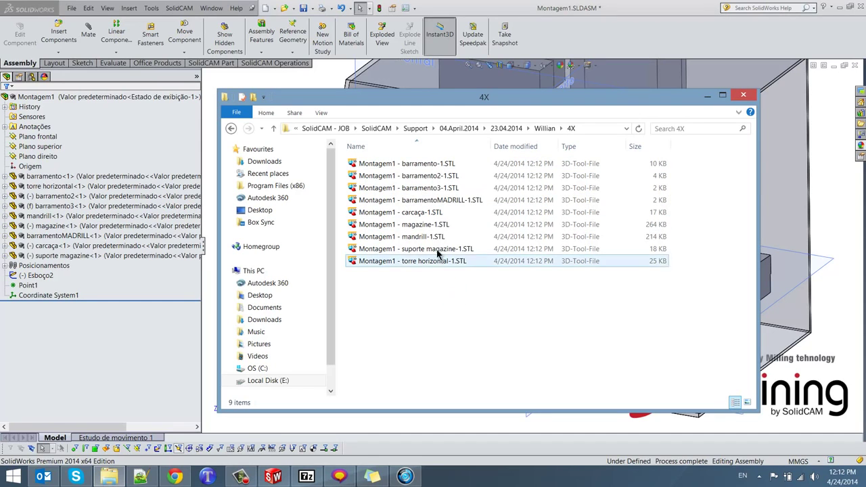
Rename the carcaça STL file as Montagem1 - carcaca-1.STL, replacing the ç with a plain c.
left_click(422, 214)
left_click(420, 213)
left_click(421, 215)
key("BackSpace")
type("c")
key("Return")
left_click(486, 316)
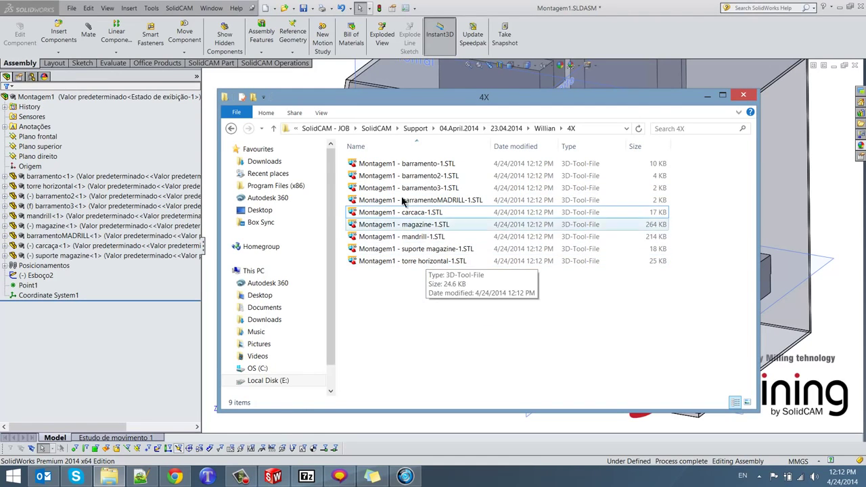
left_click_drag(483, 315, 359, 173)
left_click(360, 292)
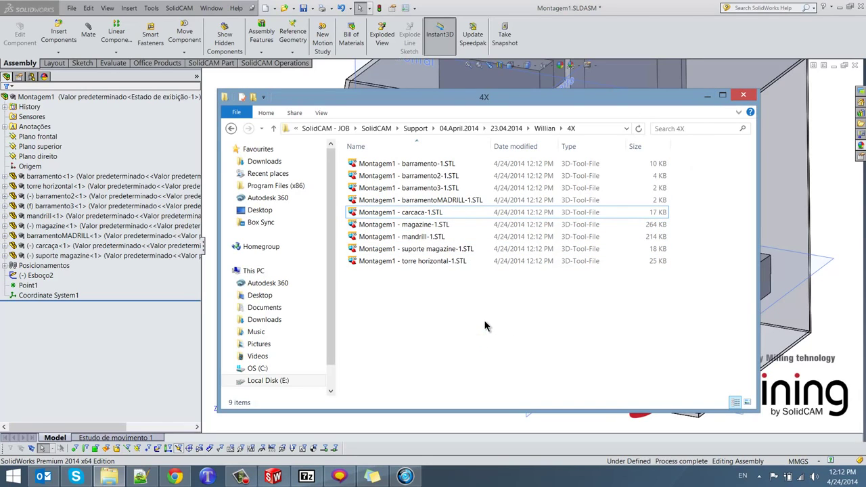
left_click_drag(537, 107, 541, 97)
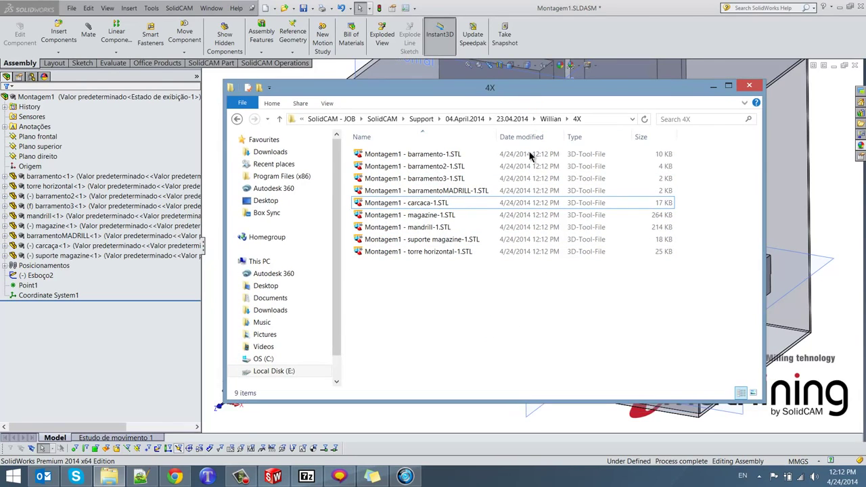
Return to the folder above 4X and locate the Machine.PRP and Machine.vmid files.
left_click(236, 119)
left_click_drag(488, 258, 382, 179)
left_click(444, 253)
left_click_drag(437, 226, 378, 181)
left_click(384, 193)
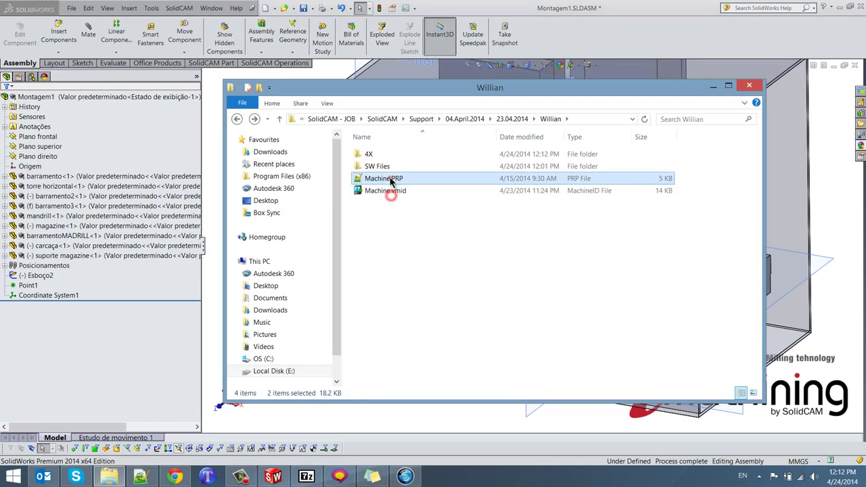
left_click(443, 236)
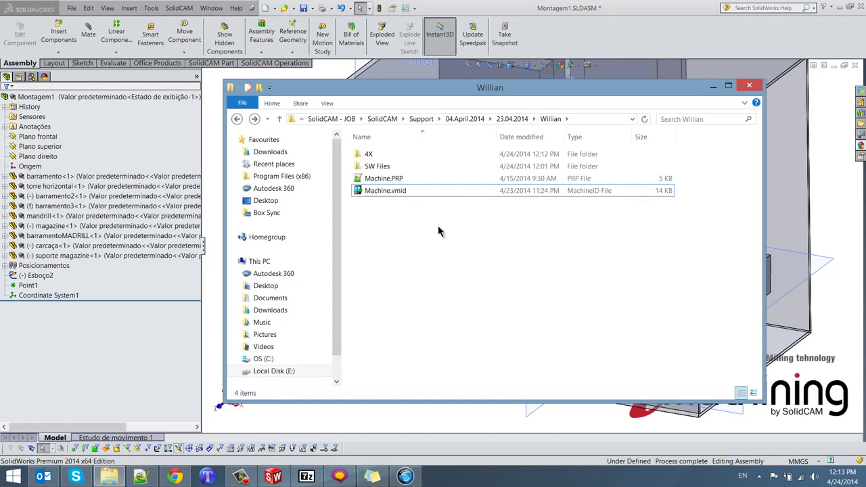
left_click_drag(439, 239, 365, 177)
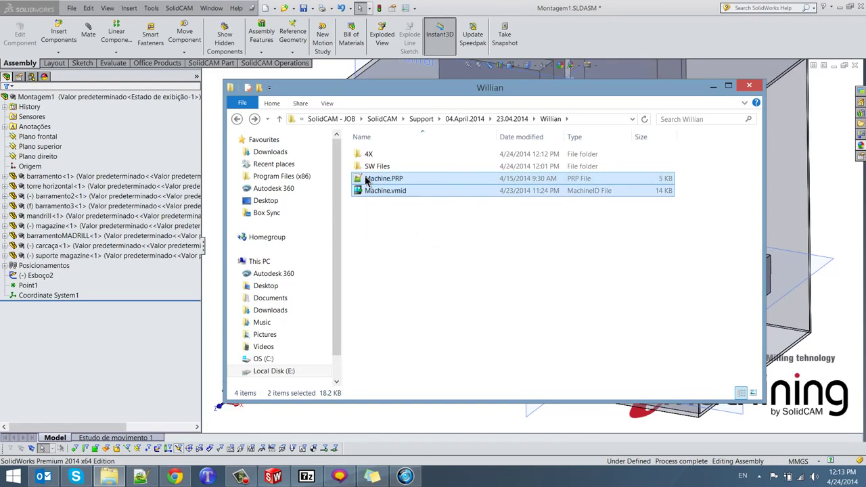
left_click(459, 236)
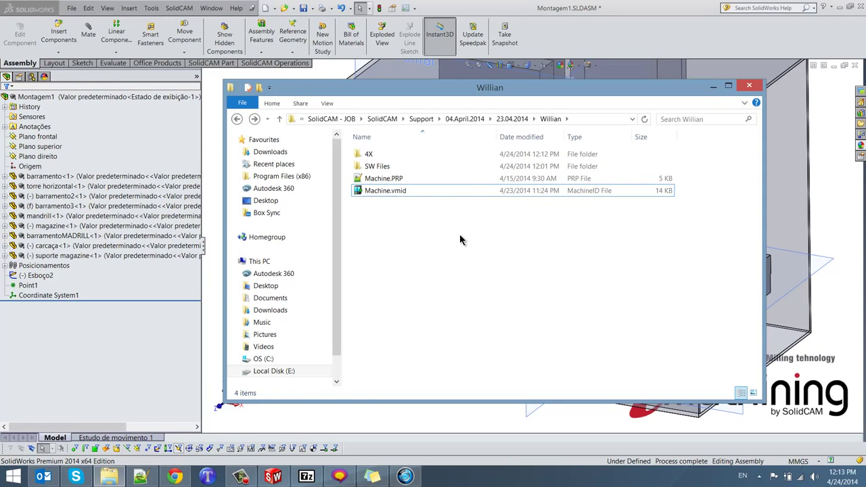
Open the Machine.vmid file in the Machine ID Editor.
left_click_drag(447, 227, 396, 190)
left_click(435, 236)
left_click(390, 176)
left_click(395, 192)
left_click(562, 250)
left_click(395, 193)
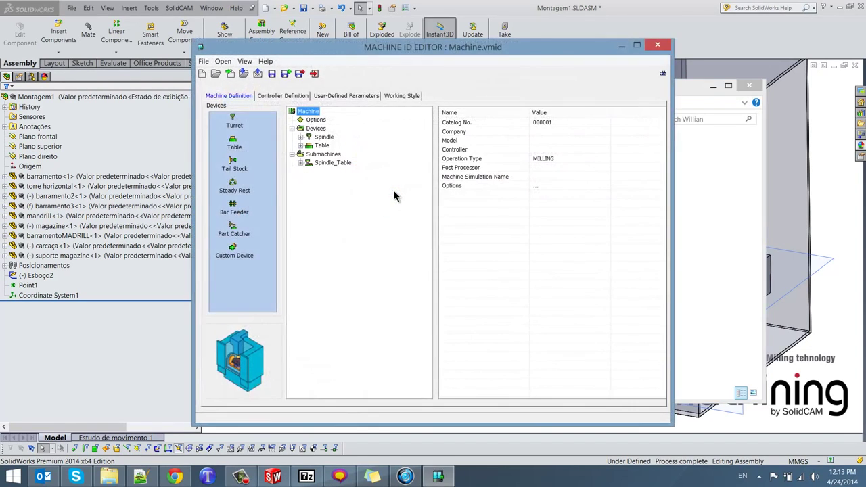
left_click_drag(420, 52, 455, 52)
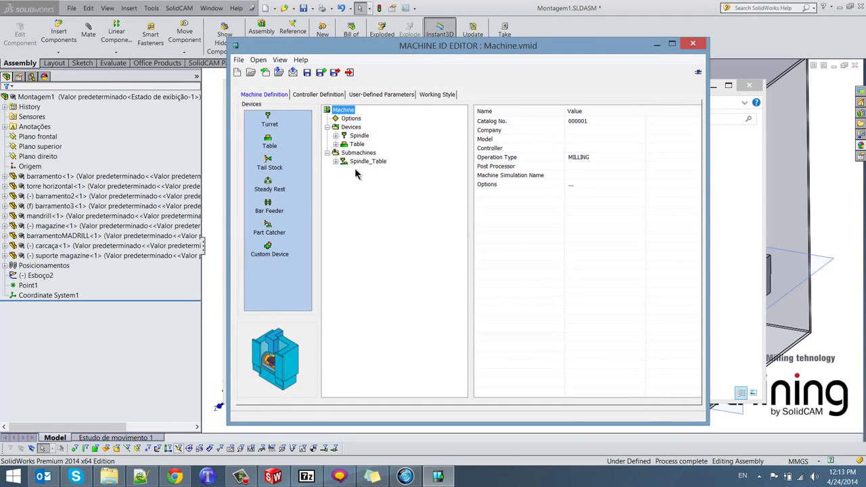
Expand the Devices branch of the machine definition and examine the spindle and table with their axes.
right_click(348, 127)
left_click(370, 134)
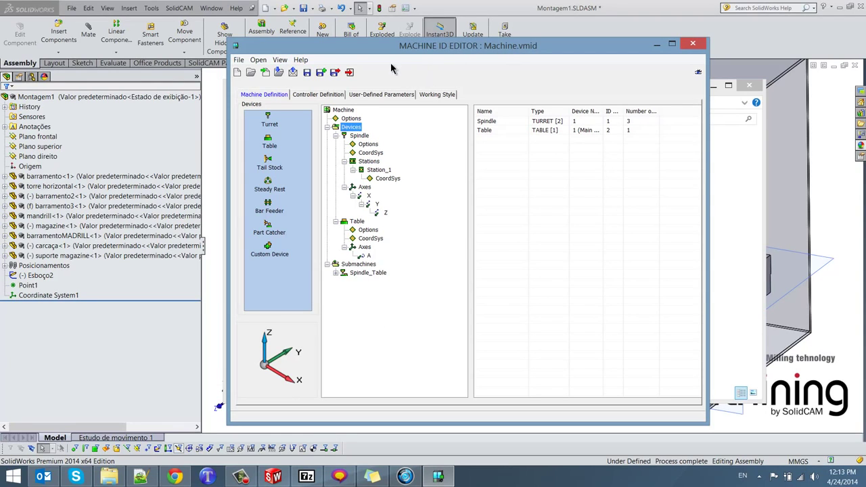
left_click(237, 72)
right_click(352, 126)
left_click(381, 133)
right_click(352, 127)
left_click(376, 128)
left_click_drag(433, 52, 446, 58)
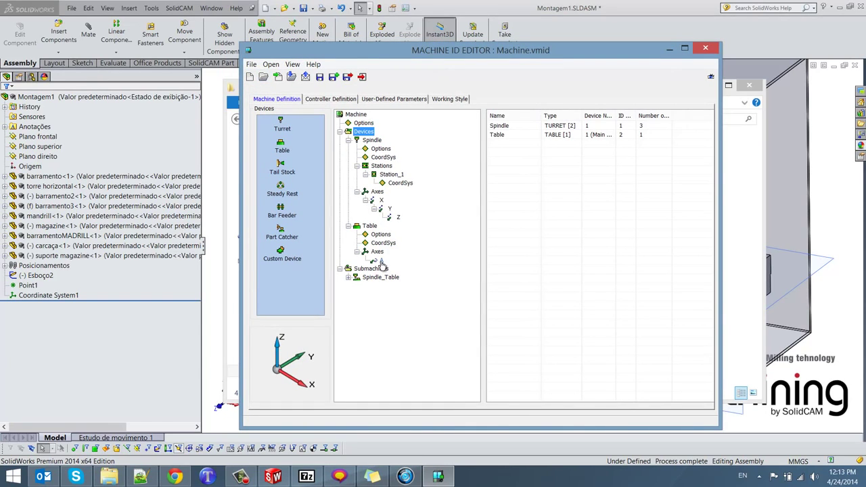
left_click_drag(456, 55, 435, 51)
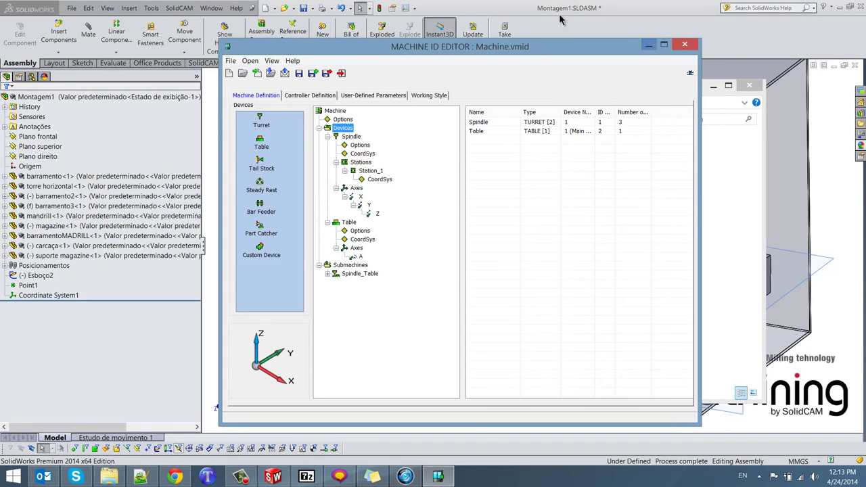
Show the SolidWorks assembly briefly, then restore the Machine ID Editor and position it so the machine model is visible beside it.
left_click(647, 45)
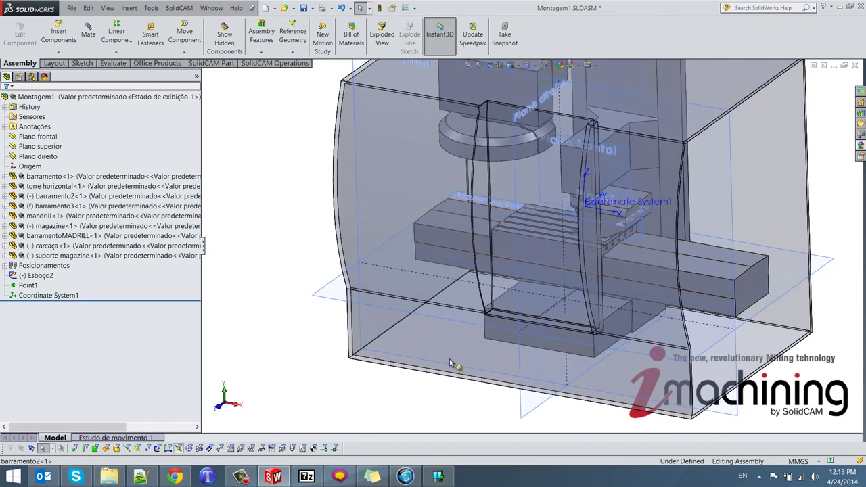
left_click(438, 476)
left_click_drag(426, 57, 197, 65)
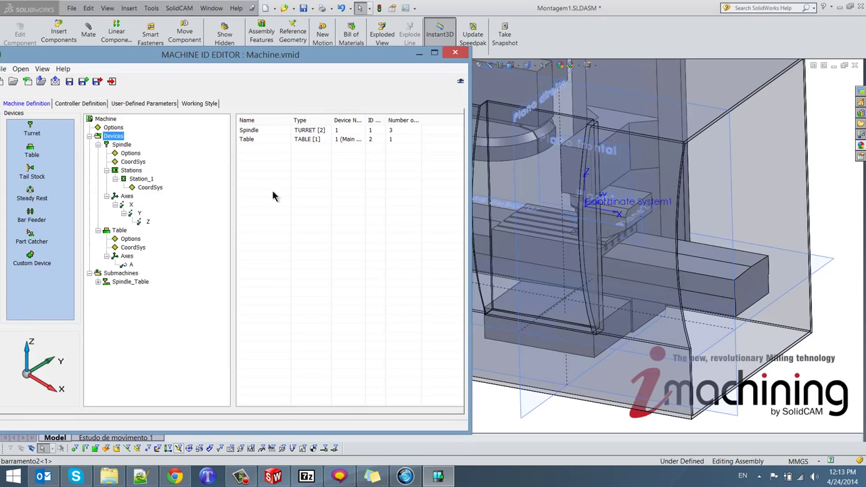
left_click_drag(391, 56, 366, 70)
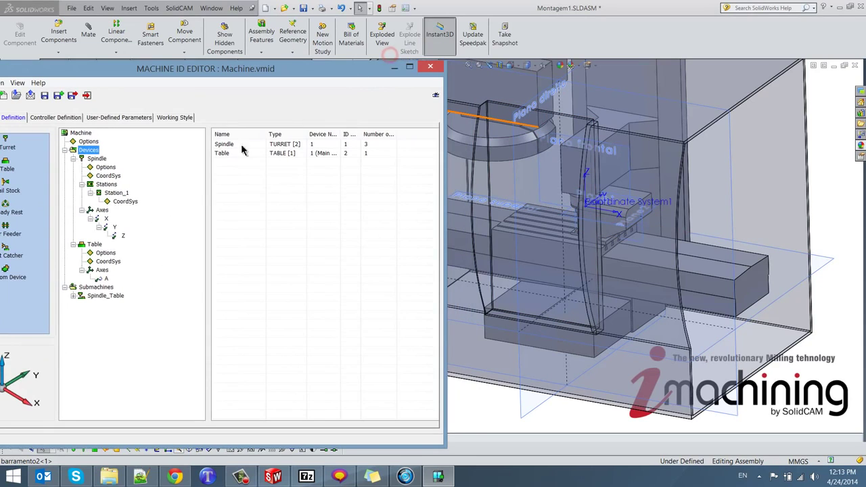
Collapse the device branches and examine the Spindle device's properties alongside the assembly's coordinate system.
left_click(72, 158)
left_click(73, 159)
left_click(73, 167)
left_click(96, 158)
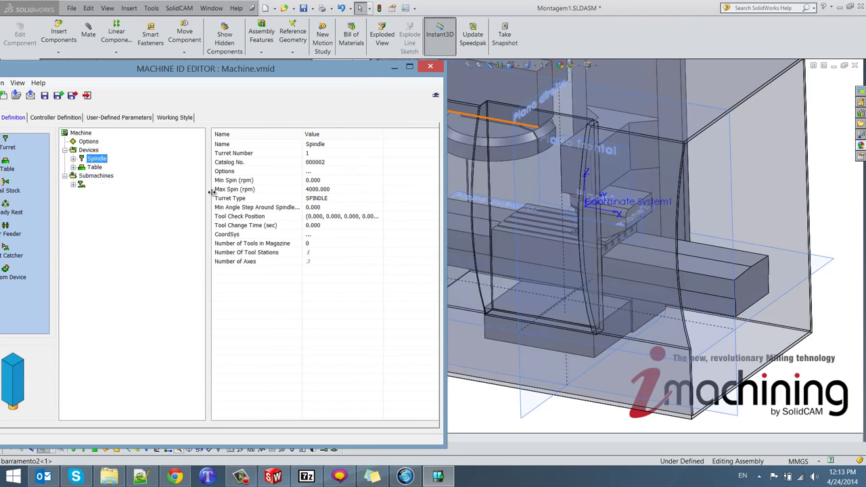
left_click_drag(353, 67, 276, 85)
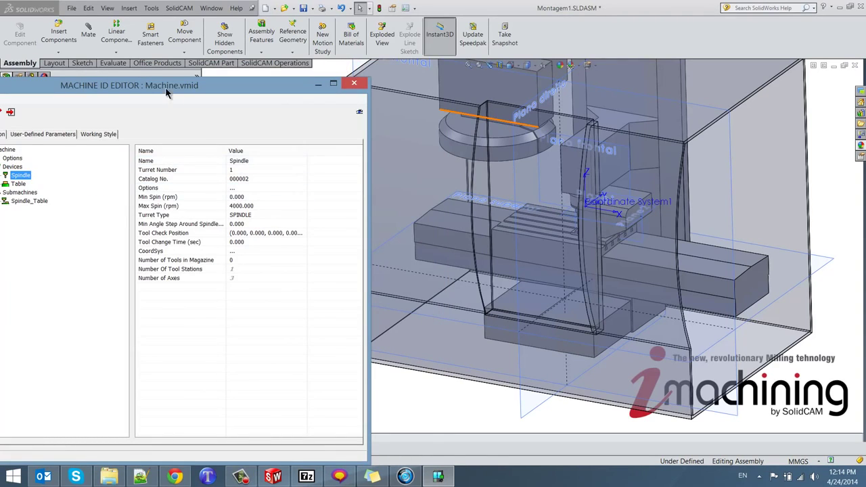
left_click_drag(167, 95, 151, 102)
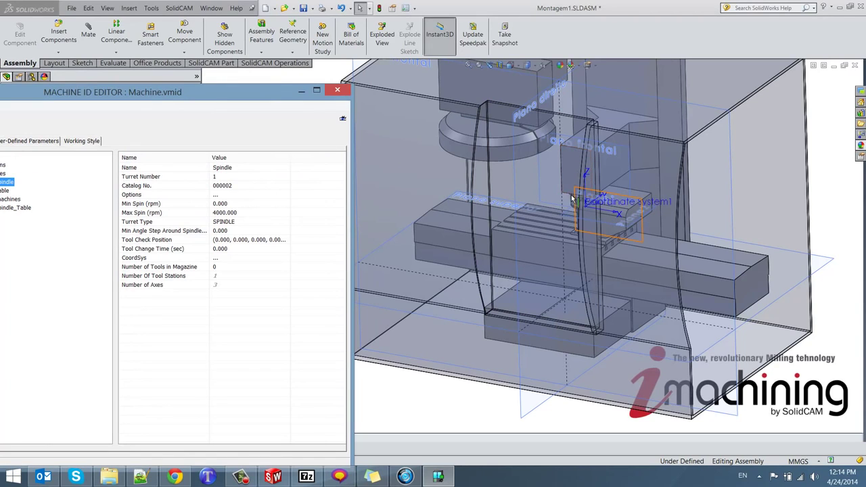
left_click_drag(75, 99, 187, 93)
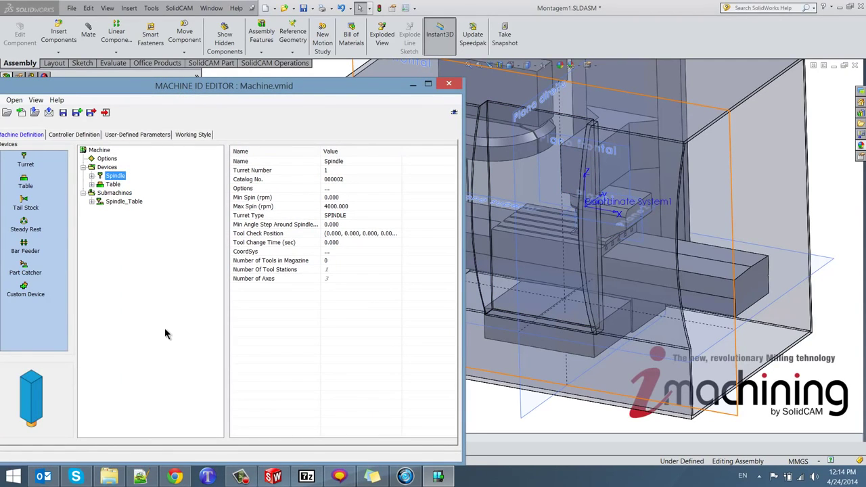
left_click_drag(382, 88, 341, 96)
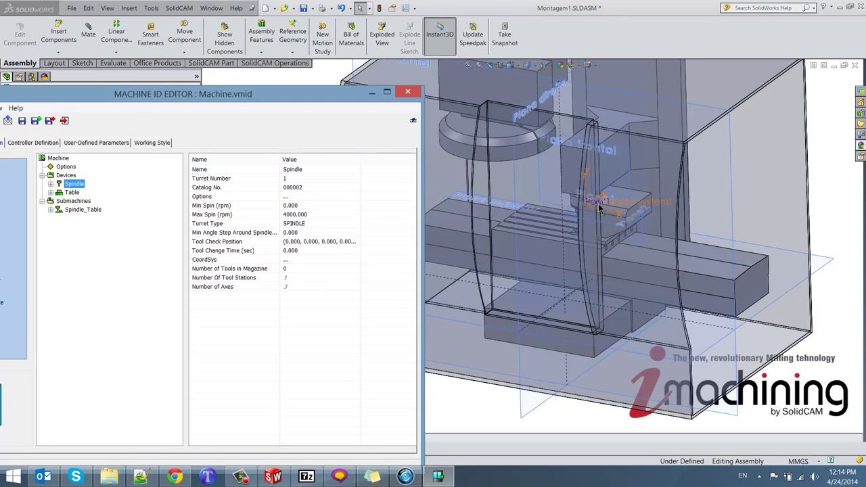
left_click_drag(210, 93, 281, 70)
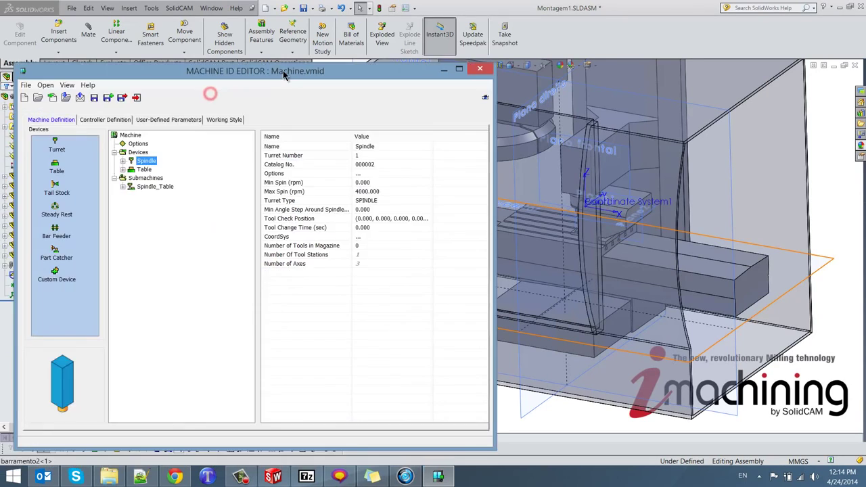
left_click_drag(372, 75, 402, 78)
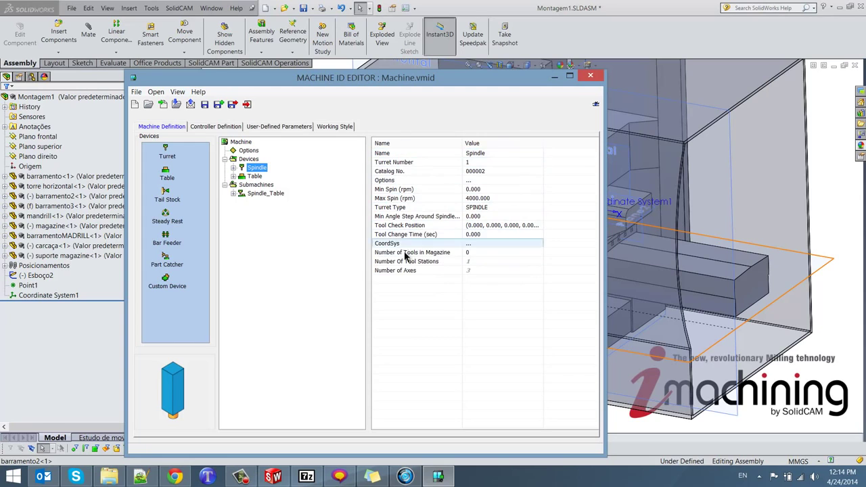
Delete the Y axis and its nested Z axis from the Spindle device.
left_click(234, 168)
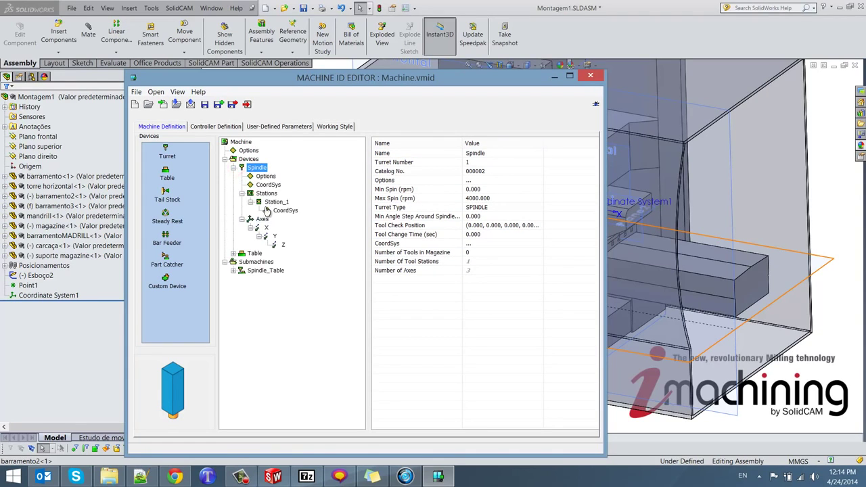
left_click(275, 236)
right_click(276, 236)
left_click(308, 313)
left_click(374, 293)
left_click(410, 303)
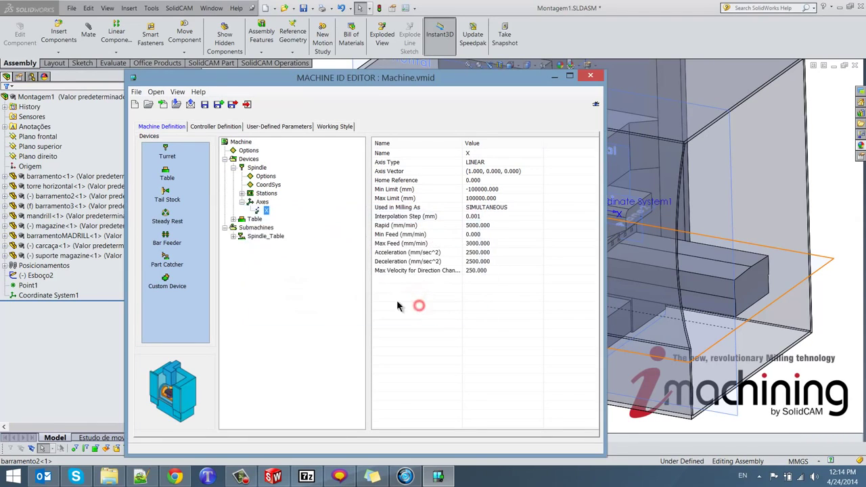
Rename the spindle's remaining X axis to Z and set its axis vector to (0.000, 0.000, 1.000).
left_click(528, 153)
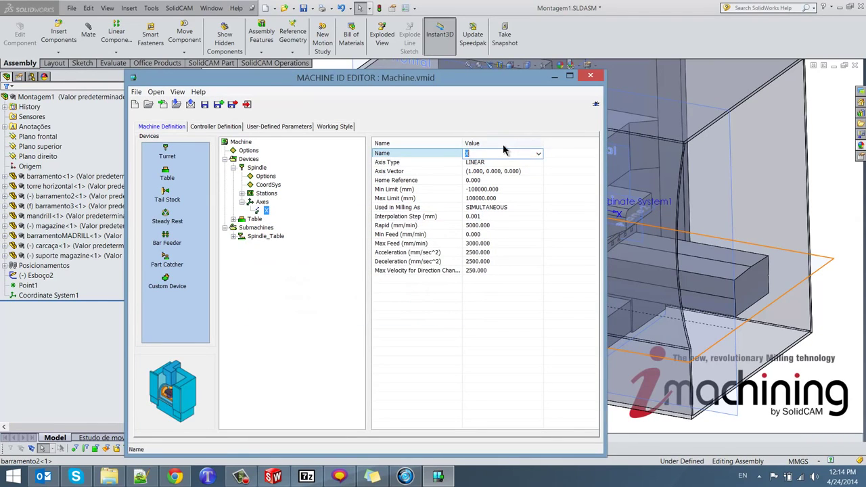
type("Z")
left_click(467, 351)
left_click(539, 172)
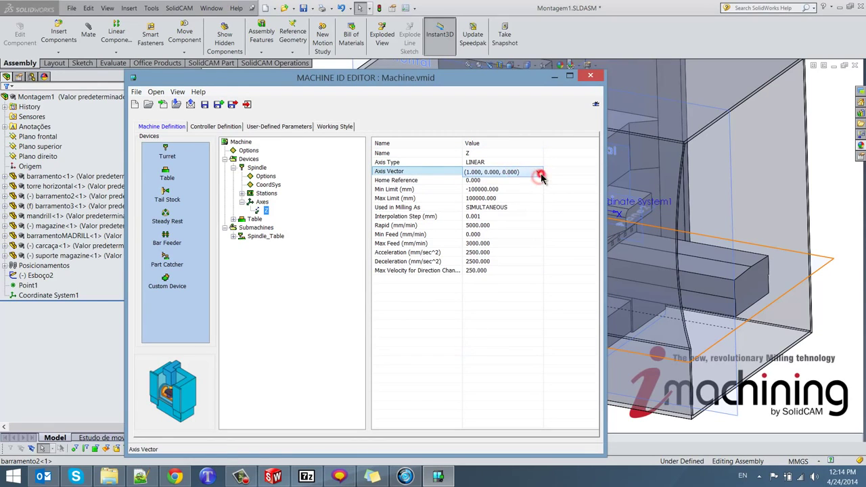
left_click(539, 196)
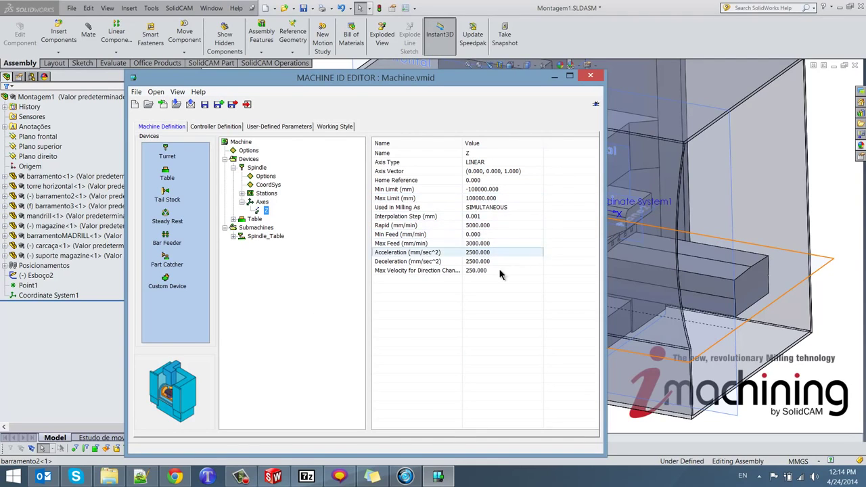
Rename the Table device's A axis to Y.
left_click(232, 219)
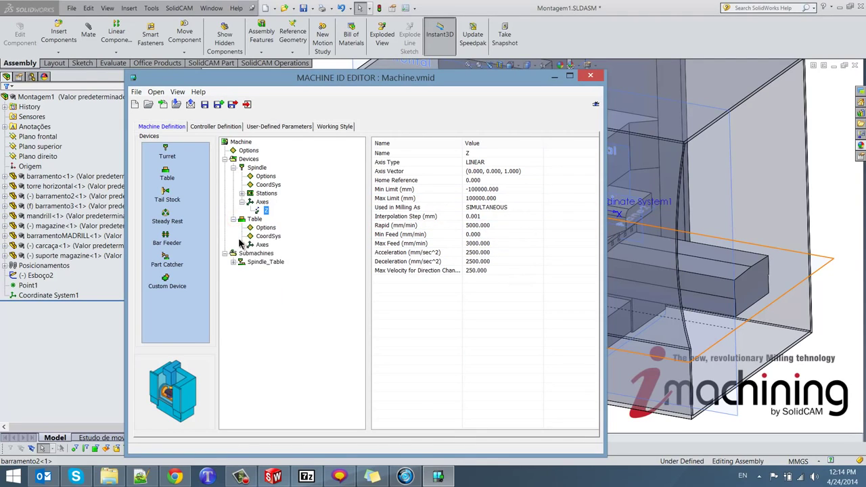
left_click(241, 244)
left_click(262, 253)
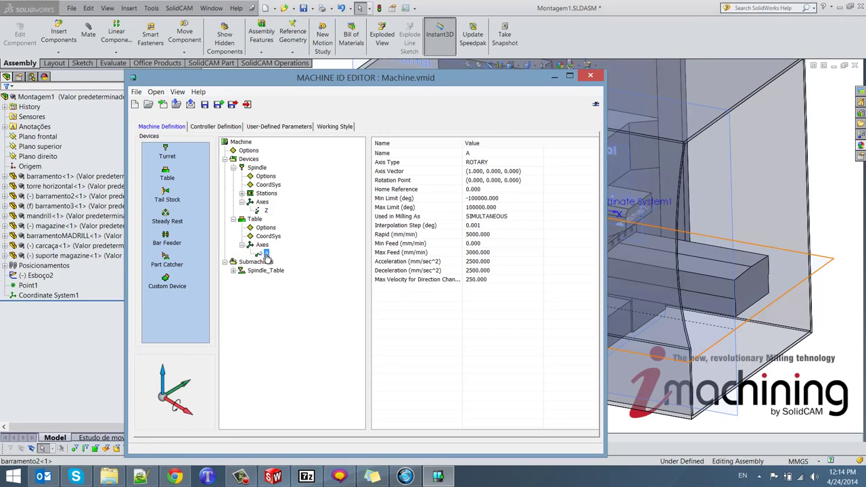
right_click(268, 259)
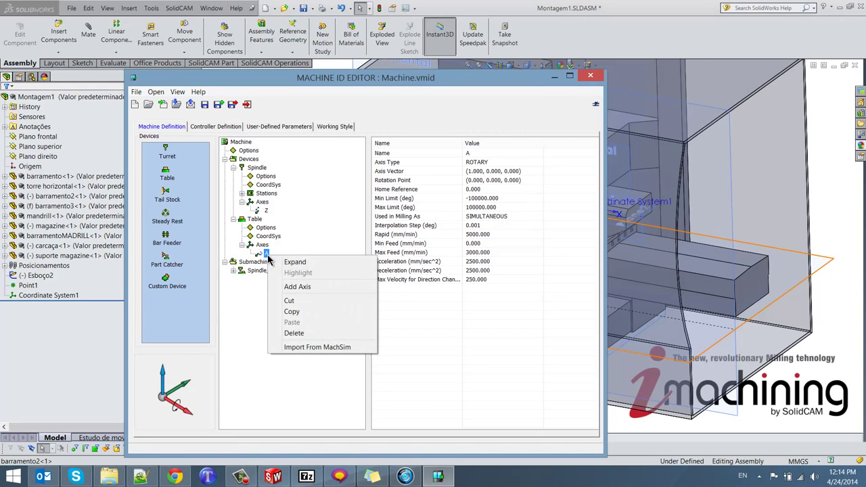
left_click(484, 153)
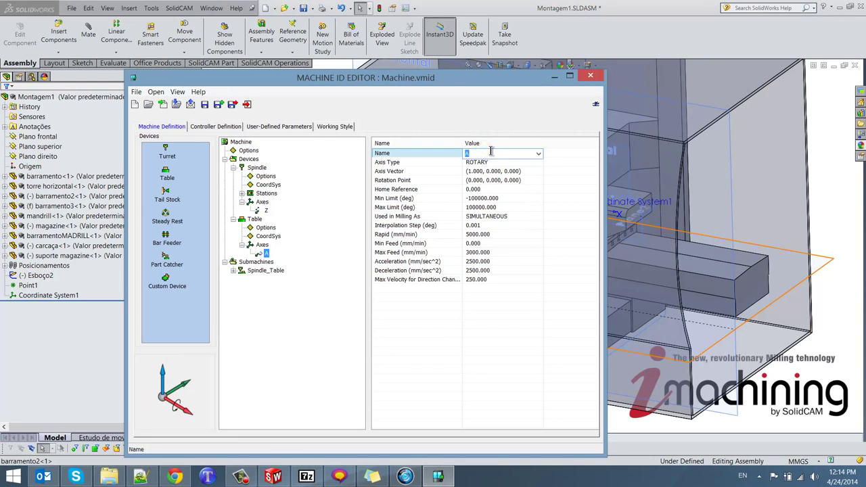
type("Y")
left_click(498, 163)
Set the table's Y axis vector to (0.000, 1.000, 0.000) and its axis type to LINEAR.
left_click_drag(464, 78, 353, 87)
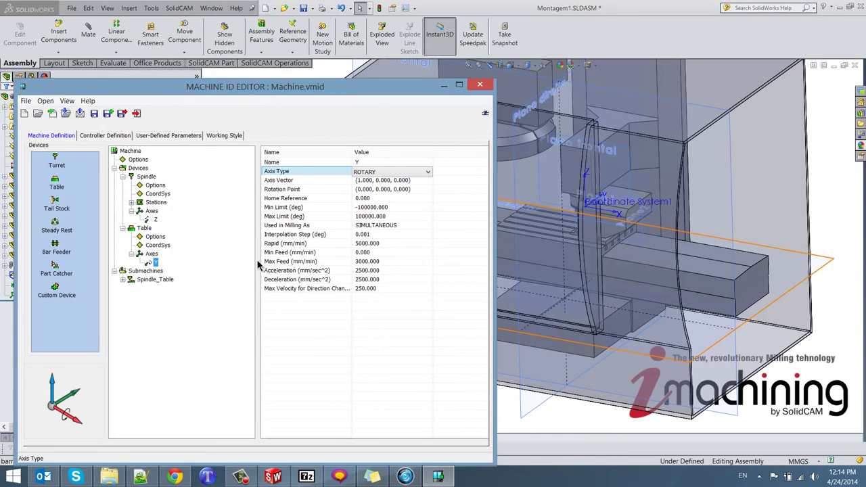
left_click(397, 180)
left_click(427, 180)
left_click(390, 203)
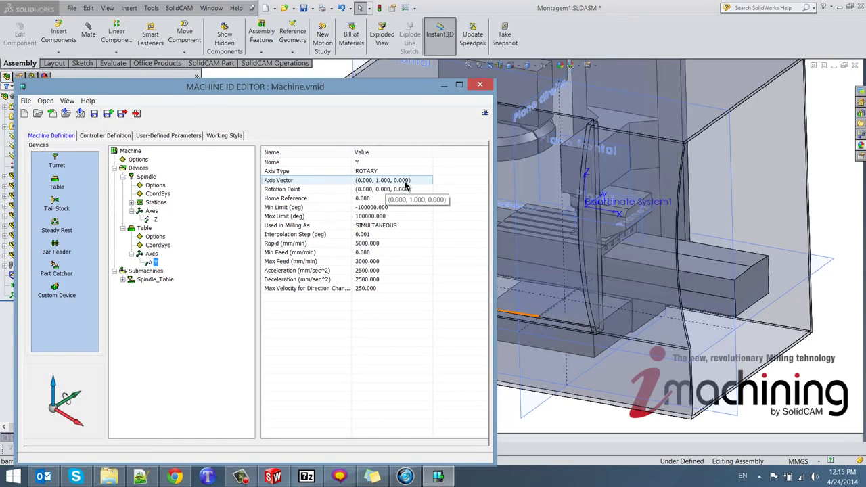
left_click(424, 171)
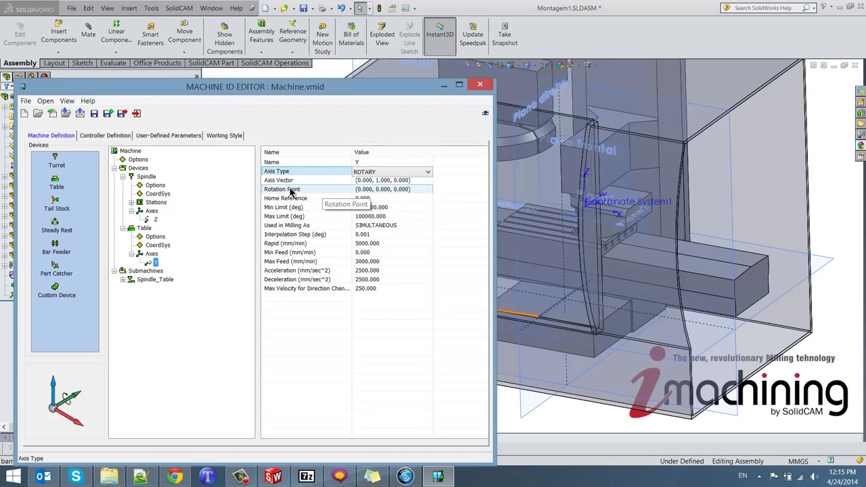
left_click(426, 171)
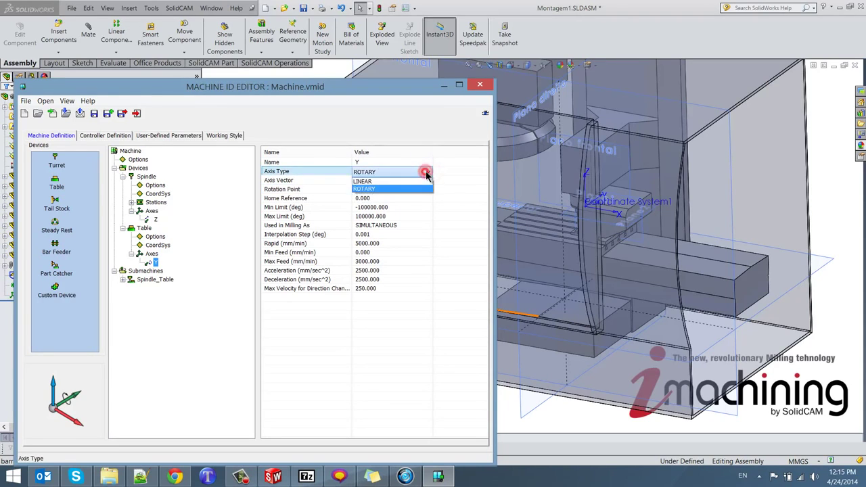
left_click(417, 181)
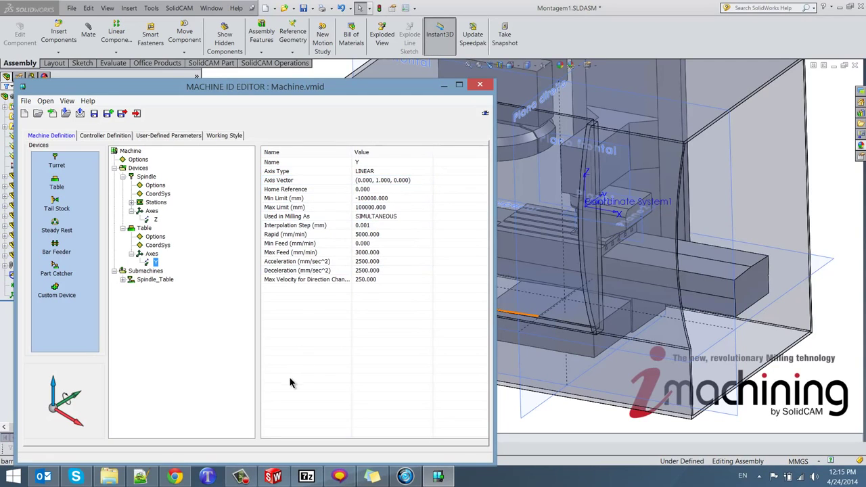
Add an X axis beneath the Table device's Y axis and set its axis vector to (1.000, 0.000, 0.000).
right_click(154, 262)
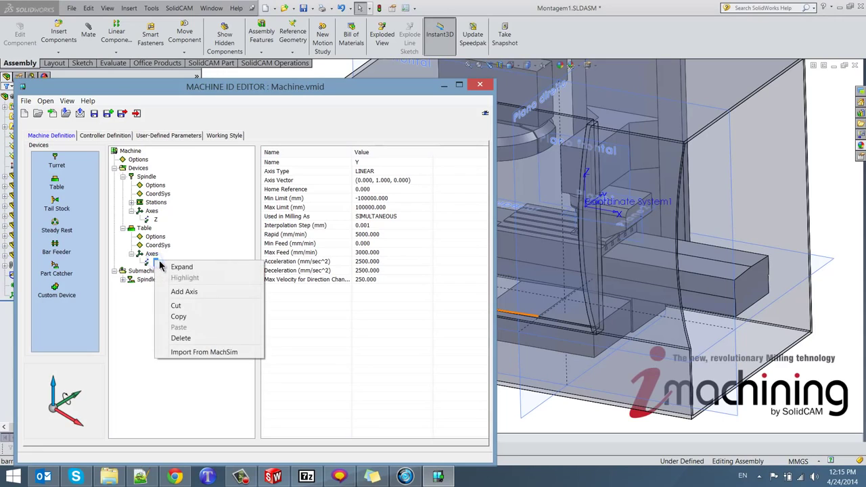
left_click(212, 292)
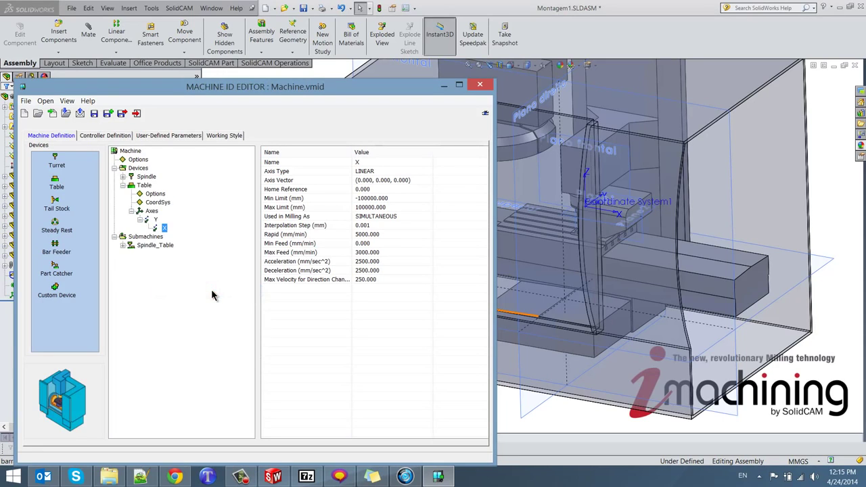
left_click(436, 180)
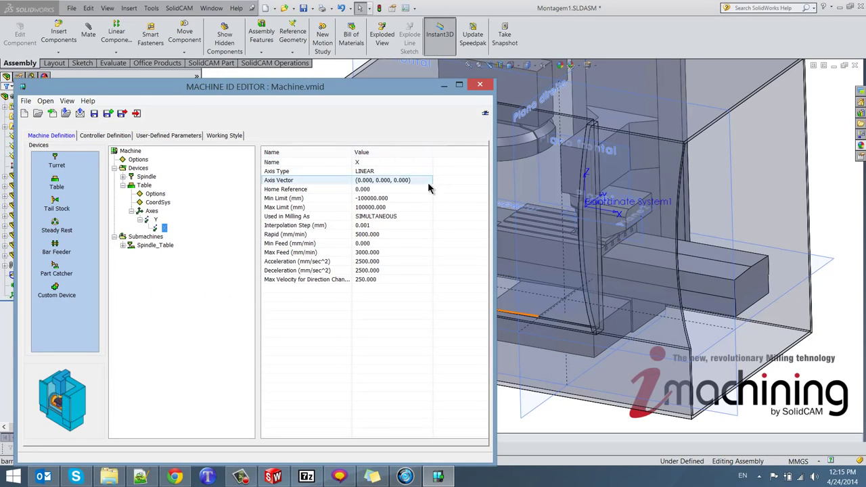
left_click(433, 180)
left_click(424, 193)
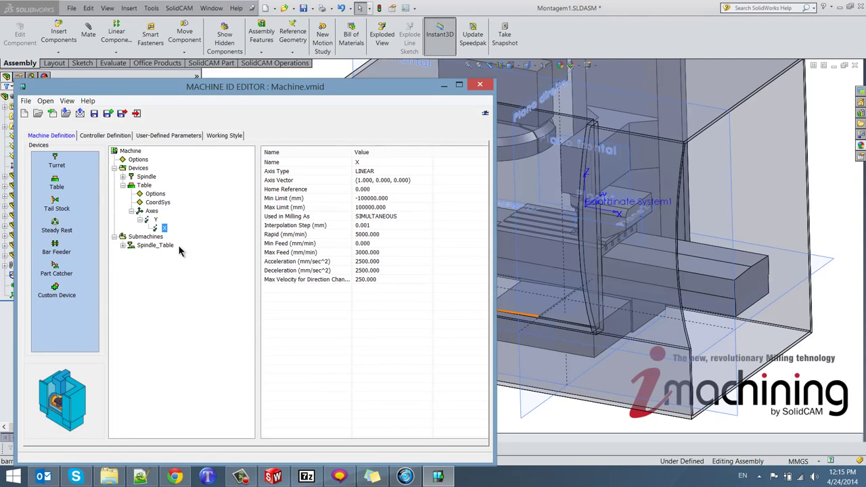
Add an axis beneath the table's X axis, set its type to ROTARY and rename it C.
left_click(123, 175)
left_click(131, 211)
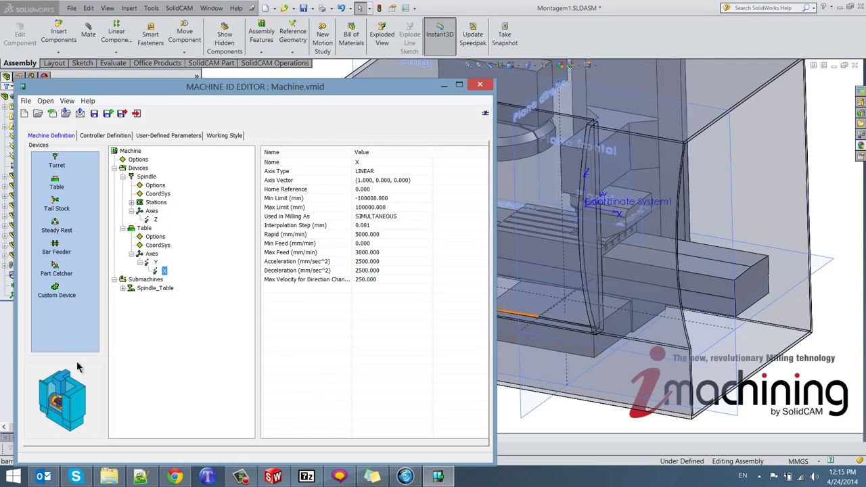
right_click(164, 271)
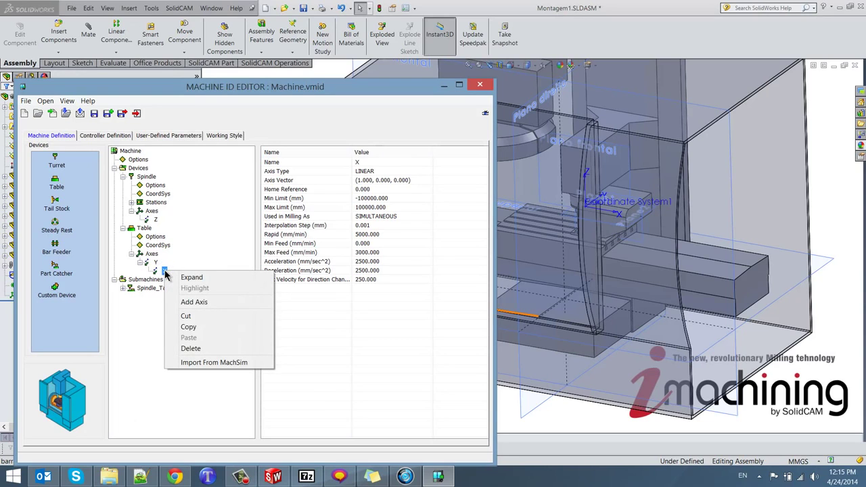
left_click(214, 301)
left_click(379, 171)
left_click(427, 171)
left_click(418, 185)
left_click(385, 163)
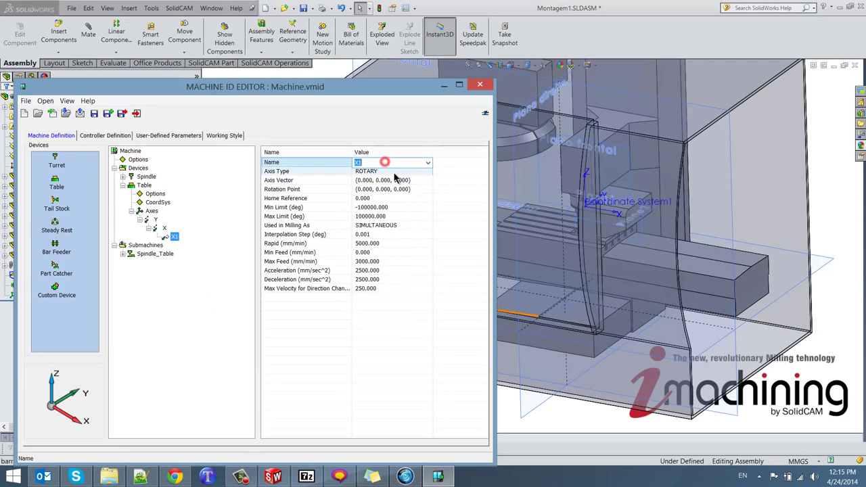
type("C")
key("Return")
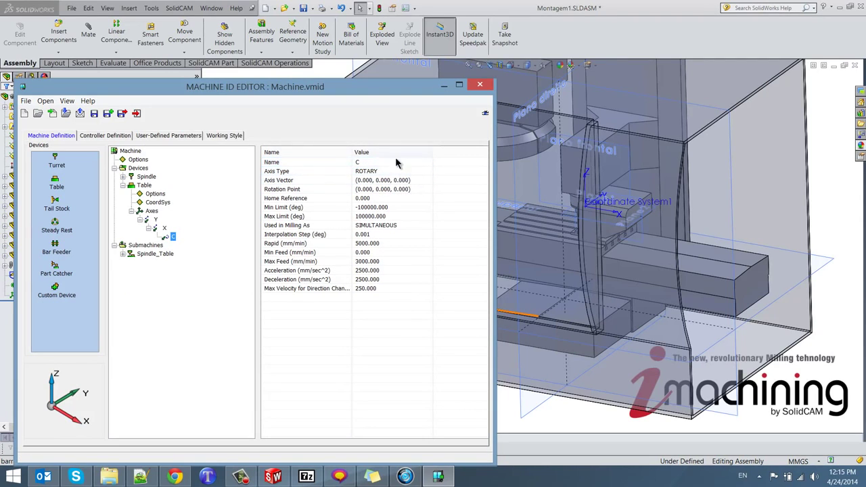
Set the C axis vector to (1.000, 0.000, 0.000) and check its rotation point against Coordinate System1 in the assembly.
left_click(430, 179)
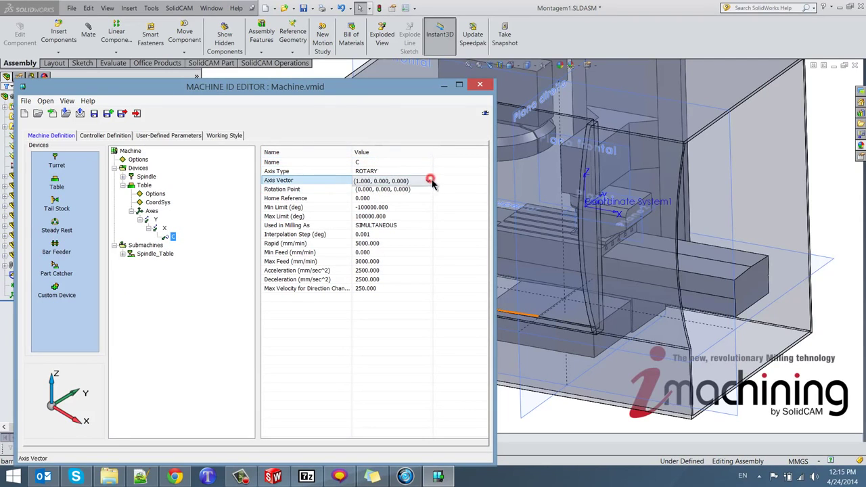
left_click(428, 180)
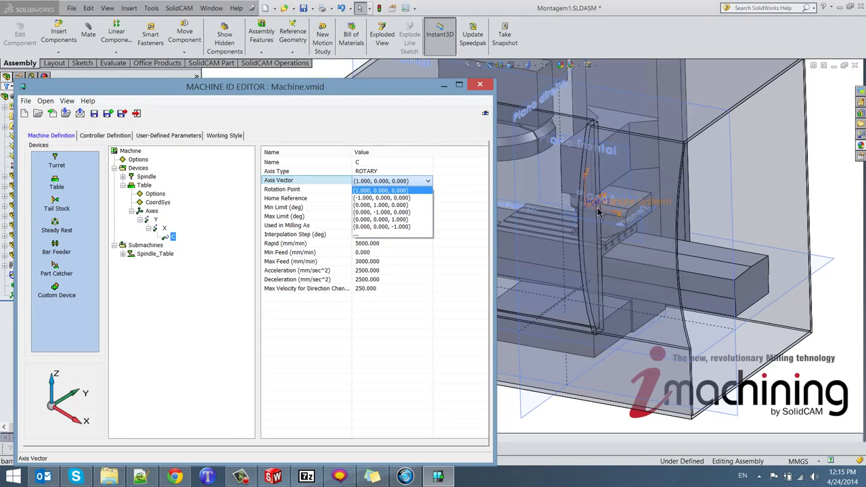
left_click(370, 191)
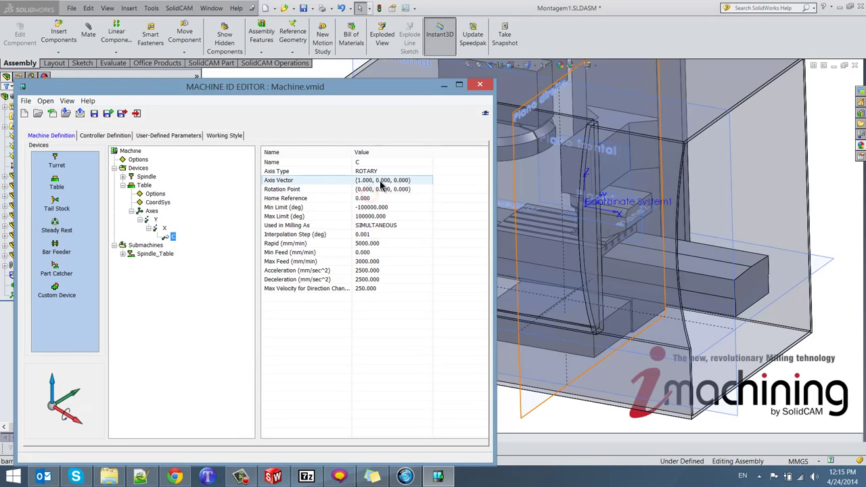
left_click(332, 189)
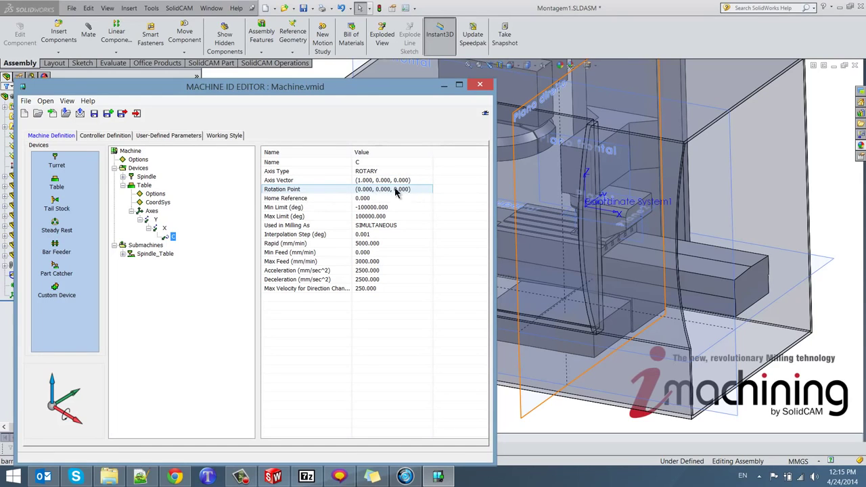
middle_click_drag(605, 274, 571, 231)
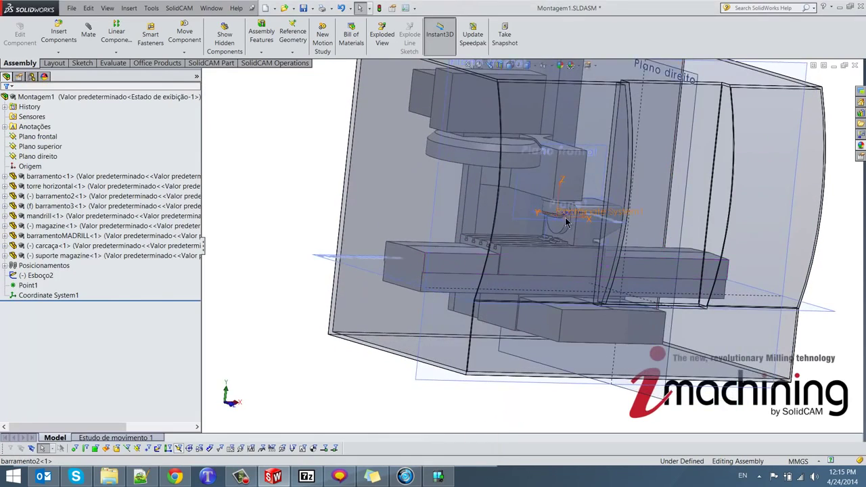
scroll(572, 232, "down", 5)
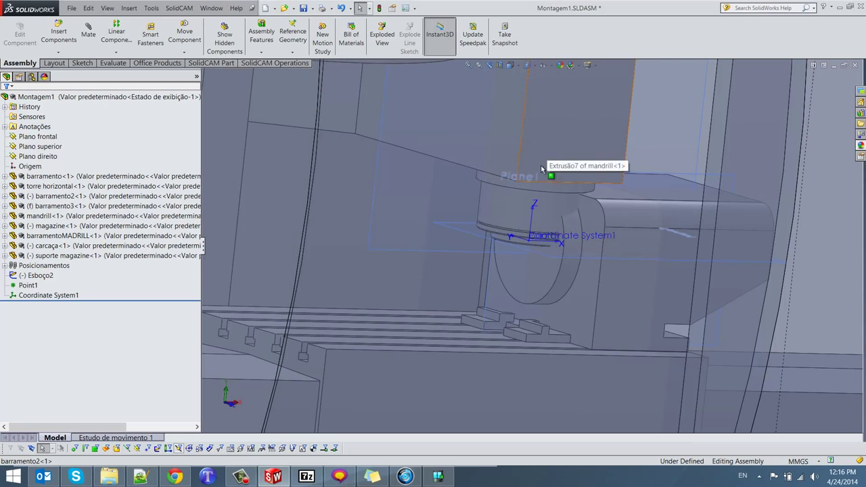
left_click(439, 476)
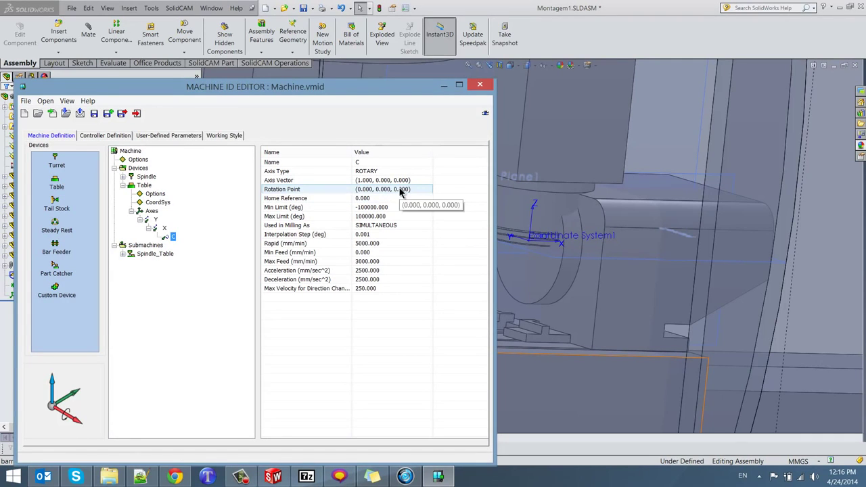
Rename the Spindle_Table submachine to 4X.
left_click(123, 255)
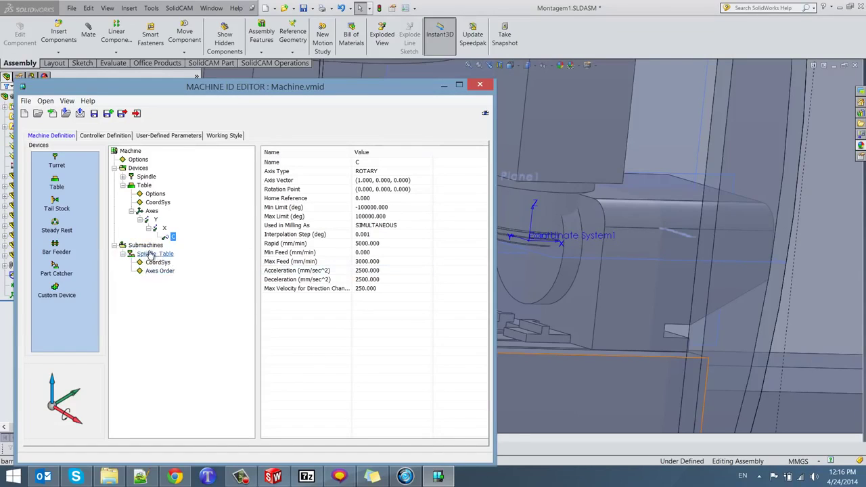
left_click(122, 255)
left_click(130, 254)
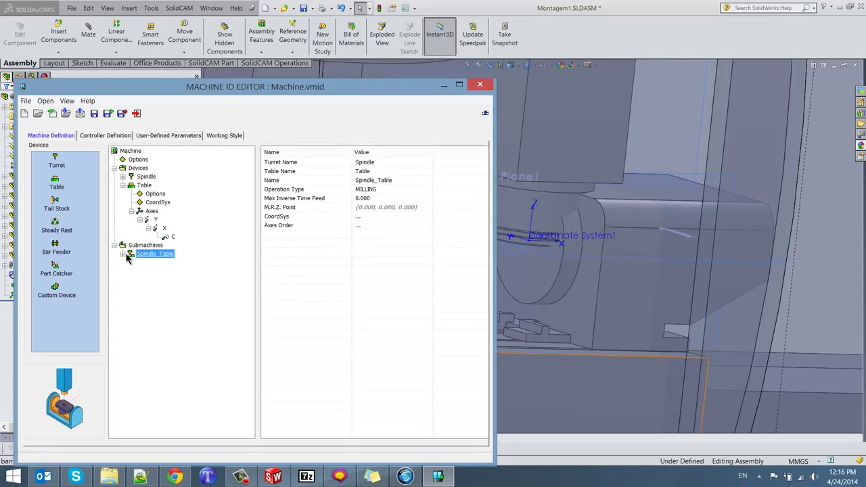
left_click(122, 255)
left_click(389, 180)
key("ctrl+a")
type("4X")
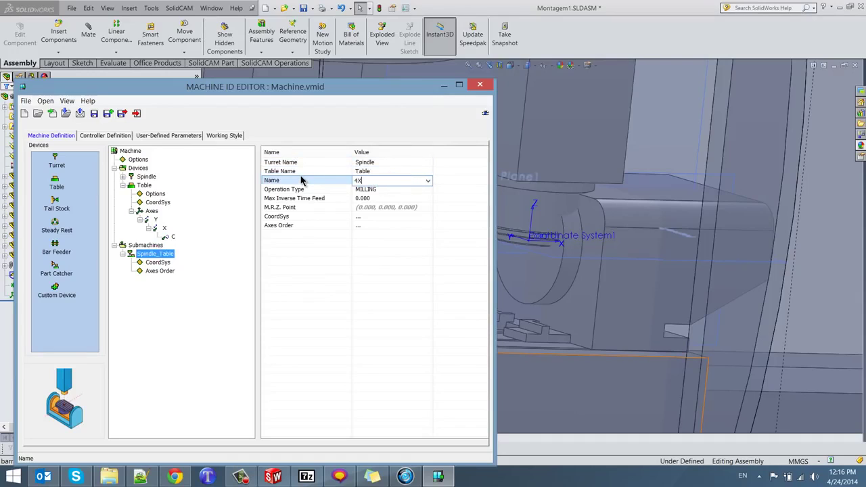
key("Return")
In the 4X submachine's axes order, assign Z, Y and X to their matching linear axes and C to FIRST ROTARY AXIS.
left_click(159, 270)
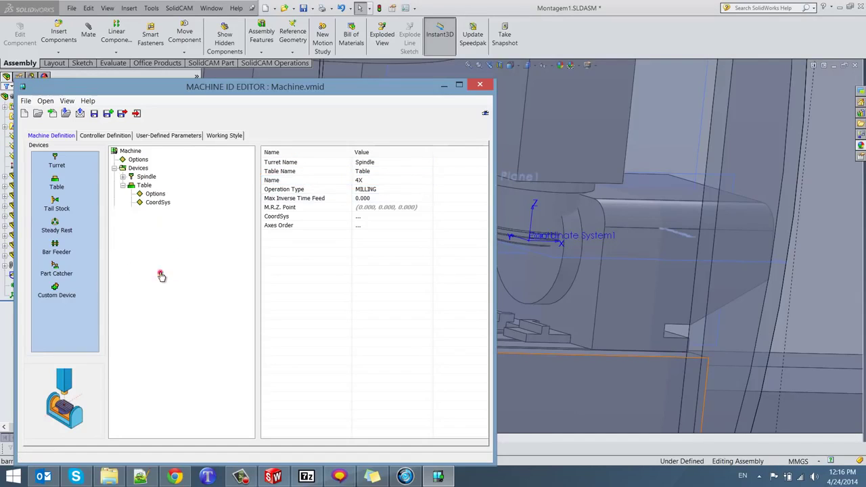
left_click(419, 164)
left_click(423, 164)
left_click(426, 163)
left_click(390, 198)
left_click(386, 170)
left_click(388, 200)
left_click(368, 183)
left_click(369, 183)
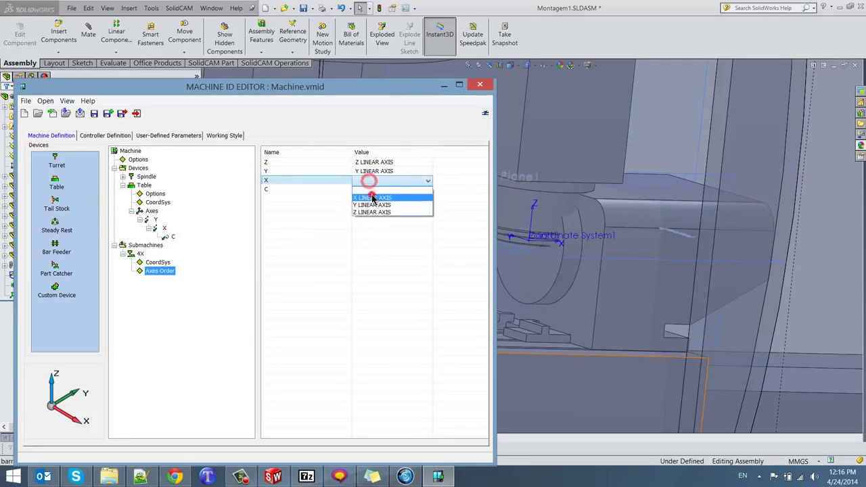
left_click(373, 189)
left_click(372, 190)
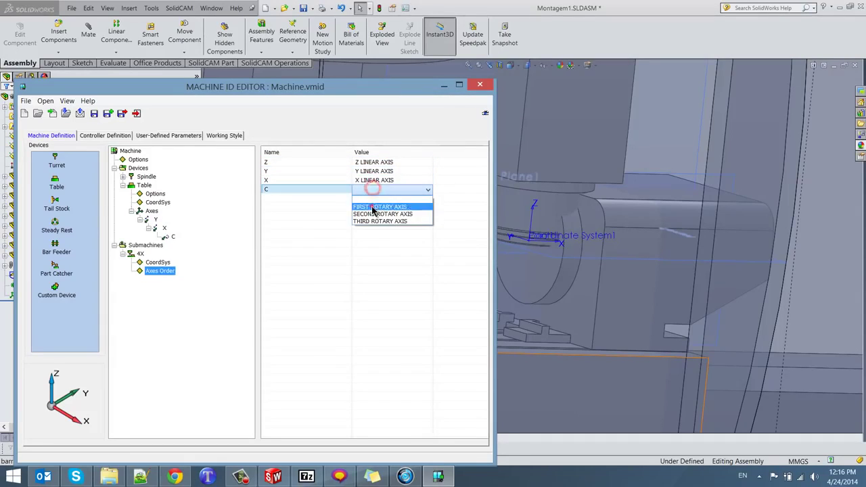
left_click(420, 207)
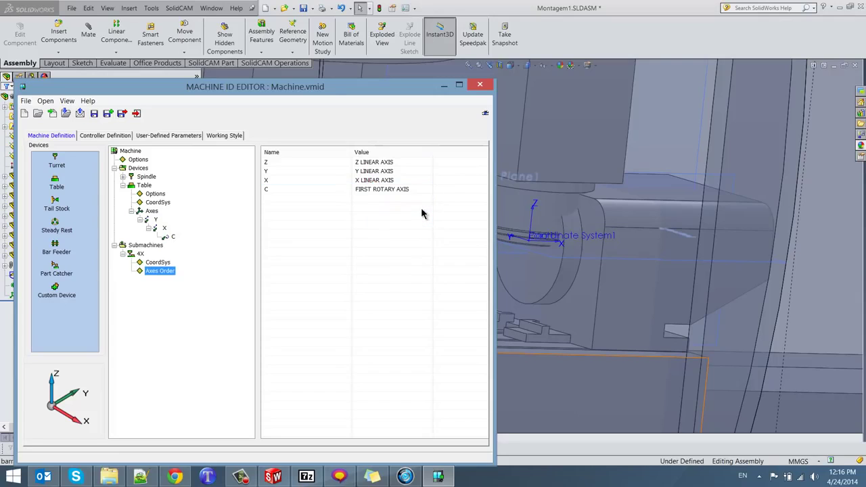
left_click(123, 116)
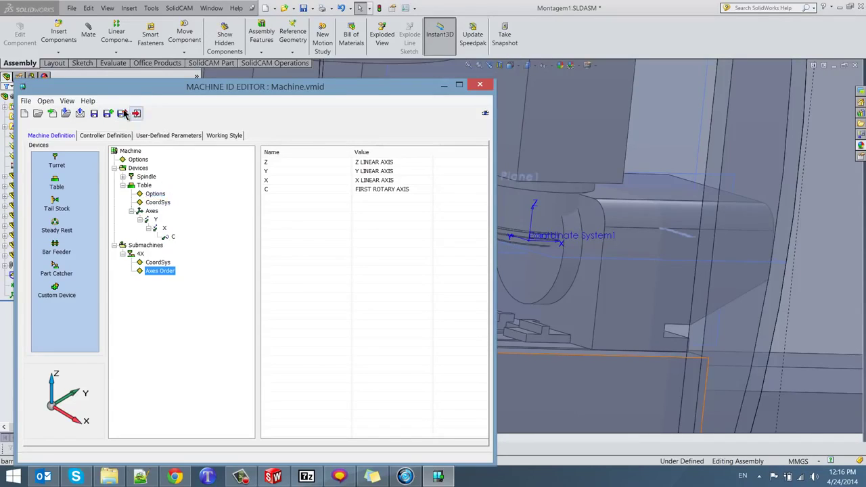
left_click_drag(233, 88, 275, 83)
left_click_drag(316, 88, 281, 91)
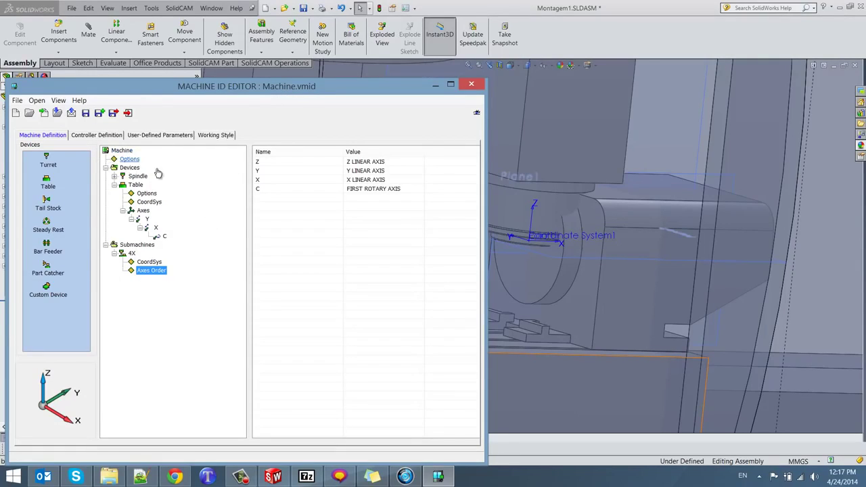
left_click_drag(336, 90, 367, 92)
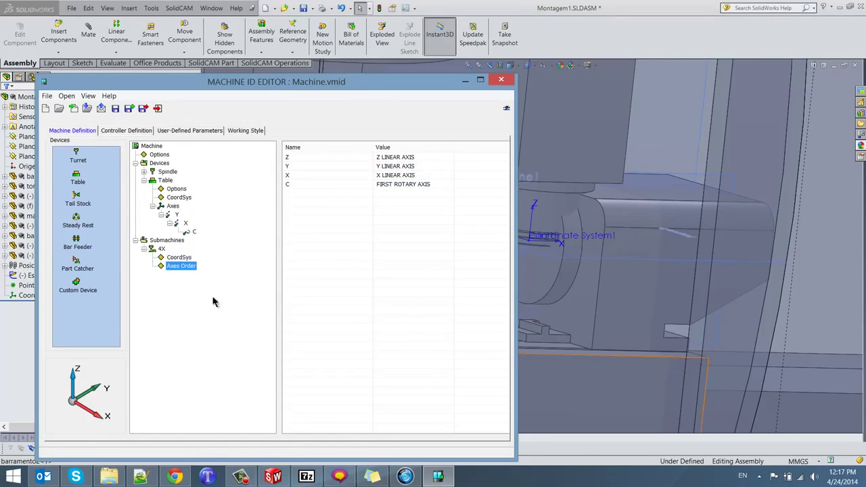
Check the Post Processor property of the Machine entry, and save Machine.vmid and exit the editor.
left_click(144, 172)
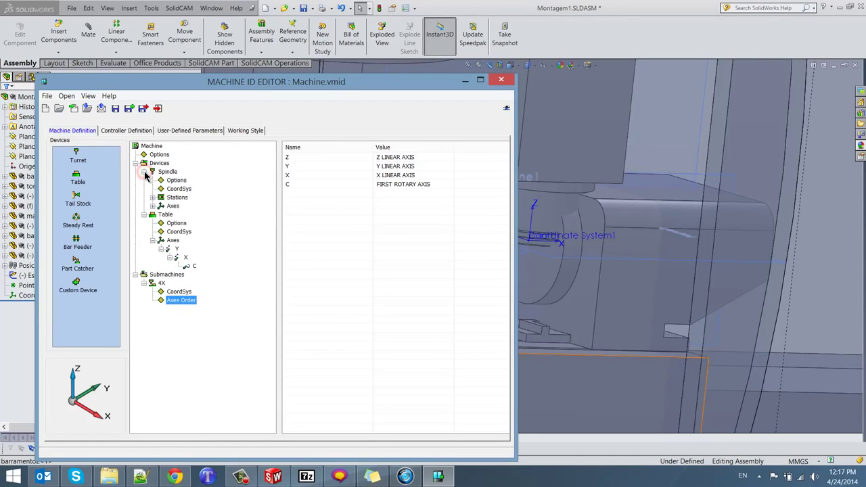
left_click(153, 146)
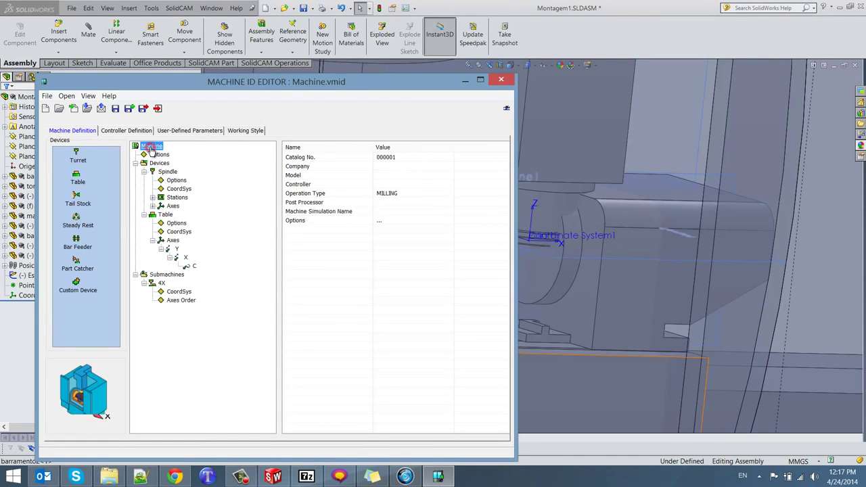
left_click(445, 203)
left_click(449, 204)
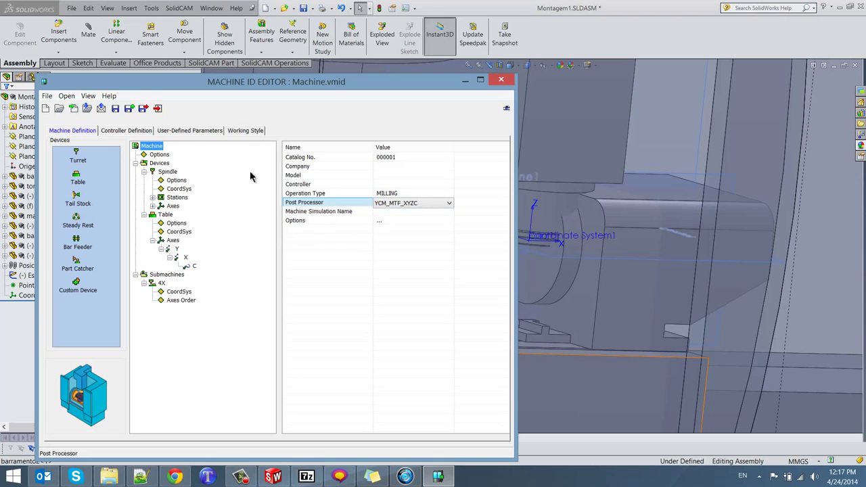
left_click(115, 111)
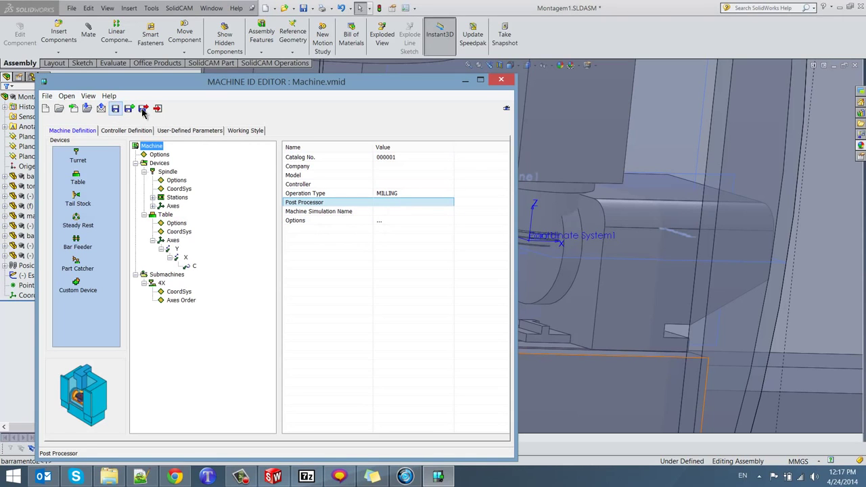
left_click(145, 110)
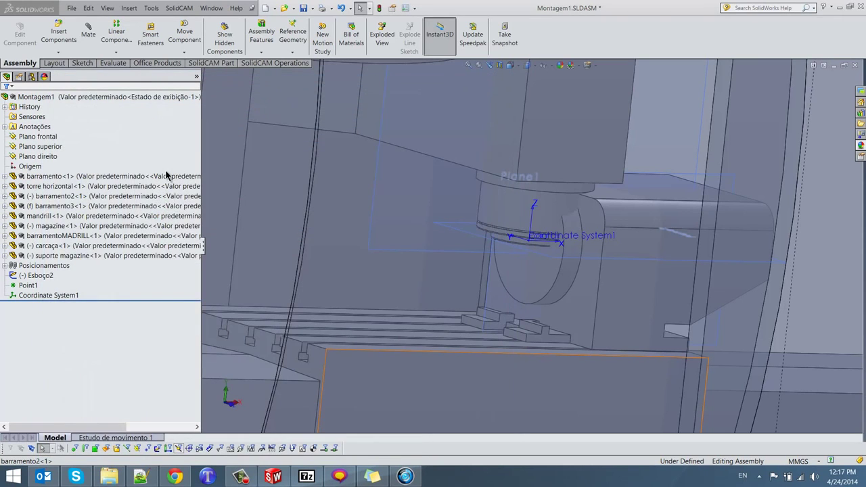
Switch to File Explorer, copy the path of the folder containing Machine.vmid, and check the STL files in its 4X subfolder.
left_click(110, 477)
left_click(411, 349)
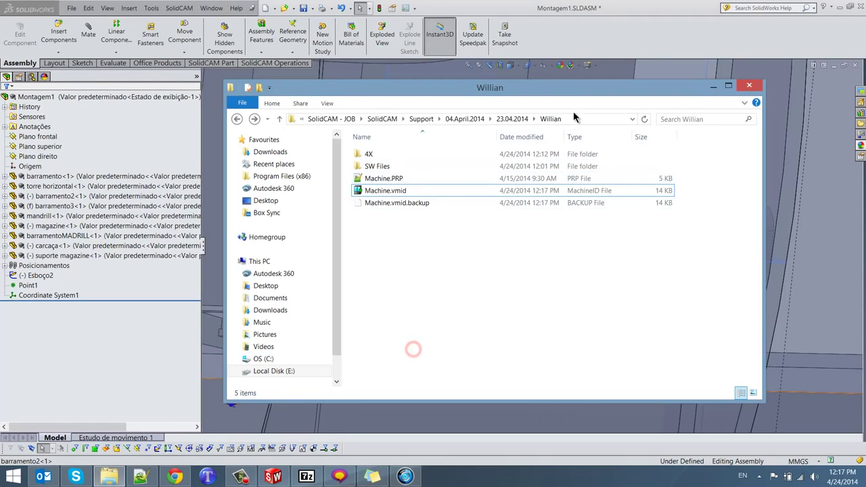
left_click(575, 119)
right_click(481, 120)
left_click(507, 153)
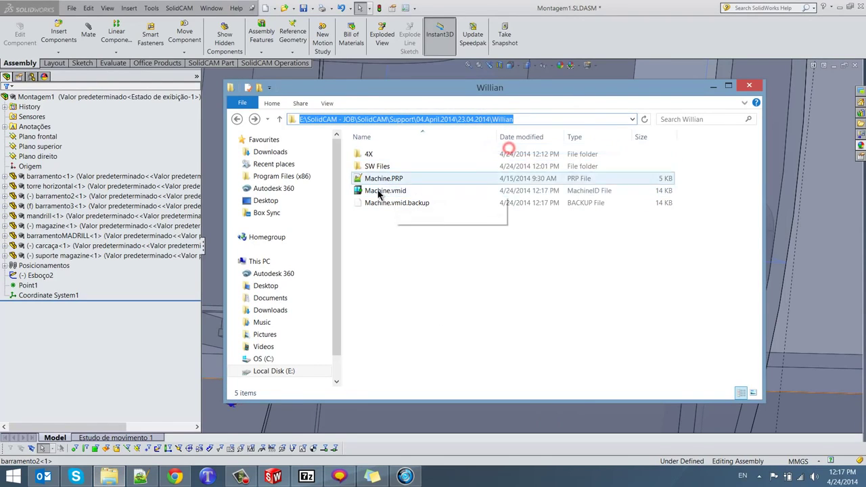
double_click(368, 155)
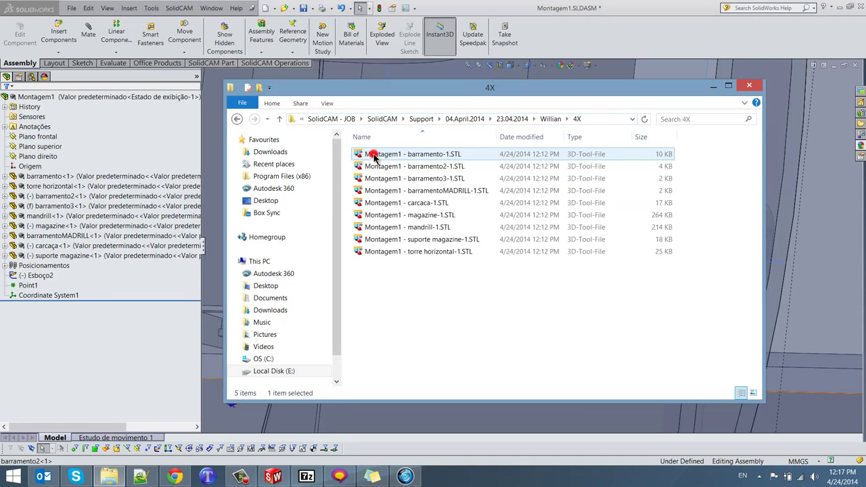
left_click(237, 119)
Return to SolidWorks and open the SolidCAM Settings.
left_click(475, 8)
left_click(179, 8)
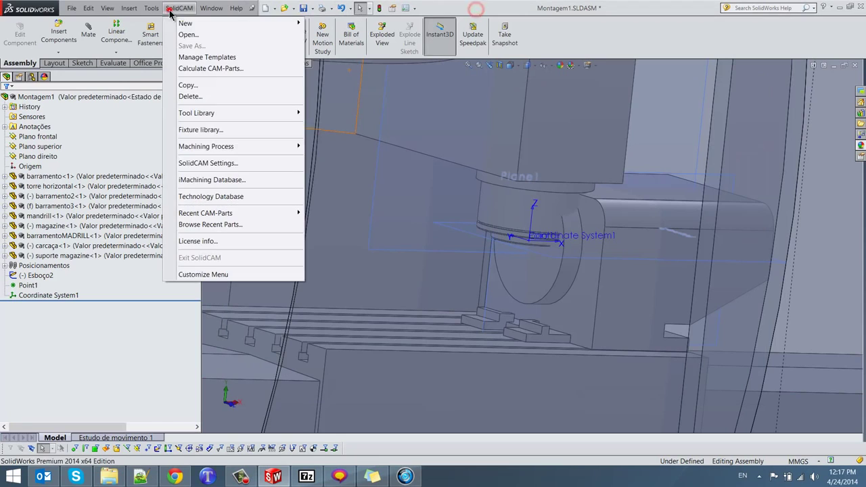
left_click(209, 163)
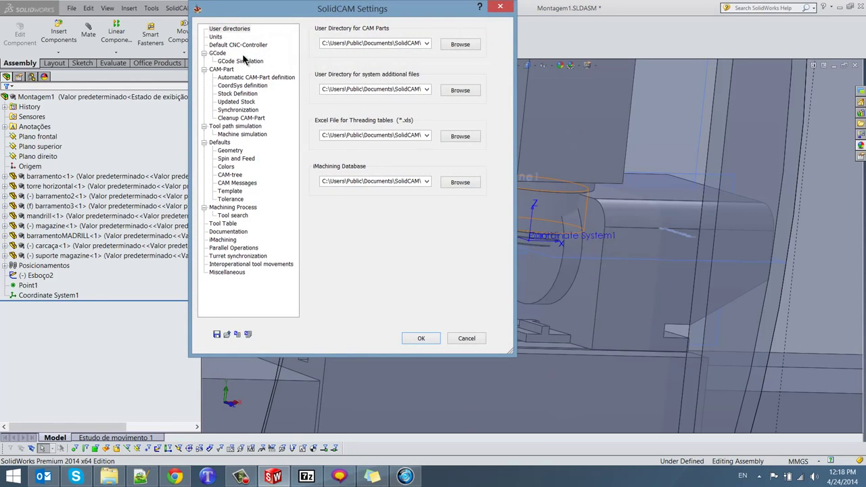
Set the post-processor files directory to the copied folder path and choose Machine as the milling CNC-controller.
left_click(225, 45)
right_click(372, 45)
left_click(399, 98)
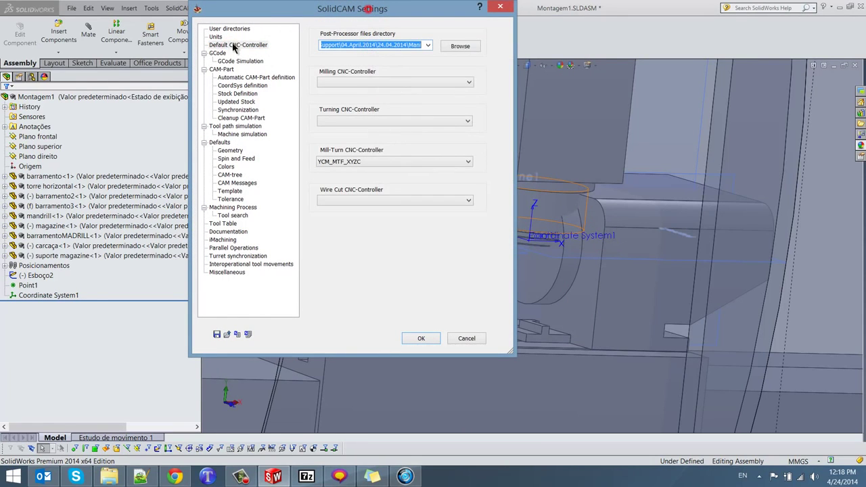
right_click(370, 45)
left_click(397, 98)
left_click(384, 82)
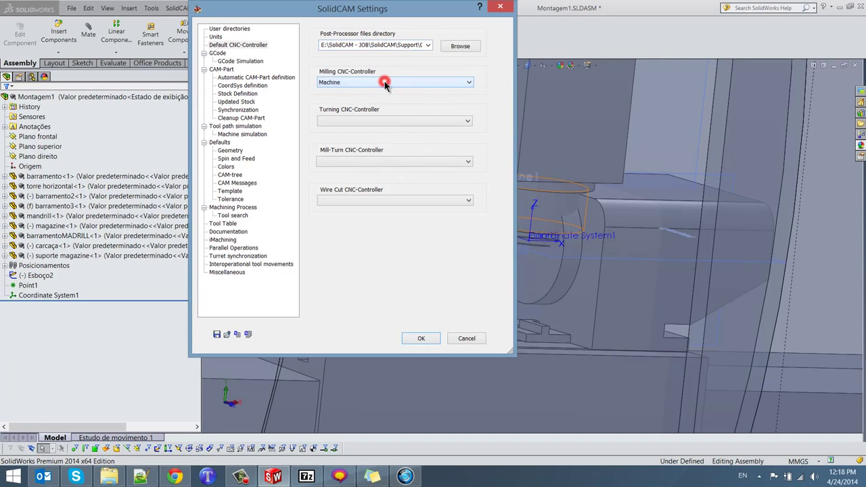
left_click(340, 84)
left_click(339, 85)
Set the directory for machine simulation definition to the copied folder path and accept the SolidCAM settings.
left_click(242, 134)
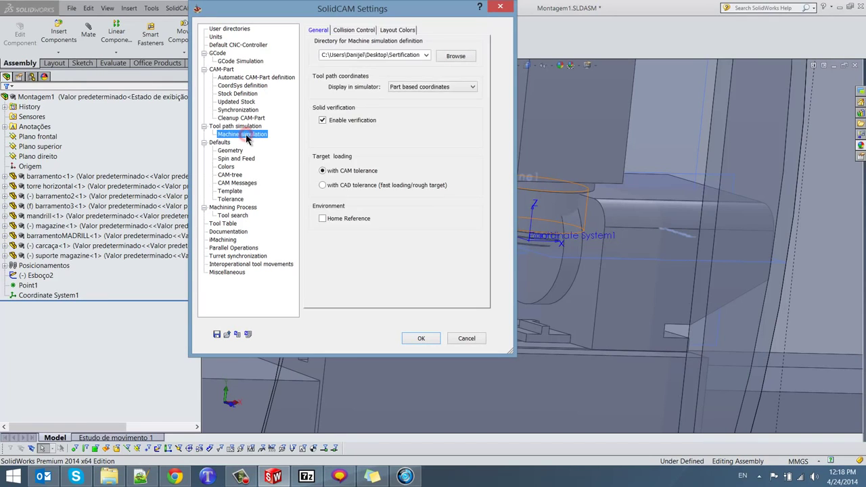
right_click(385, 56)
left_click(409, 100)
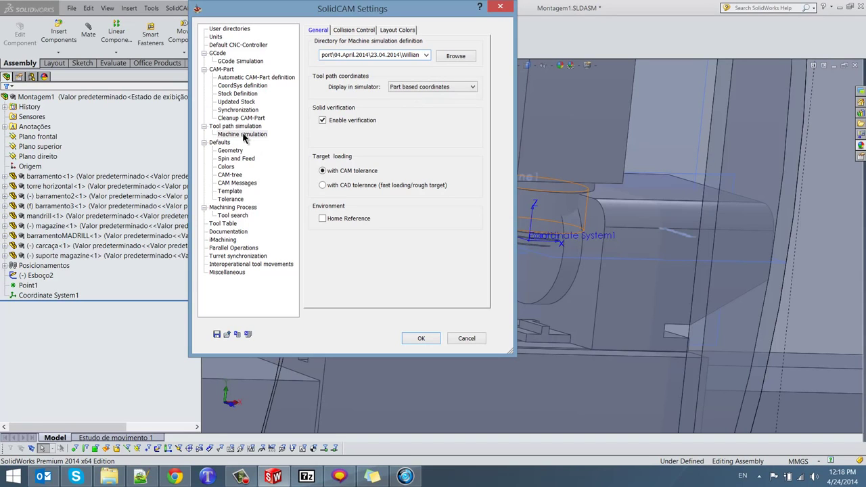
left_click(415, 340)
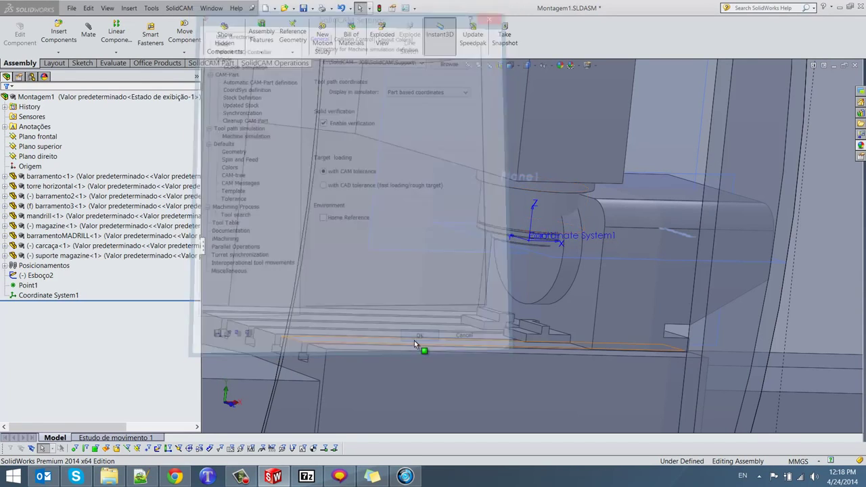
Switch to File Explorer, reopen Machine.vmid in the Machine ID Editor, and check the available Post Processor choices.
left_click(119, 469)
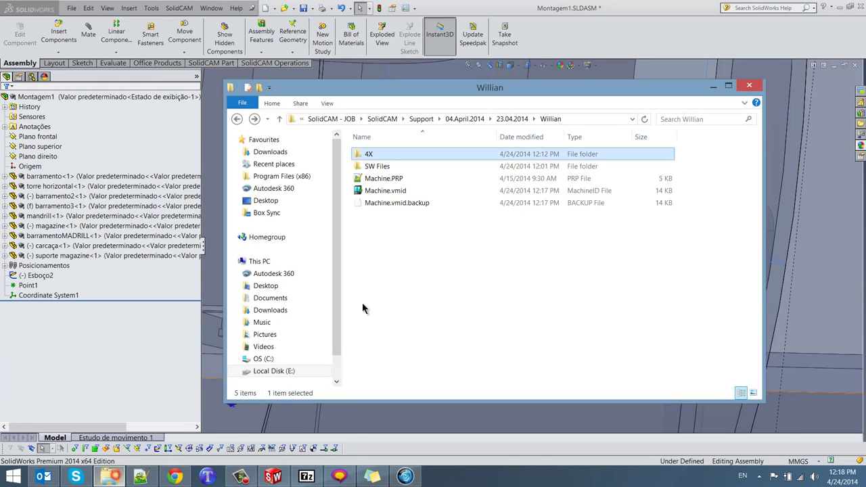
double_click(378, 190)
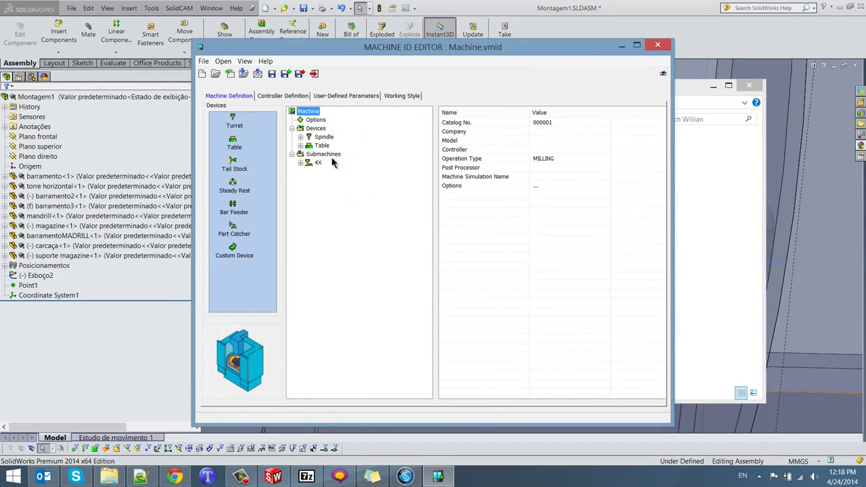
left_click(603, 168)
left_click(605, 169)
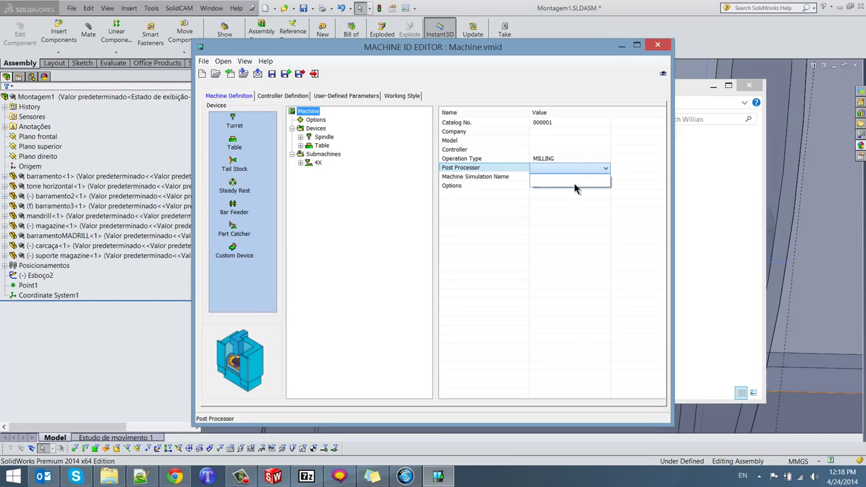
left_click(581, 169)
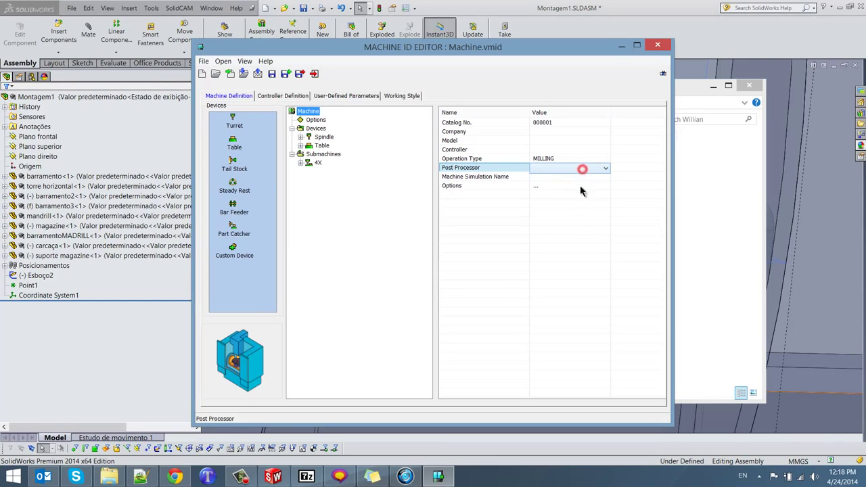
Set the Machine Simulation Name property of the Machine entry to 4X.
left_click(486, 178)
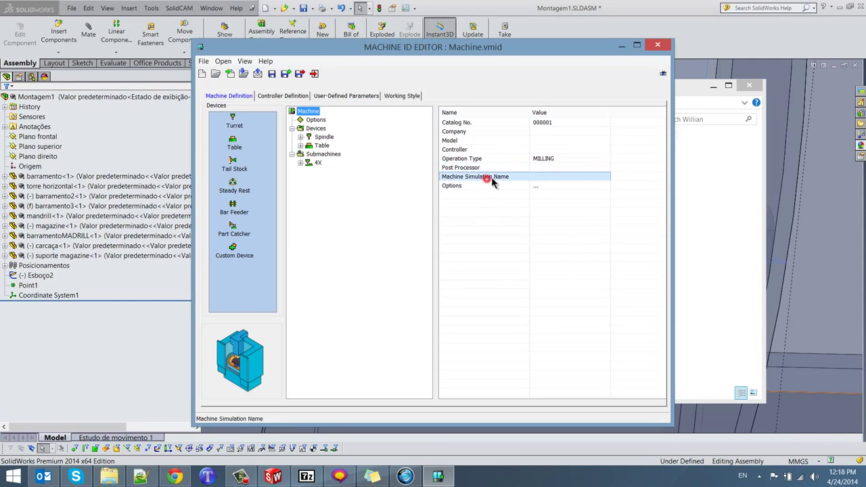
left_click(606, 177)
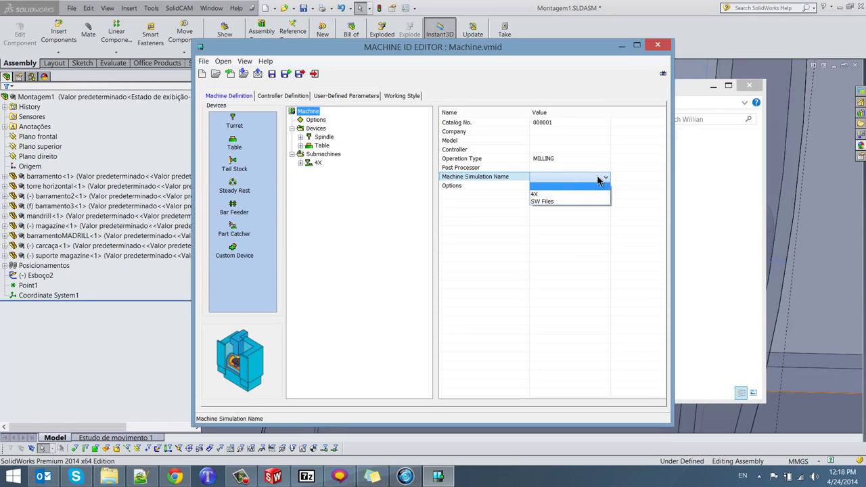
left_click(548, 195)
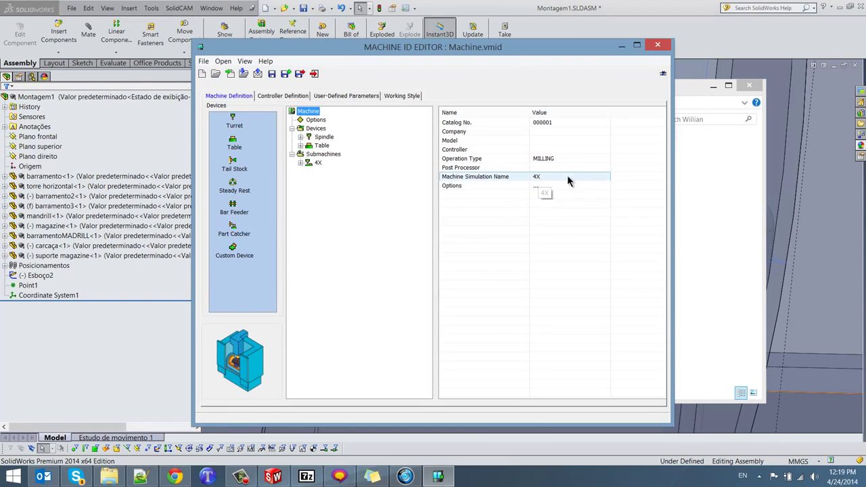
Export the machine definition to MachSim and save Machine.vmid.
right_click(312, 114)
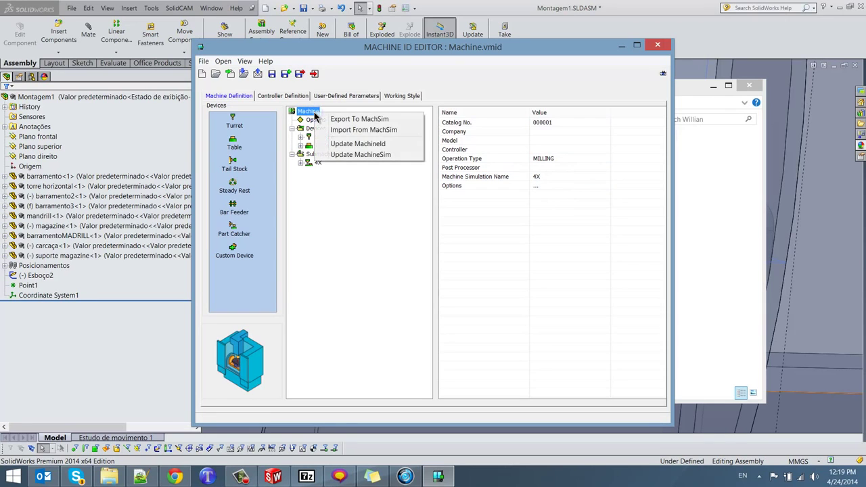
left_click(397, 119)
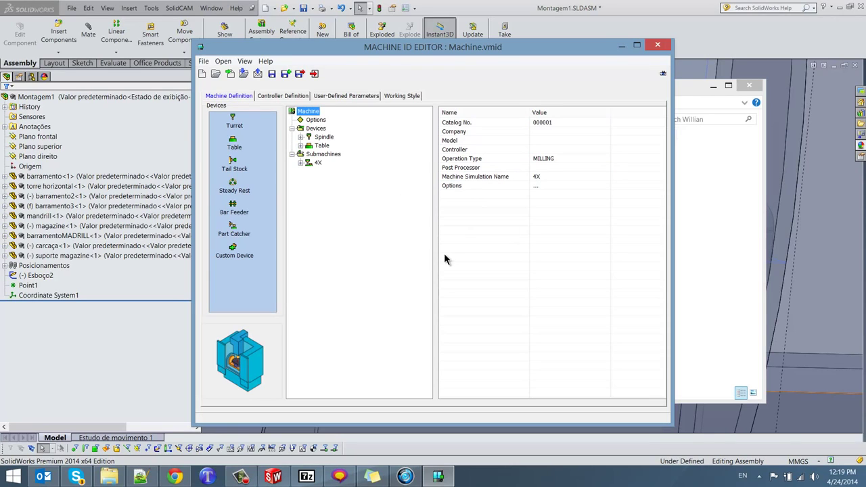
left_click(396, 263)
left_click(272, 74)
Switch to File Explorer and check the exported 4X.xml and the STL files in the 4X folder.
left_click(689, 98)
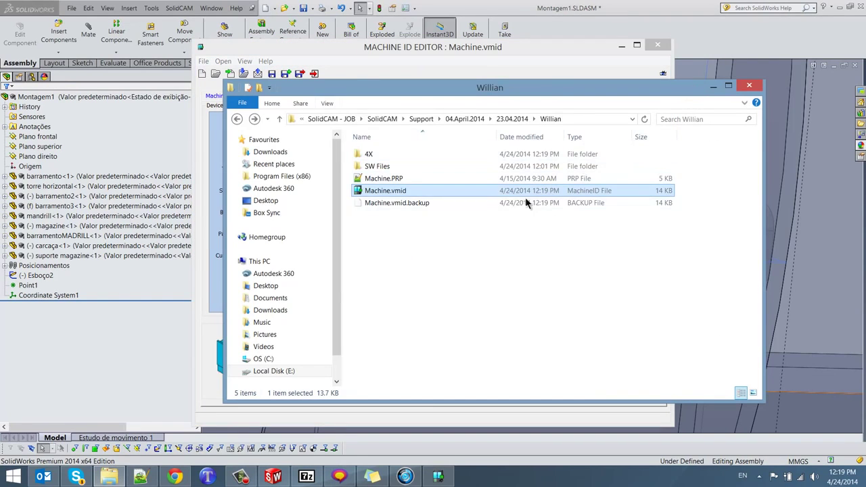
double_click(369, 154)
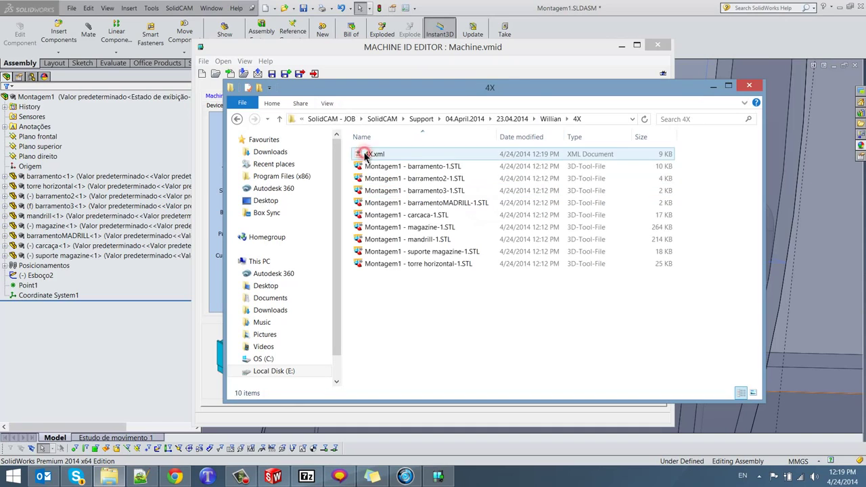
left_click_drag(504, 329, 355, 166)
left_click(444, 336)
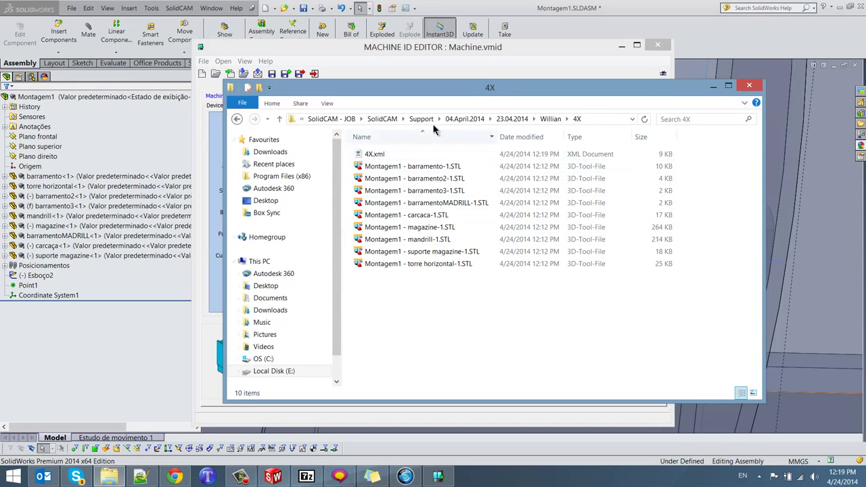
Copy the full path of the 4X folder.
left_click(601, 119)
right_click(478, 120)
left_click(512, 155)
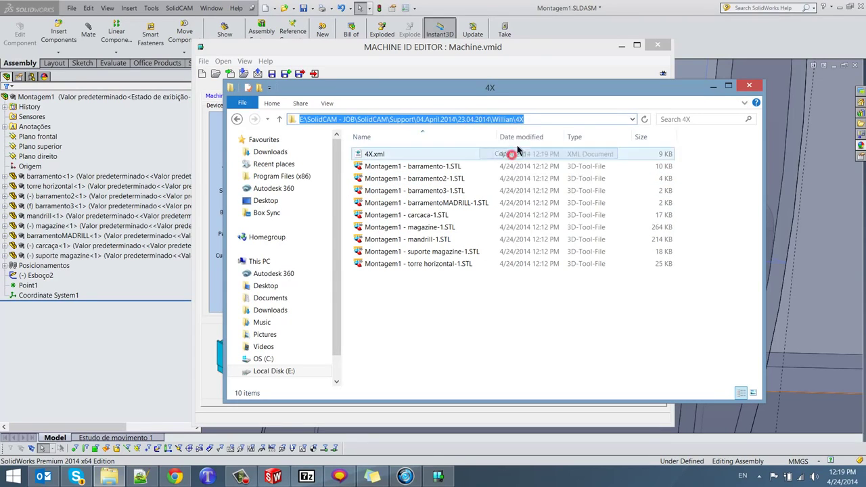
left_click(515, 312)
Show the desktop and launch the Machine Simulation application.
key("super+d")
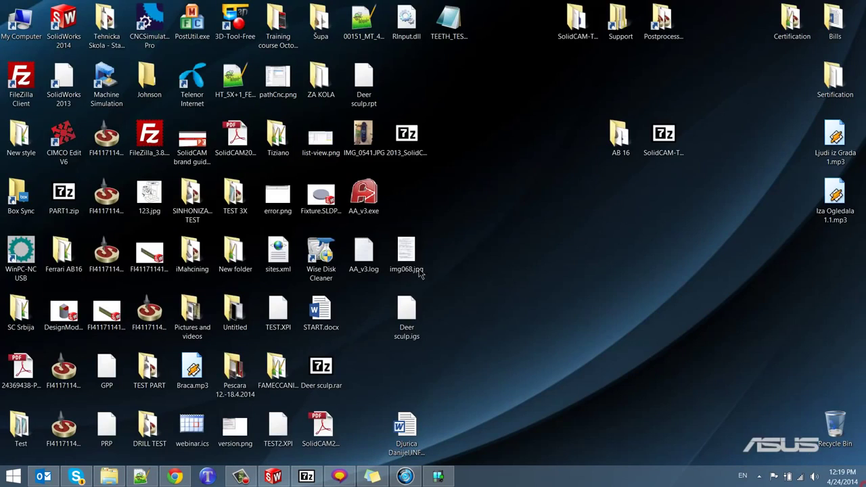
double_click(103, 93)
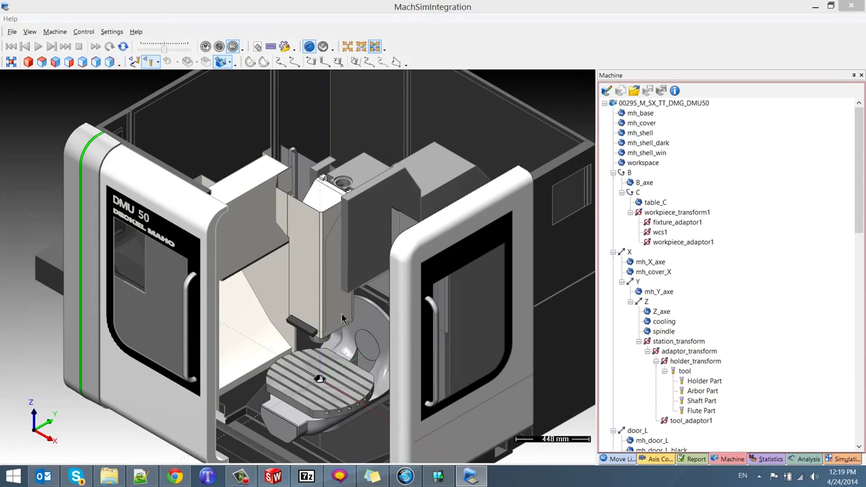
mouse_move(341, 313)
left_mouse_down()
mouse_move(330, 284)
mouse_move(339, 305)
left_mouse_up()
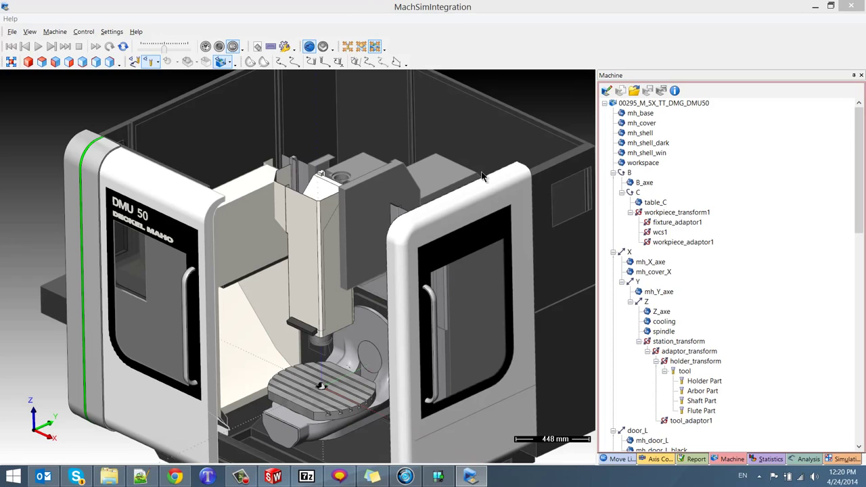
Load the machine definition 4X.xml from the copied 4X folder path.
left_click(634, 90)
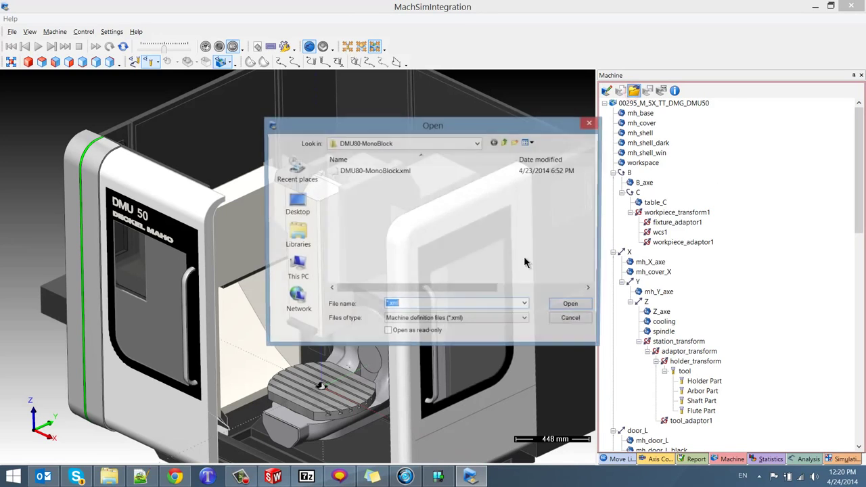
right_click(413, 303)
left_click(430, 345)
left_click(572, 306)
left_click(359, 171)
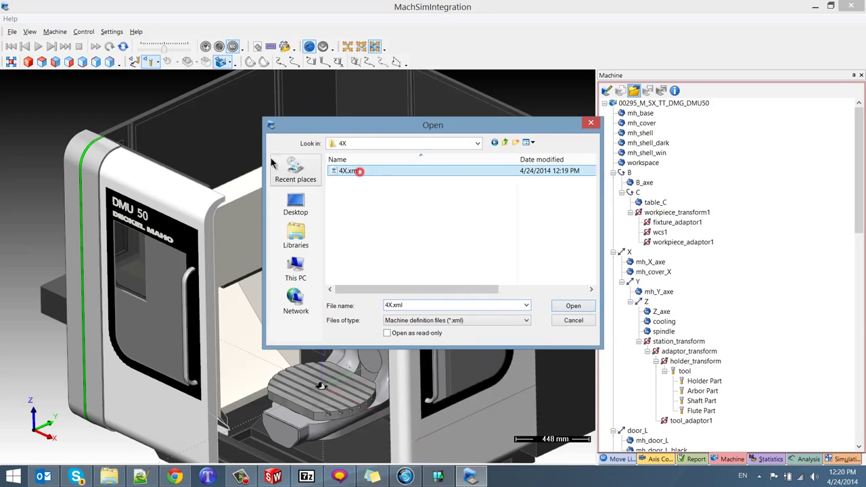
double_click(342, 171)
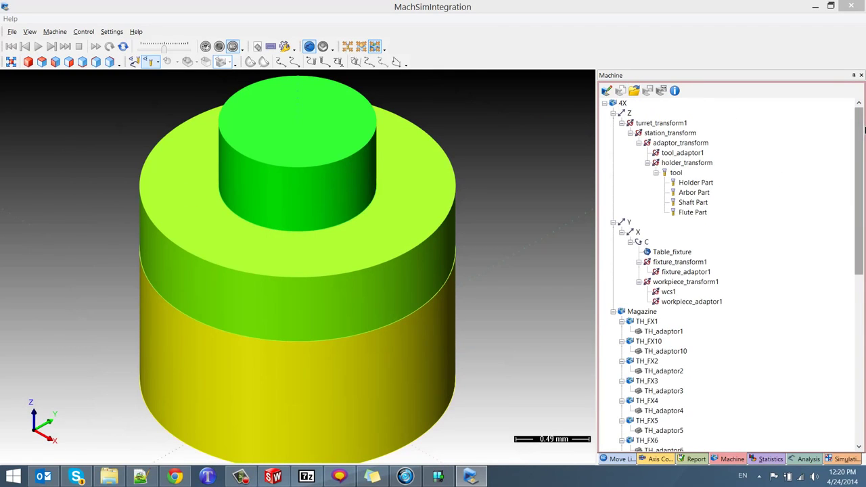
Examine the Z axis branch of the 4X machine tree, from turret_transform1 to the tool.
left_click(629, 123)
left_click(670, 134)
left_click(683, 153)
left_click(675, 173)
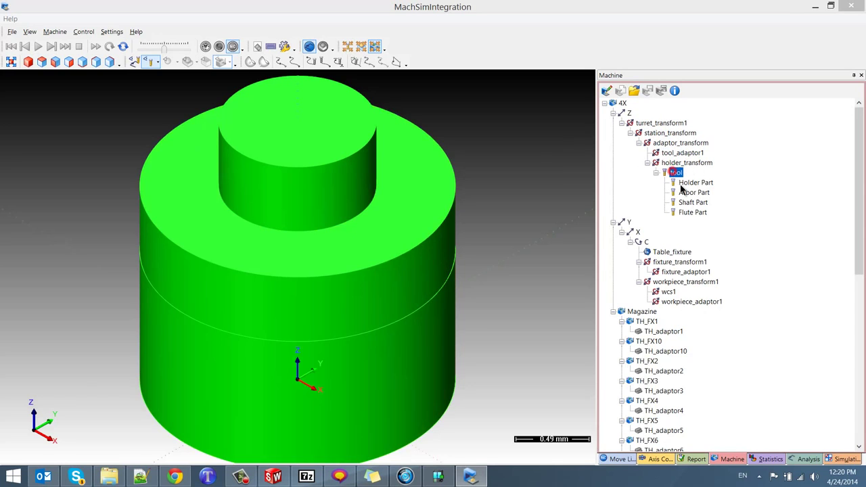
scroll(343, 201, "down", 10)
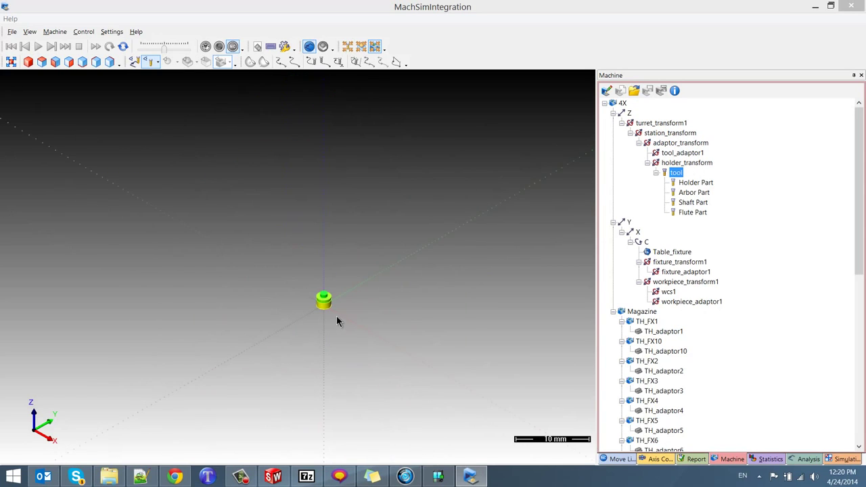
Examine the Y, X and C axis branch and the Magazine elements in the 4X machine tree.
left_click(632, 223)
left_click(636, 232)
left_click(644, 242)
left_click(668, 253)
left_click(669, 268)
left_click(667, 307)
scroll(642, 372, "down", 12)
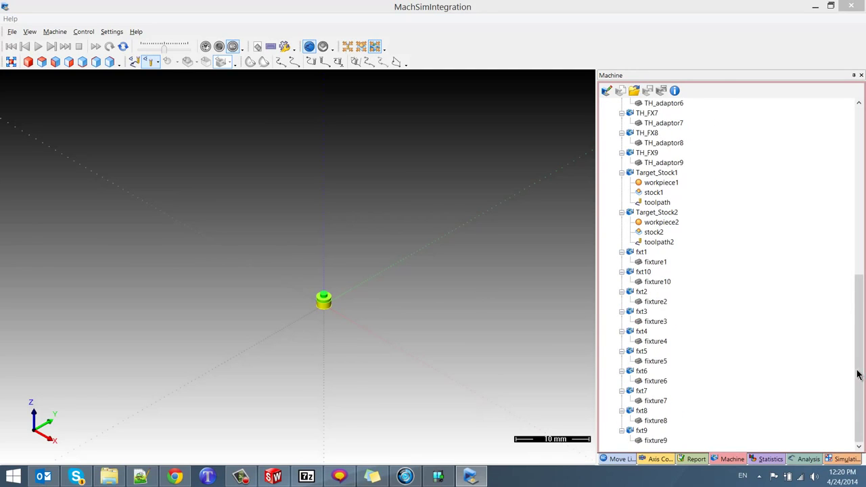
scroll(857, 370, "up", 6)
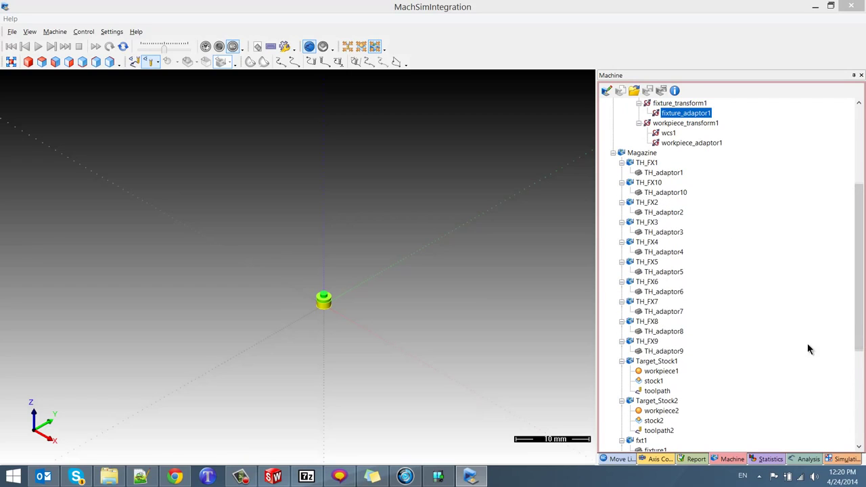
scroll(857, 318, "down", 3)
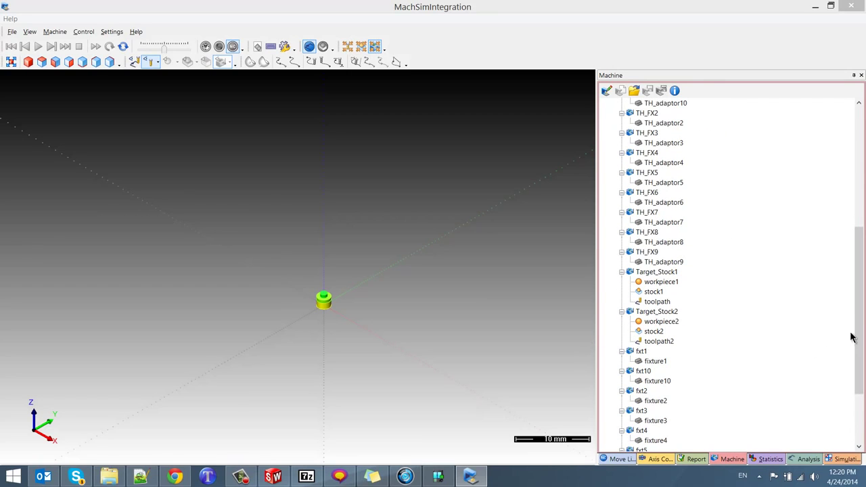
scroll(856, 266, "up", 8)
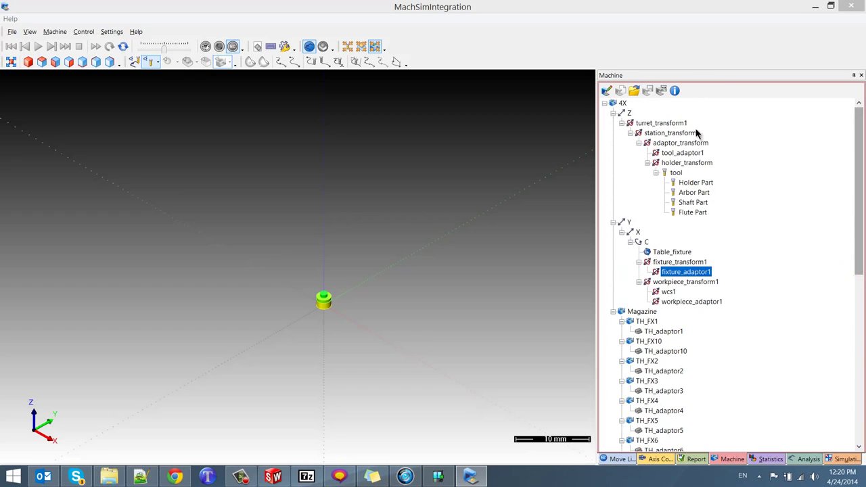
left_click(621, 103)
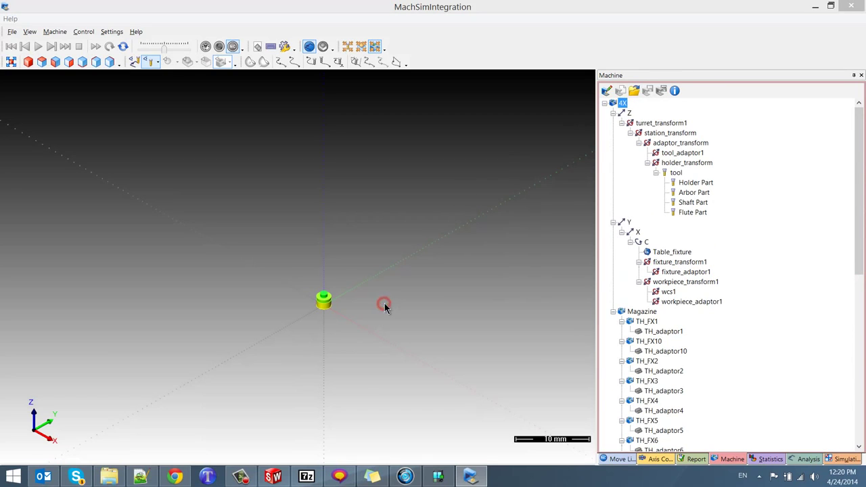
Switch to File Explorer and review the STL component files beside the machine tree.
left_click(108, 476)
left_click(525, 336)
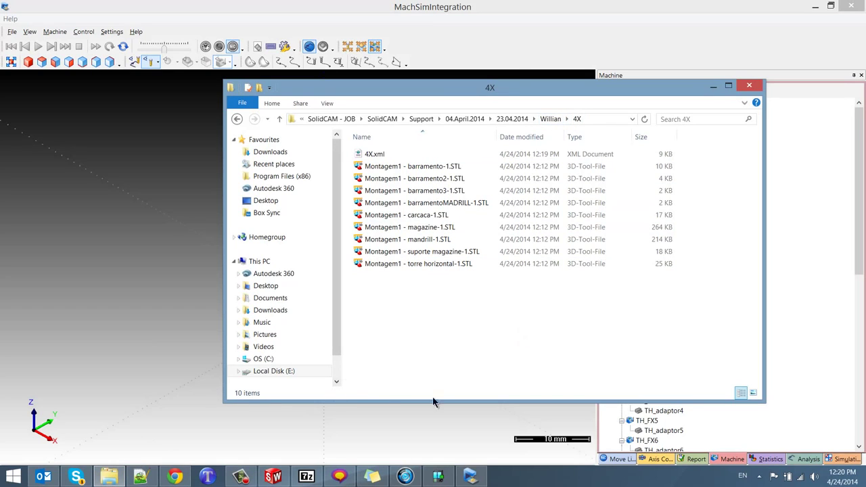
left_click_drag(512, 88, 374, 91)
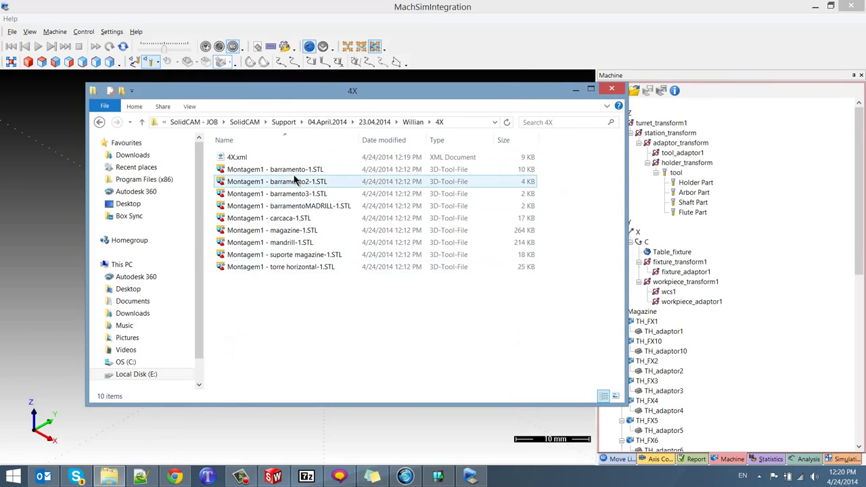
left_click(356, 329)
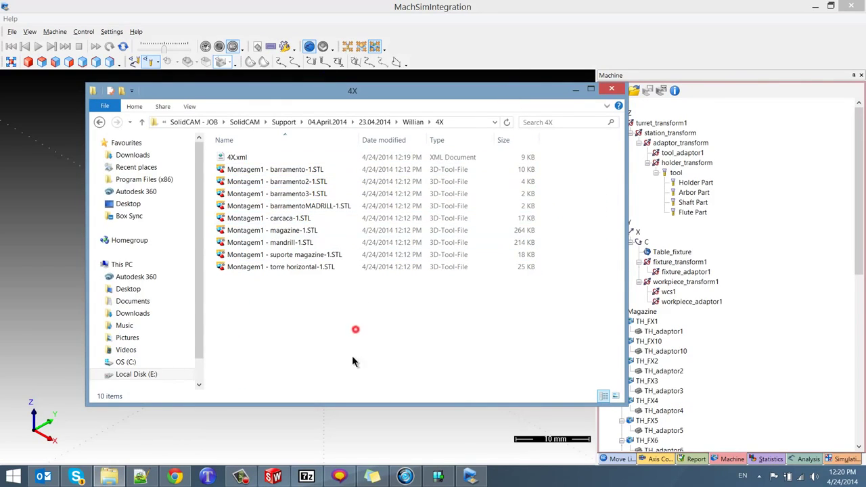
Switch to SolidWorks and identify the barramento, torre horizontal, barramento2 and carcaça components in the Montagem1 assembly.
left_click(274, 478)
scroll(562, 282, "up", 8)
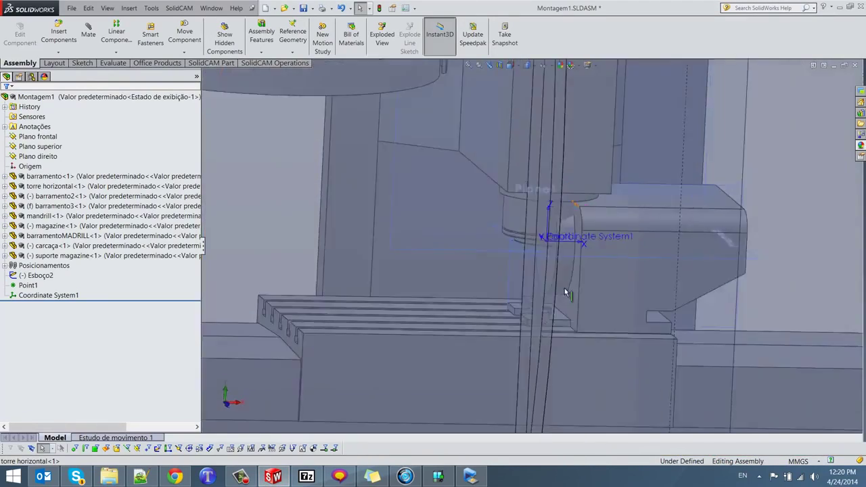
middle_click_drag(645, 257, 284, 246)
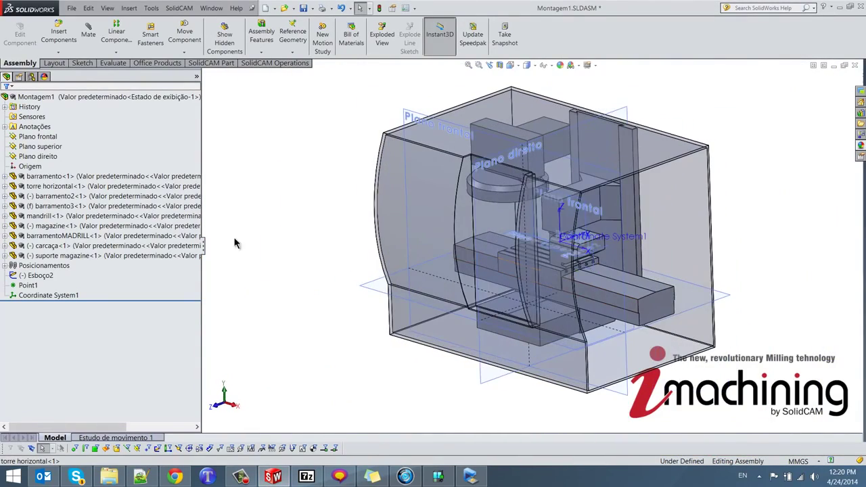
left_click(70, 177)
left_click(71, 186)
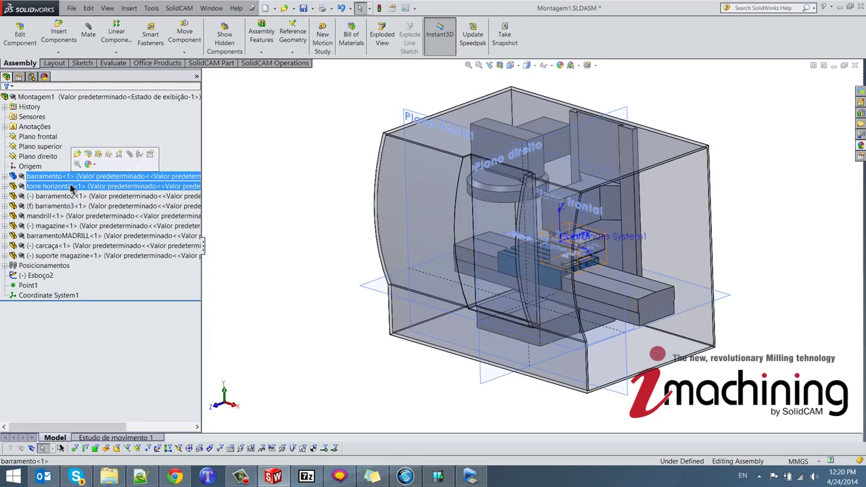
left_click(66, 196, "ctrl")
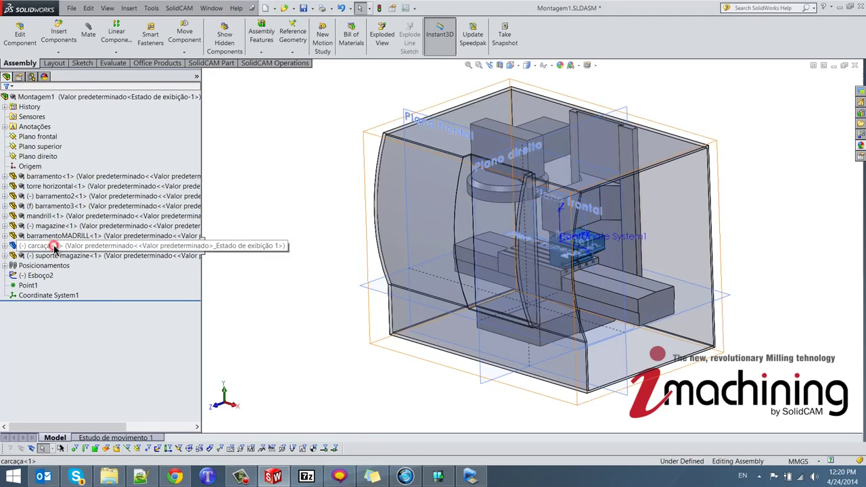
left_click(56, 247)
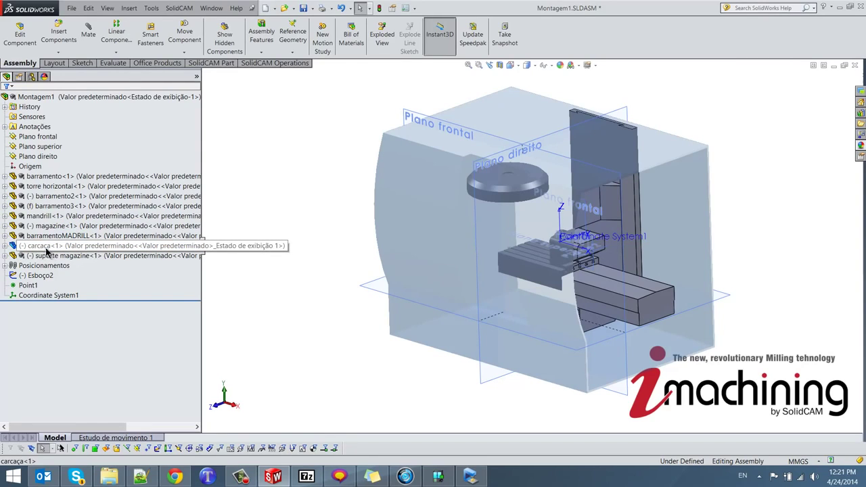
Switch to MachSim, enable machine editing and add Montagem1 - carcaca-1.STL as geometry under the 4X root.
left_click(470, 477)
right_click(622, 104)
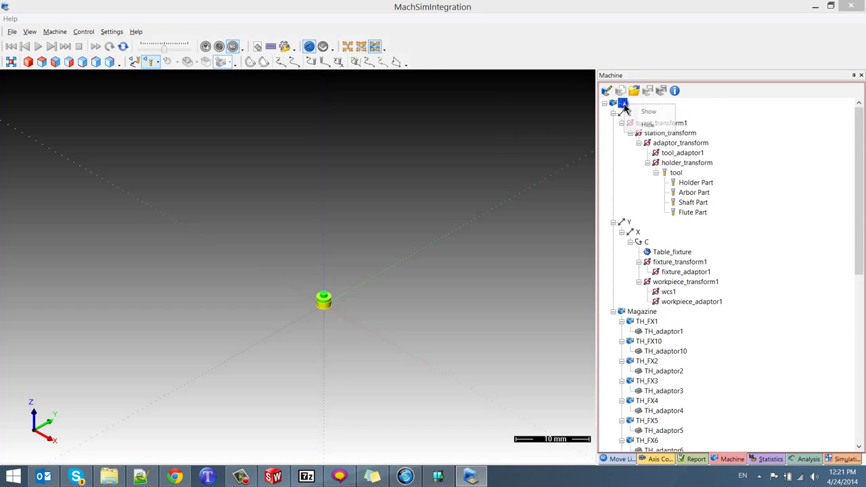
left_click(606, 91)
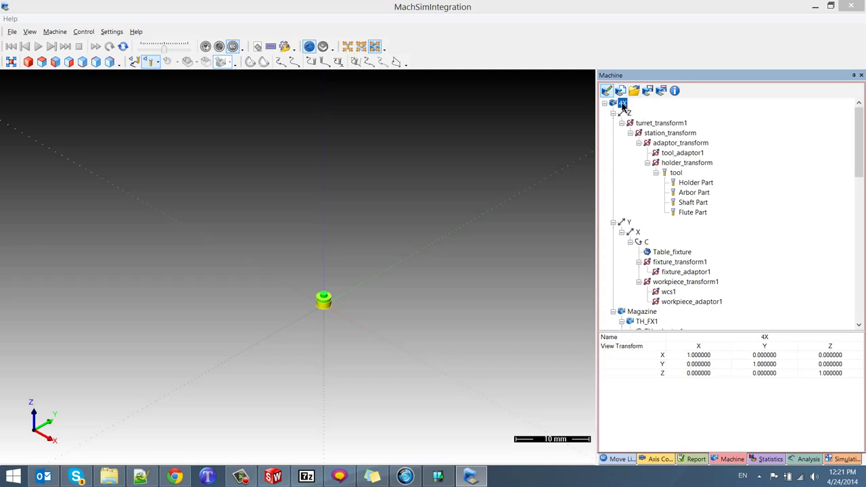
right_click(622, 103)
left_click(677, 195)
left_click(387, 214)
left_click(571, 306)
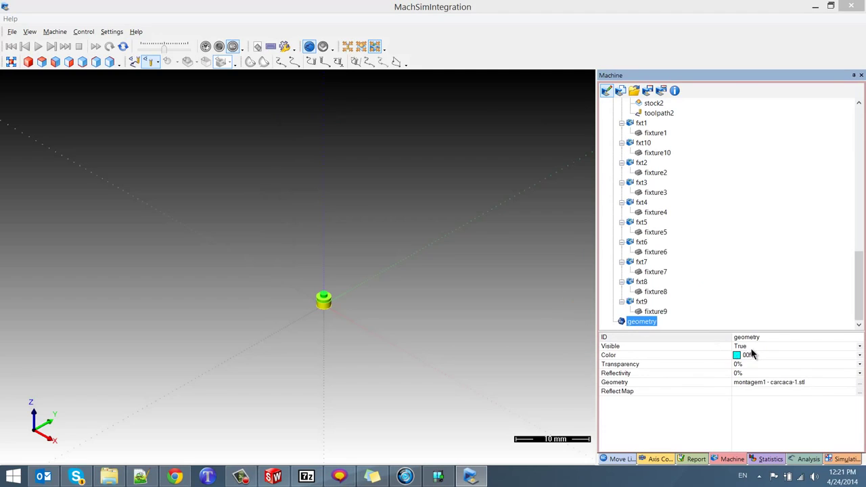
Rename the carcaca geometry to housing and try the Machine Housing display toggle on it.
left_click(779, 337)
left_click(778, 337)
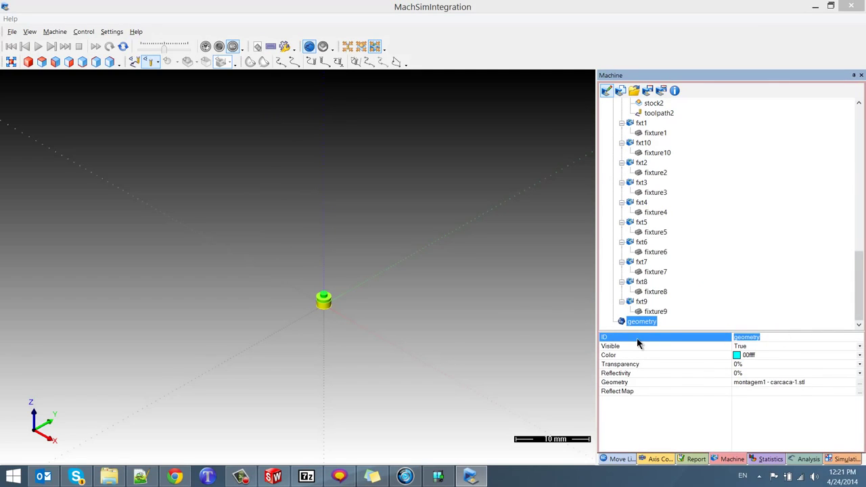
type("housing")
key("Return")
left_click(376, 323)
scroll(380, 348, "down", 10)
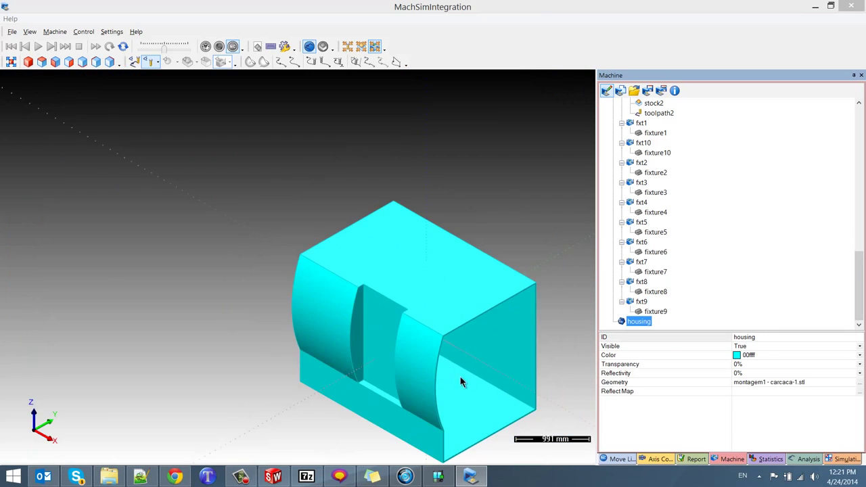
left_click_drag(460, 382, 417, 267)
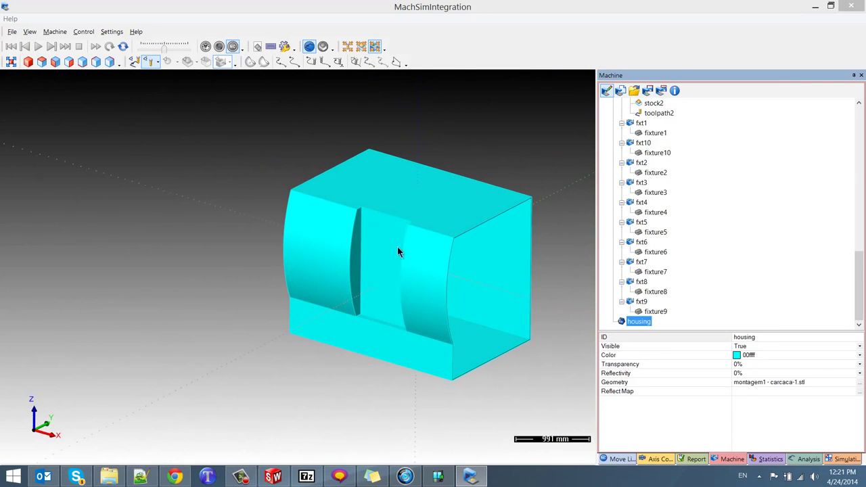
left_click(220, 61)
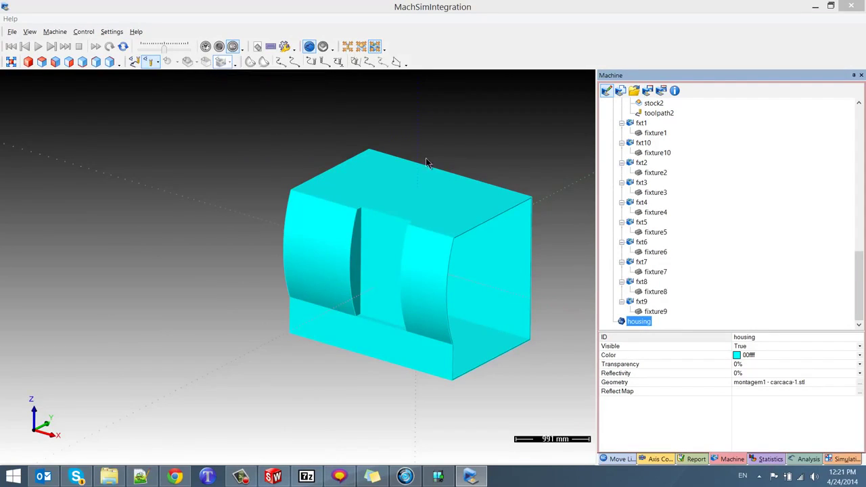
Set the carcaca geometry's ID to mh_housing and test the Machine Housing display modes.
left_click(762, 337)
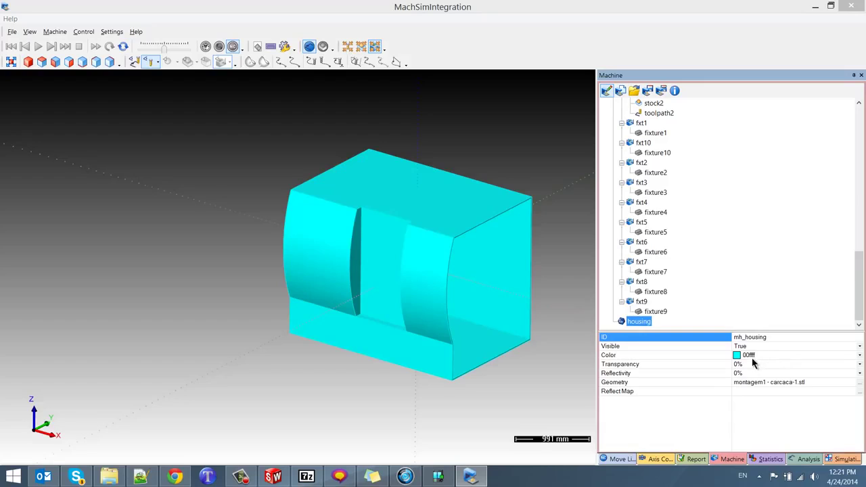
left_click(740, 337)
key("Return")
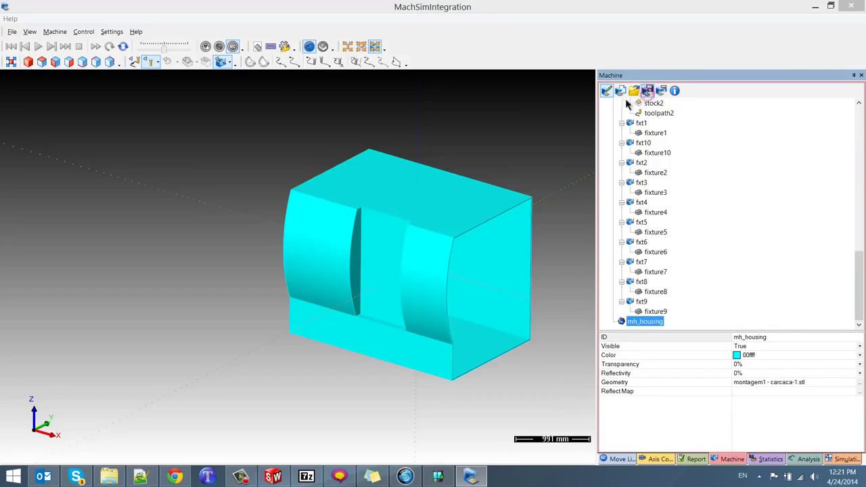
left_click(221, 62)
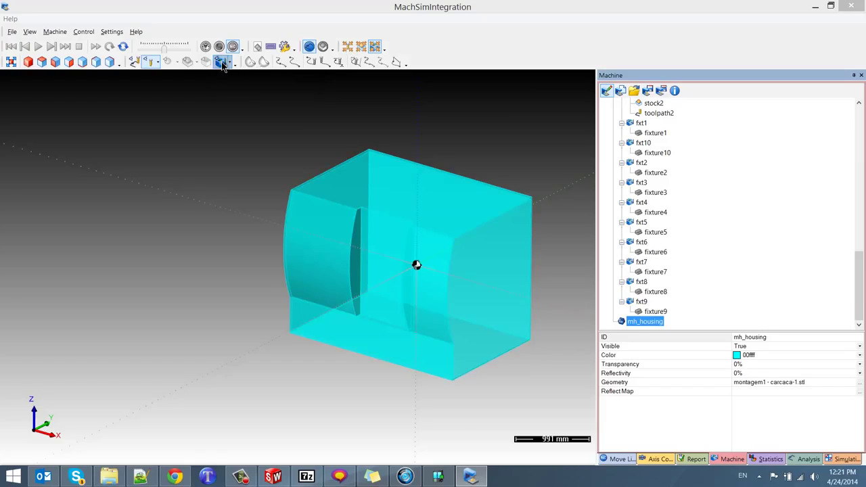
left_click(221, 63)
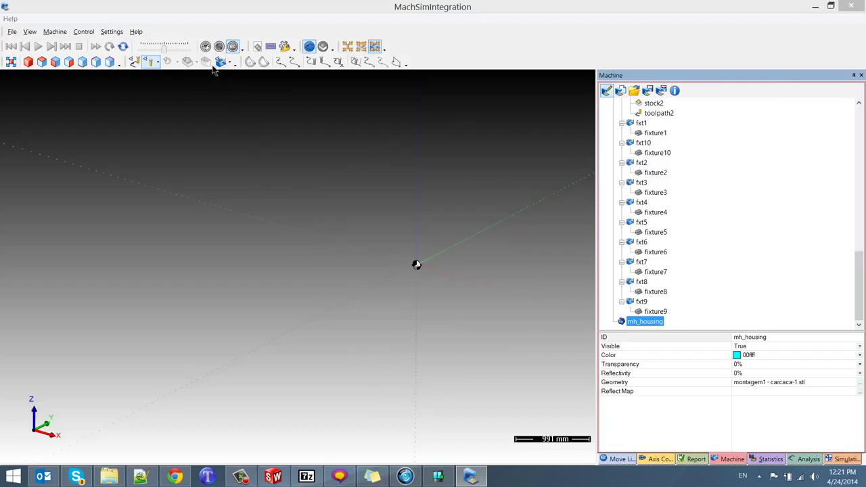
left_click(221, 62)
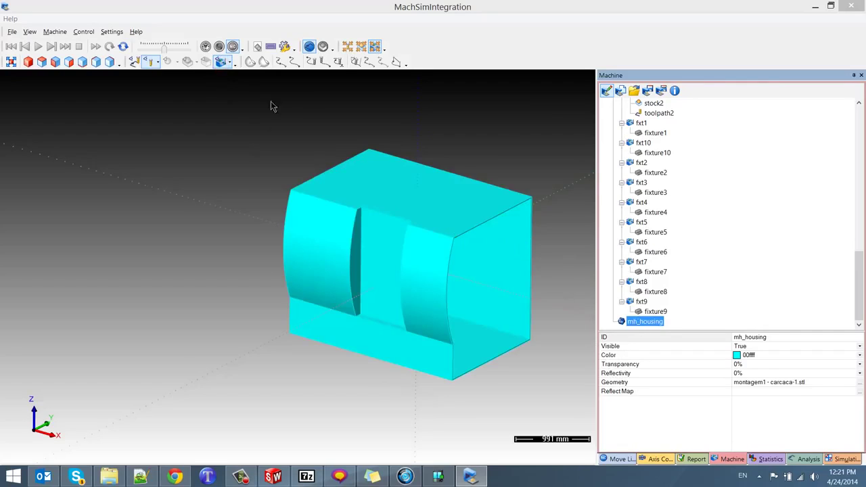
Set the transparency of the mh_housing geometry to 60%.
left_click(758, 374)
left_click(745, 364)
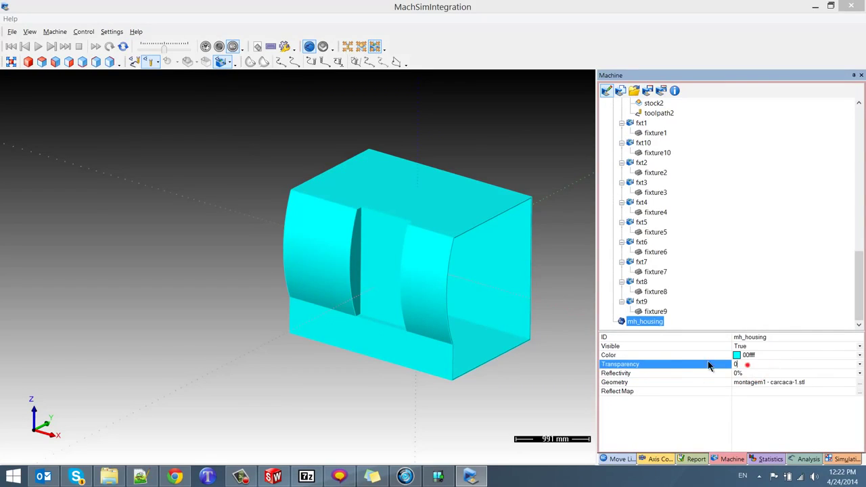
type("60")
key("Return")
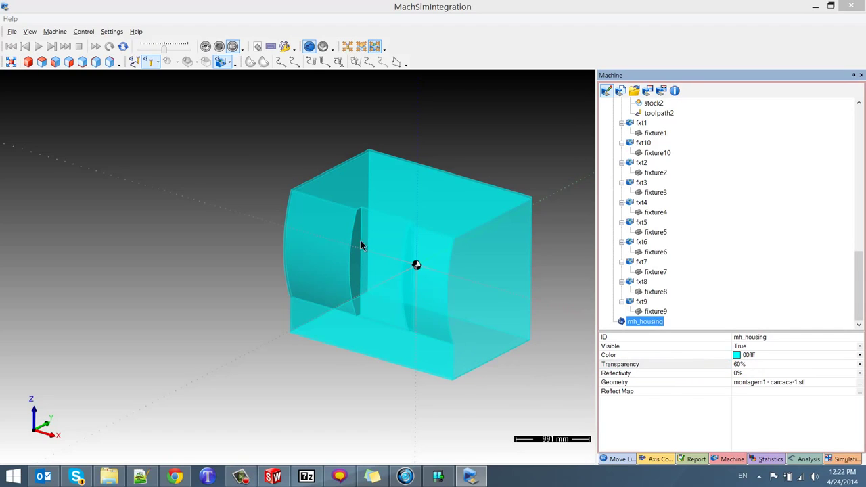
Cycle the Machine Housing display repeatedly to check its visible, transparent and hidden modes.
left_click(224, 62)
left_click(223, 61)
left_click(223, 62)
left_click(224, 61)
left_click(223, 61)
left_click(223, 61)
left_click(223, 61)
left_click(223, 62)
left_click_drag(858, 297, 839, 129)
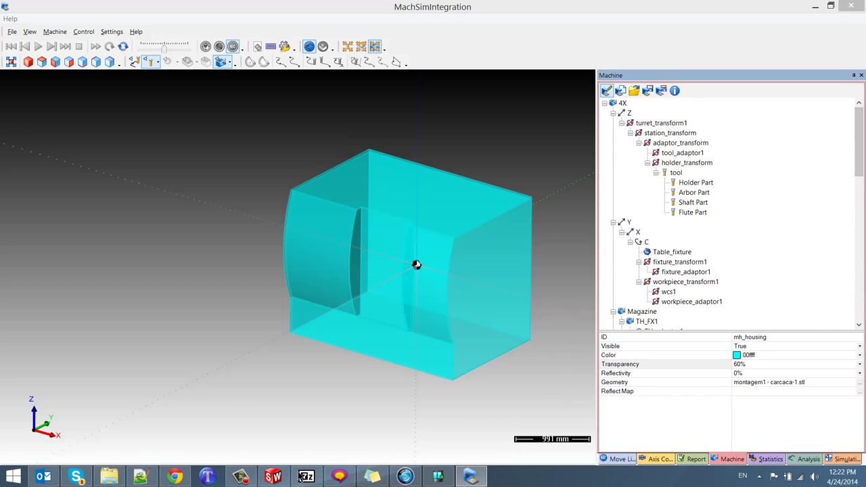
Switch to SolidWorks and identify the suporte magazine and magazine components in the assembly.
left_click(273, 476)
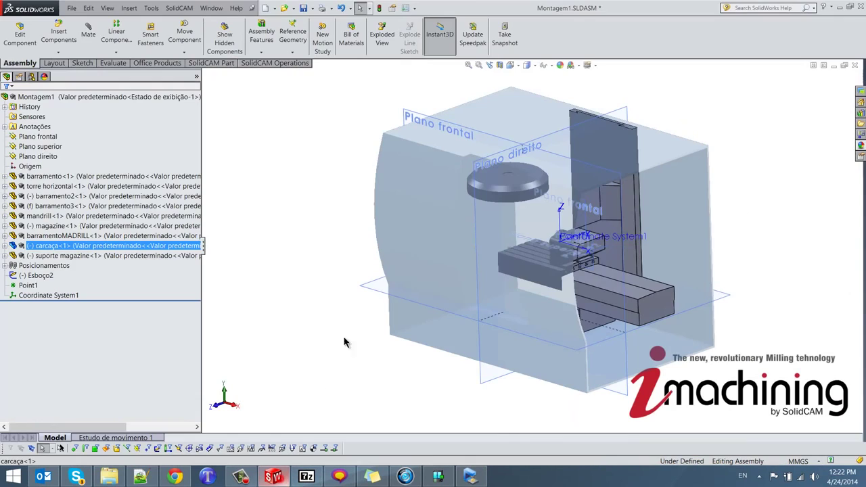
left_click(53, 255)
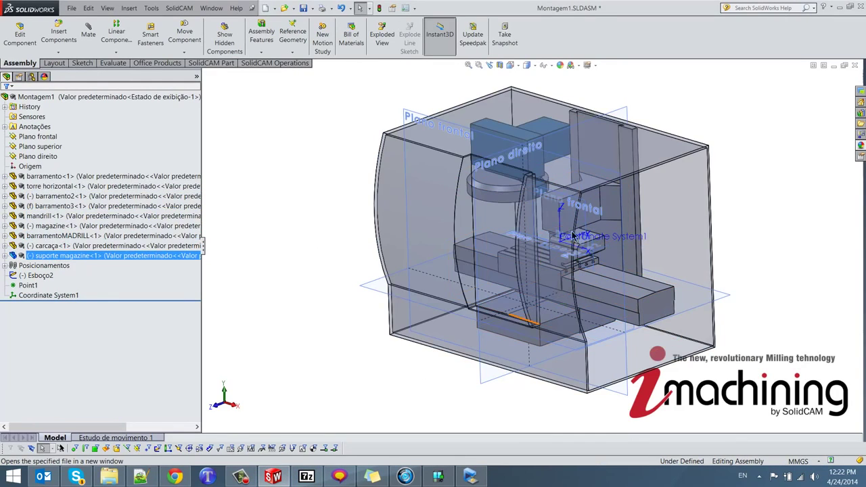
middle_click_drag(489, 324, 522, 308)
scroll(516, 147, "down", 2)
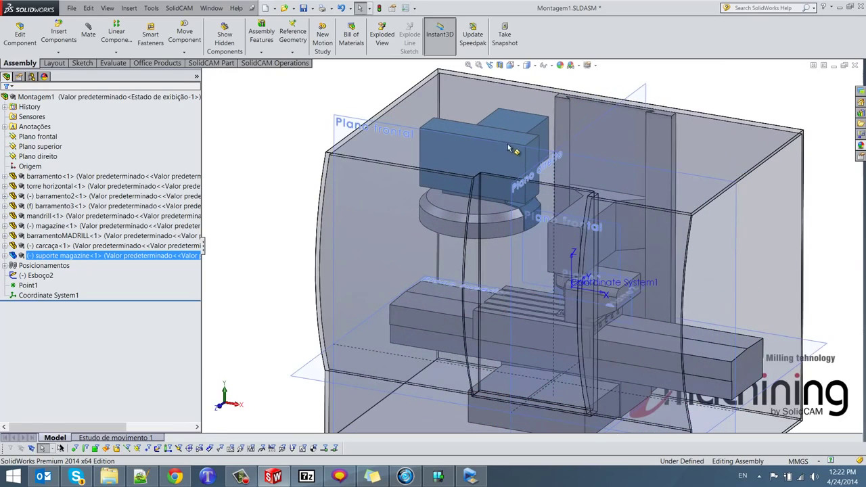
left_click(56, 225)
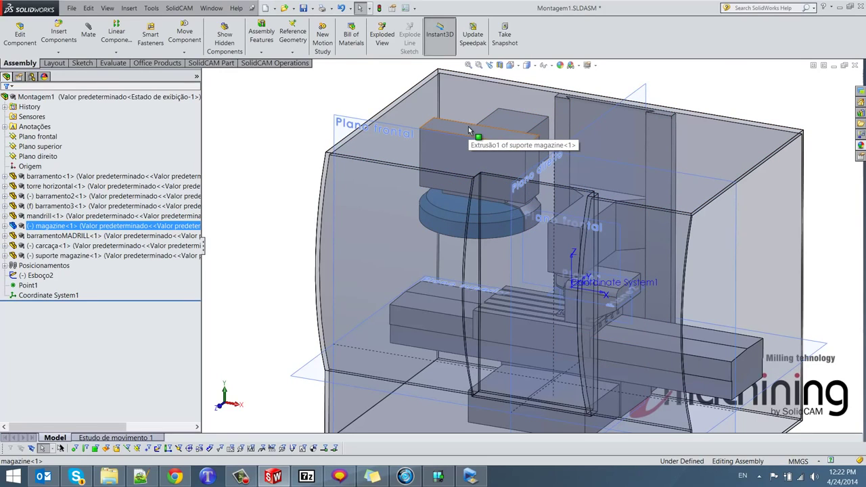
Return to MachSim and add Montagem1 - suporte magazine-1.STL as geometry under the 4X root.
left_click(842, 9)
mouse_move(856, 144)
left_mouse_down()
mouse_move(856, 196)
mouse_move(853, 135)
left_mouse_up()
right_click(620, 103)
left_click(644, 195)
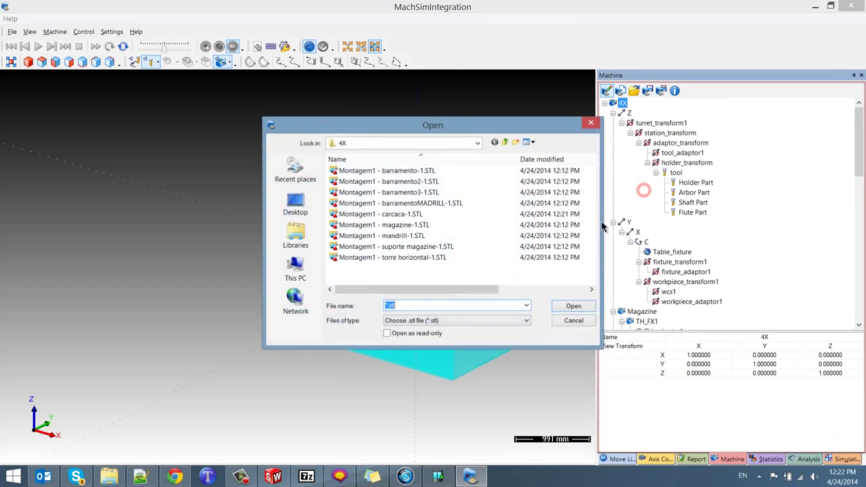
left_click(379, 248)
double_click(379, 248)
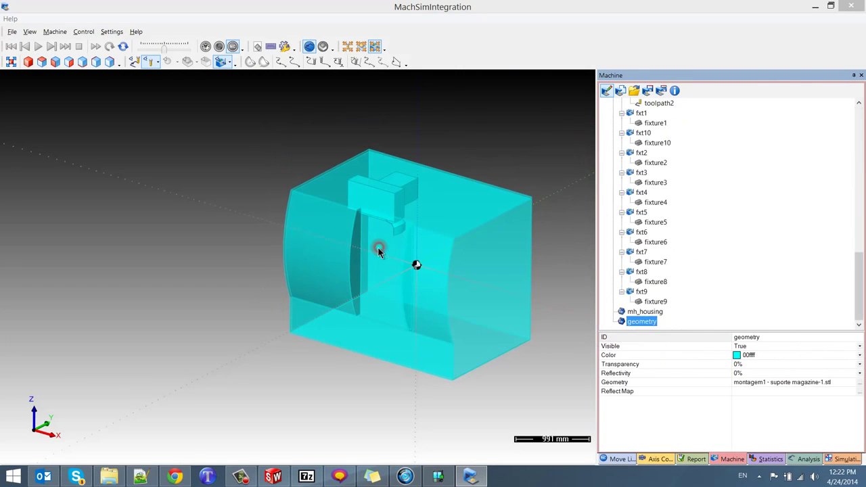
Change the color of the mh_housing geometry to light gray (C0C0C0).
left_click(643, 311)
left_click(859, 355)
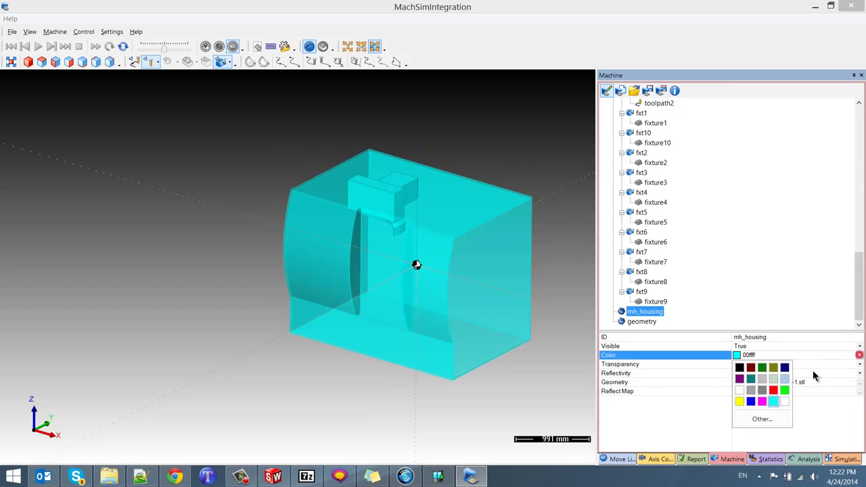
left_click(765, 380)
Change the magazine support geometry's color to dark gray 3c3c3c.
left_click(639, 322)
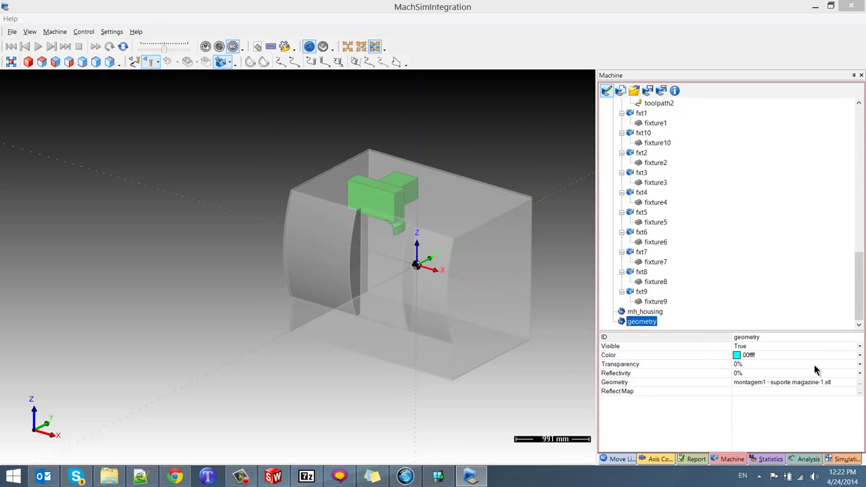
left_click(859, 354)
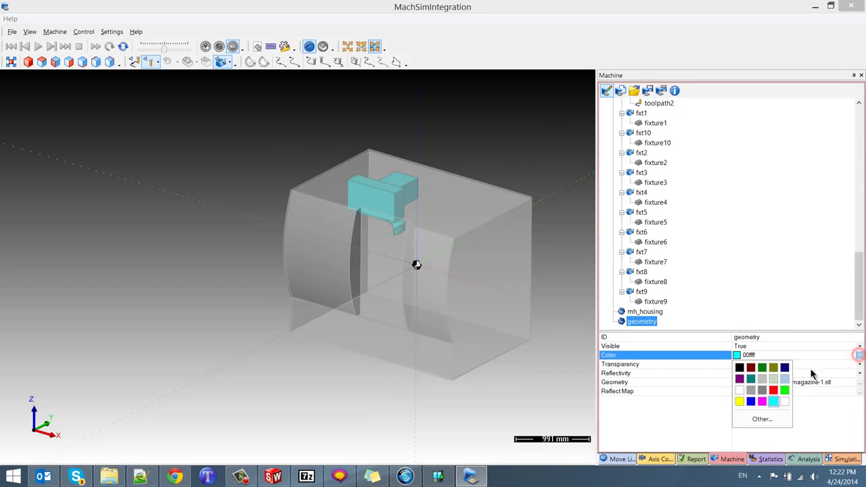
left_click(753, 391)
left_click(859, 355)
left_click(762, 418)
left_click(410, 292)
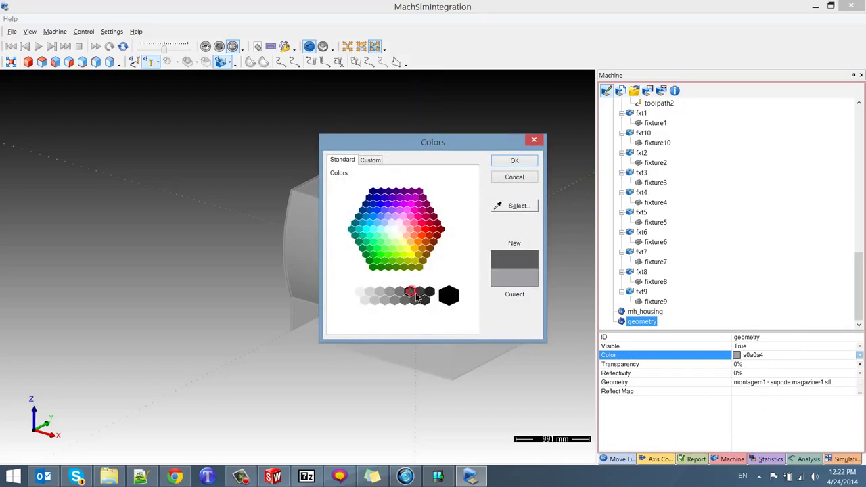
left_click(506, 161)
scroll(397, 215, "up", 5)
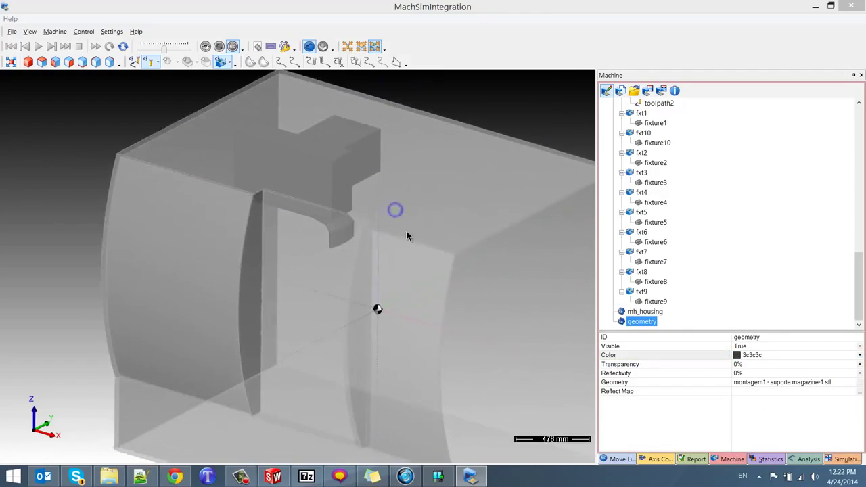
scroll(408, 235, "down", 2)
left_click(773, 337)
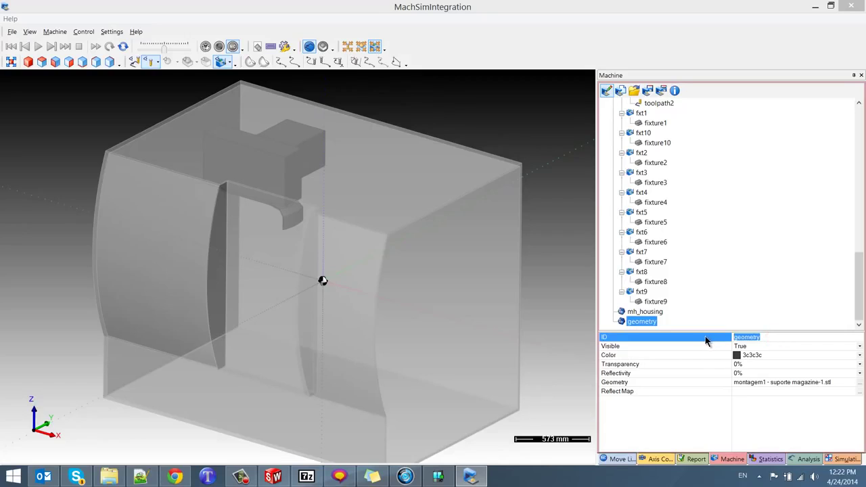
Add Montagem1 - magazine-1.STL as geometry under the 4X root and rename it magazine.
left_click_drag(860, 291, 856, 132)
right_click(624, 103)
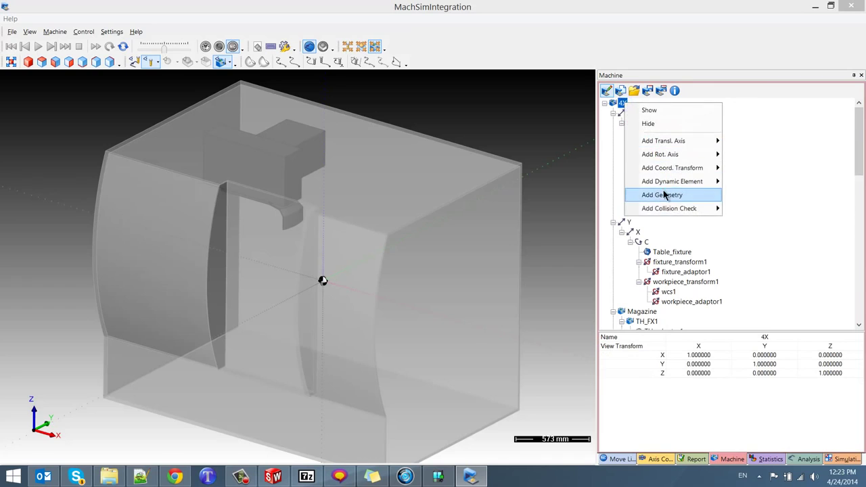
left_click(664, 196)
double_click(417, 226)
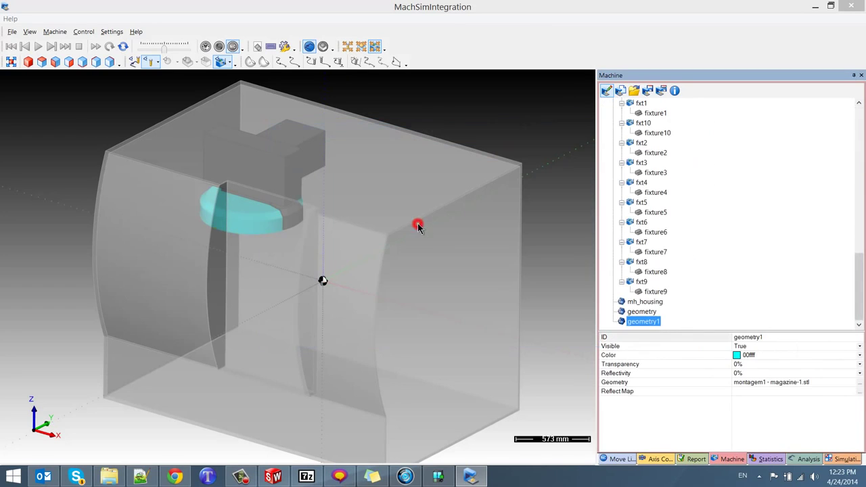
left_click(771, 336)
type("magazine")
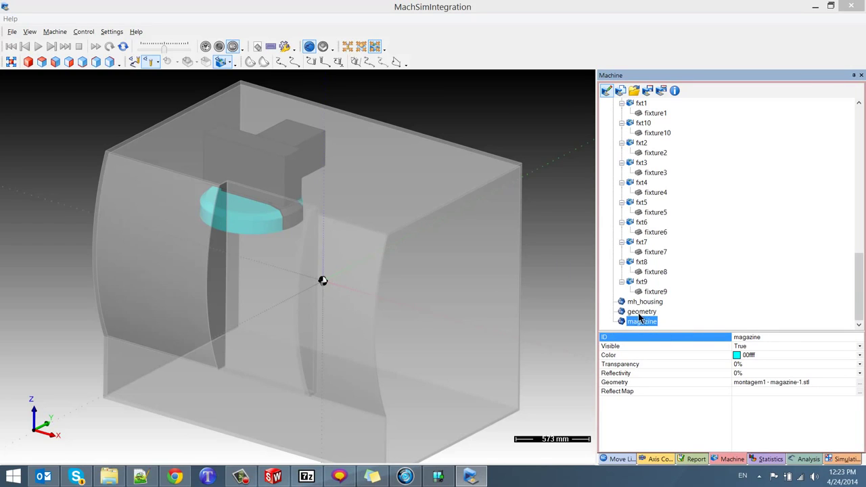
left_click(225, 207)
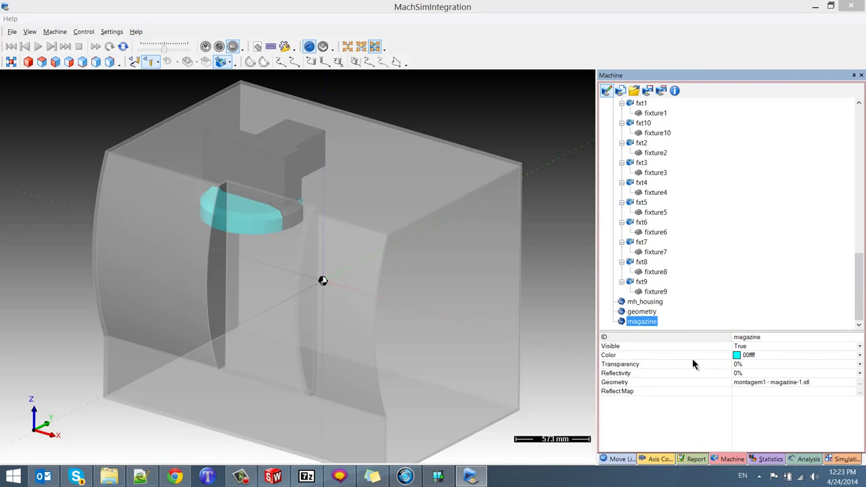
Change the color of the magazine geometry to red (ff0000).
left_click(859, 355)
left_click(775, 392)
scroll(353, 338, "down", 2)
right_click_drag(423, 305, 403, 289)
left_click_drag(342, 278, 385, 296)
left_click_drag(354, 273, 365, 284)
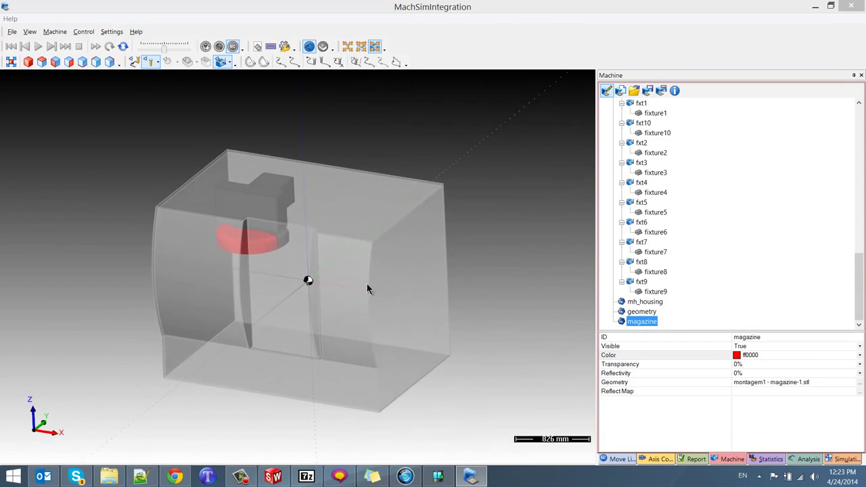
Switch to the SolidWorks assembly and select the vertical column behind the spindle to identify its component name.
left_click(273, 476)
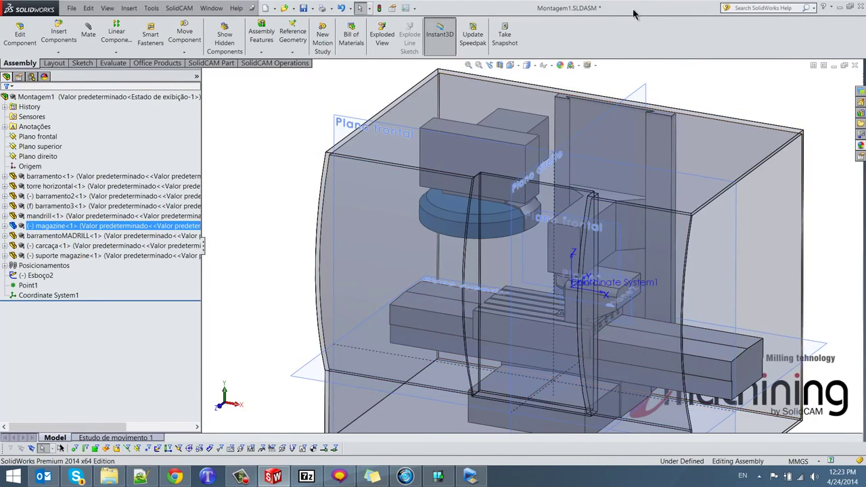
scroll(739, 326, "down", 2)
scroll(685, 286, "up", 2)
scroll(686, 286, "down", 1)
scroll(609, 308, "up", 2)
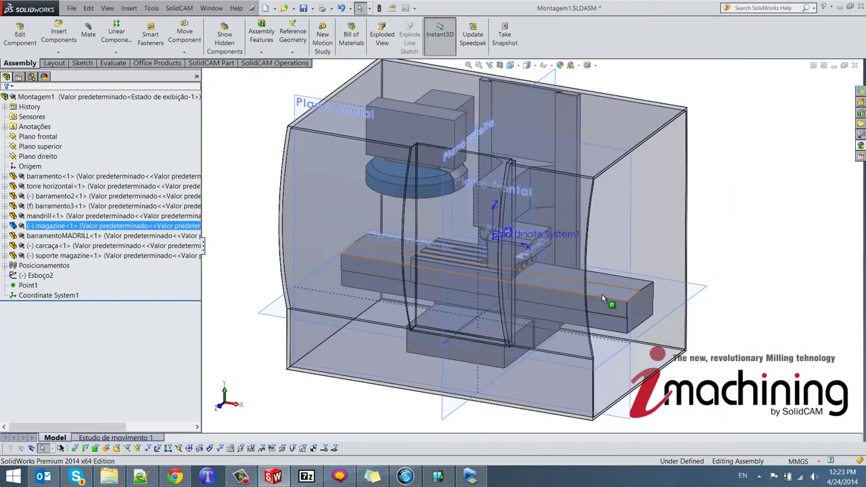
left_click(566, 127)
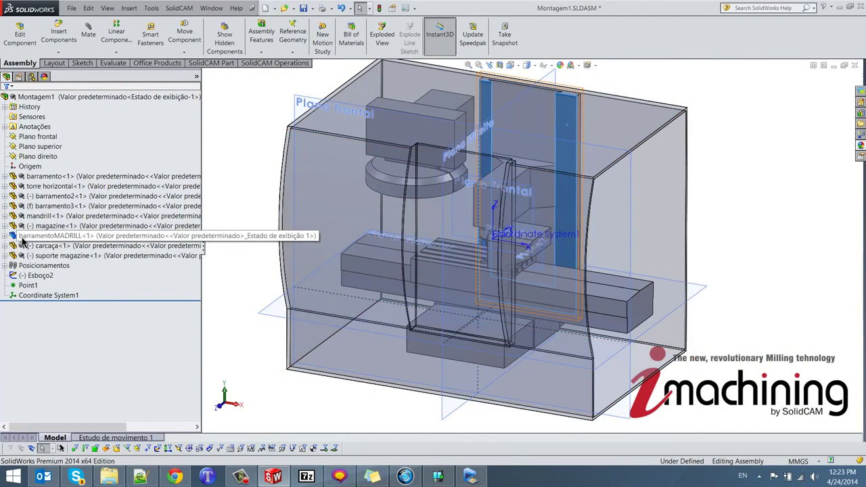
middle_click_drag(593, 114, 525, 152)
middle_click_drag(553, 226, 548, 304)
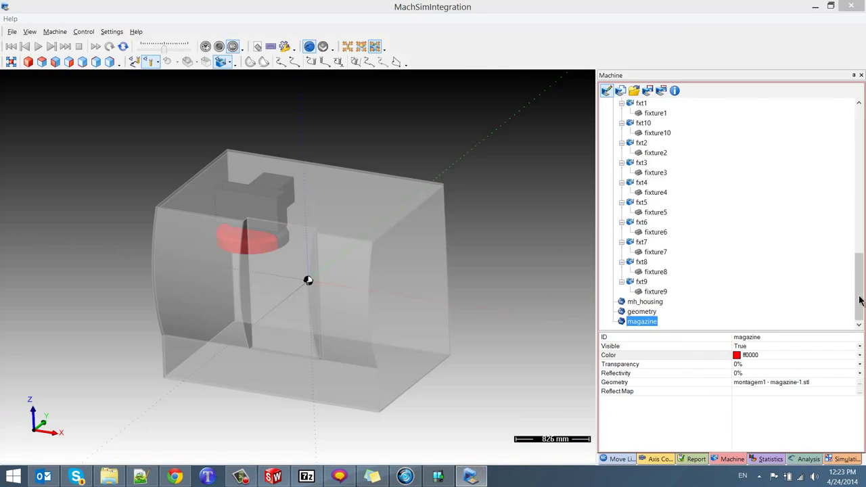
Return to MachSim and add Montagem1 - barramentoMADRILL-1.STL as geometry under the 4X root.
scroll(859, 297, "up", 10)
right_click(623, 105)
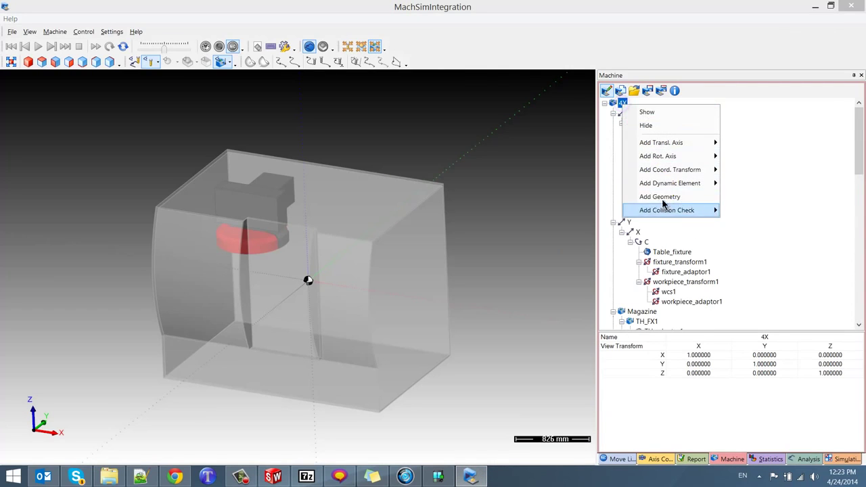
left_click(654, 196)
left_click(405, 203)
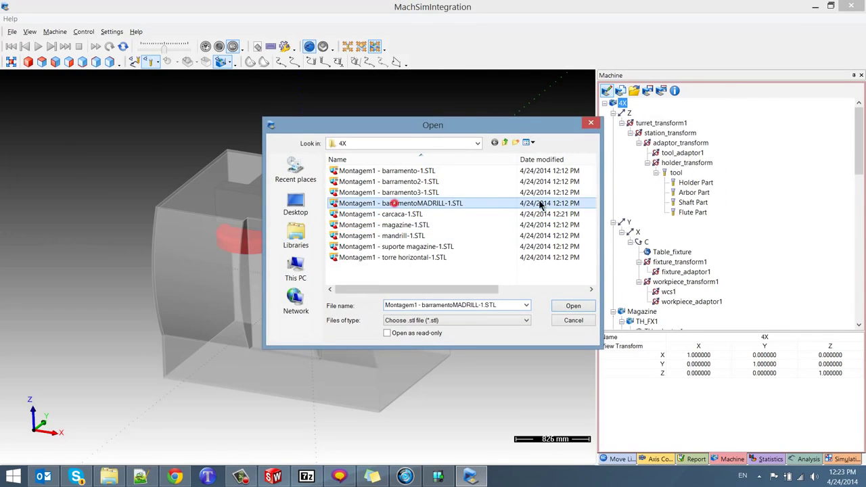
left_click(572, 306)
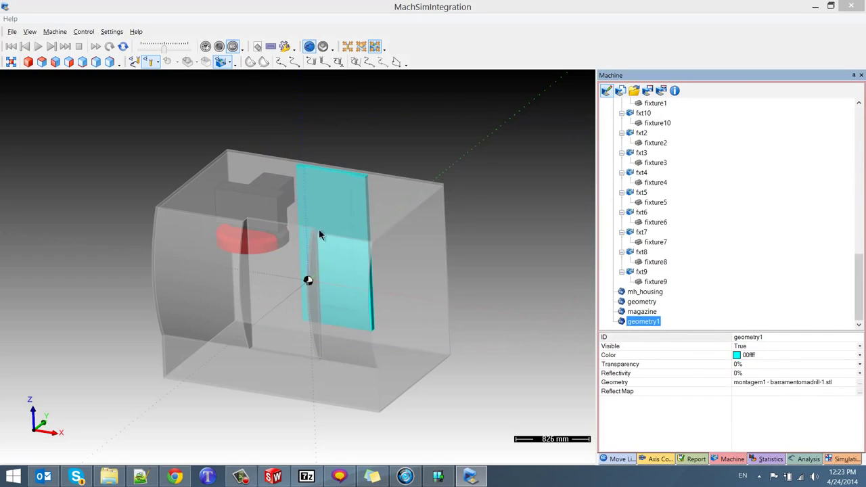
Change the color of the barramentoMADRILL geometry to pale green (c0dcc0).
left_click(857, 355)
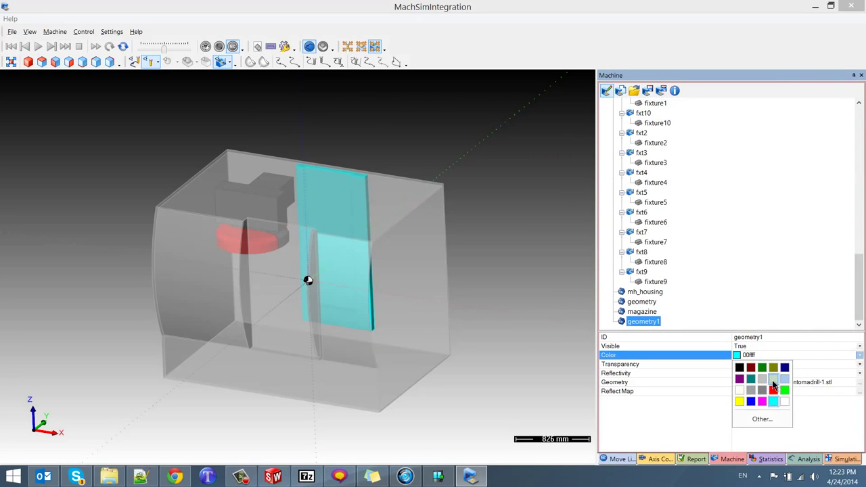
left_click(773, 383)
left_click(340, 247)
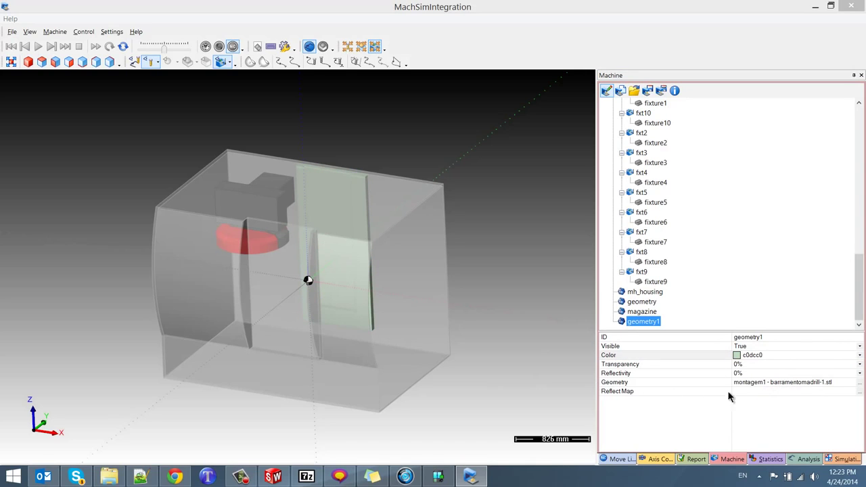
Switch to the SolidWorks assembly and select the mandrill component to check which part it is.
left_click_drag(861, 318, 861, 183)
left_click(273, 476)
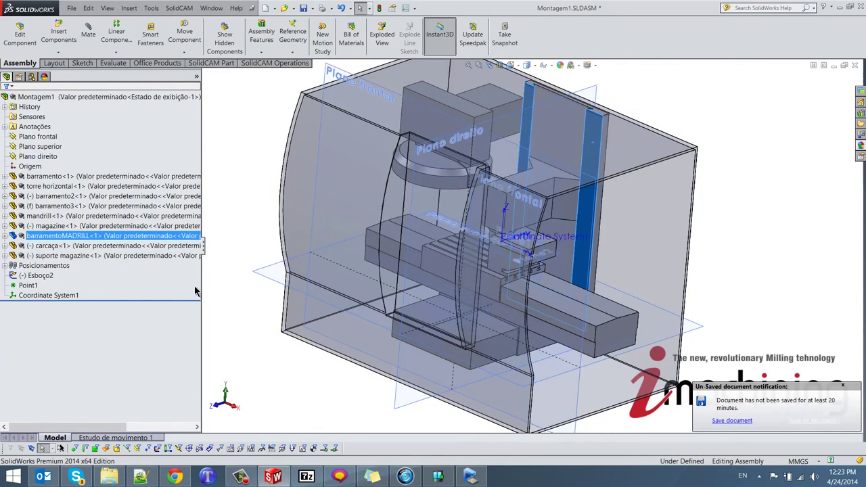
left_click(86, 215)
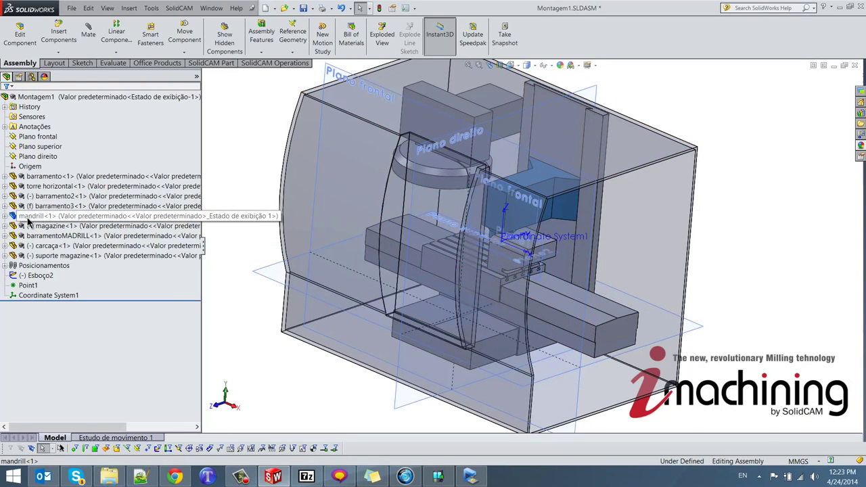
left_click(839, 8)
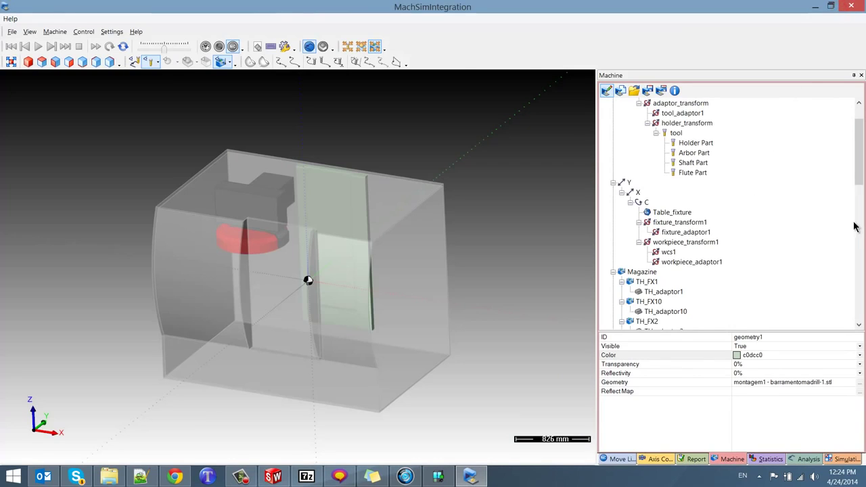
In MachSim, add Montagem1 - mandrill-1.STL as geometry under the Z axis.
scroll(854, 228, "up", 2)
left_click(629, 113)
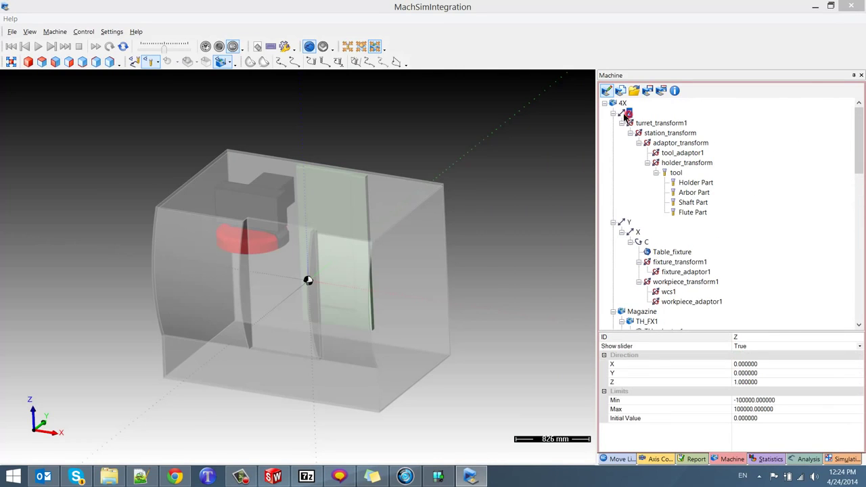
right_click(627, 116)
left_click(678, 207)
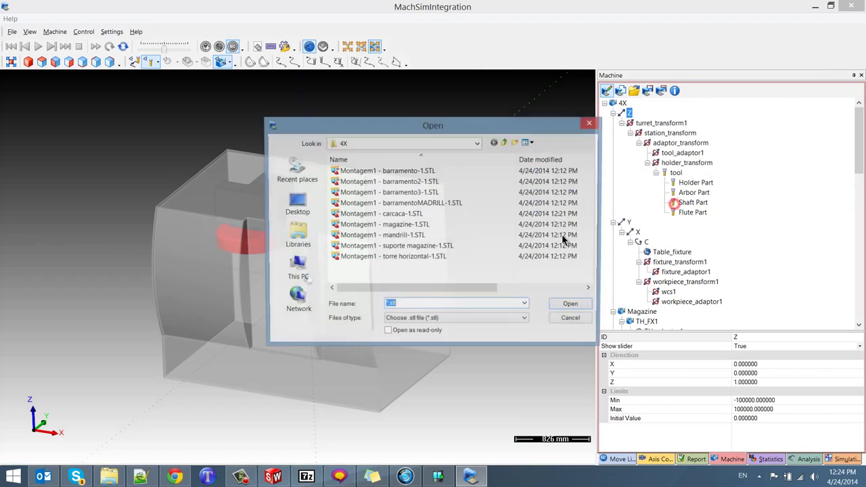
left_click(409, 236)
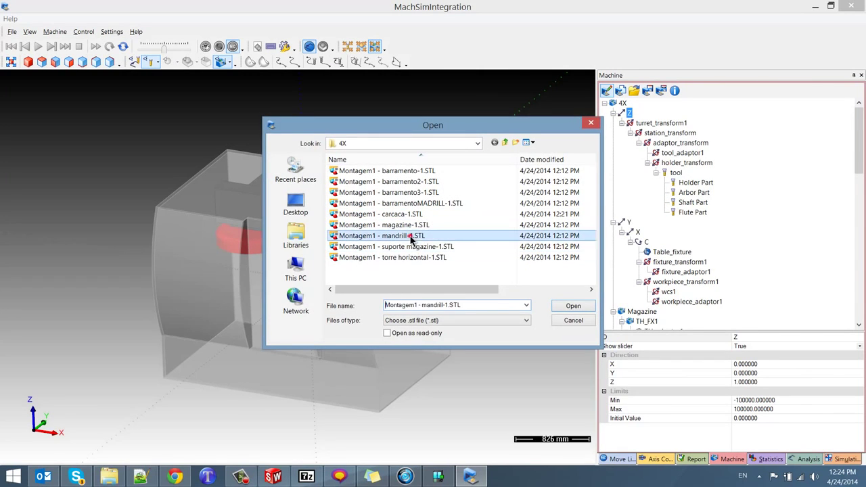
left_click(573, 306)
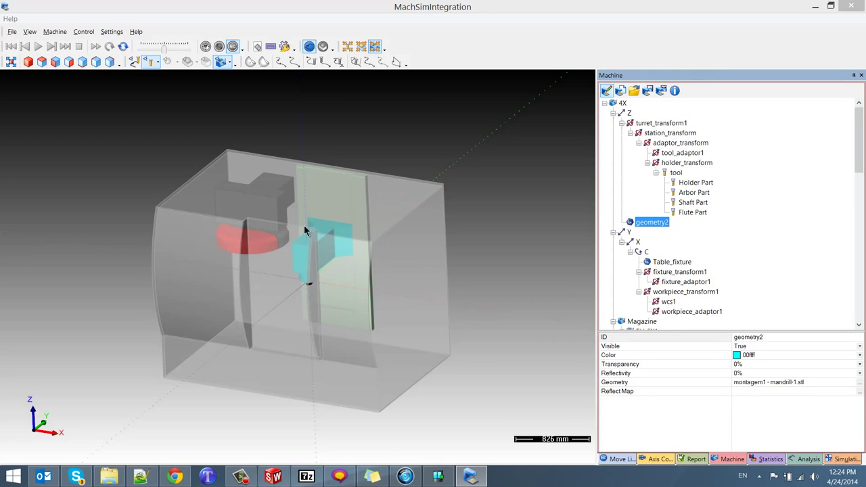
Change the color of the mandrill geometry to gray (808080).
scroll(346, 247, "up", 5)
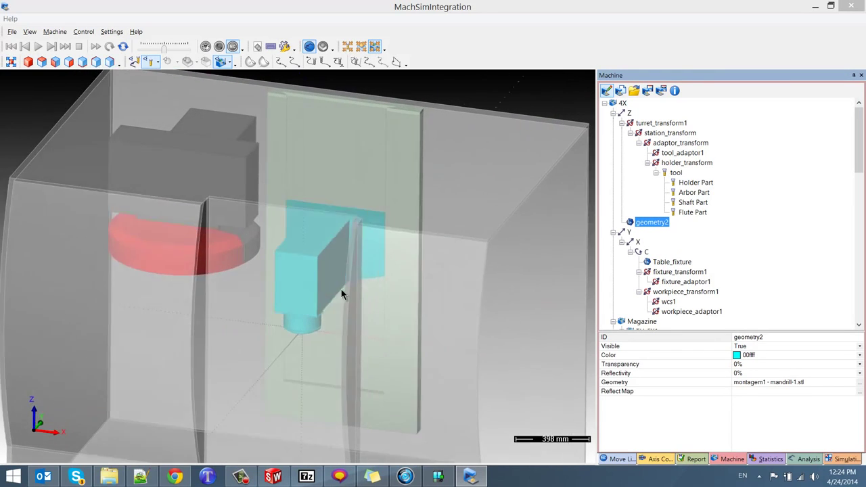
left_click(859, 355)
left_click(762, 386)
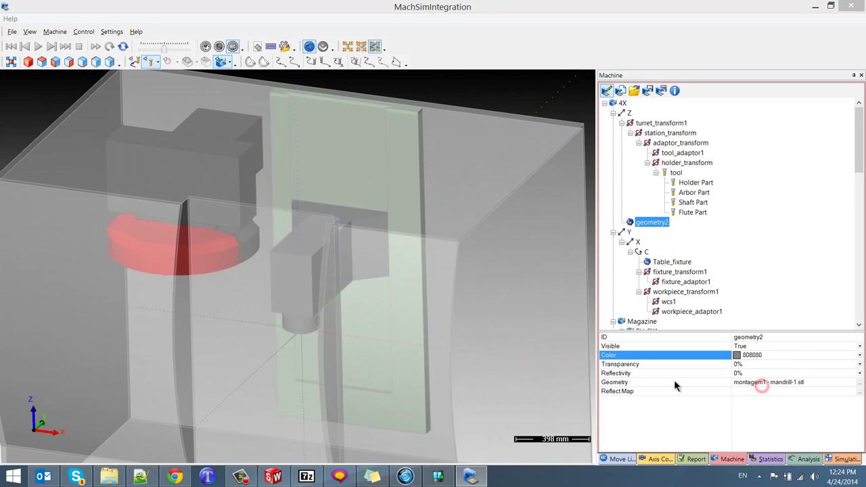
left_click_drag(445, 328, 407, 303)
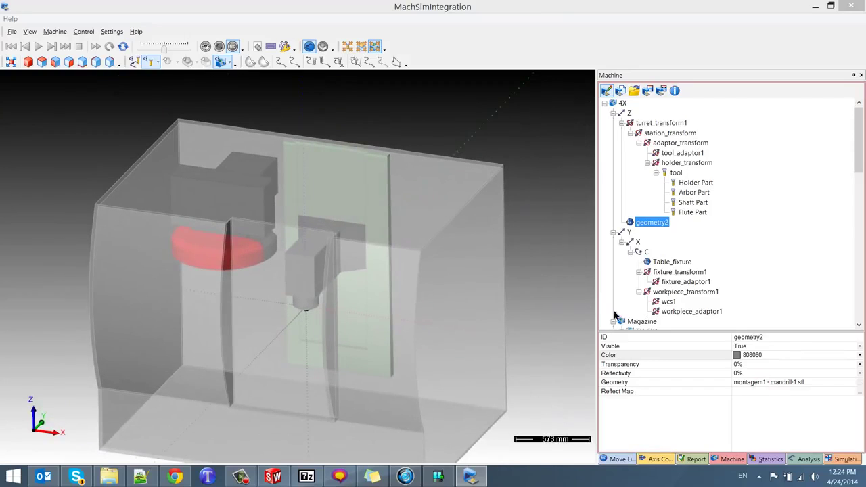
Rename the mandrill geometry's ID to Spindle.
left_click(774, 337)
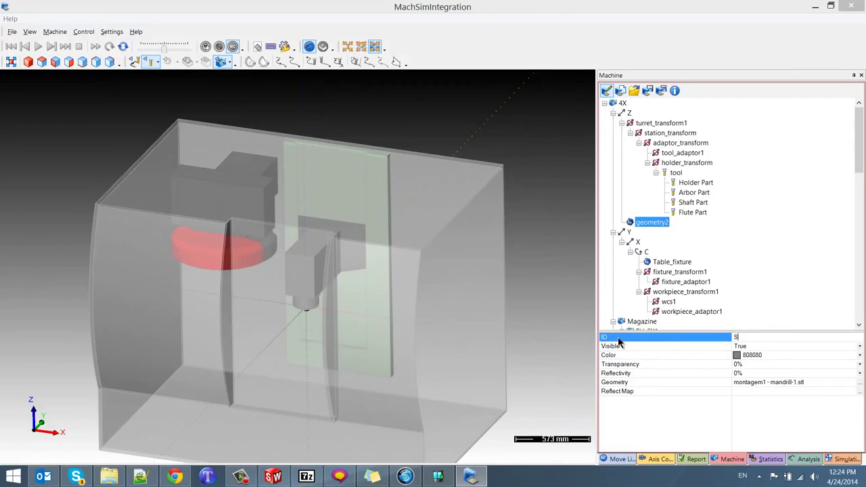
type("Spindle")
key("Return")
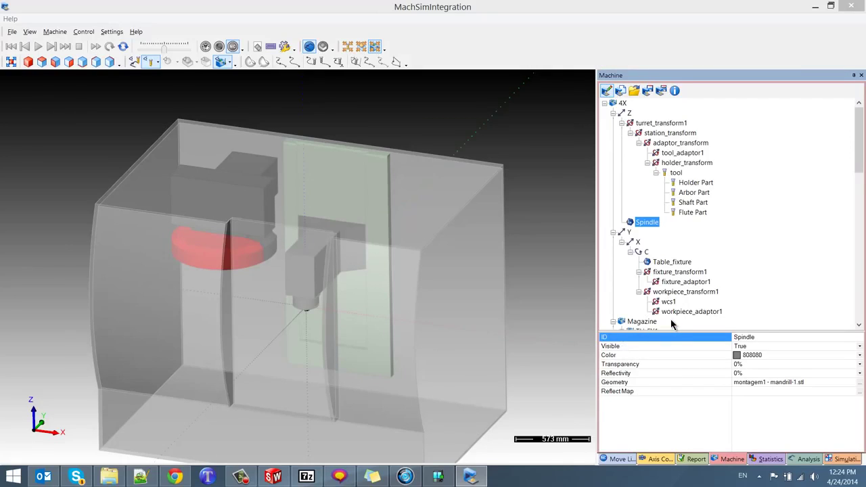
left_click(363, 332)
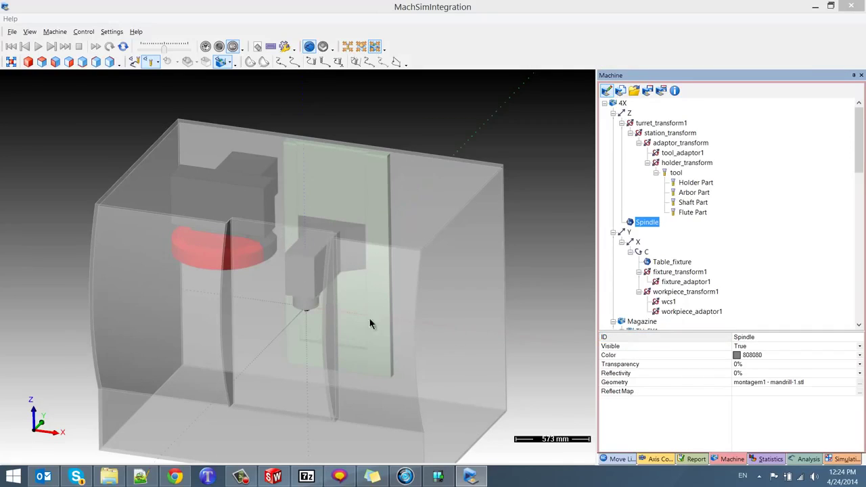
Set the Z axis travel limits to a minimum of -2000 and a maximum of 2000.
left_click(662, 459)
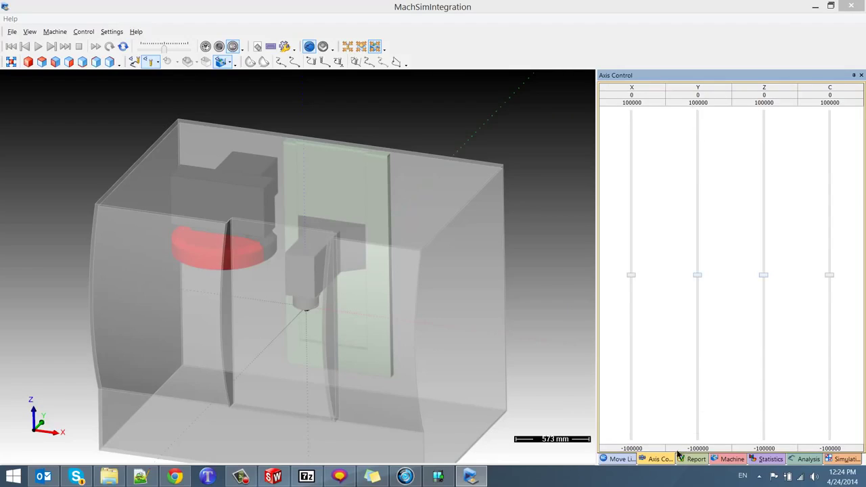
left_click(729, 459)
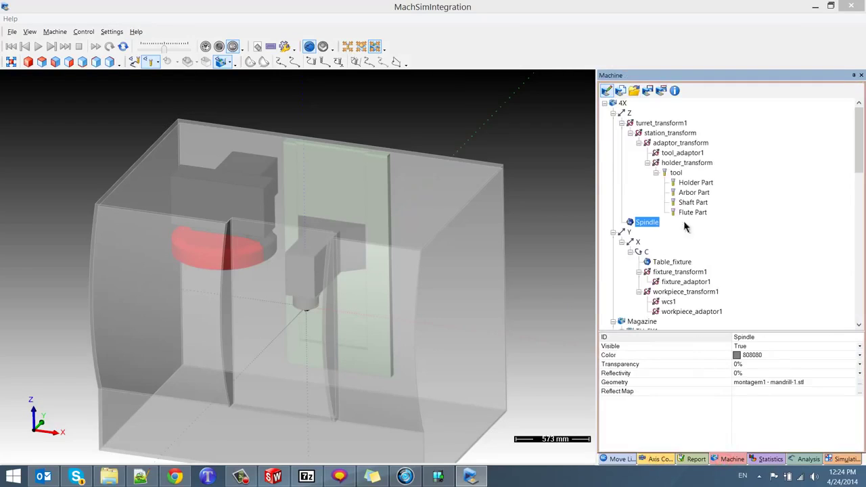
left_click(629, 113)
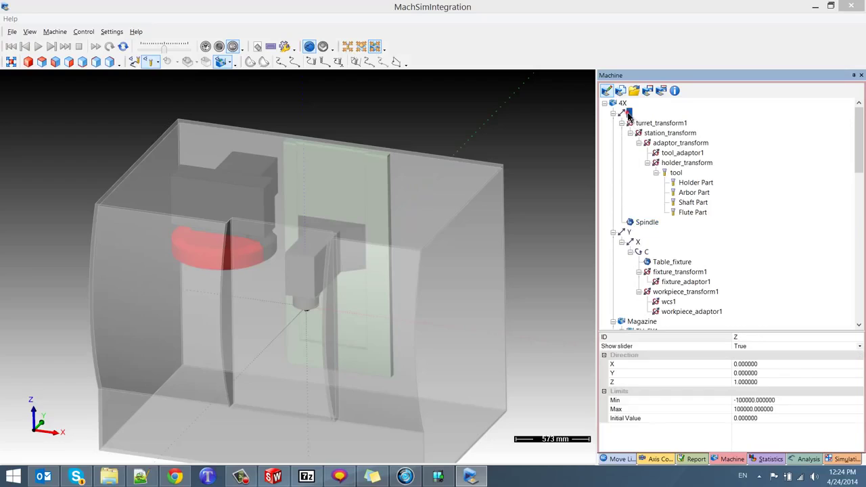
left_click(783, 400)
left_click(778, 400)
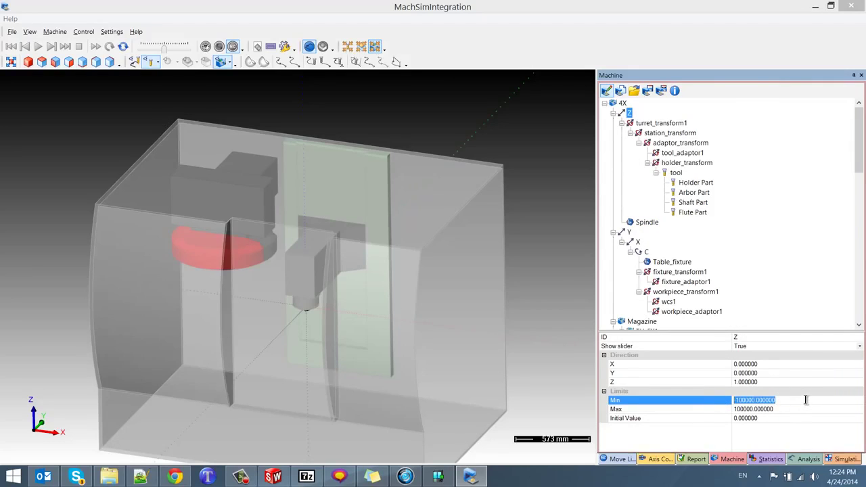
type("-")
key("Return")
left_click(805, 408)
type("2000")
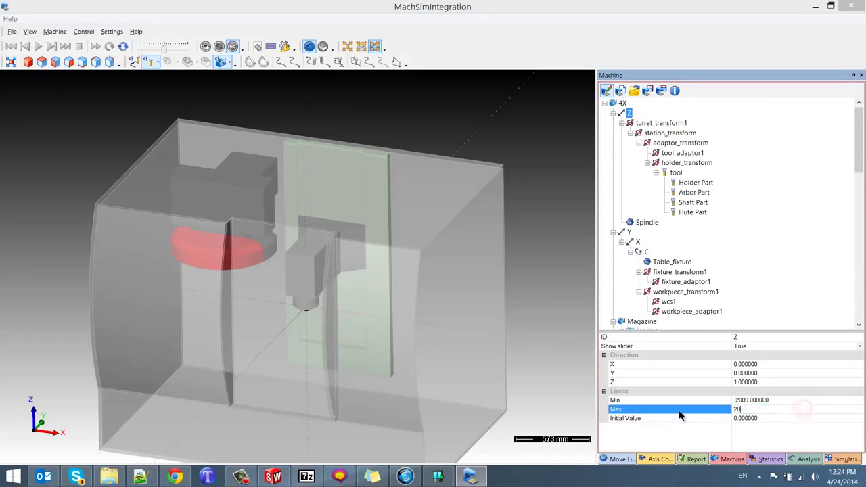
left_click(773, 399)
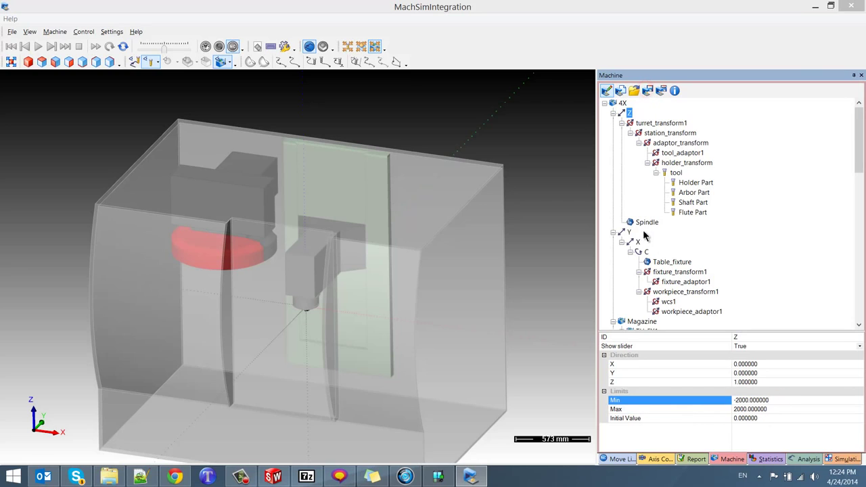
Set the Y axis travel limits to a minimum of -2000 and a maximum of 2000.
left_click(630, 232)
left_click(706, 400)
key("BackSpace")
type("-2000")
left_click(779, 409)
type("200")
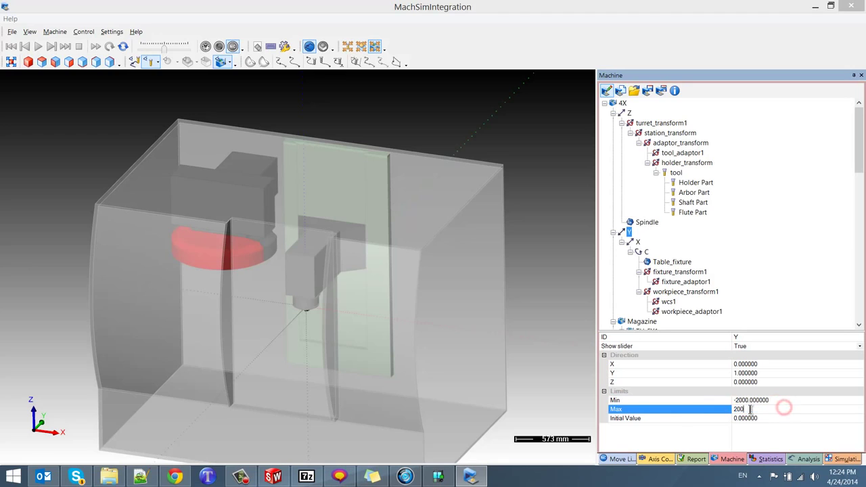
Set the X axis travel limits to a minimum of -2000 and a maximum of 2000.
left_click(637, 241)
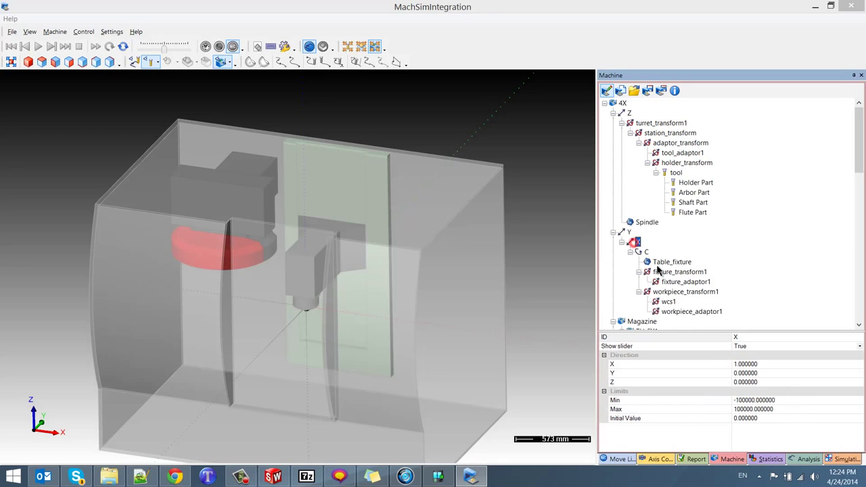
left_click(785, 400)
key("BackSpace")
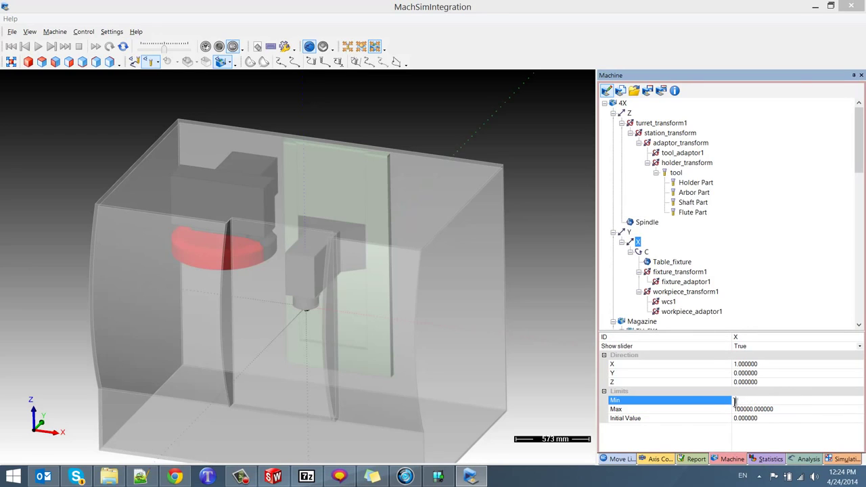
type("-2000")
left_click(777, 409)
type("2000")
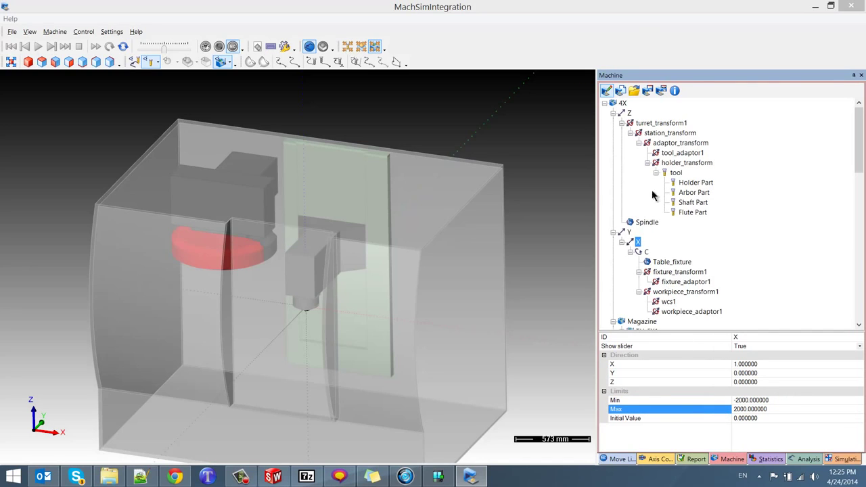
Test the axis motion by moving X through its travel to 25 and raising Z to 174.8.
left_click(659, 460)
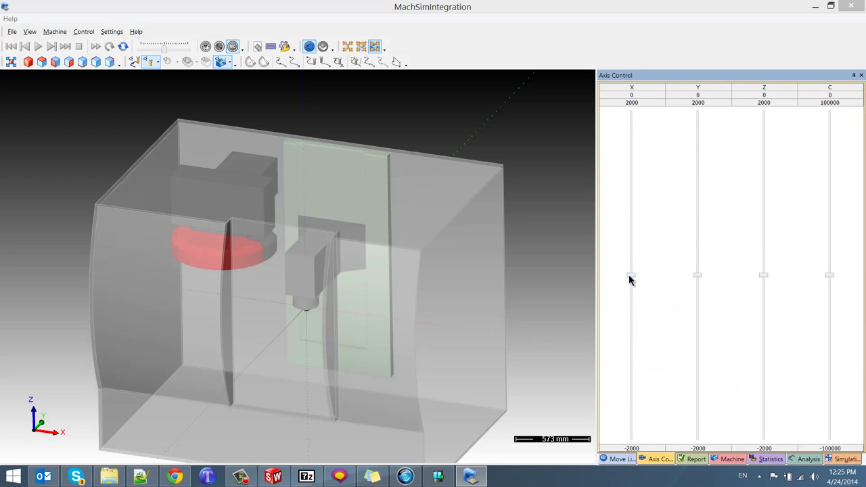
left_click_drag(631, 275, 636, 457)
left_click_drag(641, 420, 643, 217)
mouse_move(763, 277)
left_mouse_down()
mouse_move(763, 178)
mouse_move(771, 324)
mouse_move(770, 262)
mouse_move(780, 318)
mouse_move(787, 272)
mouse_move(781, 295)
mouse_move(775, 247)
mouse_move(775, 328)
mouse_move(771, 269)
left_mouse_up()
scroll(396, 334, "up", 3)
left_click_drag(395, 334, 382, 293)
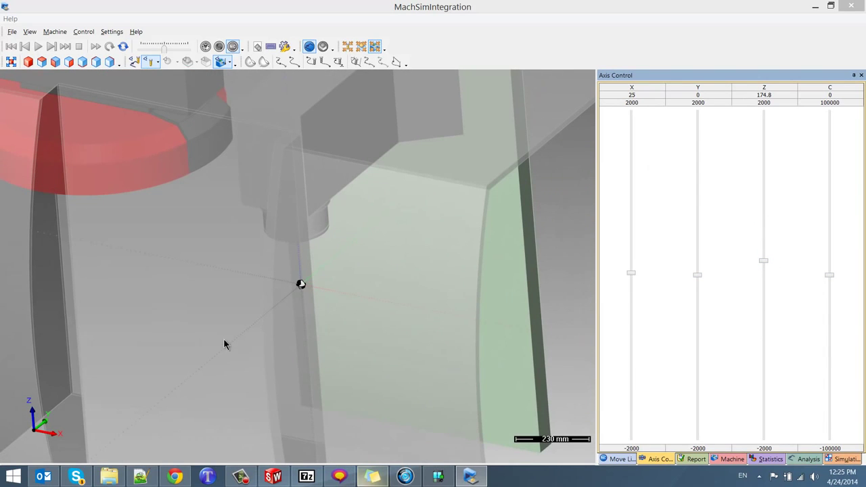
Switch to SolidWorks and identify which component of the assembly forms the lower base block beneath the table.
scroll(331, 317, "down", 2)
scroll(343, 344, "down", 2)
left_click_drag(343, 359, 441, 337)
right_click_drag(458, 307, 422, 273)
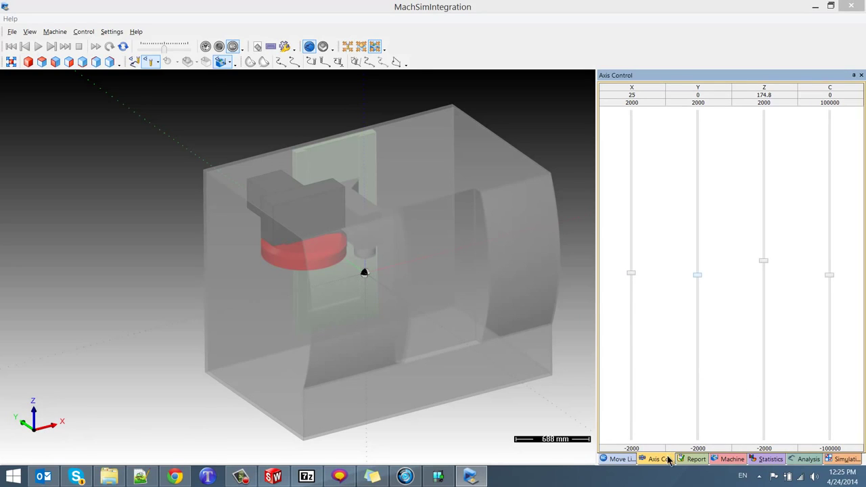
left_click(732, 458)
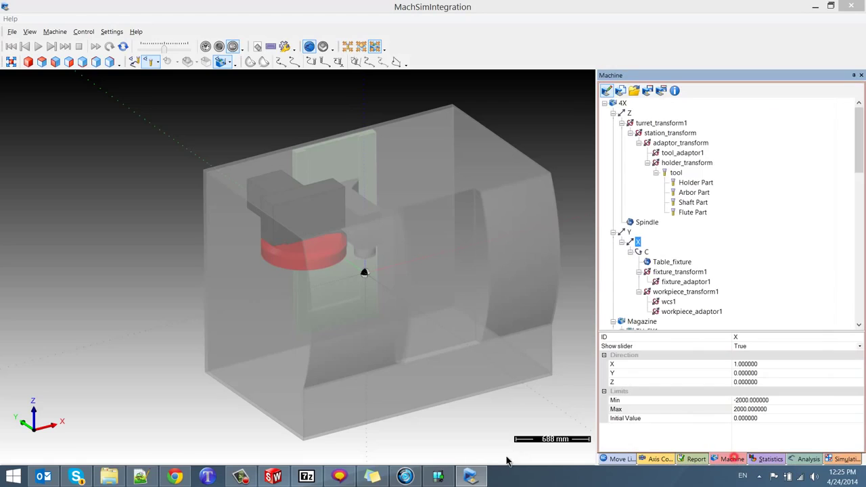
left_click(270, 478)
middle_click_drag(394, 338, 526, 325)
scroll(525, 325, "down", 2)
left_click(560, 332)
left_click(486, 340)
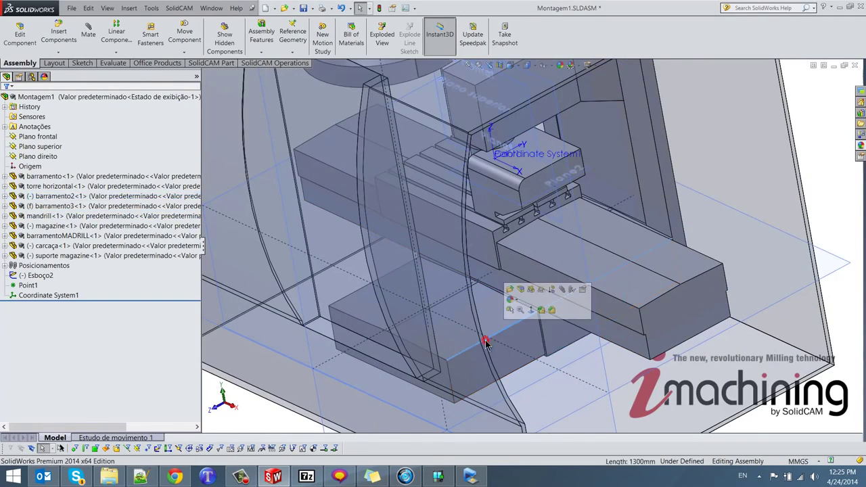
left_click(488, 349)
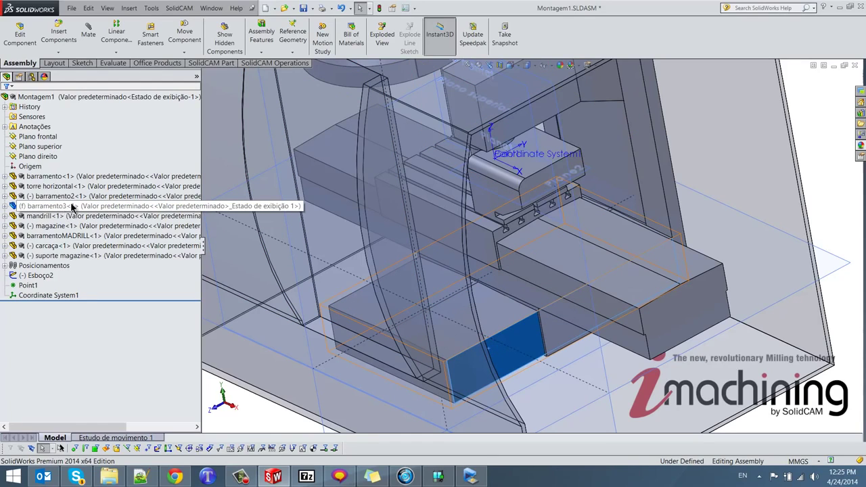
left_click(41, 206)
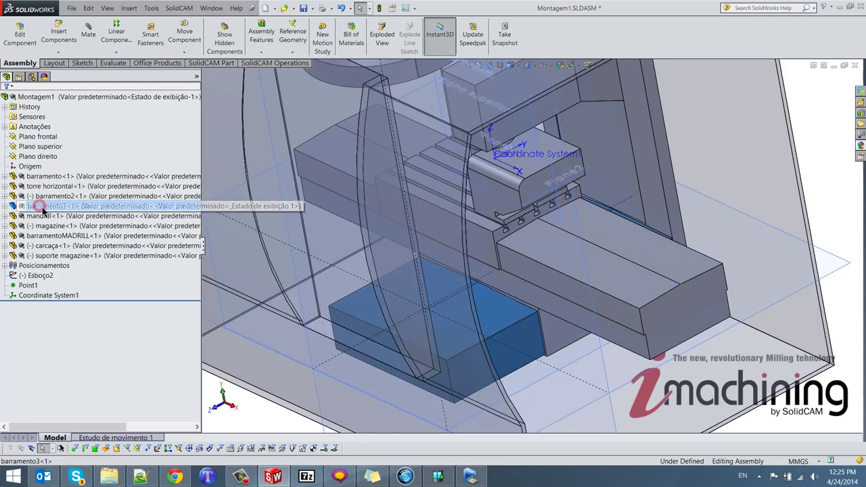
Switch to MachSimIntegration, add Montagem1 - barramento3-1.STL as geometry directly under the 4X machine root, and color it pale green c0dcc0.
left_click(471, 476)
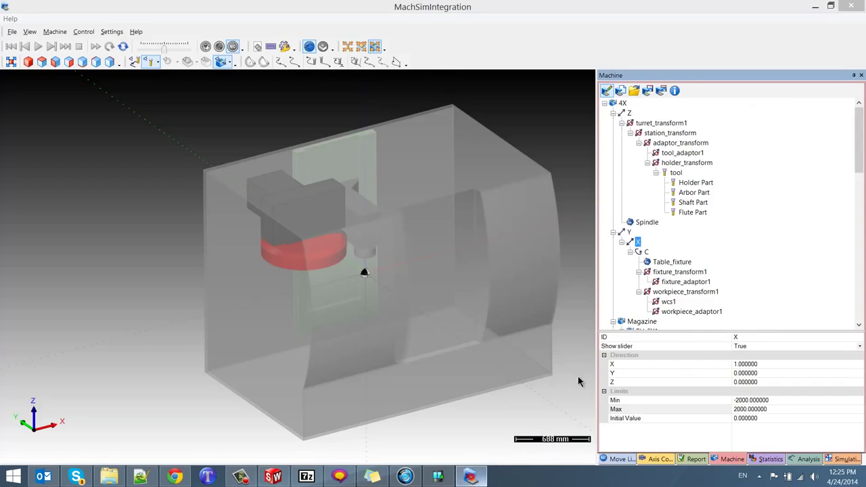
right_click(620, 106)
left_click(648, 194)
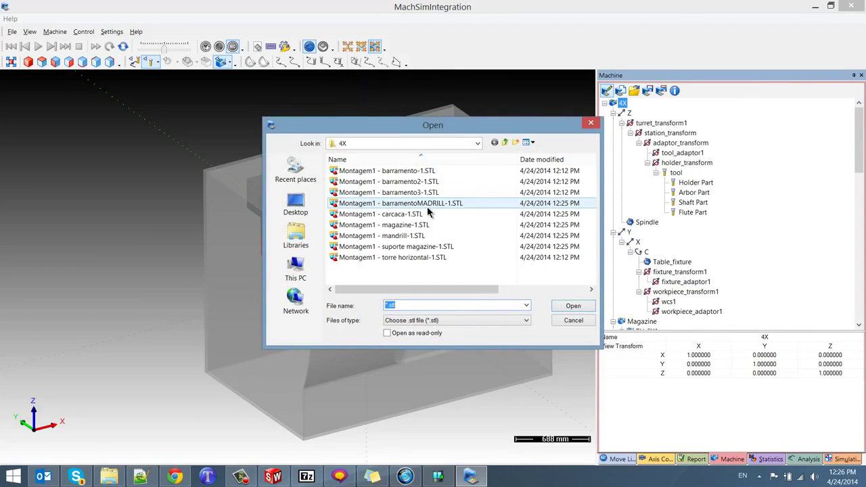
double_click(420, 192)
mouse_move(334, 355)
left_mouse_down()
mouse_move(353, 356)
mouse_move(327, 350)
left_mouse_up()
left_click(858, 355)
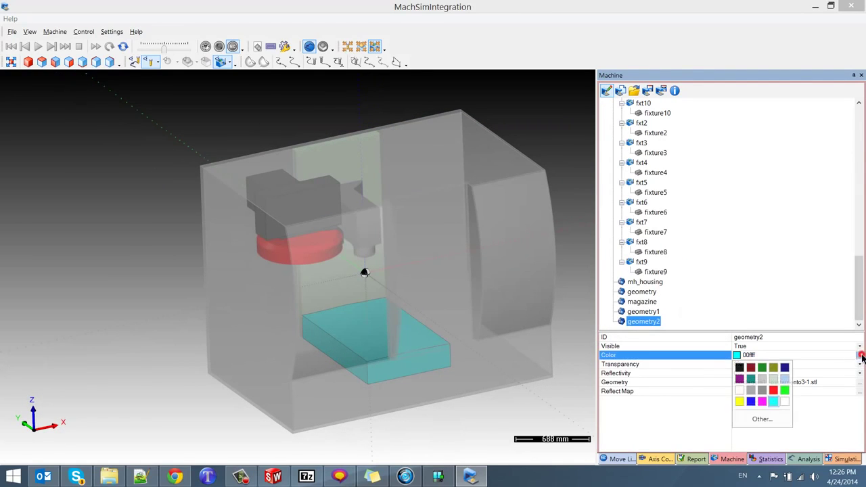
left_click(773, 378)
Check in the SolidWorks assembly which component forms the long crosswise bed resting on the lower base block, and return to MachSimIntegration.
left_click_drag(493, 392, 404, 390)
scroll(445, 329, "up", 2)
right_click_drag(438, 325, 377, 278)
left_click_drag(377, 278, 374, 295)
left_click(284, 478)
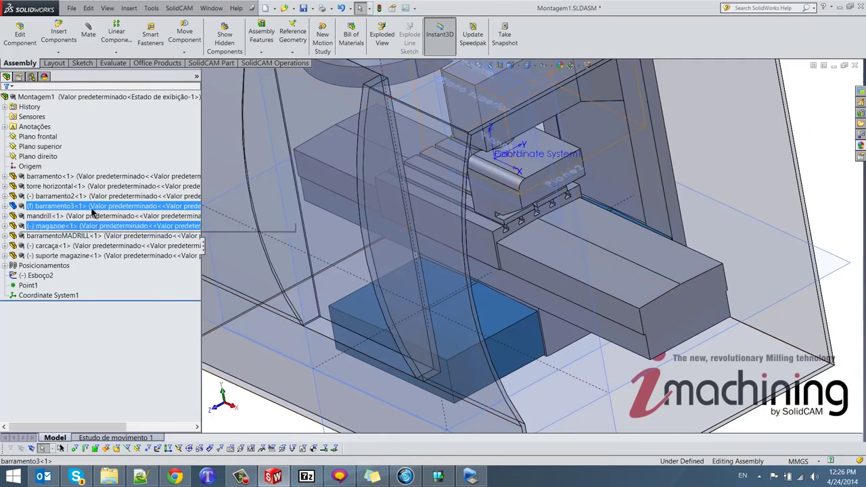
left_click(553, 324)
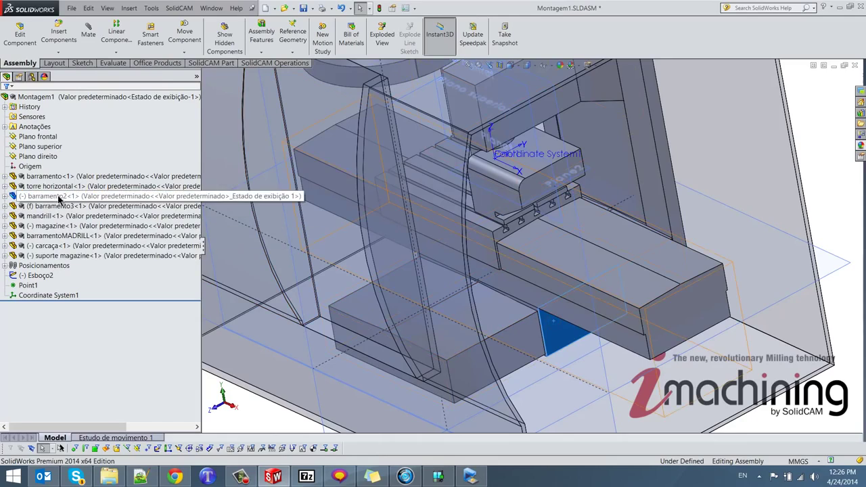
mouse_move(578, 353)
middle_mouse_down()
mouse_move(610, 295)
mouse_move(585, 299)
middle_mouse_up()
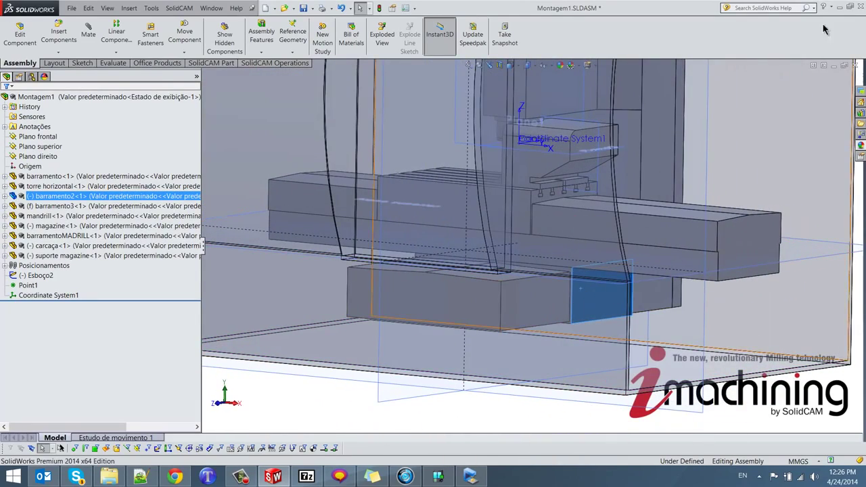
left_click(843, 6)
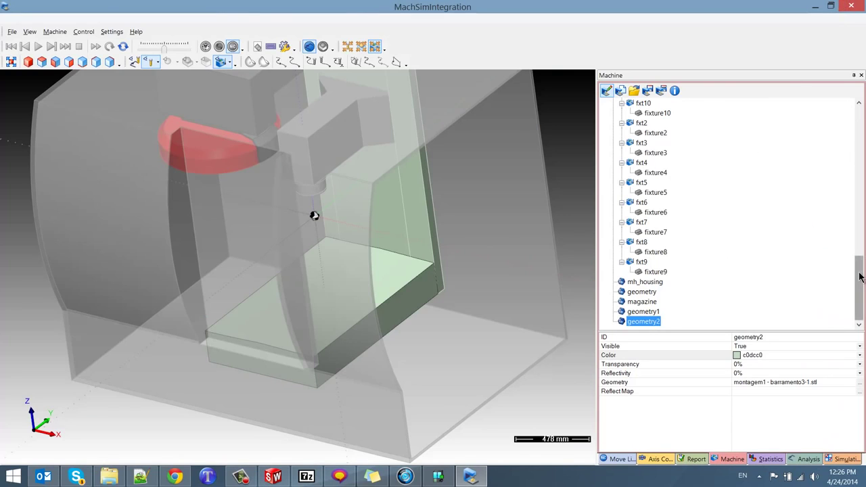
Try adding Montagem1 - barramento3-1.STL as geometry under the Y axis, and delete that geometry.
left_click_drag(858, 271, 841, 117)
scroll(842, 122, "up", 1)
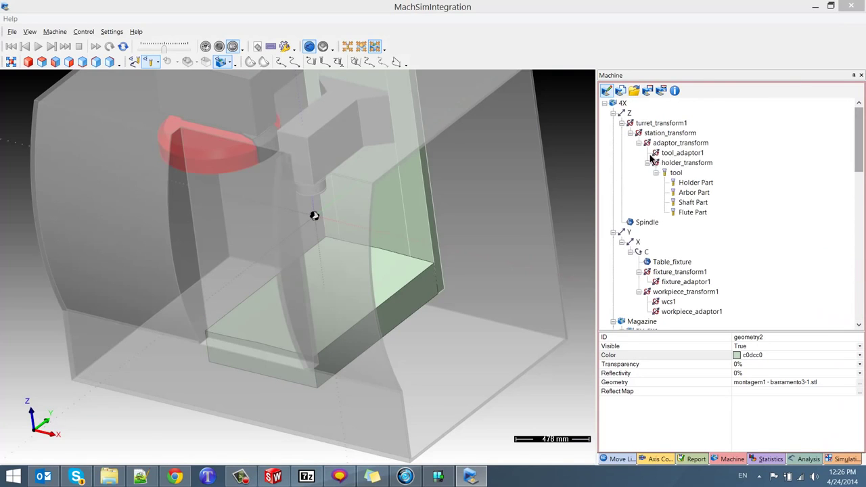
right_click(627, 232)
left_click(653, 320)
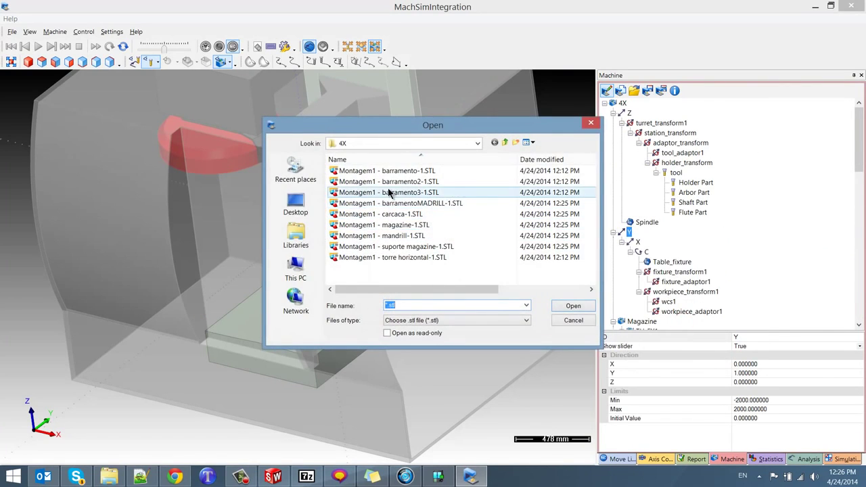
left_click(386, 193)
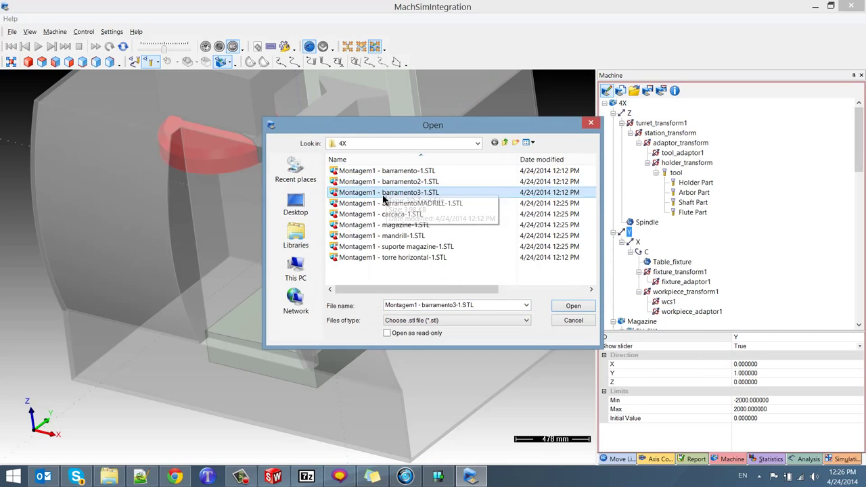
double_click(383, 194)
right_click(650, 322)
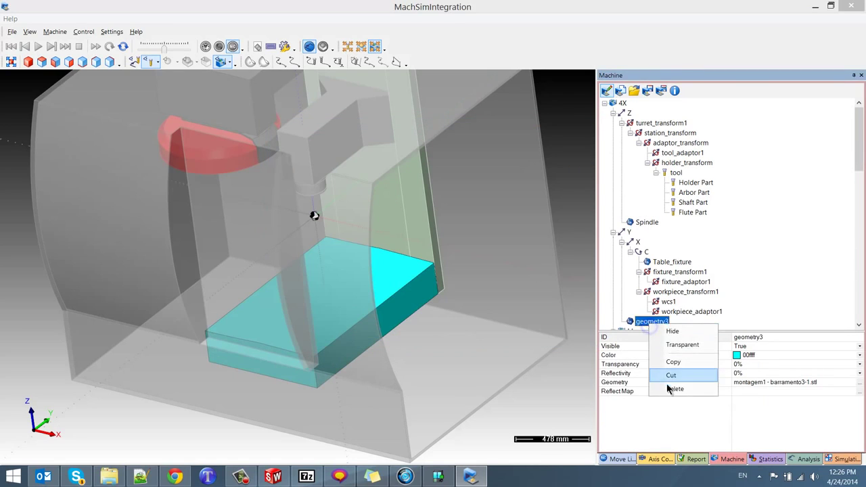
left_click(670, 390)
Add Montagem1 - barramento2-1.STL as geometry under the Y axis, color it gray 808080 and set its ID to Y-axis.
right_click(637, 244)
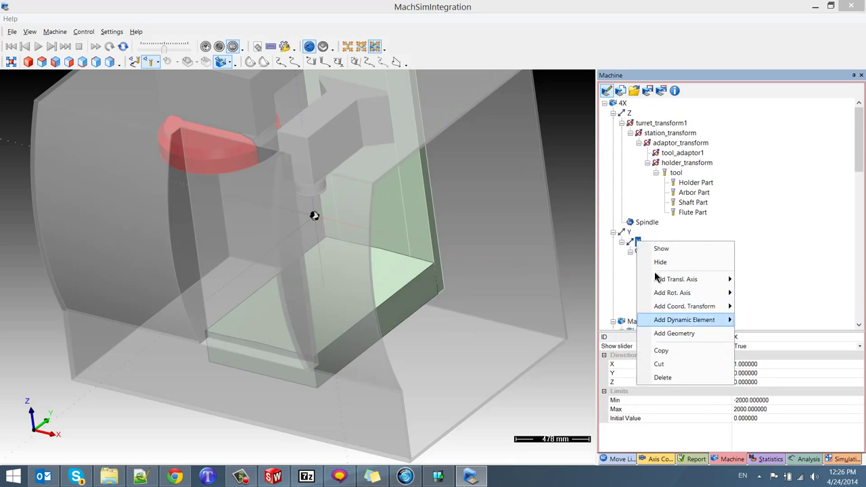
right_click(631, 233)
left_click(677, 322)
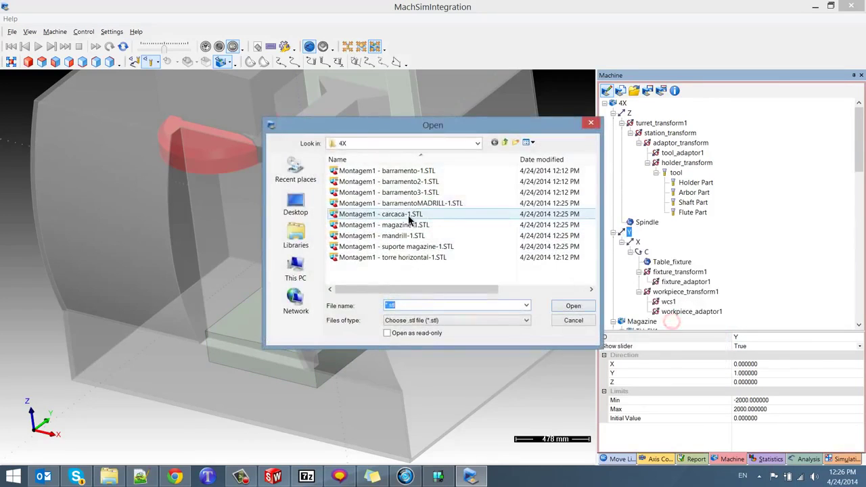
left_click(401, 182)
double_click(401, 183)
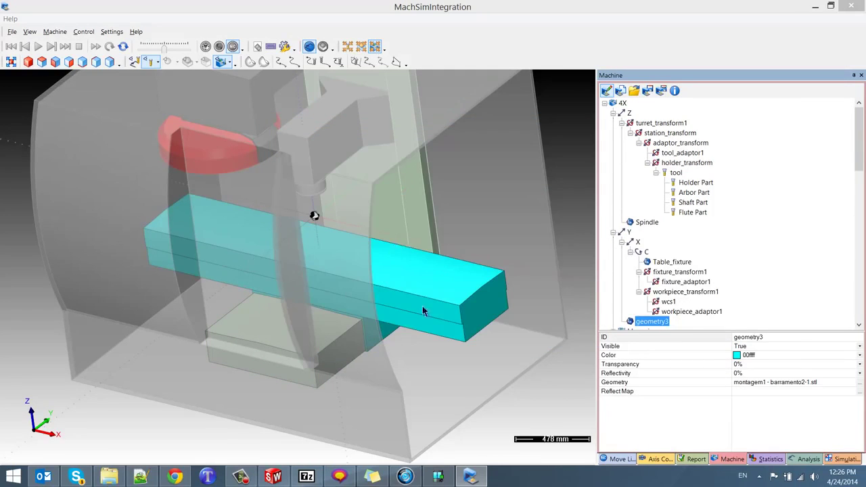
left_click(858, 355)
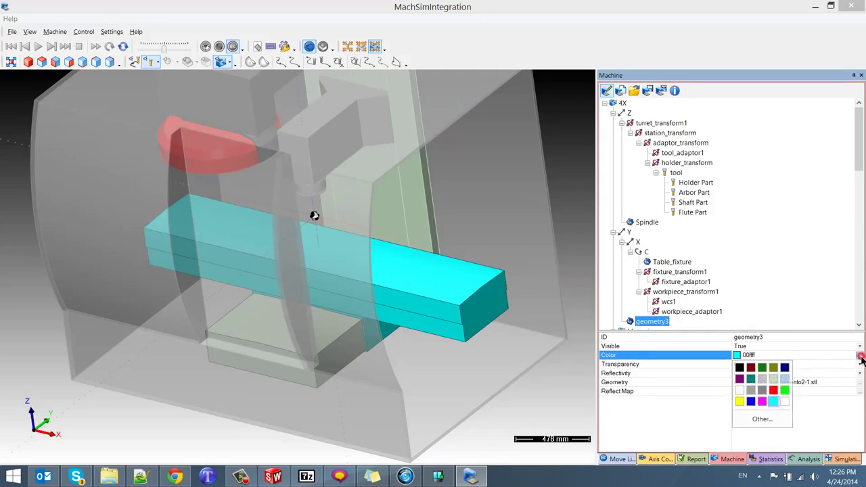
left_click(761, 391)
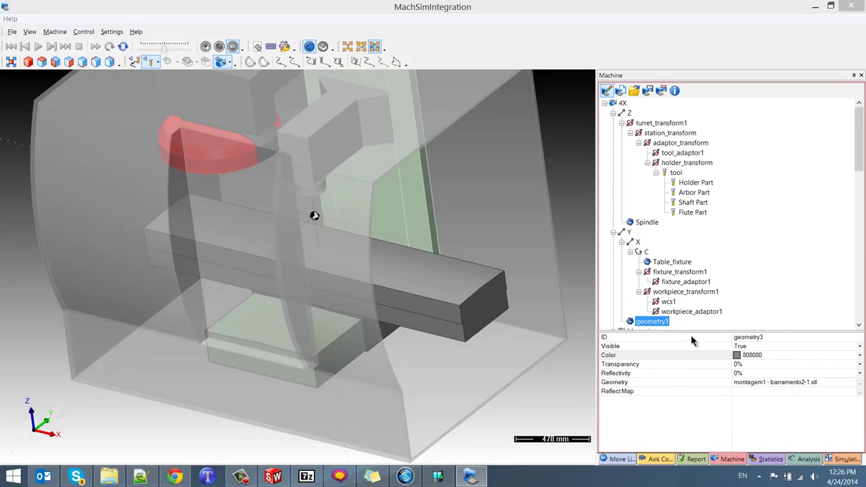
left_click(773, 336)
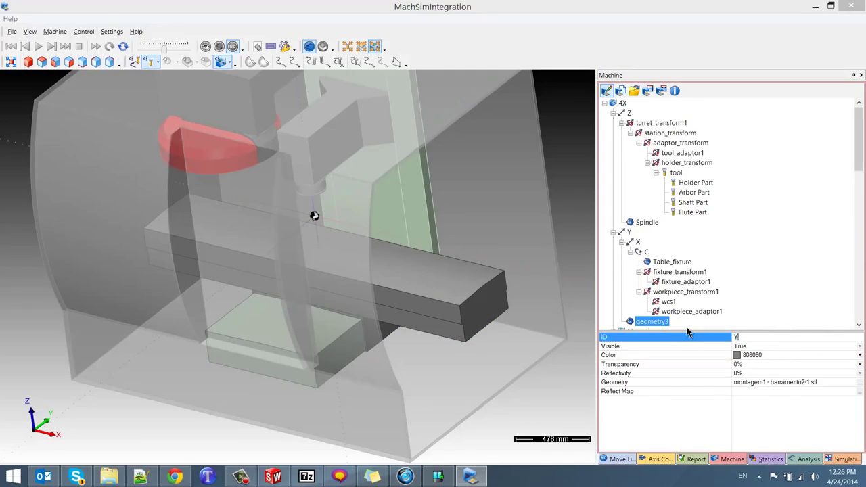
key("Return")
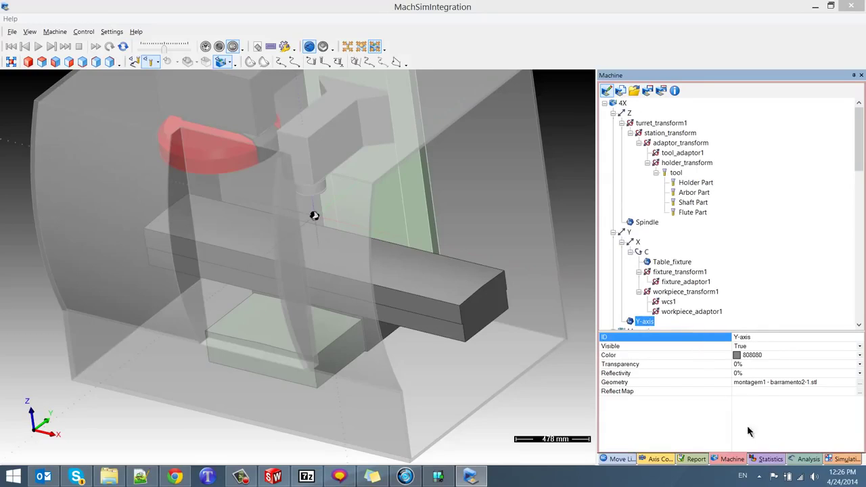
Test the Y axis motion by moving it to about 19.4, and reset the X, Y and Z positions to 0.
left_click(656, 460)
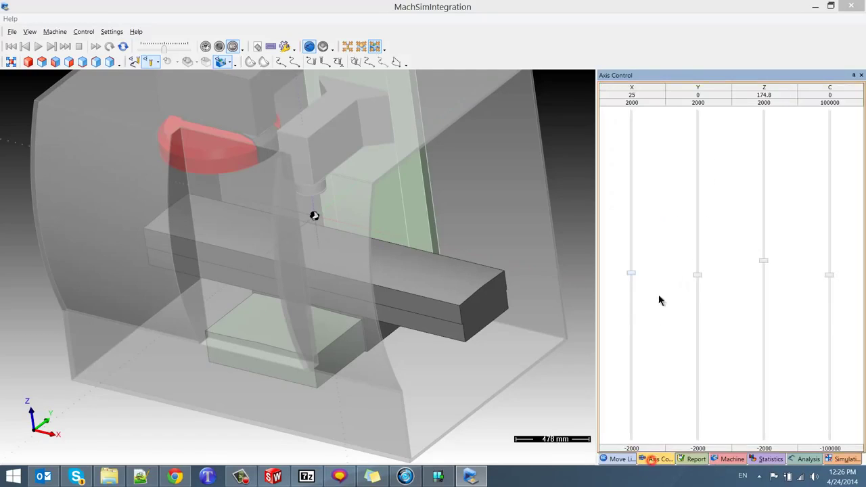
left_click_drag(697, 275, 674, 276)
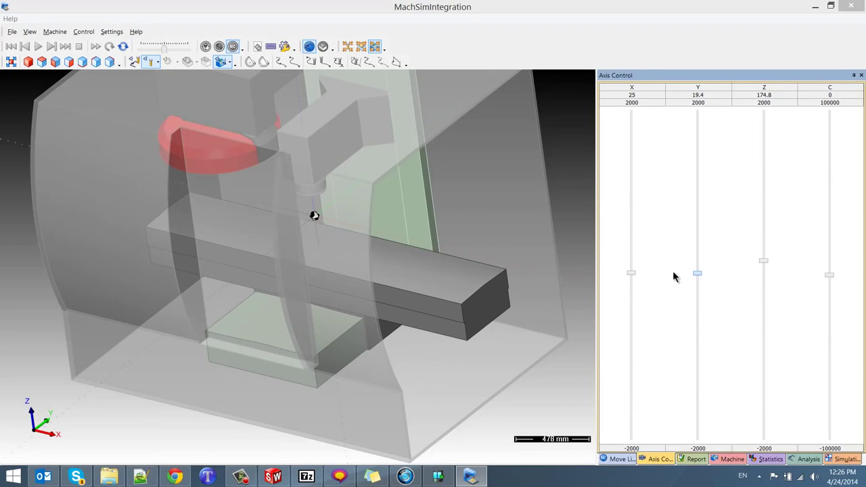
double_click(697, 275)
left_click(432, 259)
left_click(420, 274)
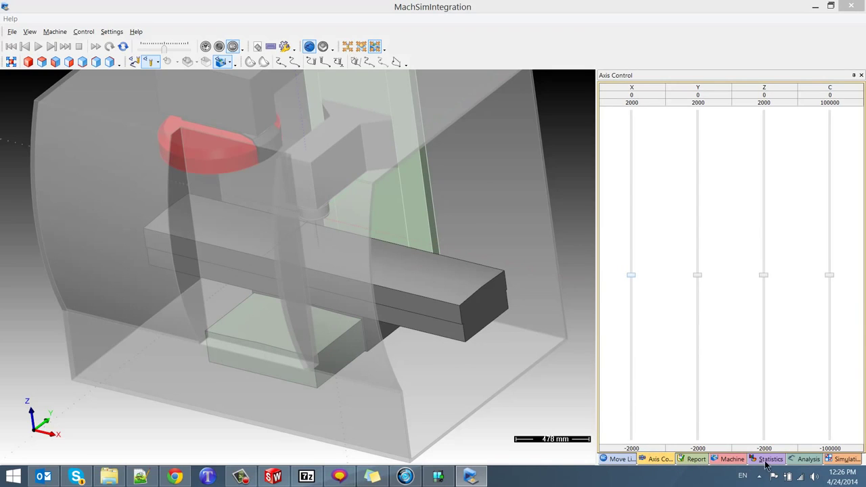
Check in the SolidWorks assembly which component forms the slotted table, and return to MachSimIntegration.
left_click(732, 459)
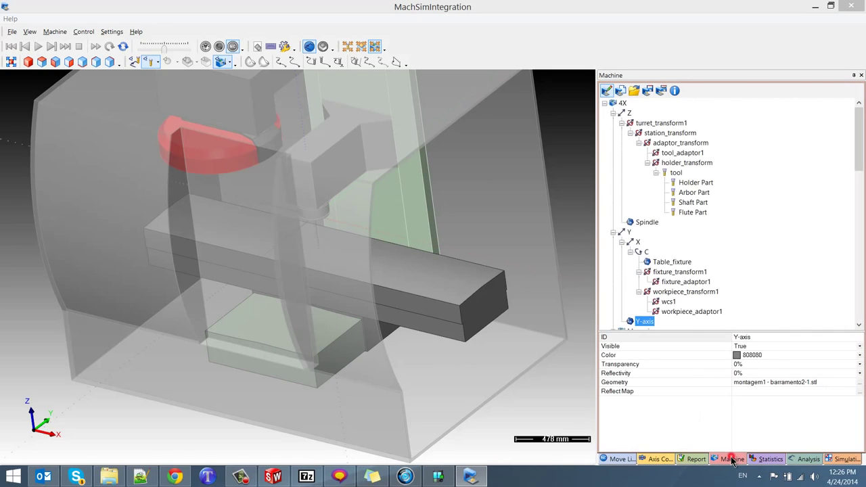
left_click(274, 477)
left_click(515, 199)
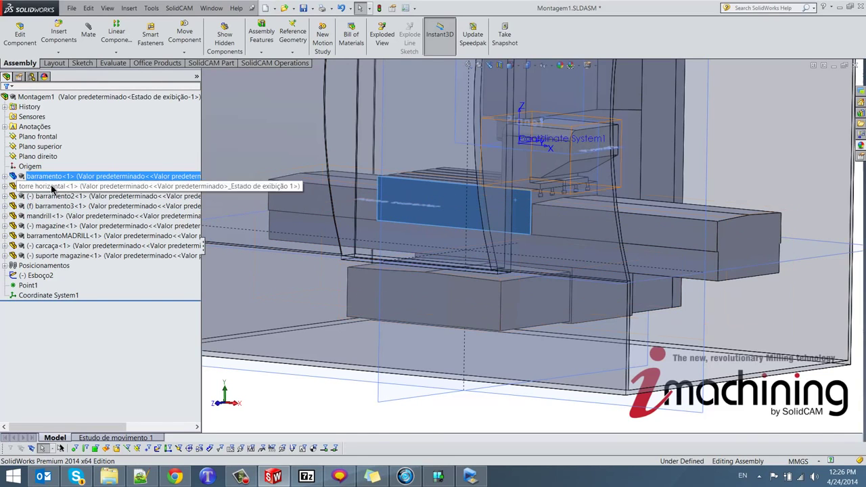
left_click(838, 6)
Add Montagem1 - barramento-1.STL as geometry under the X axis and color it gray a0a0a4.
right_click(637, 244)
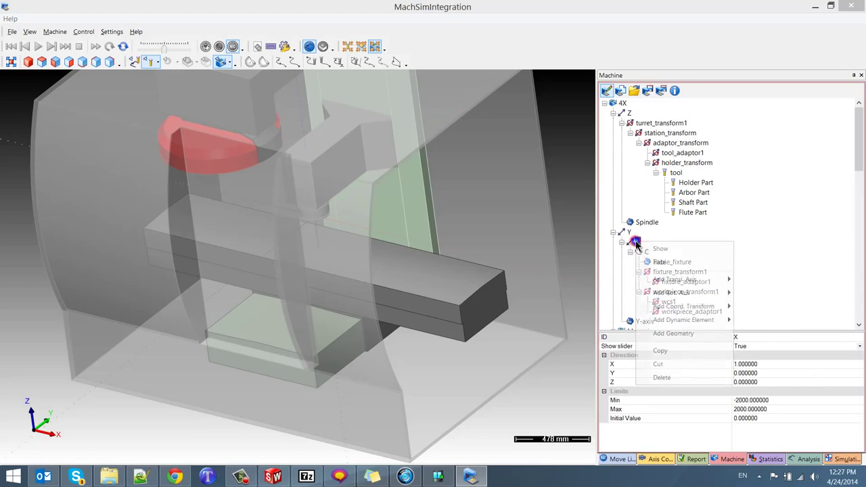
left_click(678, 323)
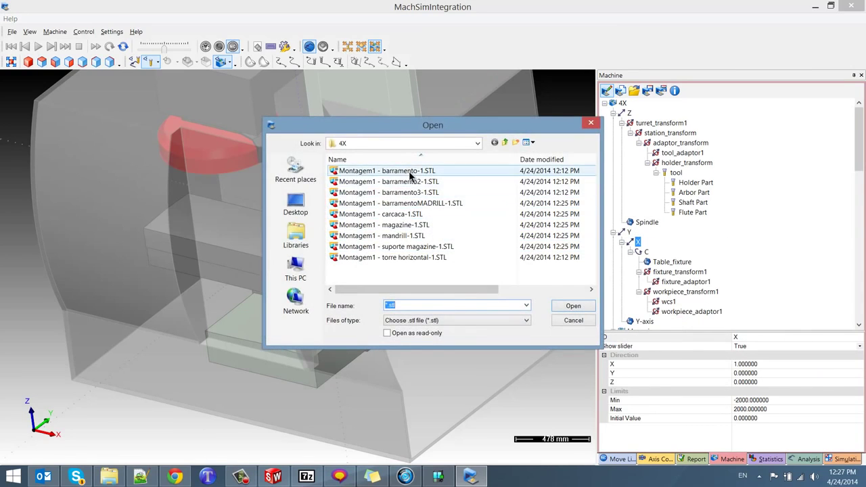
double_click(406, 170)
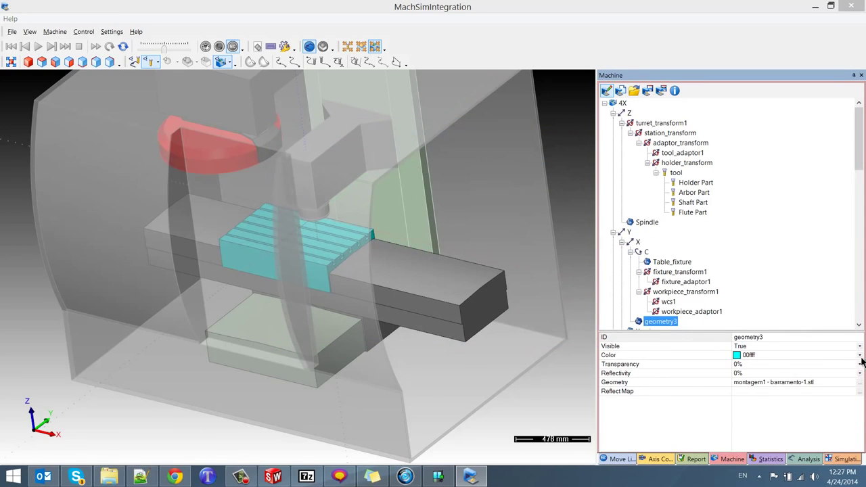
left_click(859, 355)
left_click(752, 394)
Hide the transparent machine housing to expose the slotted table, bed and spindle.
scroll(421, 314, "up", 5)
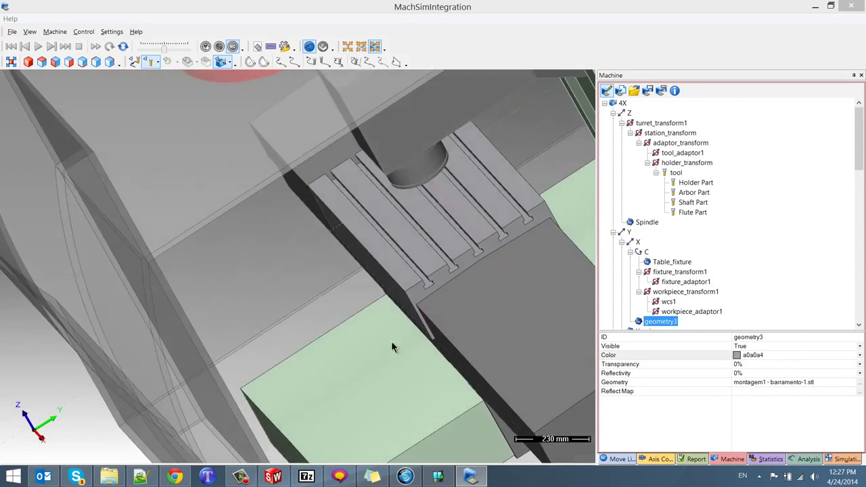
middle_click_drag(391, 341, 395, 289)
left_click(219, 64)
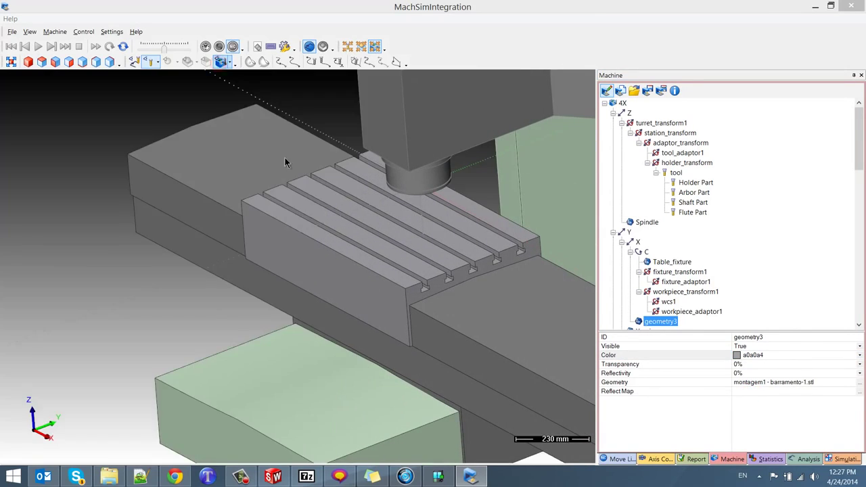
scroll(401, 301, "down", 3)
middle_click_drag(395, 375, 421, 323)
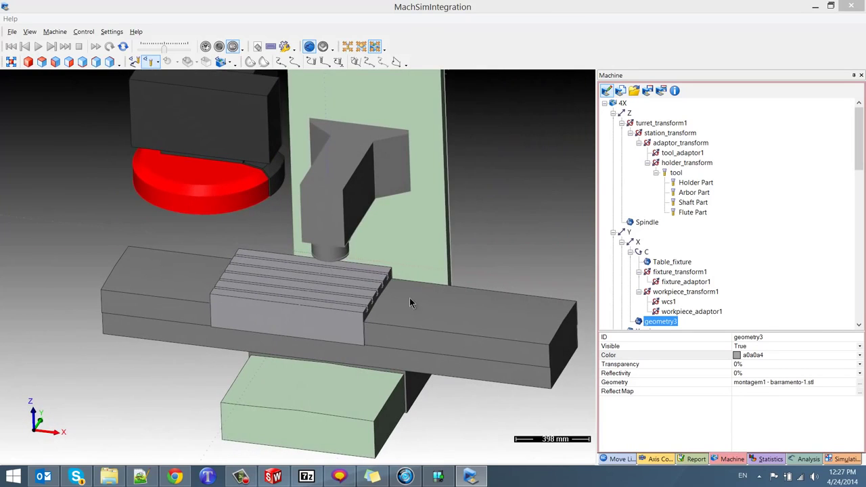
Set the slotted table geometry's ID to x-aixs.
mouse_move(433, 366)
middle_mouse_down()
mouse_move(391, 300)
mouse_move(365, 286)
middle_mouse_up()
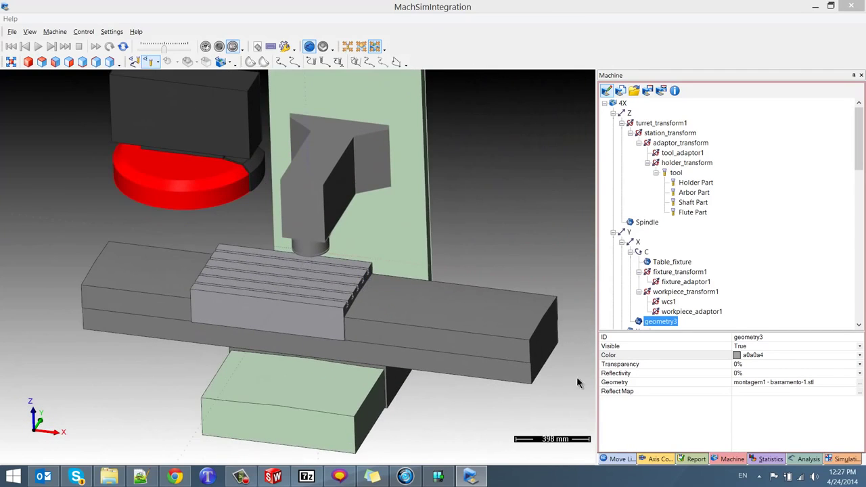
left_click(780, 337)
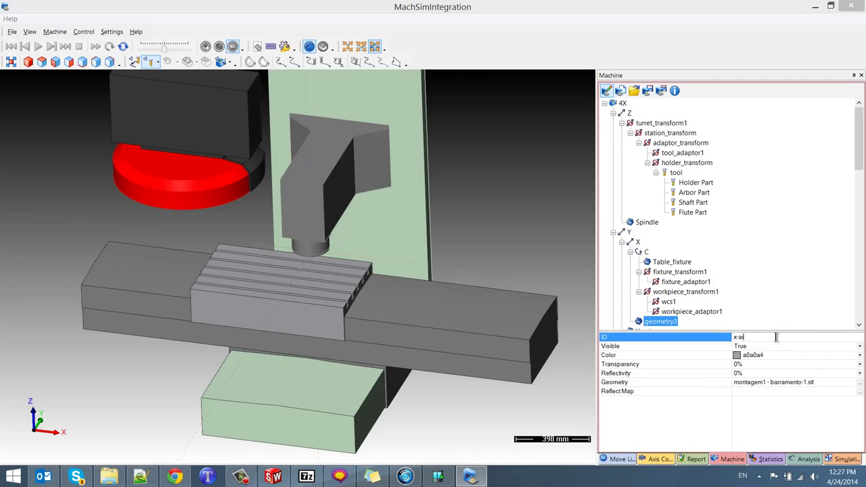
key("Return")
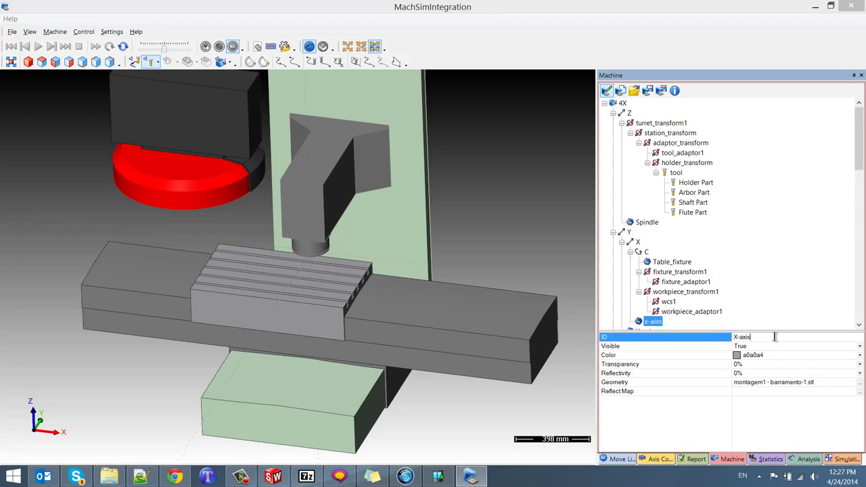
Switch to the SolidWorks assembly and check which component forms the rotary indexing unit on the slotted table.
left_click(283, 477)
left_click(539, 169)
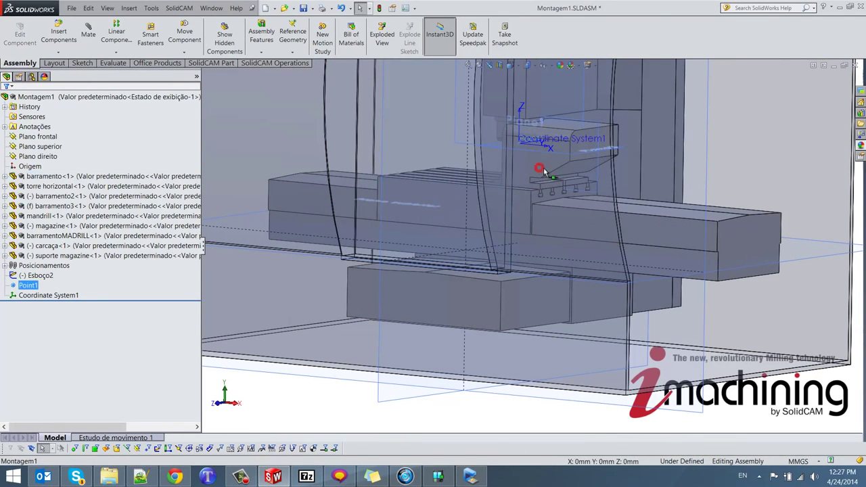
scroll(788, 265, "up", 3)
left_click(790, 265)
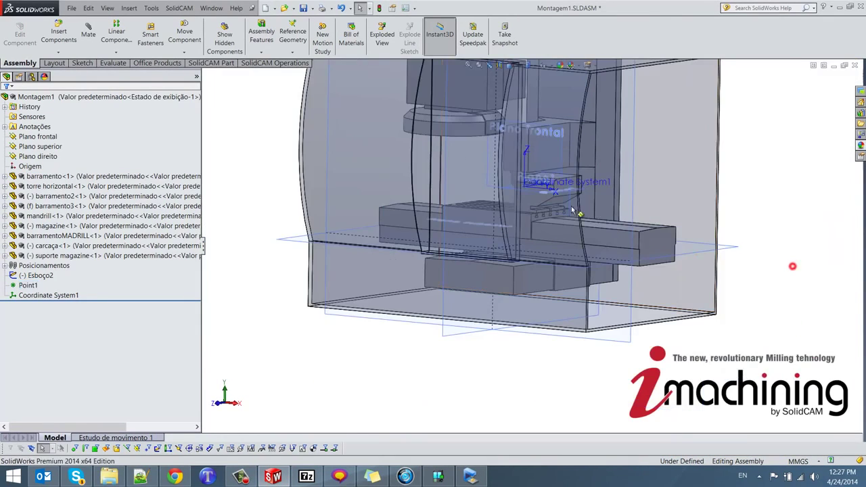
scroll(611, 228, "down", 3)
scroll(548, 157, "down", 3)
left_click(548, 157)
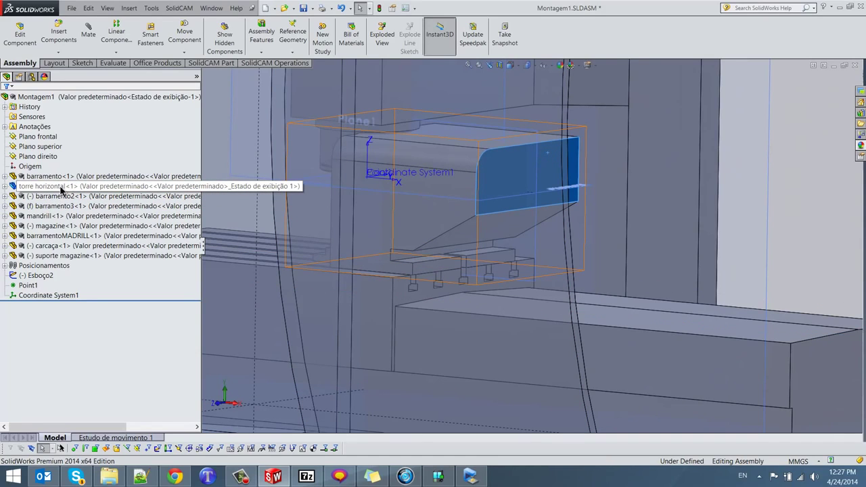
middle_click_drag(374, 223, 534, 240)
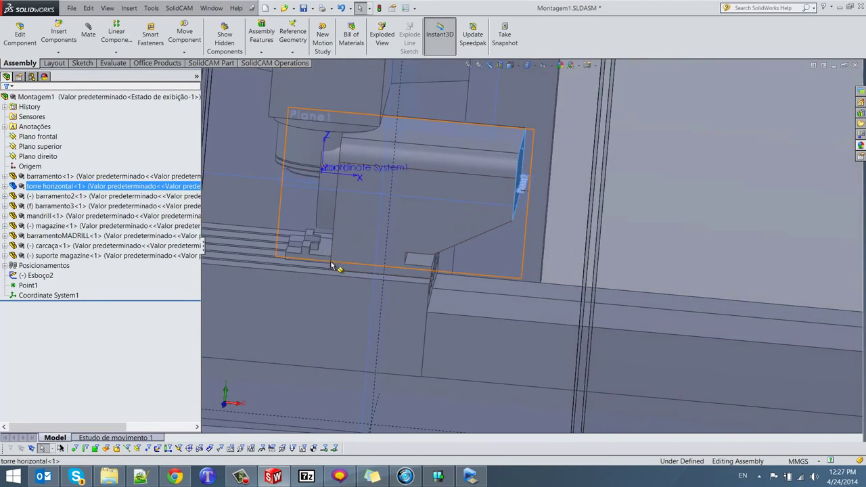
middle_click_drag(335, 204, 457, 190)
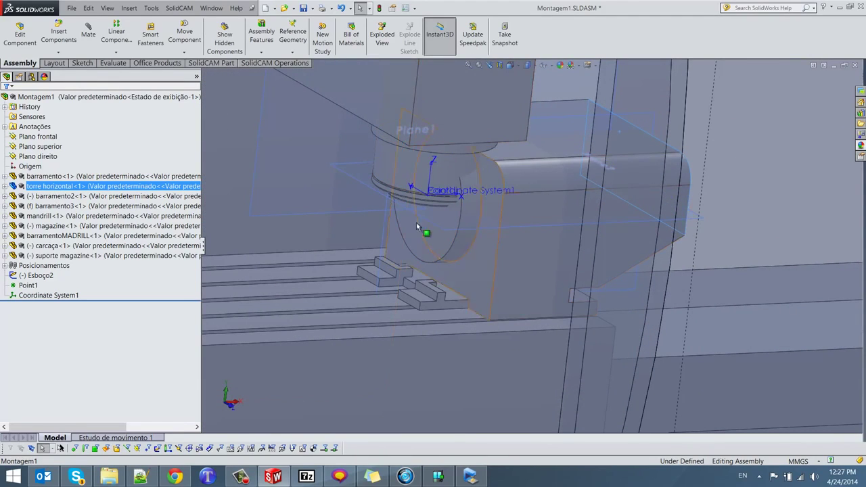
scroll(431, 244, "down", 3)
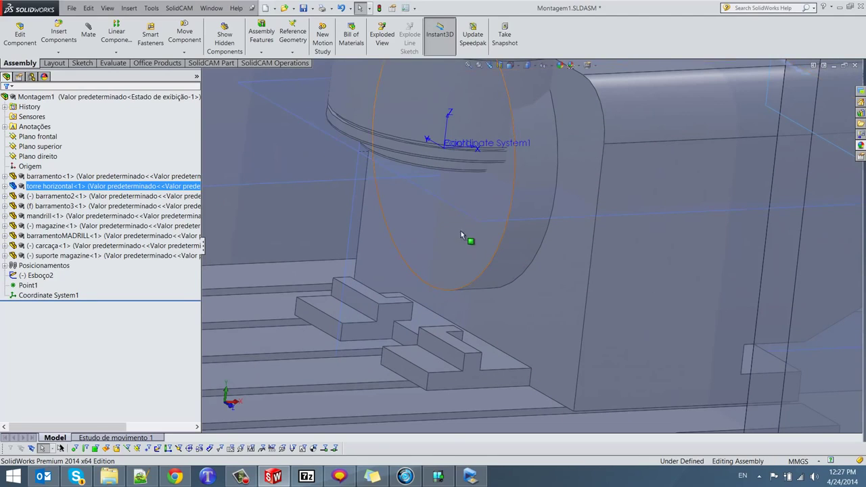
scroll(463, 241, "up", 3)
left_click(578, 269)
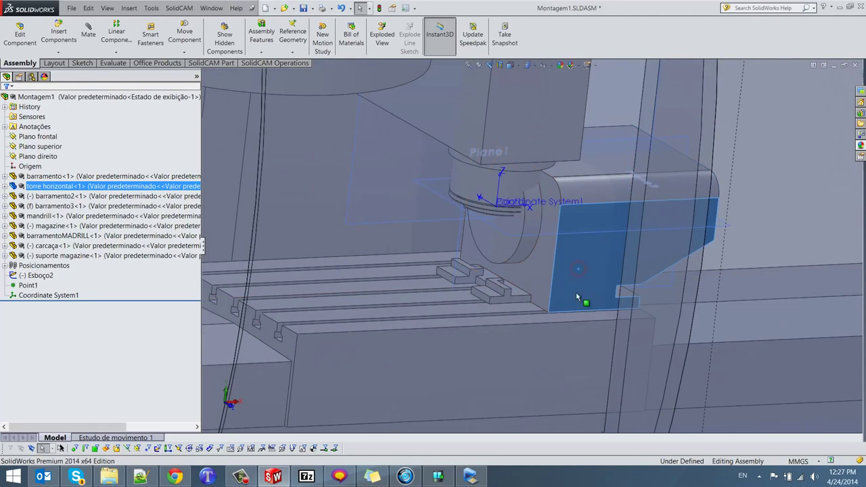
scroll(583, 291, "up", 5)
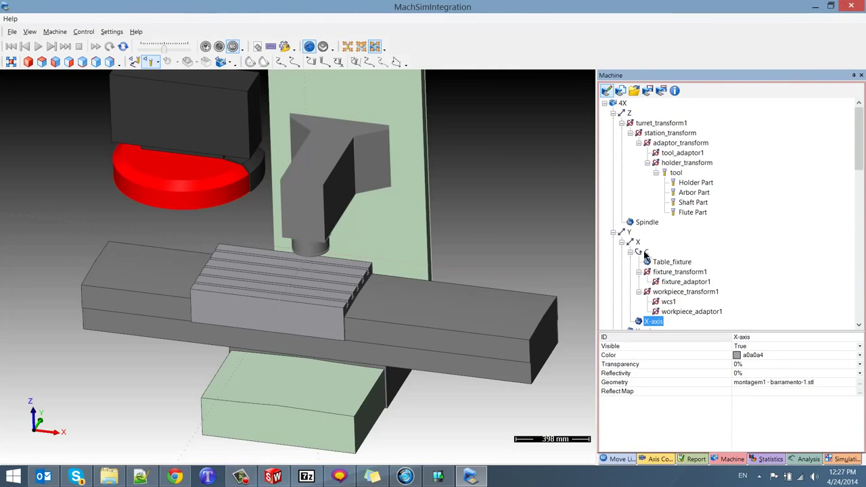
Add Montagem1 - torre horizontal-1.STL as a geometry under the X axis in MachSimIntegration.
right_click(637, 243)
left_click(688, 332)
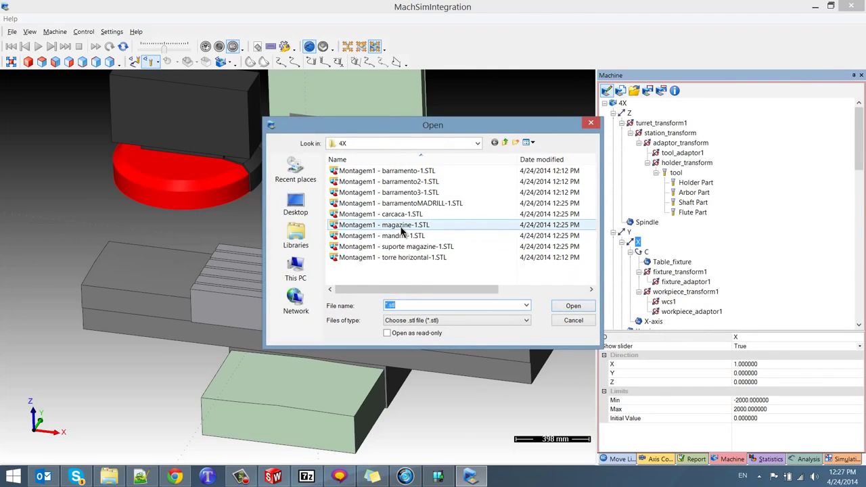
left_click(272, 477)
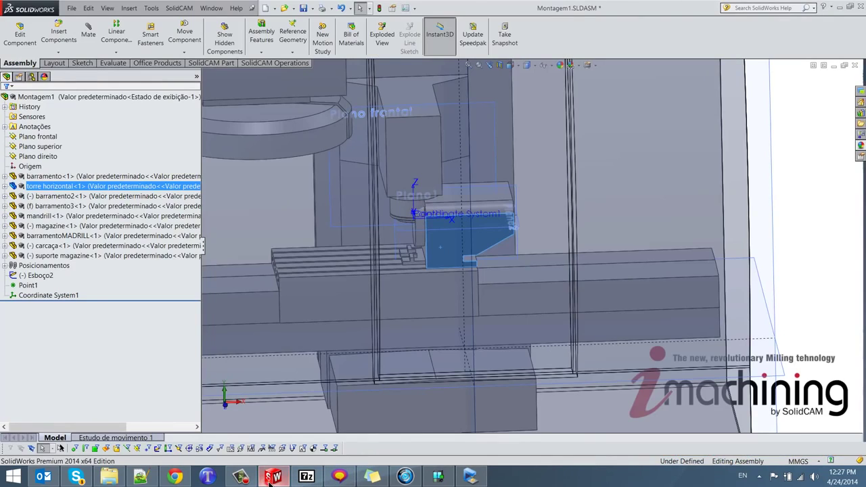
left_click(271, 477)
double_click(419, 257)
scroll(294, 247, "up", 3)
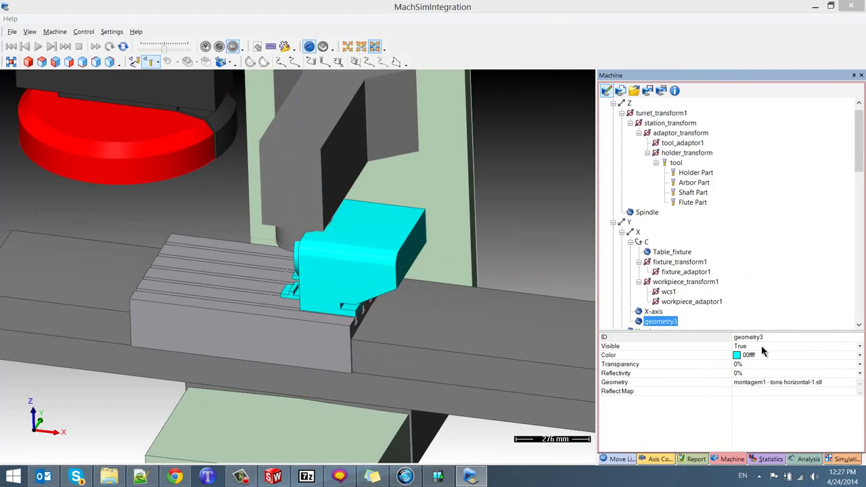
Color the new rotary unit geometry light gray c0c0c0.
left_click(856, 355)
left_click(859, 355)
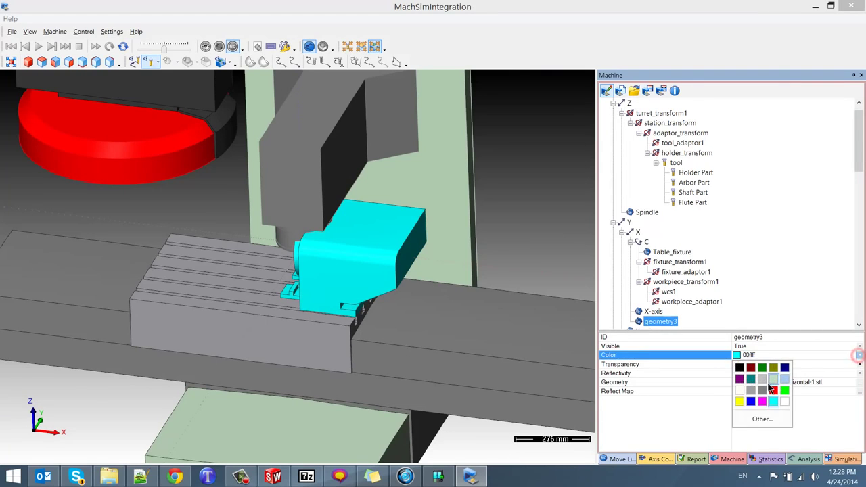
left_click(767, 382)
scroll(405, 323, "down", 1)
middle_click_drag(405, 323, 434, 354)
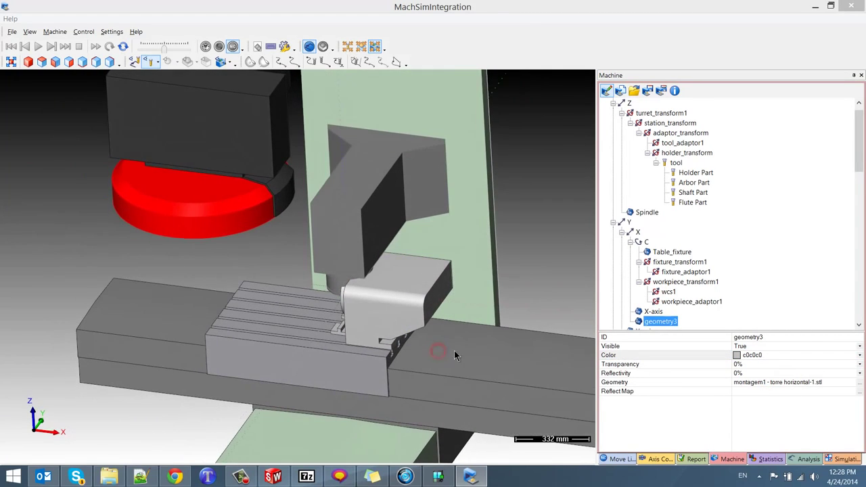
Select the C axis and examine the rotary disc's center relative to the machine origin, glancing at the SolidWorks assembly.
left_click(646, 242)
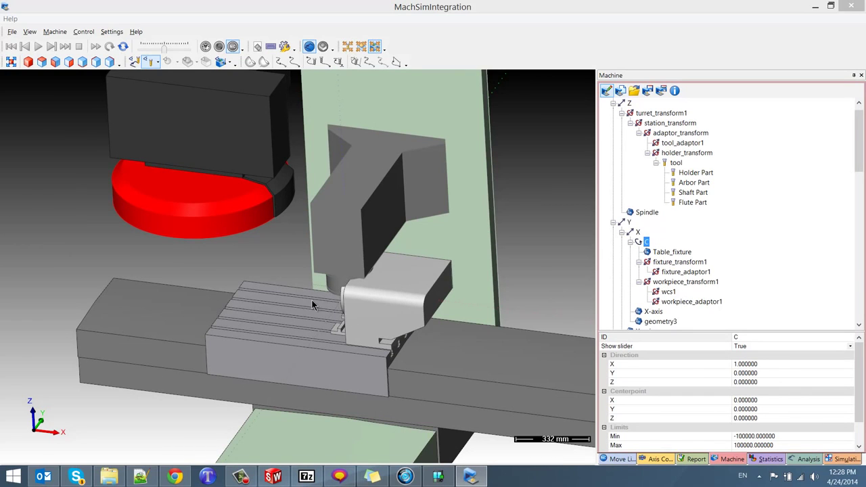
scroll(338, 289, "up", 6)
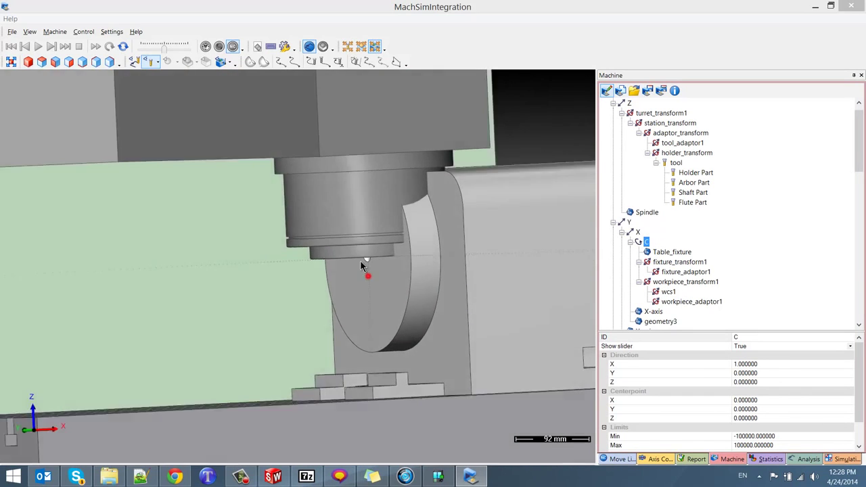
left_click_drag(360, 263, 357, 225)
middle_click_drag(365, 278, 404, 288)
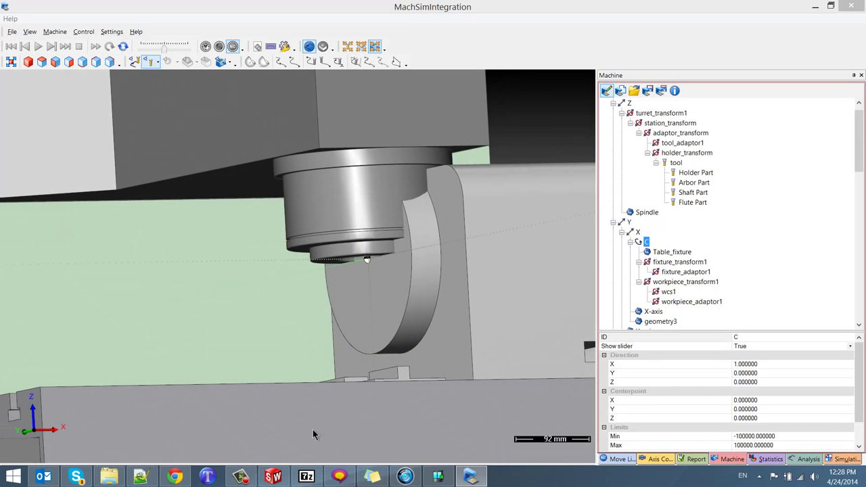
middle_click_drag(360, 273, 420, 415)
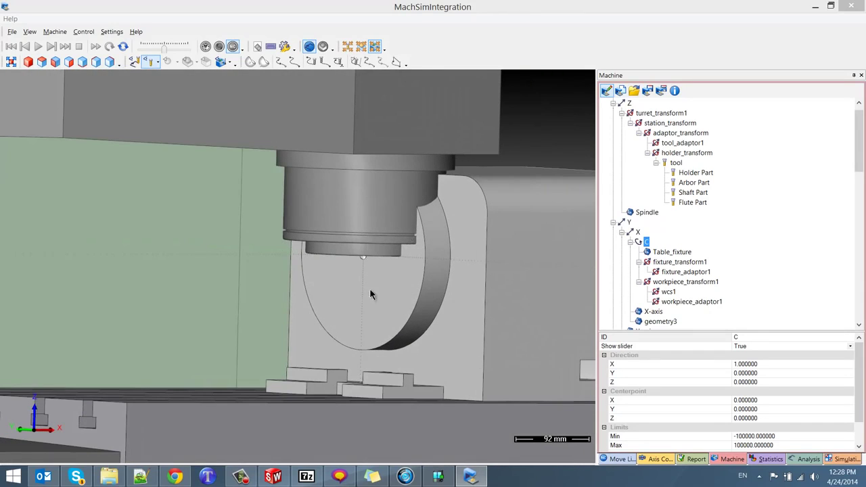
middle_click_drag(389, 289, 463, 245)
left_click(274, 476)
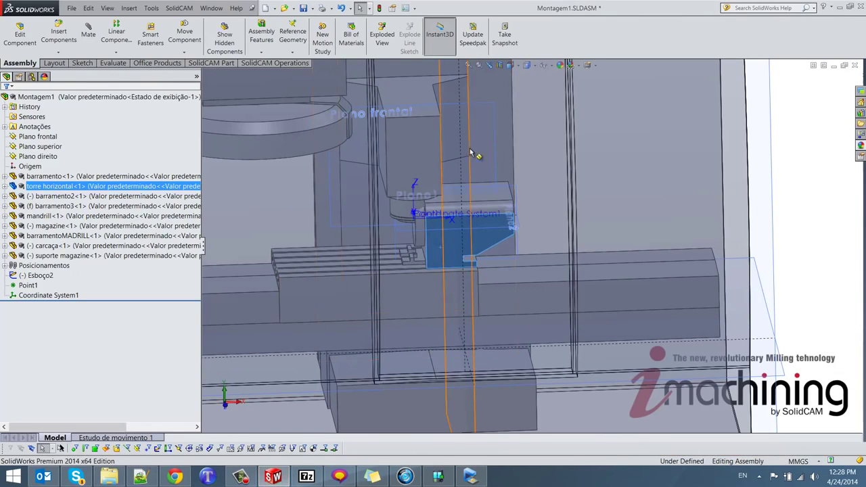
left_click(839, 7)
View the whole machine with its transparent housing shown, and hide the housing again.
scroll(449, 230, "down", 4)
middle_click_drag(448, 273, 434, 274)
scroll(435, 278, "down", 5)
middle_click_drag(399, 338, 347, 332)
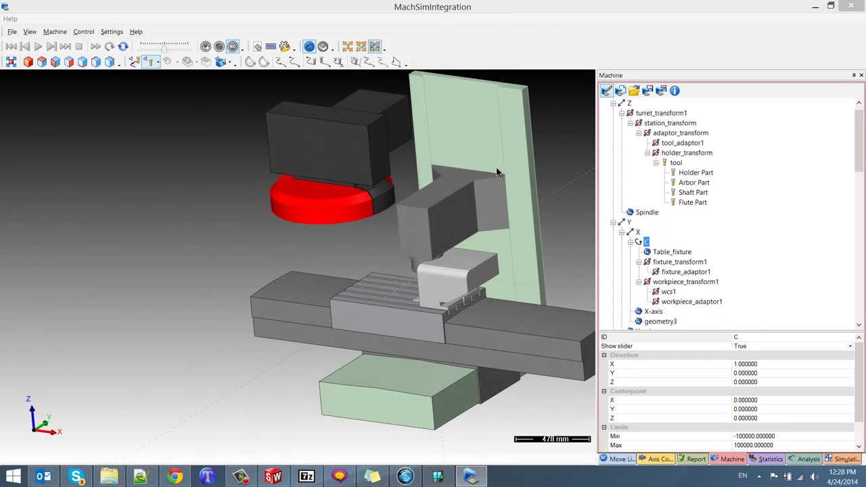
left_click(213, 64)
scroll(457, 292, "down", 4)
middle_click_drag(486, 316, 474, 276)
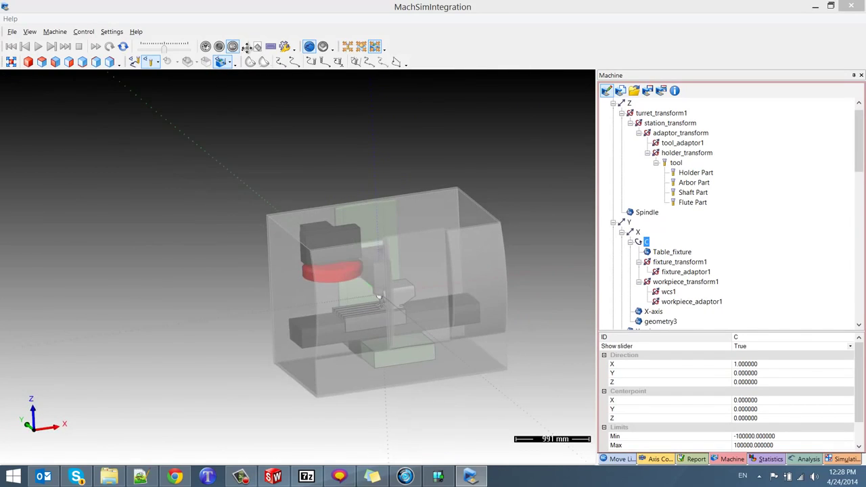
left_click(221, 61)
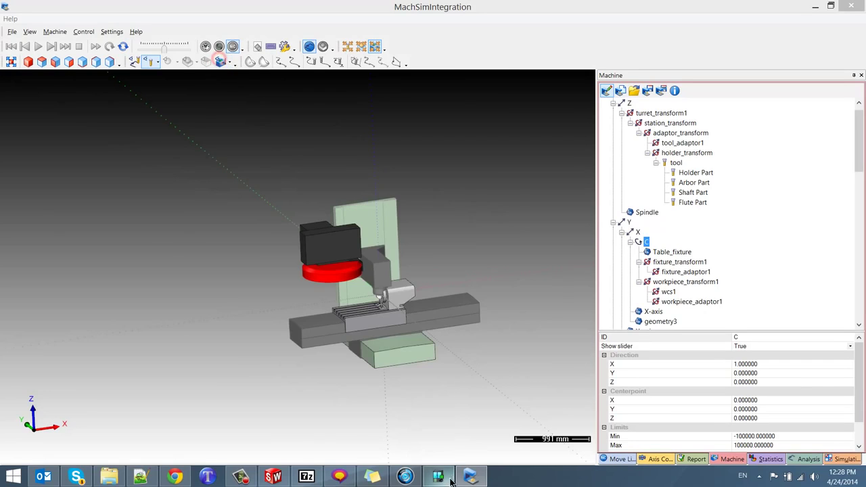
Go through the components of the SolidWorks assembly one by one to check that each is present in the machine model.
left_click(274, 476)
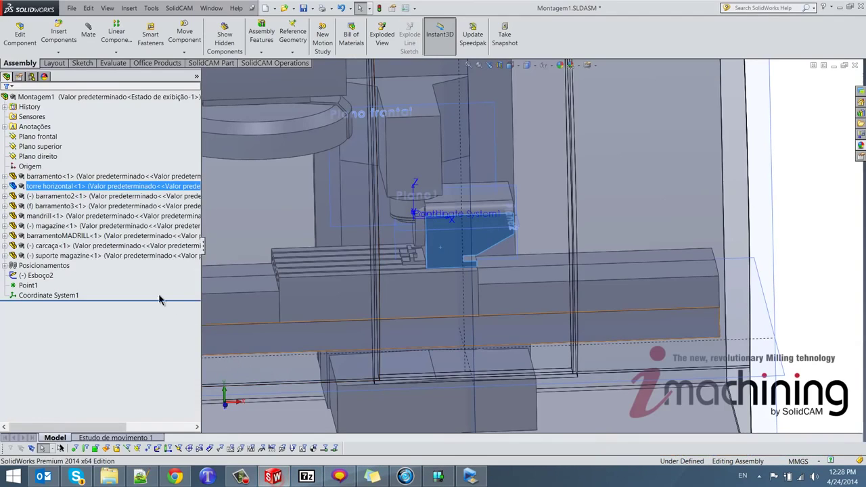
left_click(66, 177)
left_click(56, 196)
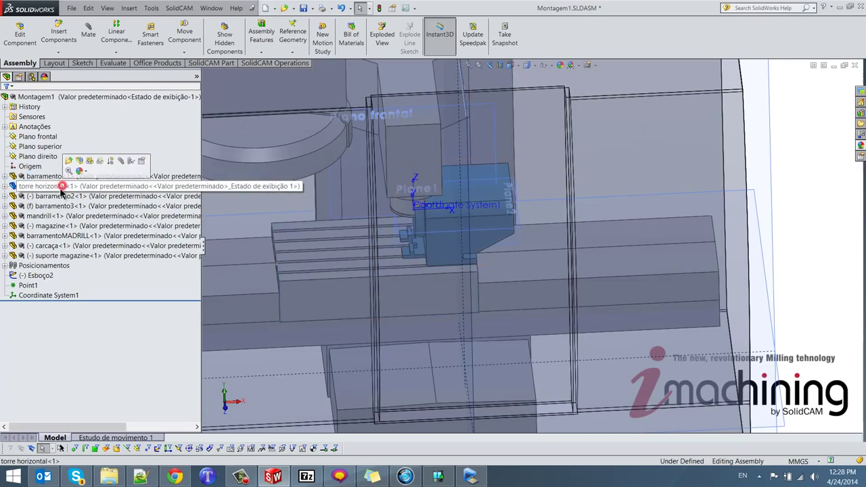
left_click(52, 206)
left_click(45, 216)
left_click(41, 226)
left_click(37, 236)
left_click(35, 245)
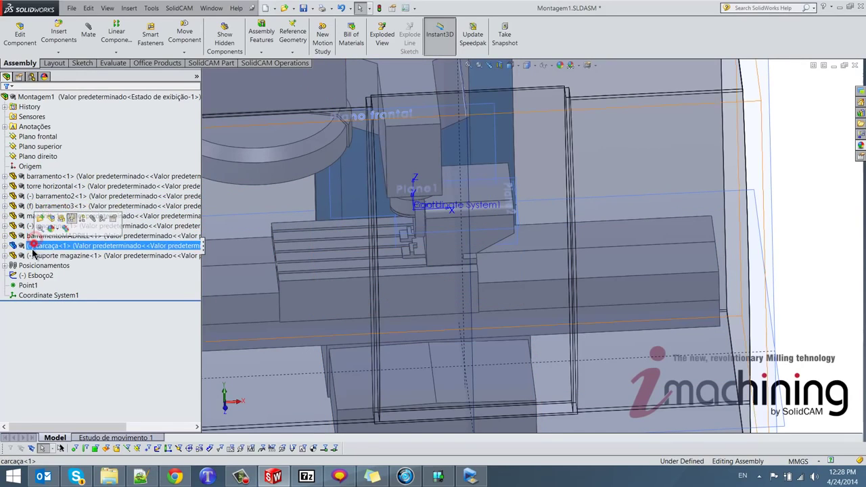
left_click(34, 255)
scroll(507, 271, "up", 5)
left_click(766, 254)
middle_click_drag(766, 254, 528, 284)
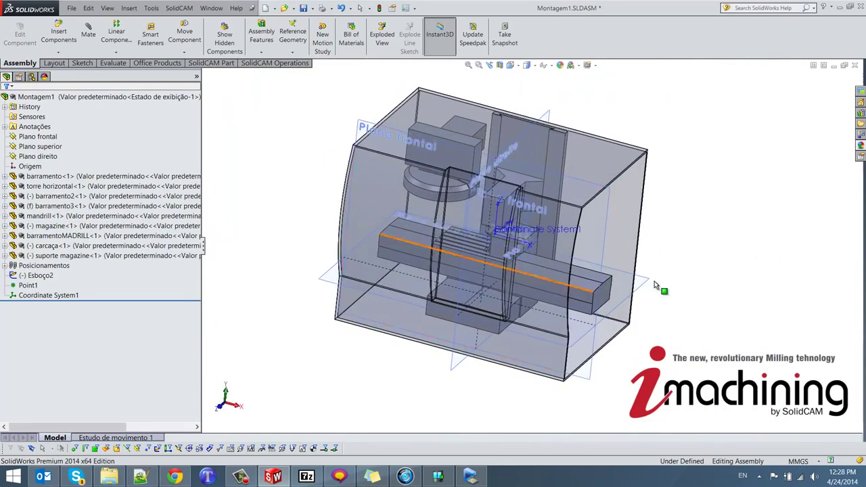
Return to MachSimIntegration and examine the rotary unit, slotted table and spindle up close.
left_click(468, 478)
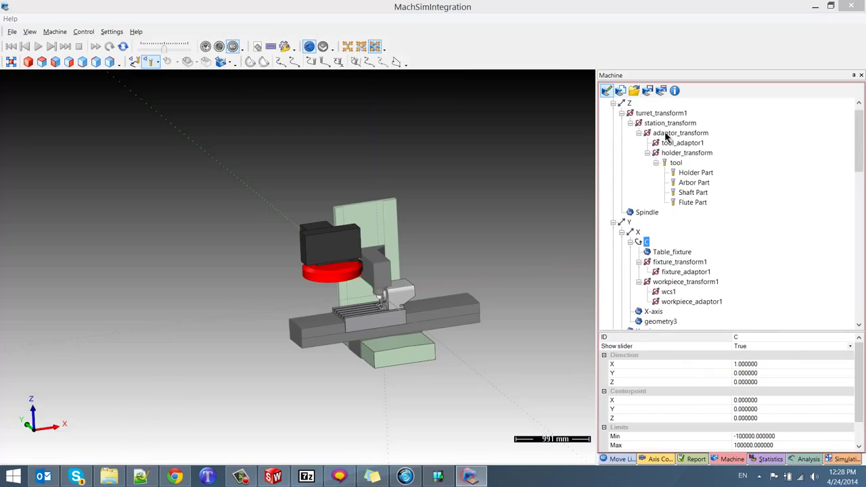
scroll(390, 324, "up", 3)
middle_click_drag(391, 324, 342, 331)
scroll(425, 307, "up", 3)
middle_click_drag(424, 306, 301, 305)
scroll(422, 346, "up", 1)
Switch to SolidWorks, start opening a SolidCAM CAM-part and browse to the C: drive.
left_click(284, 479)
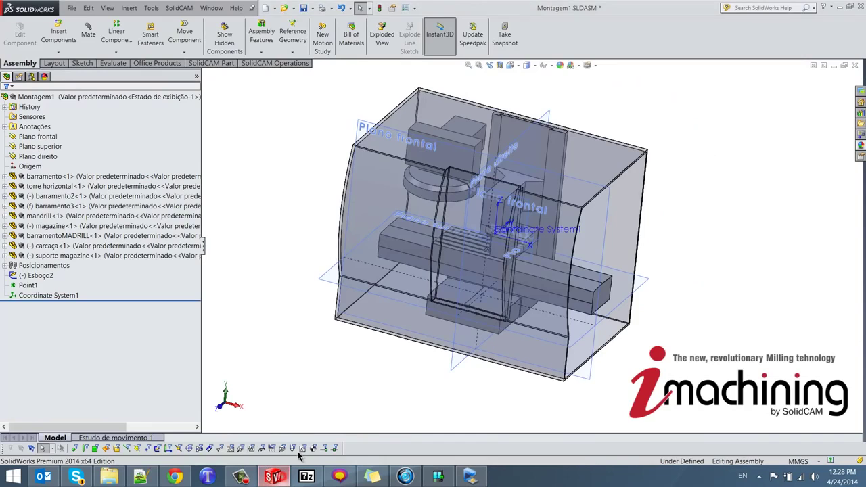
left_click(180, 8)
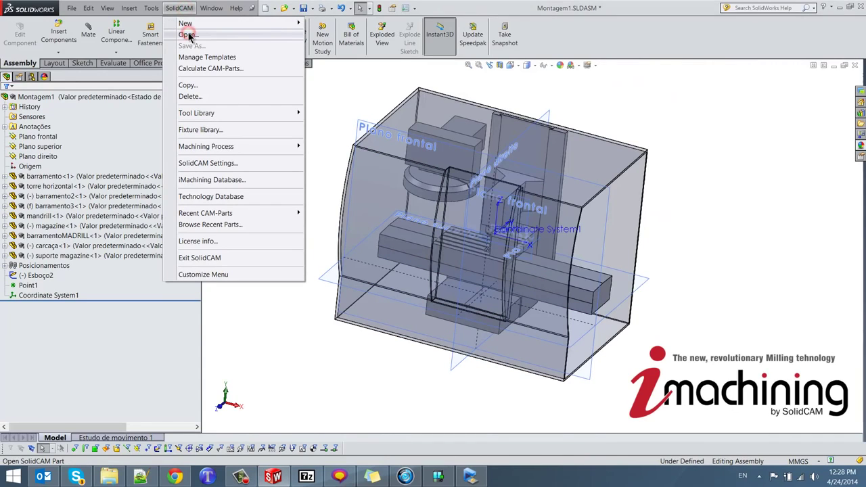
left_click(187, 35)
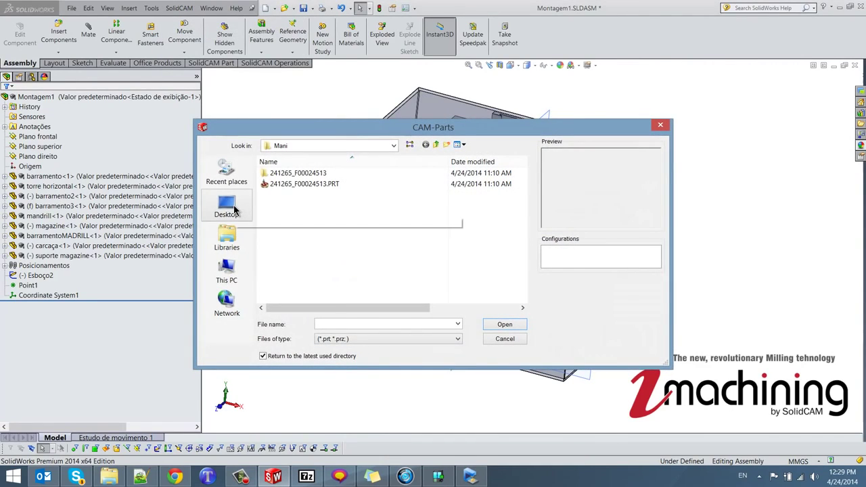
left_click(227, 271)
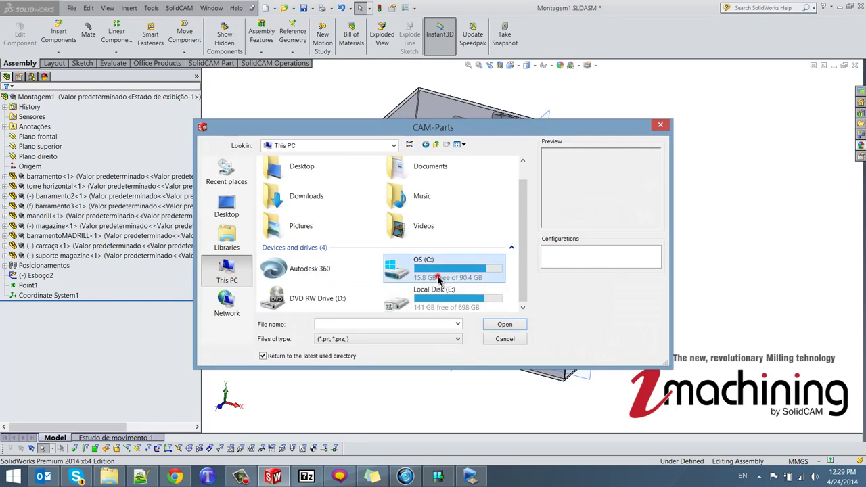
double_click(437, 280)
double_click(305, 224)
scroll(315, 271, "down", 4)
scroll(315, 271, "down", 3)
double_click(311, 240)
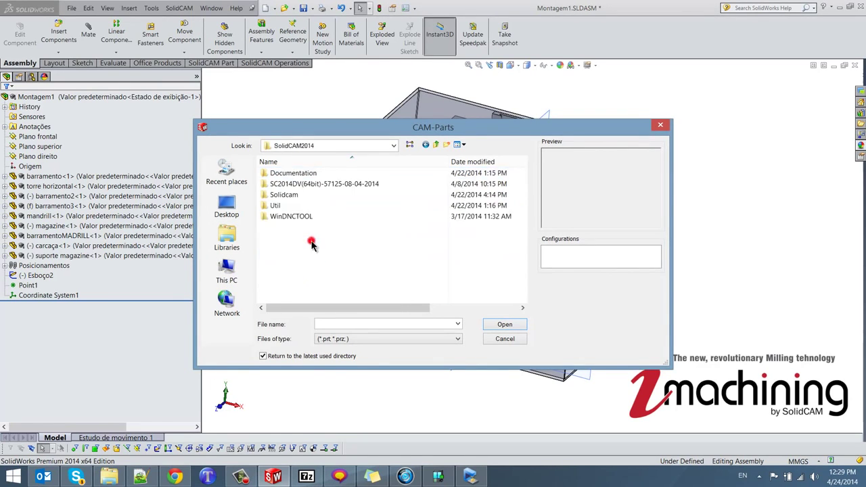
left_click(283, 195)
left_click(436, 144)
left_click(436, 144)
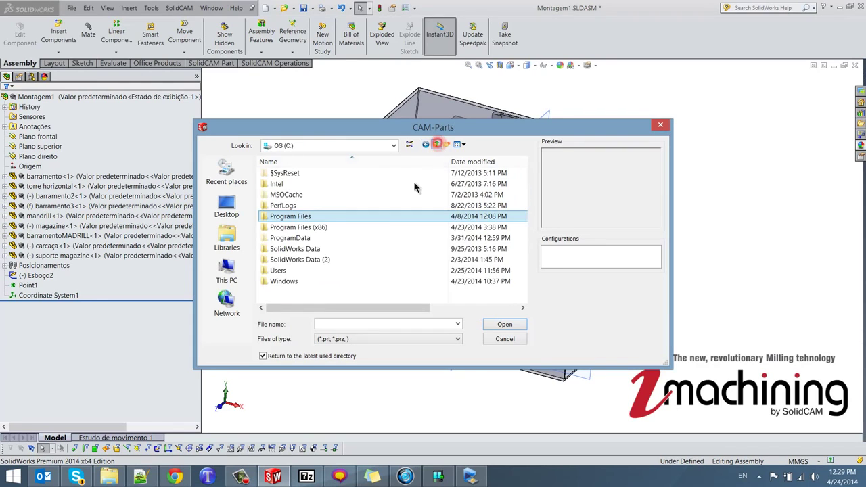
Browse through the public documents and SolidCAM2014's User folder to the SW folder of Getting_Started_Examples.
double_click(288, 271)
left_click(293, 216)
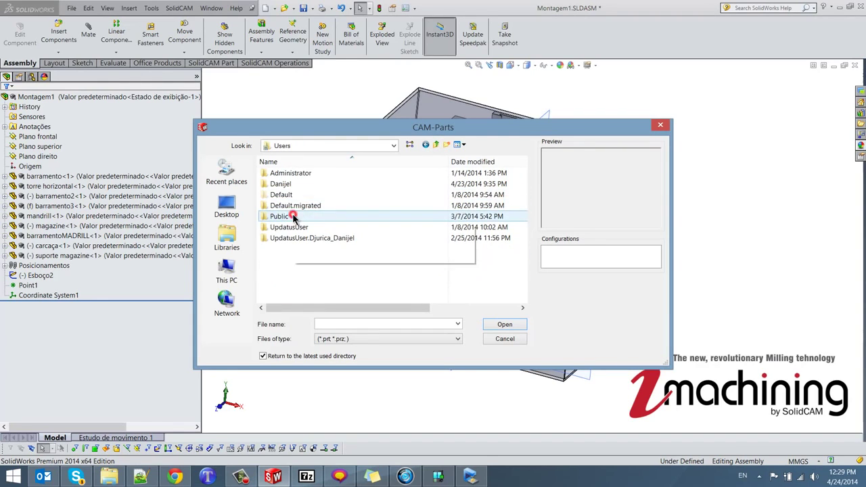
double_click(293, 217)
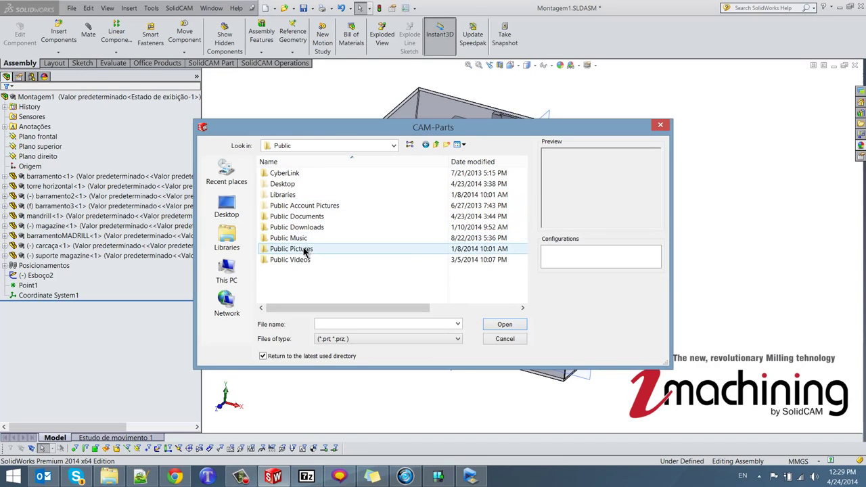
double_click(301, 217)
left_click(298, 194)
double_click(299, 194)
double_click(299, 173)
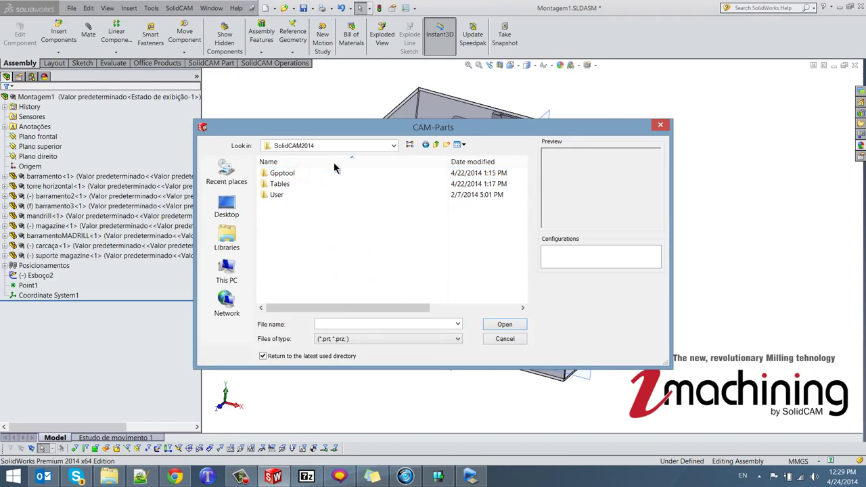
double_click(296, 196)
double_click(291, 173)
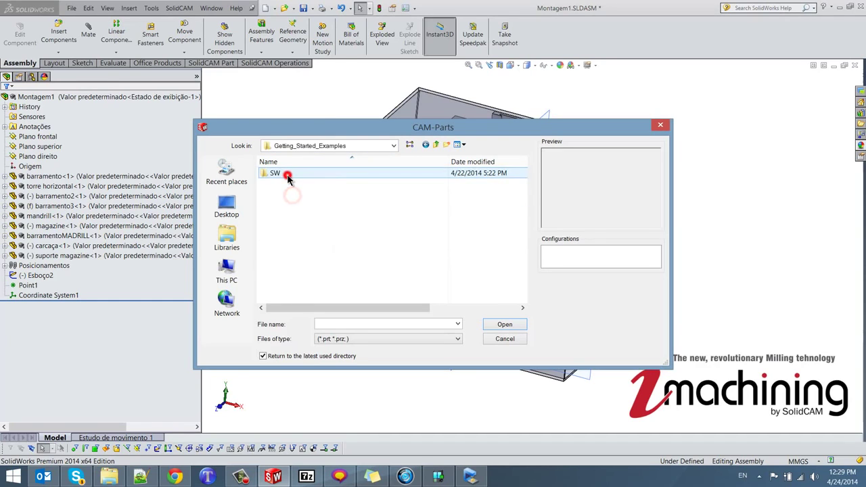
double_click(287, 174)
Preview the 2.5D and 3D milling example CAM-parts and leave the file selection without opening one.
left_click(287, 227)
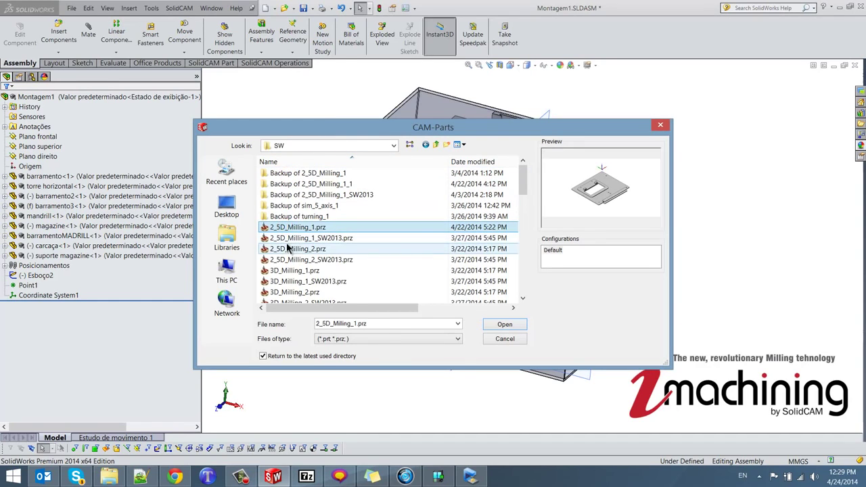
left_click(286, 238)
left_click(291, 251)
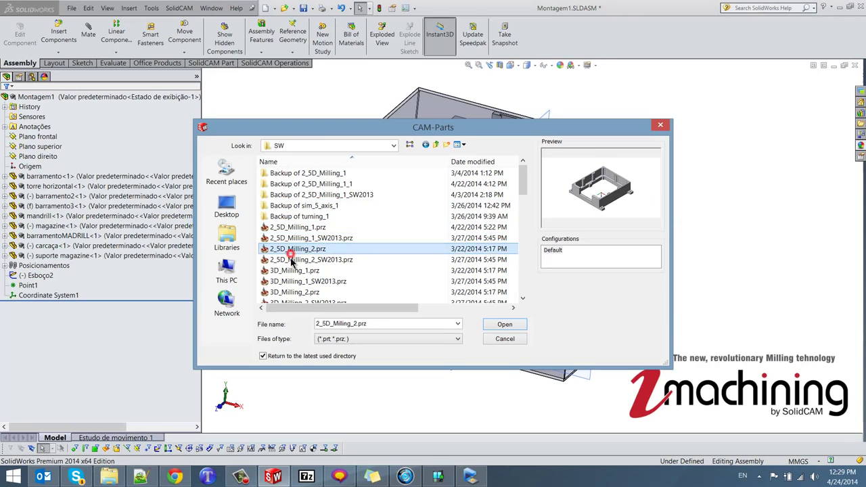
left_click(290, 261)
left_click(296, 248)
left_click(297, 238)
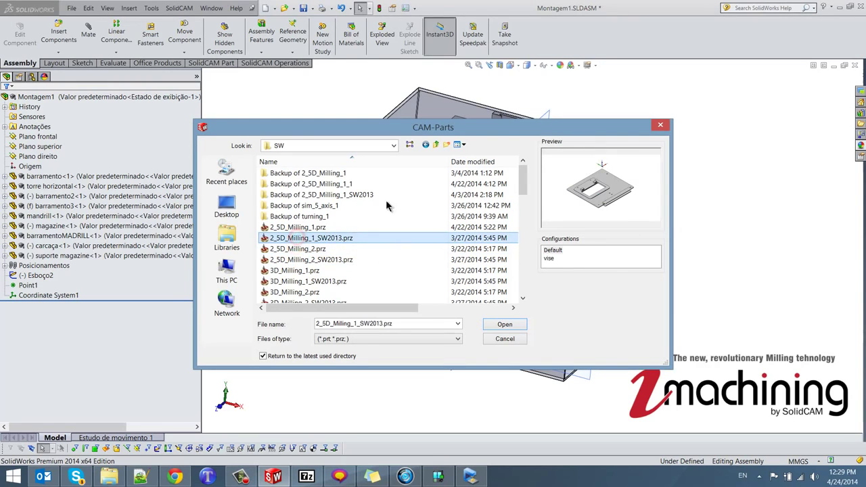
left_click_drag(422, 131, 169, 254)
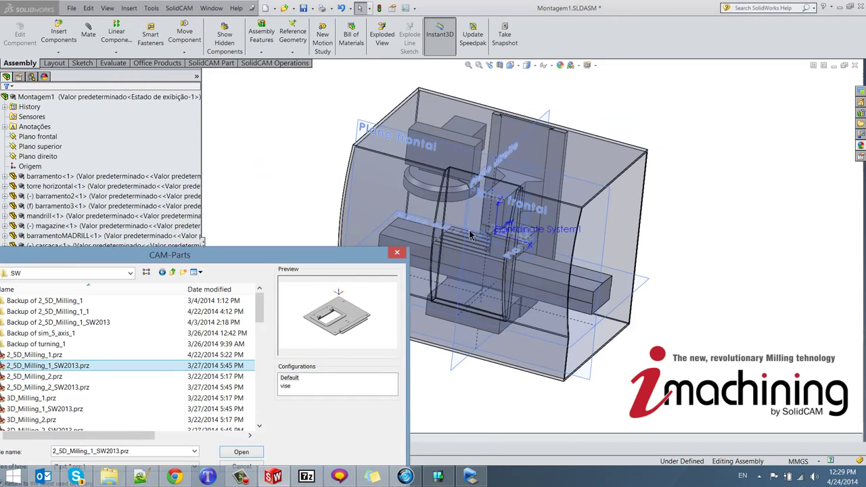
left_click_drag(268, 252, 418, 128)
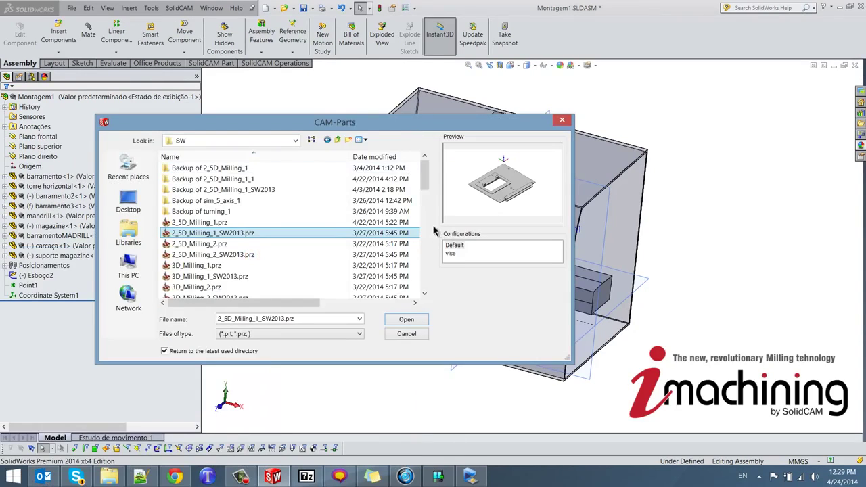
left_click_drag(424, 187, 424, 191)
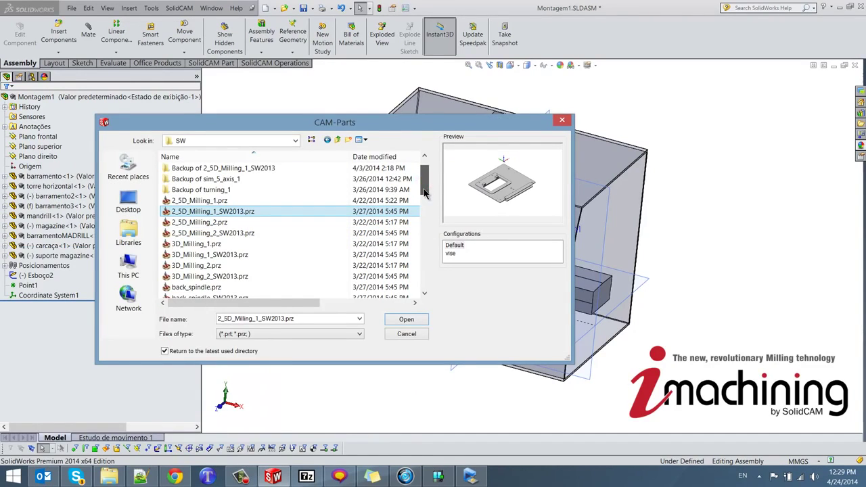
left_click(212, 244)
left_click(196, 265)
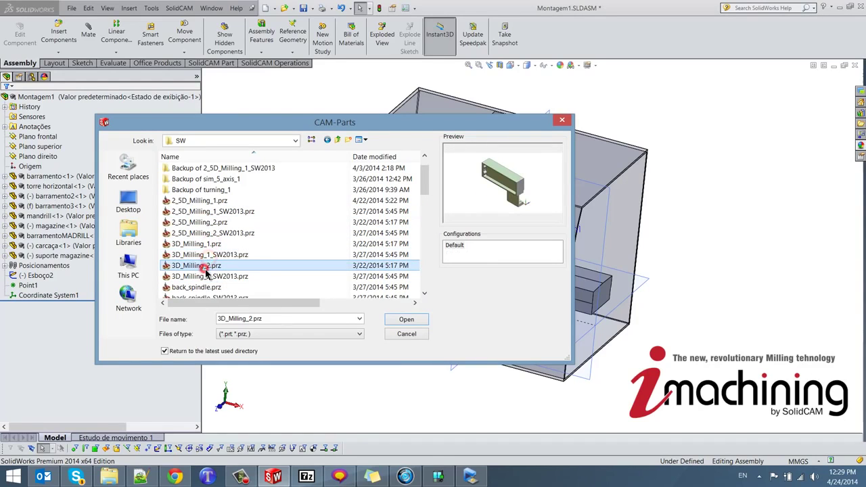
left_click(405, 334)
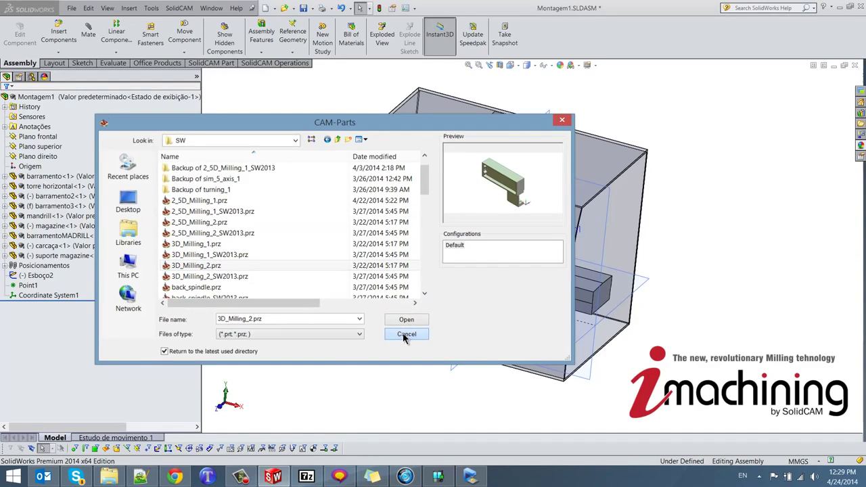
Create a new document from the Part template.
scroll(556, 255, "down", 8)
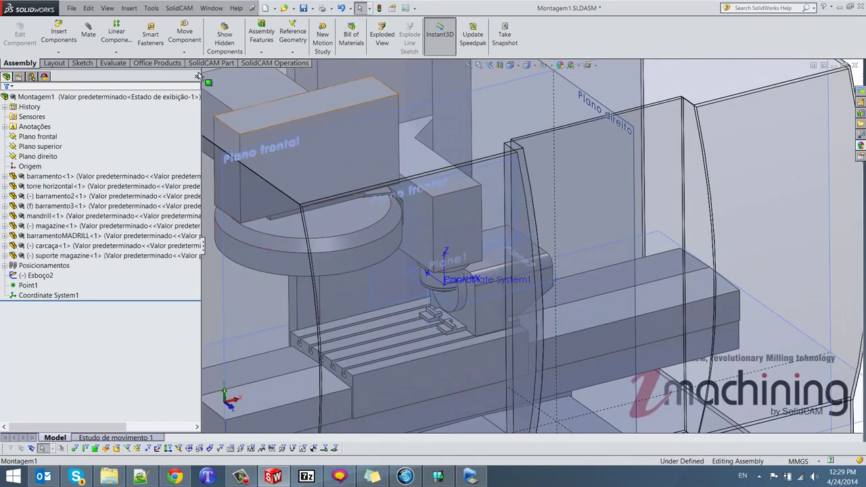
left_click(88, 8)
mouse_move(71, 8)
left_click(85, 32)
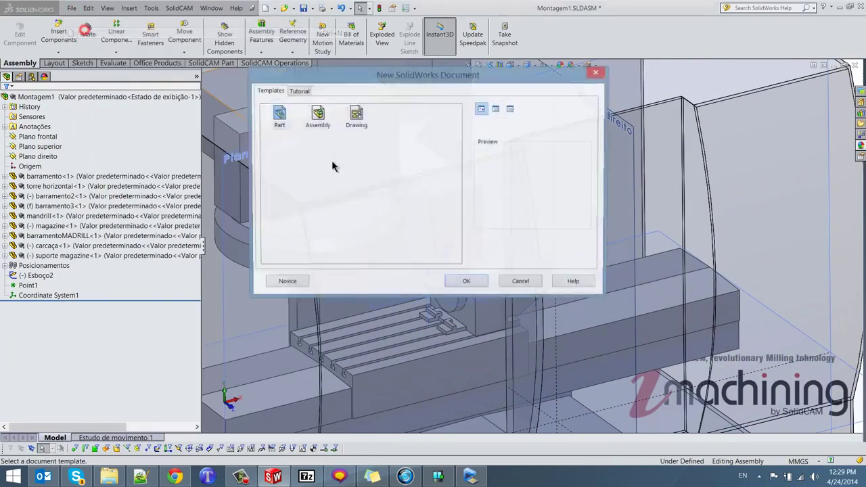
left_click(475, 287)
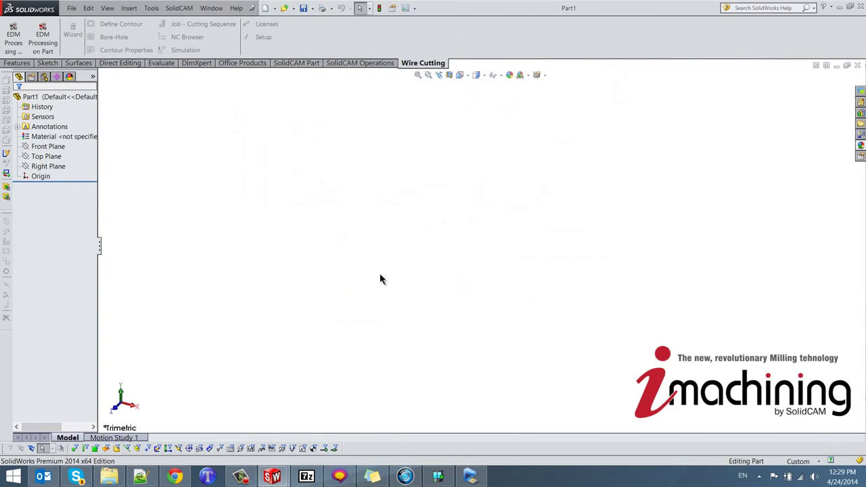
Start a sketch on the Front Plane and draw a circle centred on the origin.
left_click(46, 156)
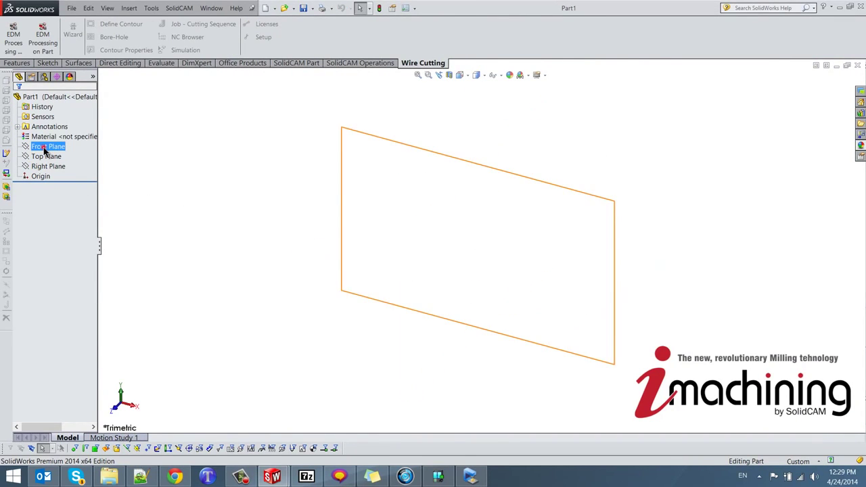
left_click(45, 146)
right_click(441, 165)
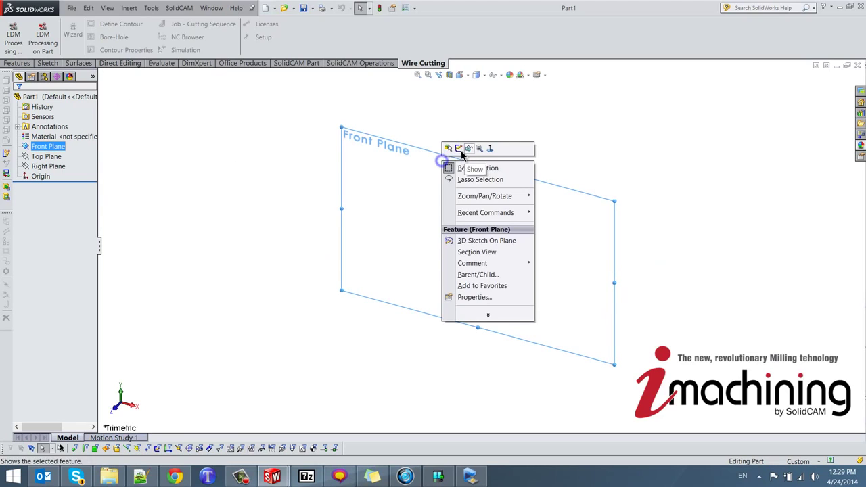
left_click(460, 148)
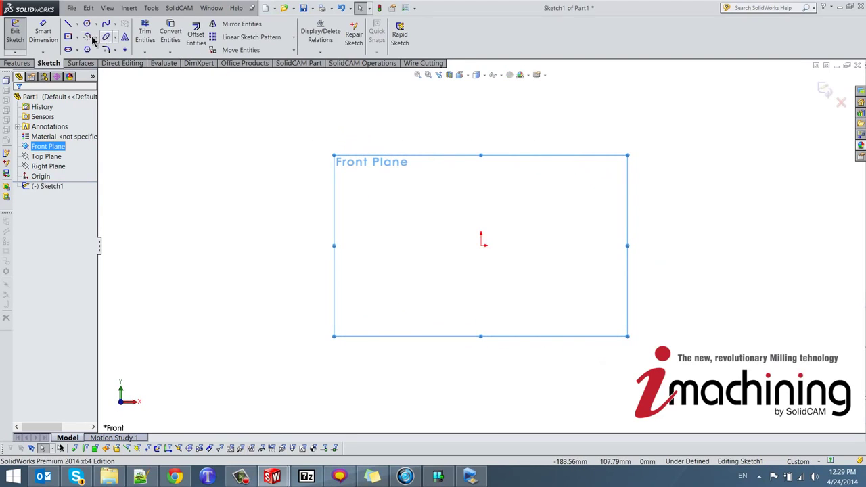
left_click(86, 24)
left_click_drag(482, 248, 422, 319)
Dimension the circle's diameter as 100 mm and exit the sketch.
left_click(42, 32)
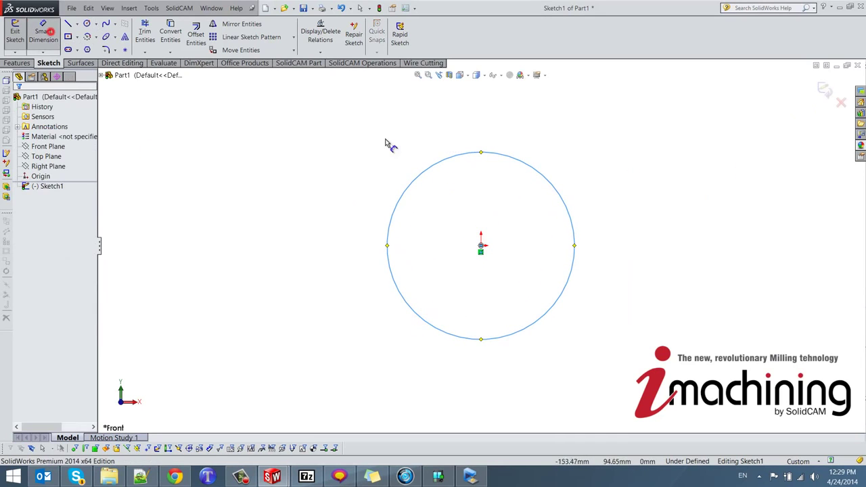
left_click(479, 152)
left_click(486, 135)
type("100")
key("Return")
left_click(824, 91)
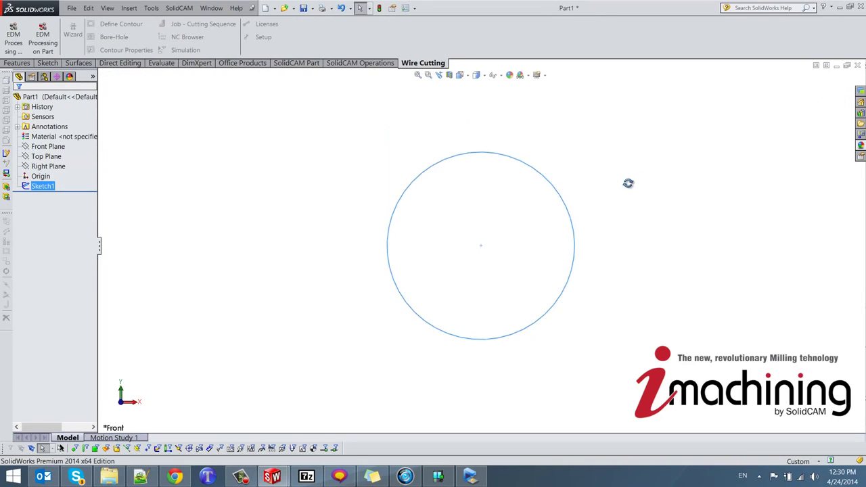
Extrude the circle as a boss with a blind depth of 100 mm.
middle_click_drag(632, 182, 527, 201)
left_click(129, 8)
mouse_move(138, 23)
left_click(264, 25)
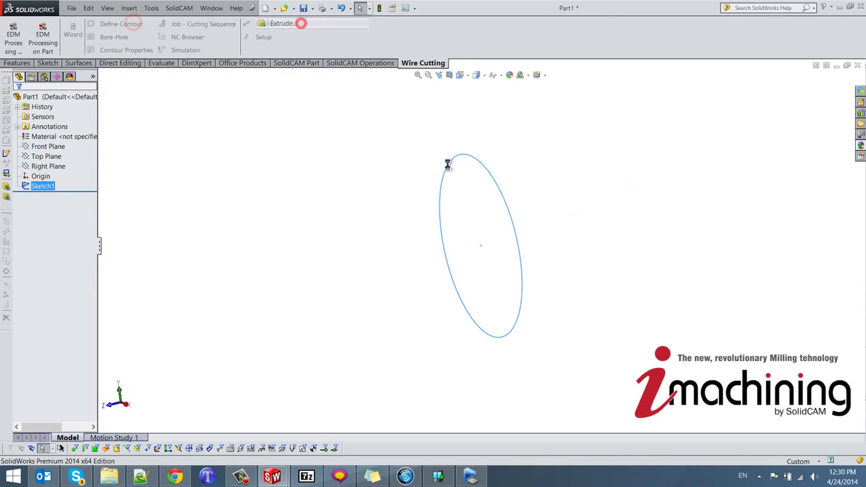
left_click_drag(458, 262, 193, 304)
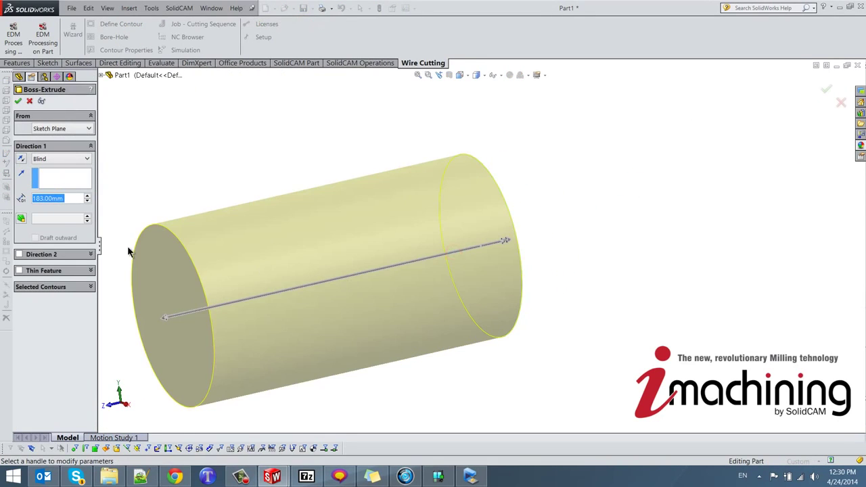
type("100")
key("Return")
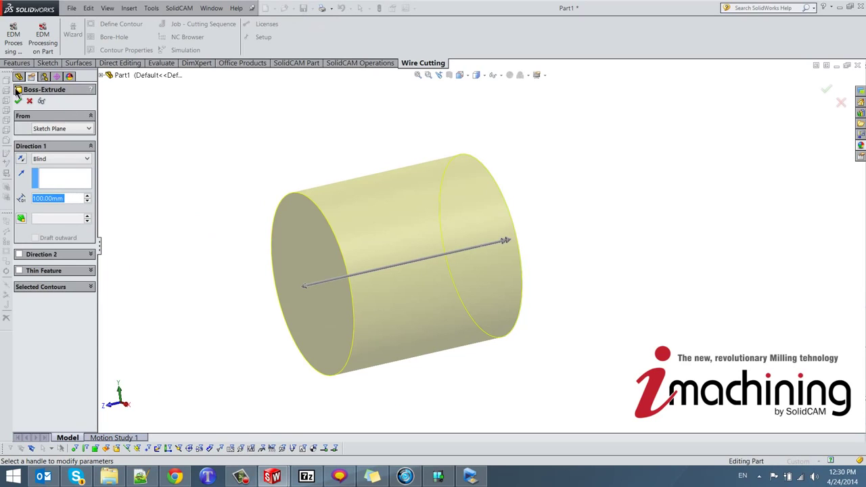
left_click(18, 100)
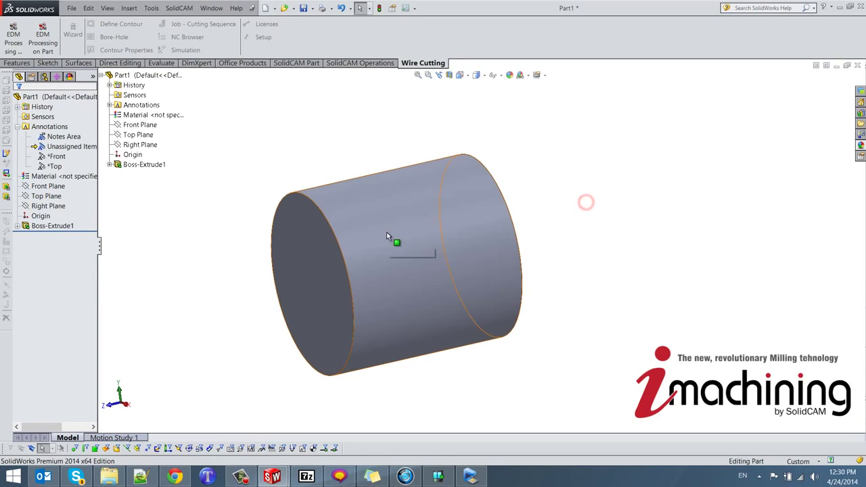
Start a sketch on the cylinder's front end face and draw a hexagon centred on the origin with its corners near the circular edge.
left_click(322, 263)
left_click(347, 239)
key("space")
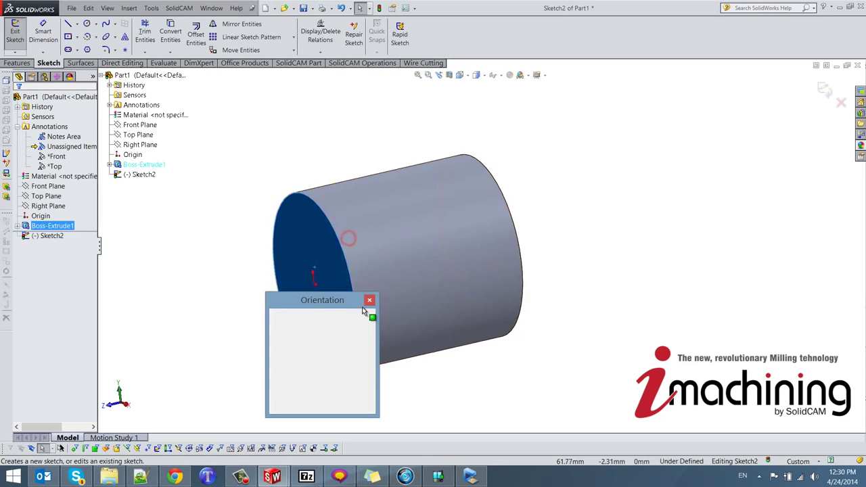
left_click(418, 247)
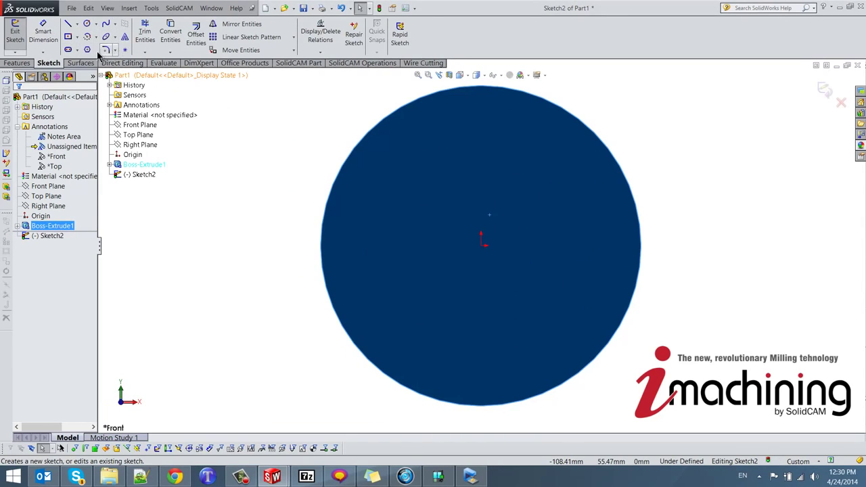
left_click(87, 50)
left_click_drag(481, 245, 399, 106)
key("Escape")
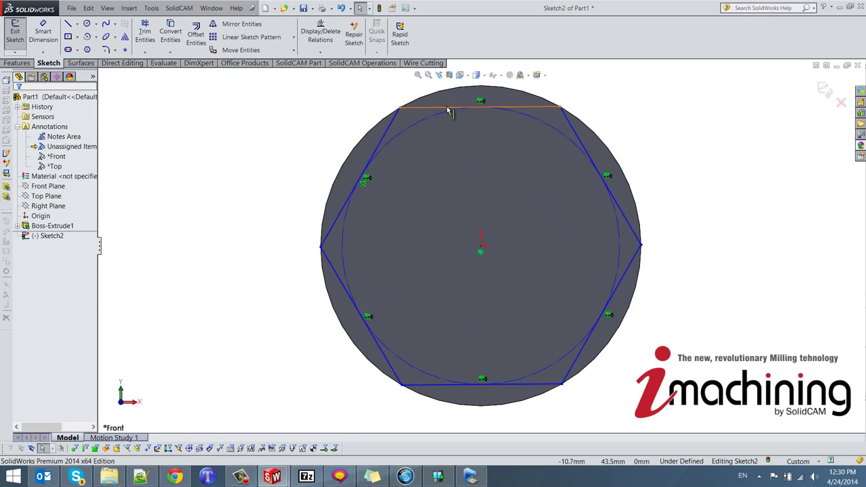
Draw a horizontal construction line about 80 mm long from the origin and make the hexagon's upper side parallel to it.
left_click(68, 24)
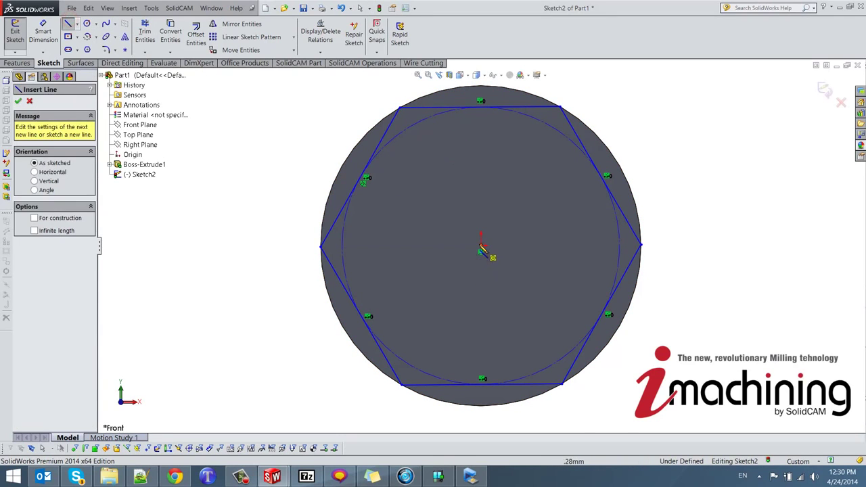
left_click(481, 246)
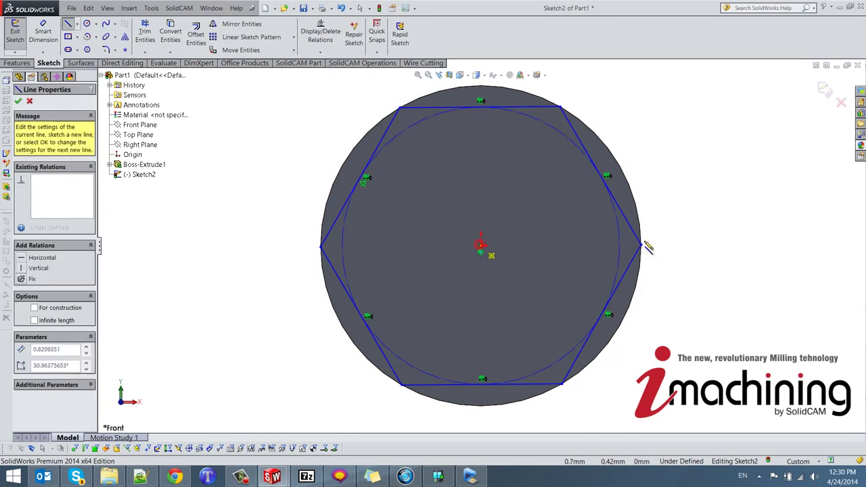
left_click(737, 247)
key("Escape")
left_click(34, 257)
left_click(531, 107, "ctrl")
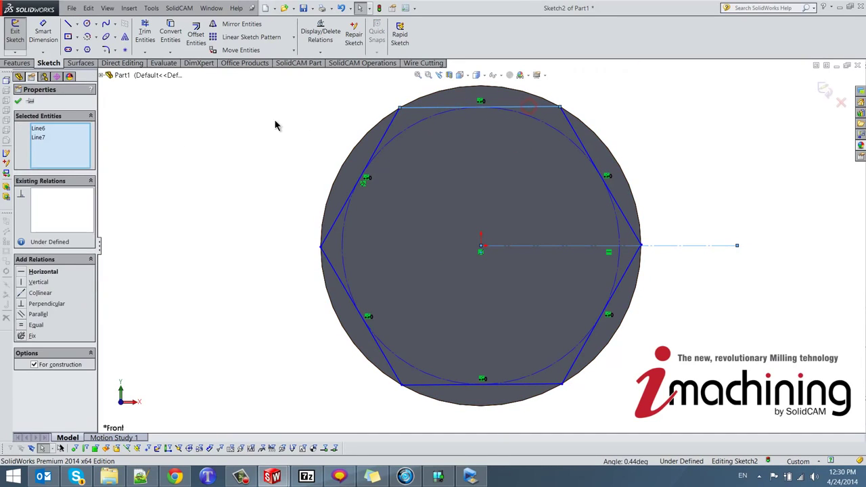
left_click(34, 315)
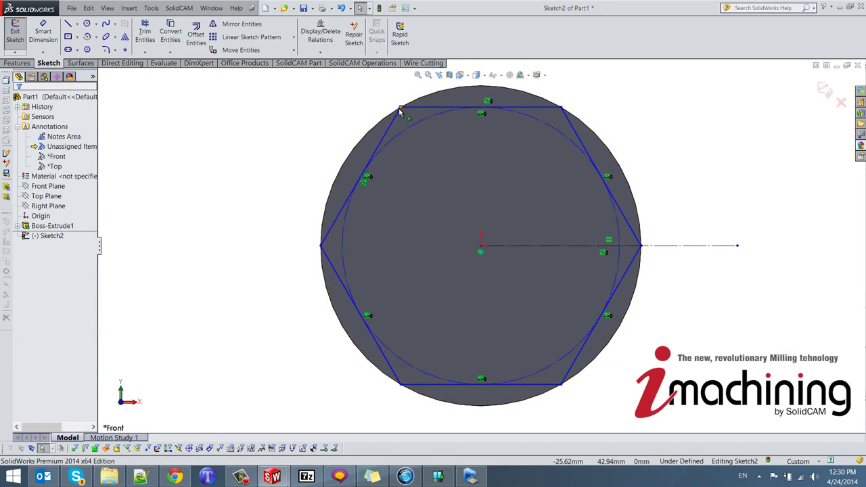
Sketch a circle of about 67 mm radius around the cylinder, centred on the origin, and exit the sketch.
scroll(401, 110, "down", 5)
scroll(395, 177, "up", 8)
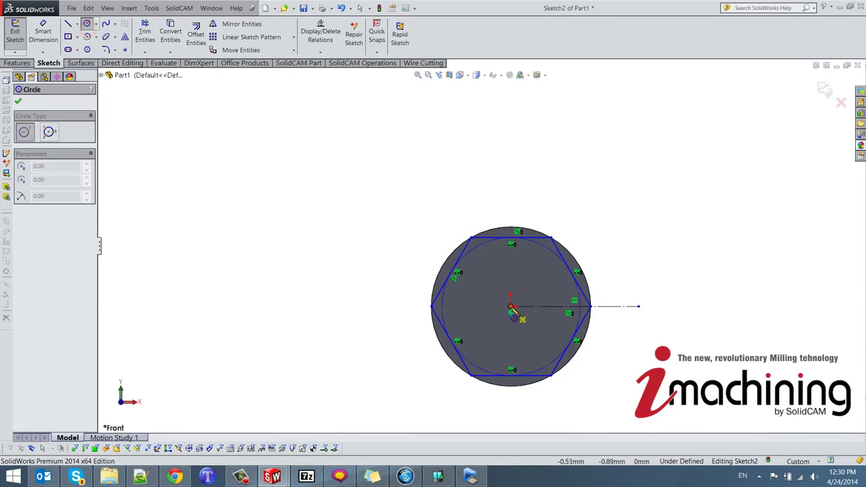
left_click(512, 308)
left_click(442, 226)
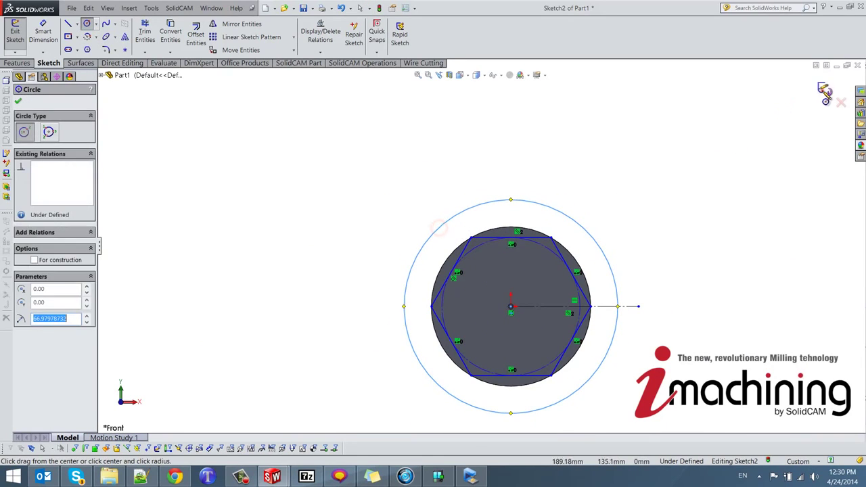
left_click(823, 91)
Extrude-cut the area between the hexagon and the outer circle to a blind depth of 40 mm.
left_click(128, 8)
mouse_move(146, 33)
left_click(292, 33)
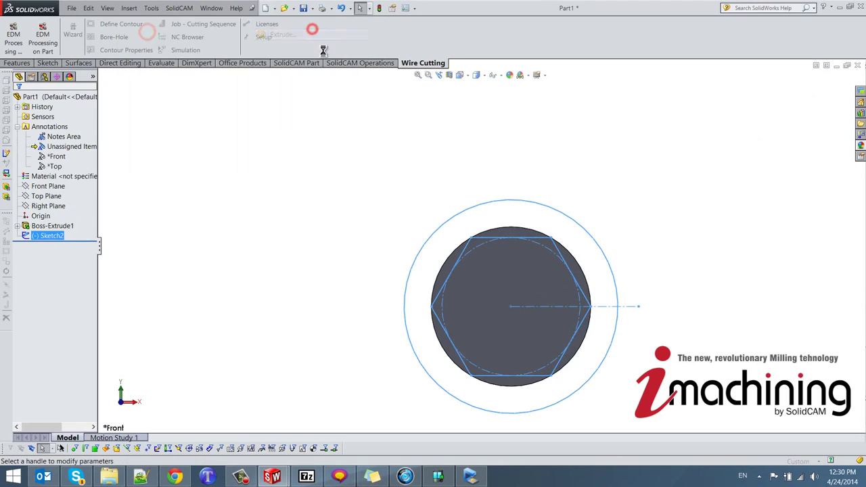
left_click_drag(595, 287, 515, 308)
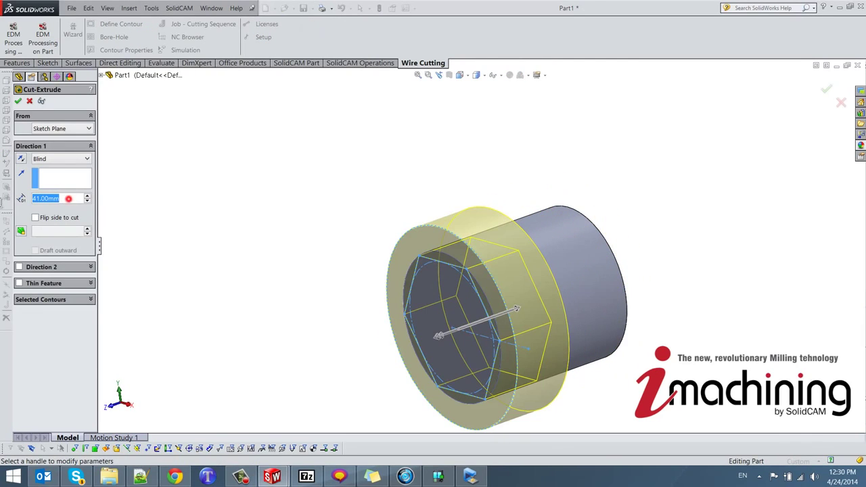
type("100")
key("Return")
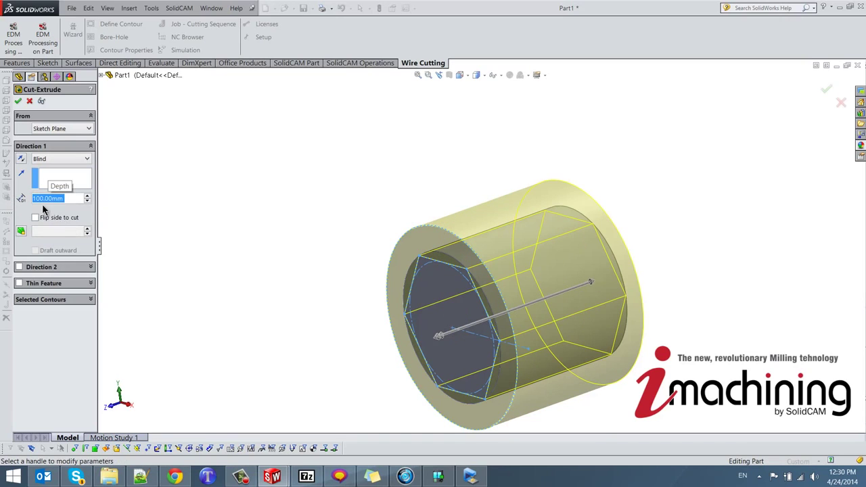
type("40")
key("Return")
left_click(18, 101)
middle_click_drag(476, 148, 625, 265)
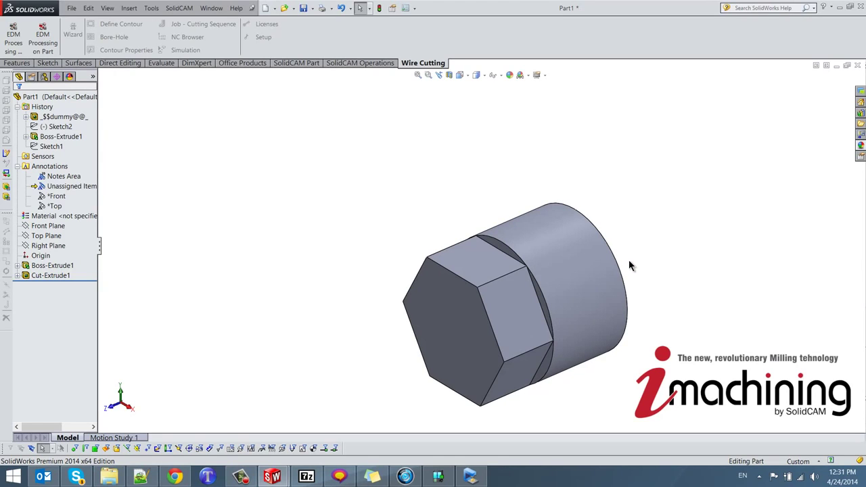
middle_click_drag(626, 265, 627, 285)
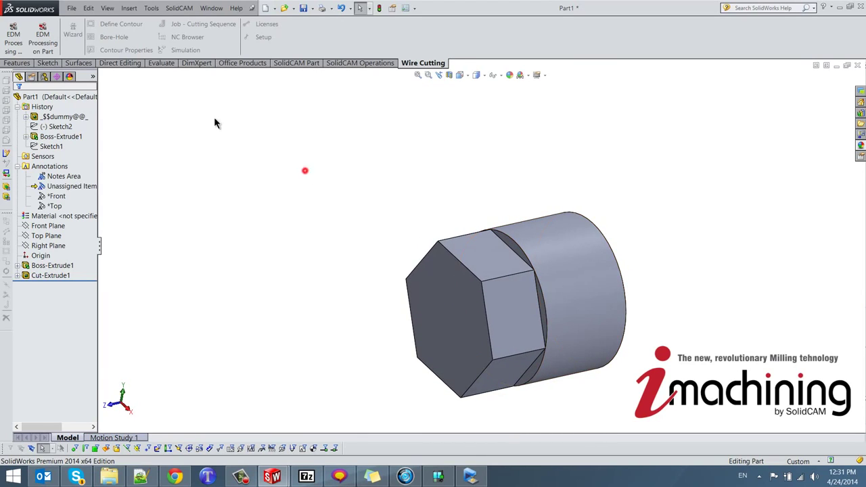
Sketch a circle on the hexagonal front face, centred on the origin and passing through a hexagon corner, and exit the sketch.
left_click(72, 8)
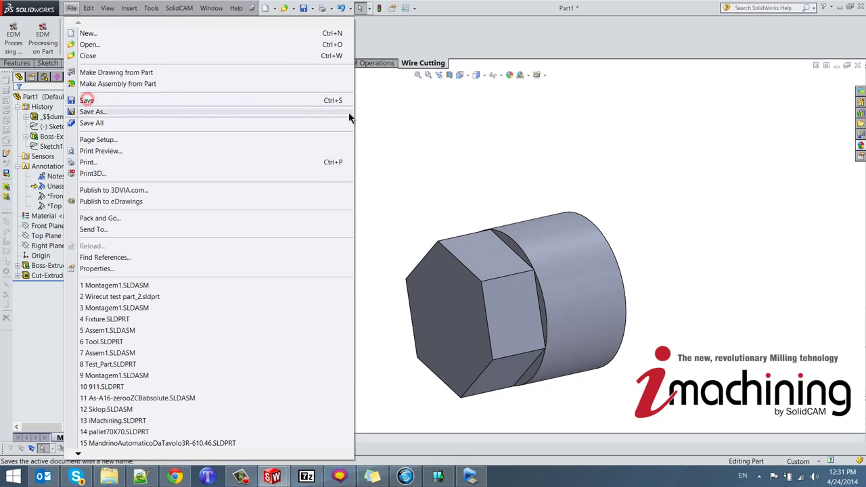
left_click(591, 110)
left_click(485, 308)
left_click(496, 294)
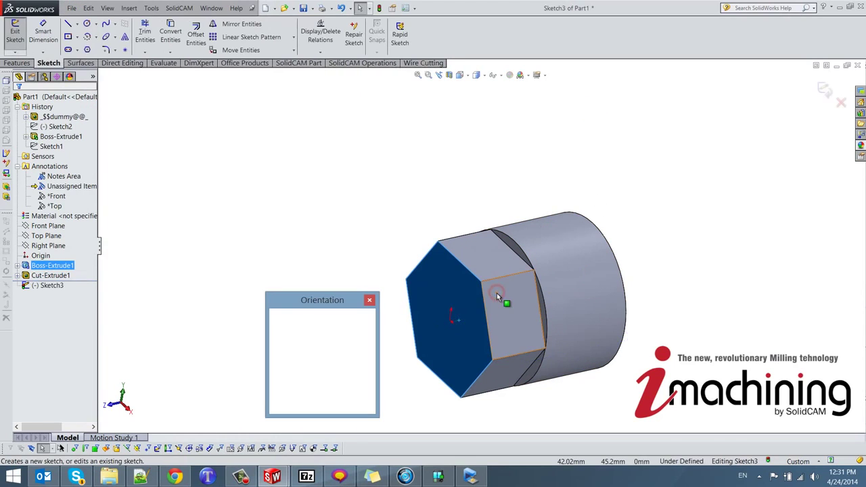
left_click(423, 252)
left_click(87, 23)
left_click(481, 245)
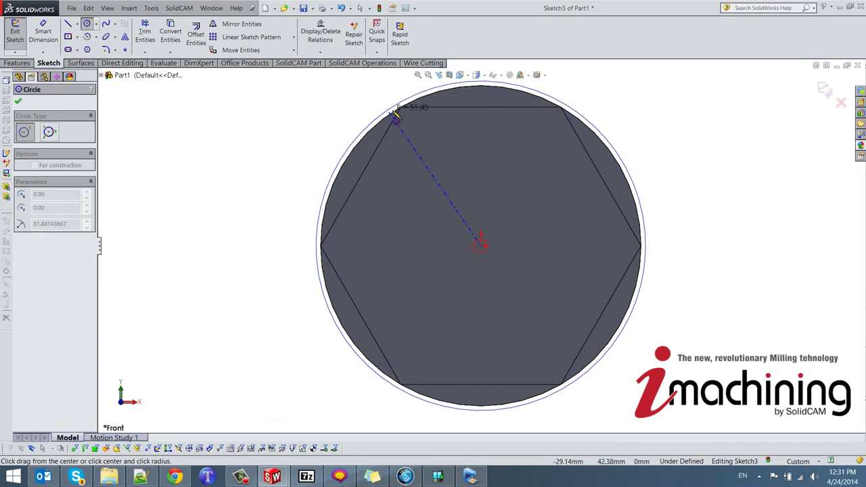
left_click(400, 106)
left_click(822, 90)
Extrude the circle up to the cylinder's rear end face as a separate body, without merging the result.
middle_click_drag(707, 167, 597, 234)
left_click(128, 7)
mouse_move(146, 23)
left_click(291, 24)
left_click(50, 160)
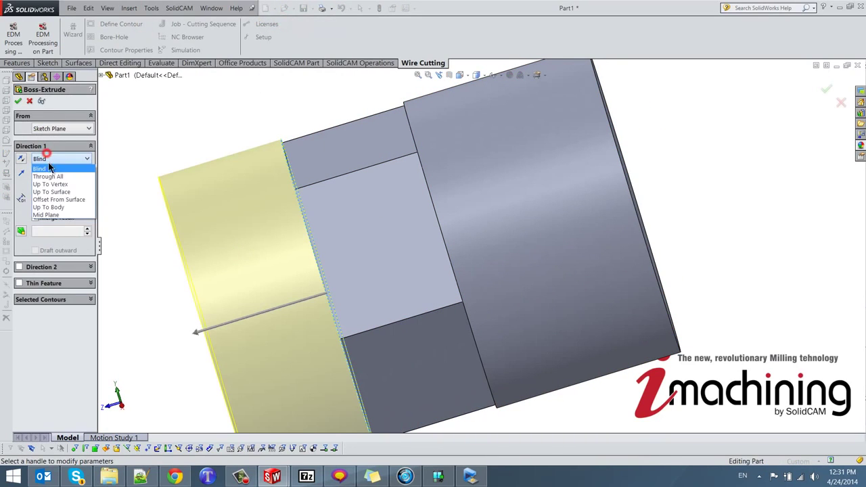
left_click(64, 192)
middle_click_drag(481, 237, 645, 180)
left_click(644, 180)
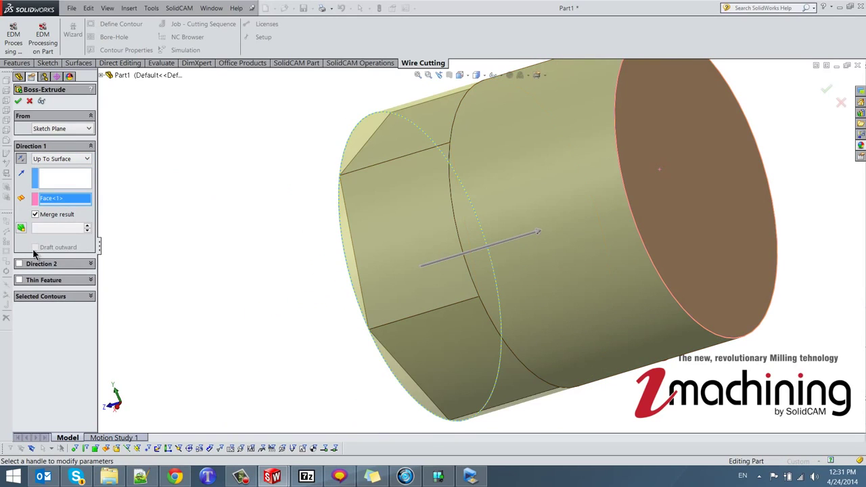
middle_click_drag(309, 237, 388, 190)
left_click(19, 100)
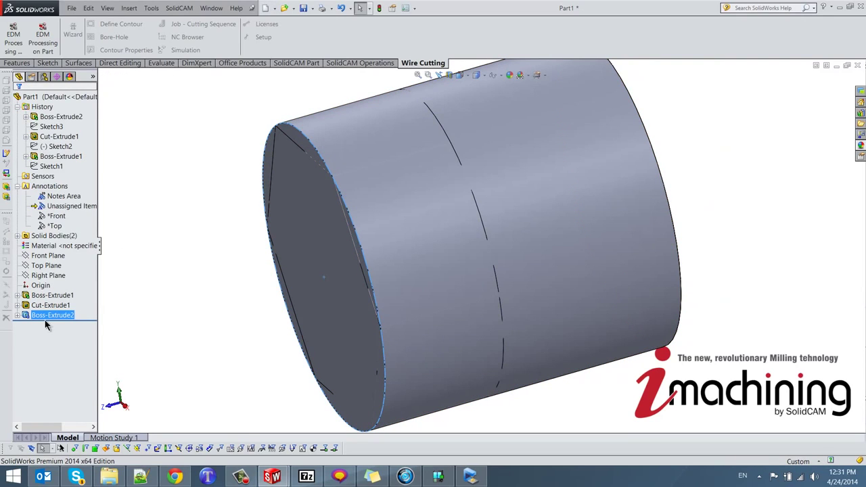
Make the newly extruded full-length cylinder body transparent.
left_click(18, 235)
left_click(56, 256)
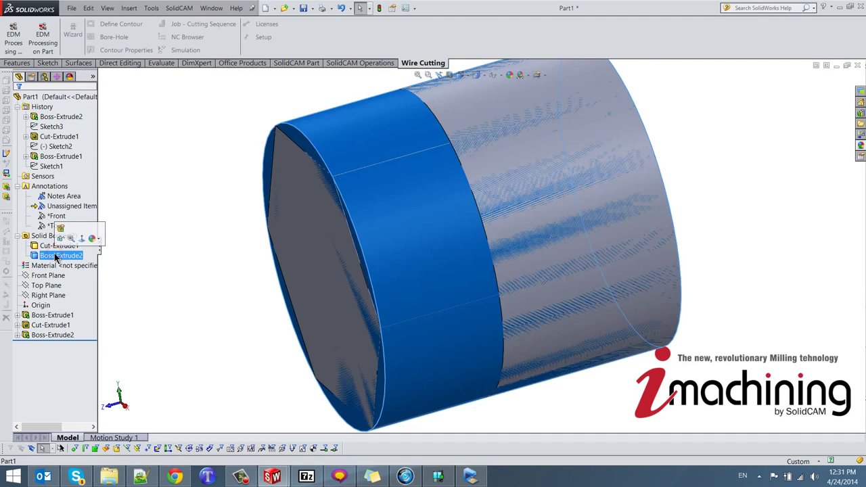
right_click(58, 255)
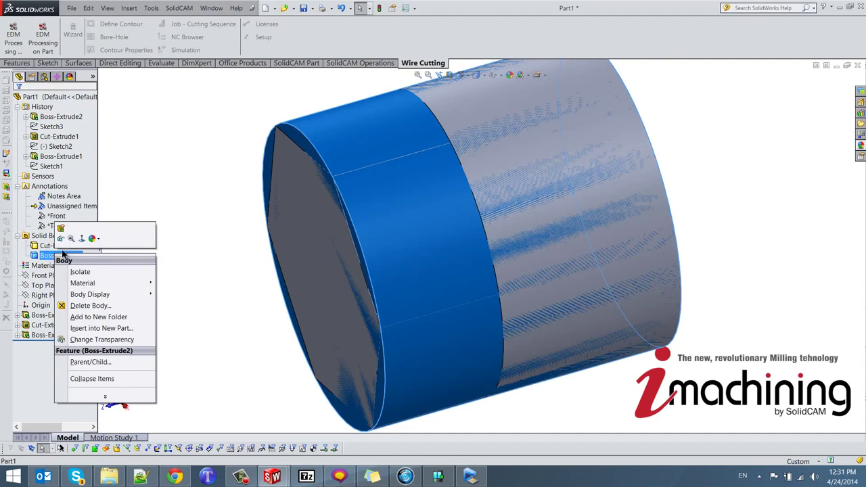
left_click(108, 338)
left_click(186, 237)
middle_click_drag(265, 261, 326, 188)
scroll(399, 152, "up", 3)
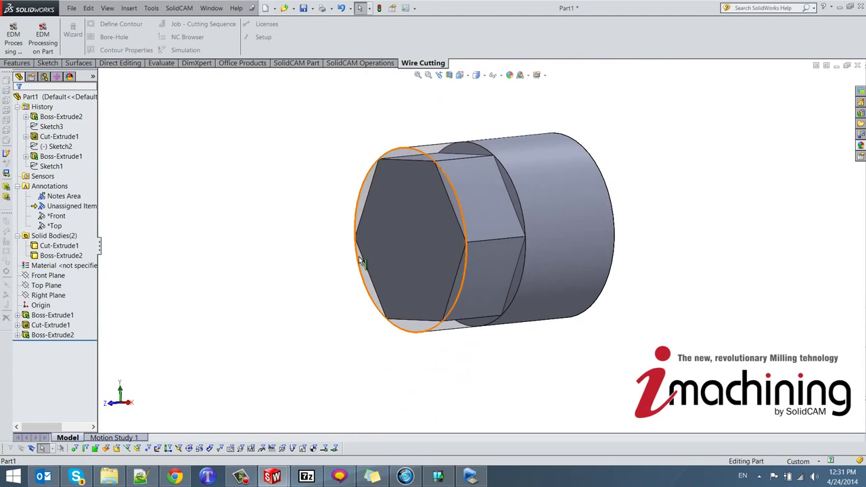
Save the part as TEST_PART in the parent folder of 4X.
left_click(66, 9)
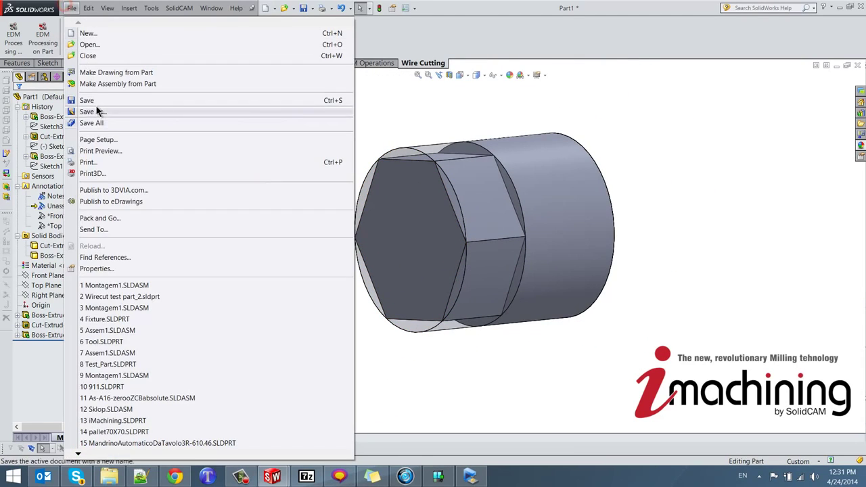
left_click(94, 101)
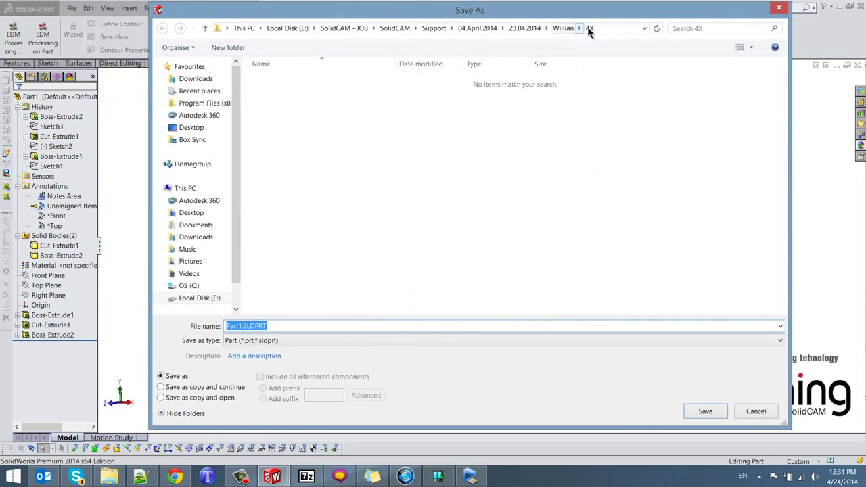
left_click(564, 28)
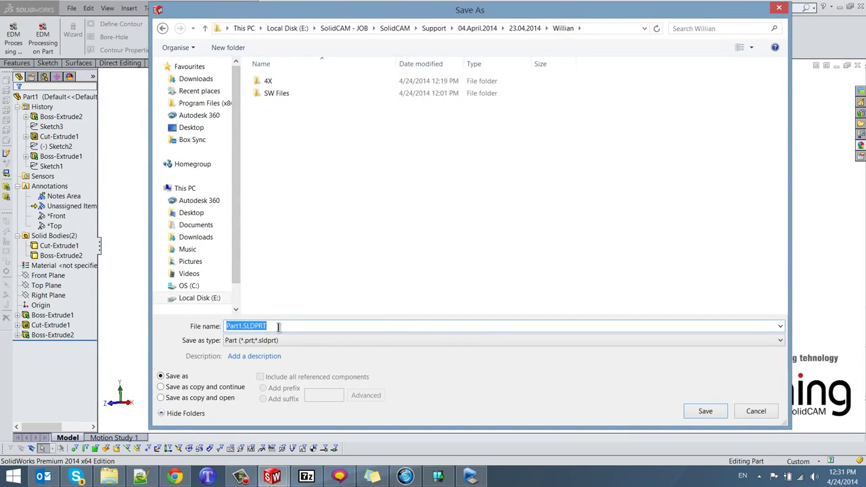
type("TEST_PART")
key("Return")
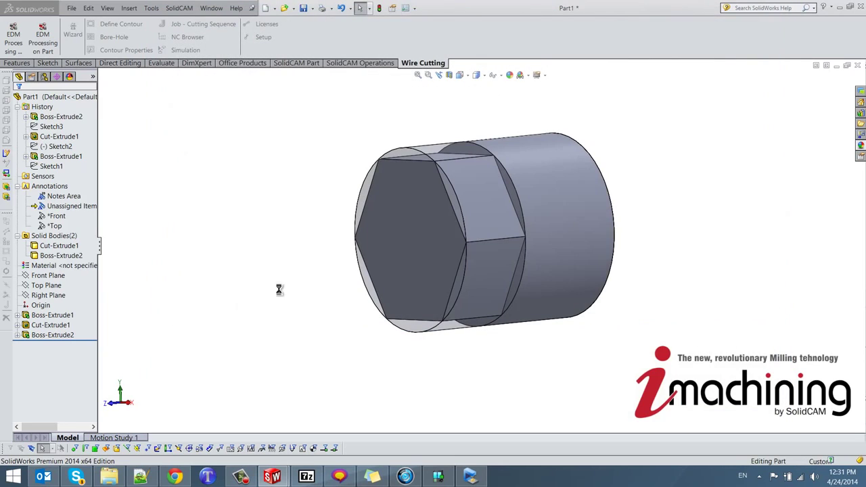
Start a sketch on the hexagonal front face and draw a circle of about 32 mm radius centred on the origin.
mouse_move(514, 255)
middle_mouse_down()
mouse_move(560, 257)
mouse_move(526, 257)
middle_mouse_up()
left_click(407, 259)
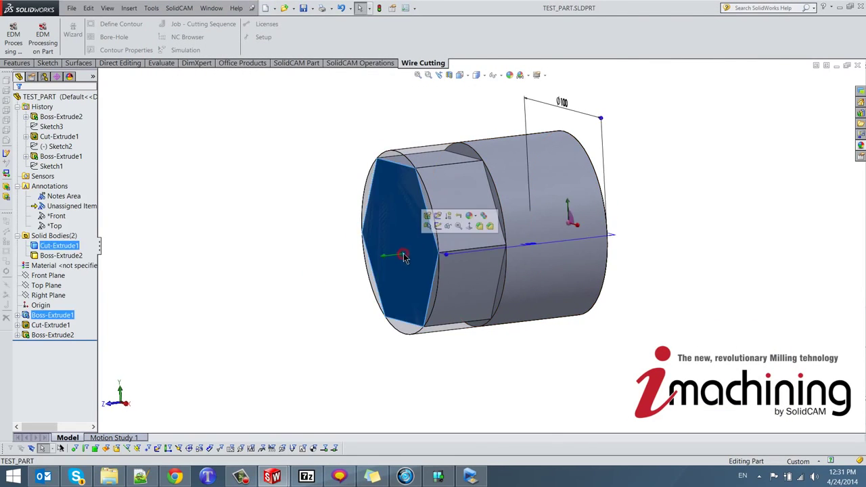
left_click(439, 225)
key("space")
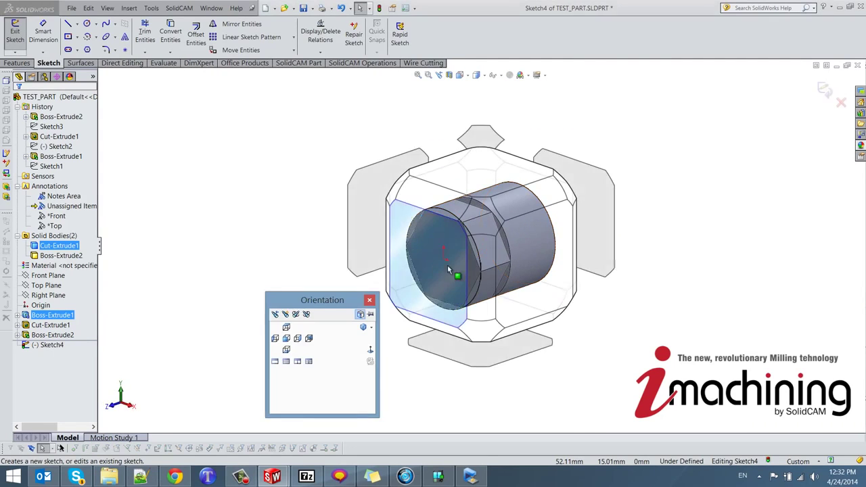
left_click(447, 265)
left_click(86, 23)
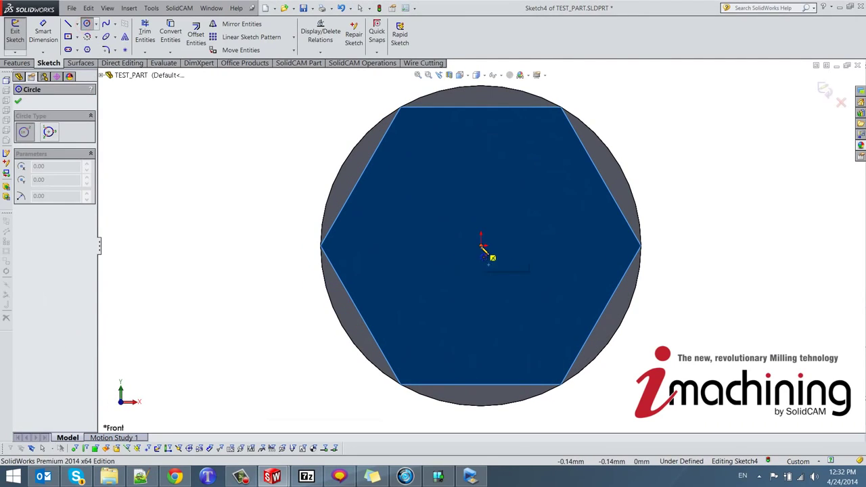
left_click(480, 245)
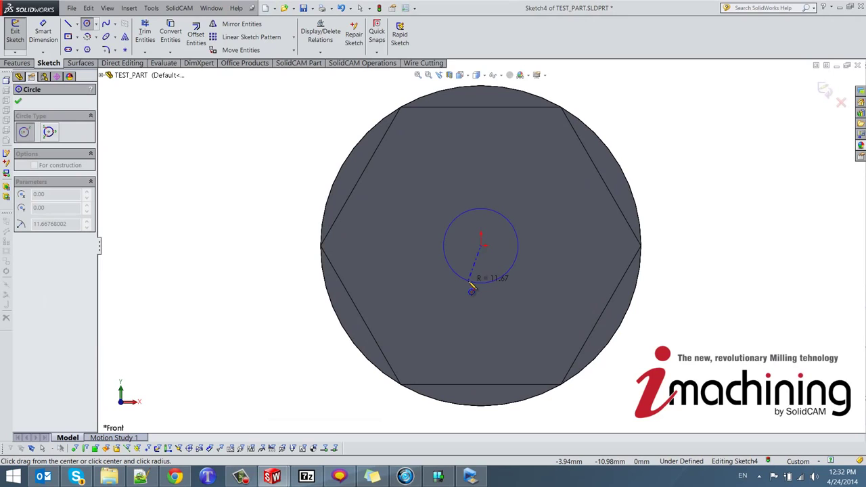
left_click(448, 346)
Dimension the circle with a diameter of 65 mm.
left_click(43, 33)
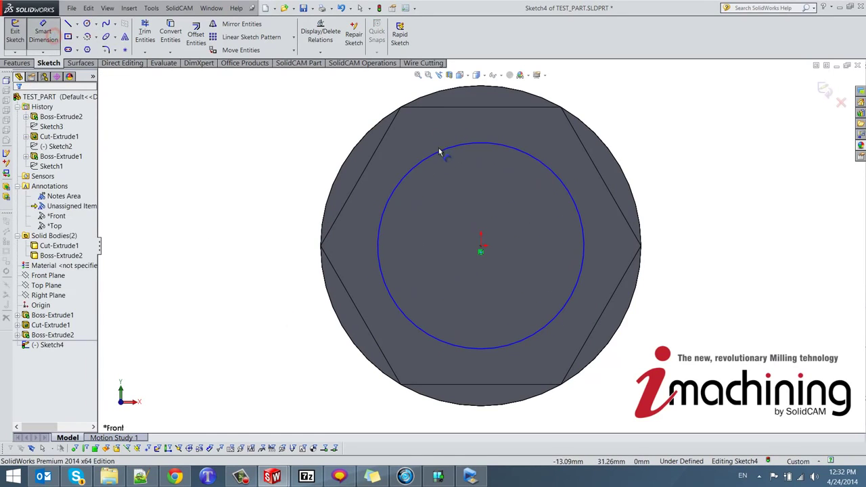
left_click(438, 152)
left_click(242, 228)
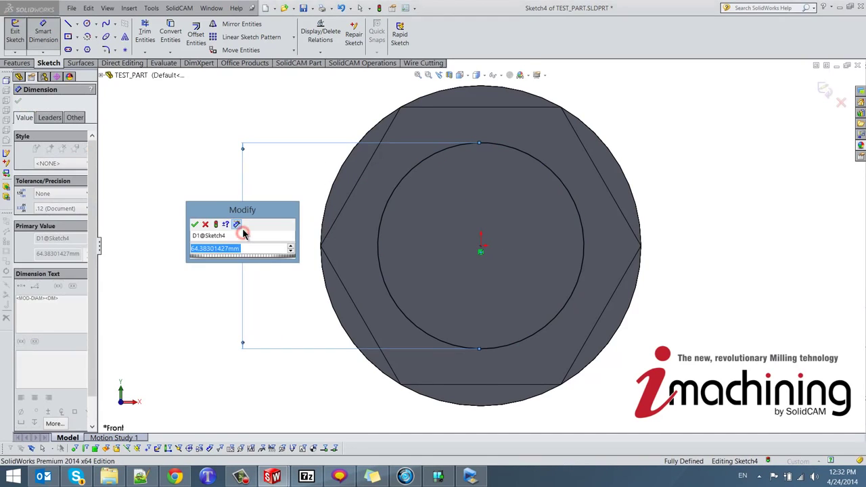
type("65")
key("Return")
left_click(18, 101)
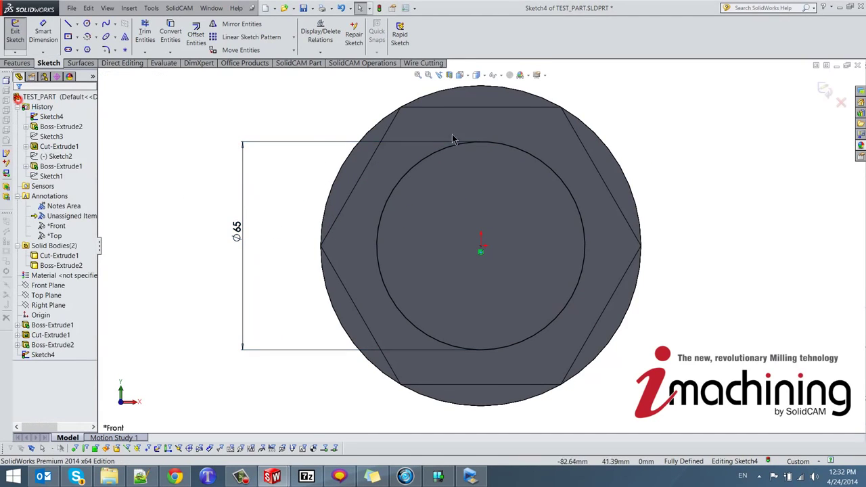
Extrude-cut the 65 mm circle into the hexagonal end to a blind depth of 15 mm.
middle_click_drag(572, 223, 503, 149)
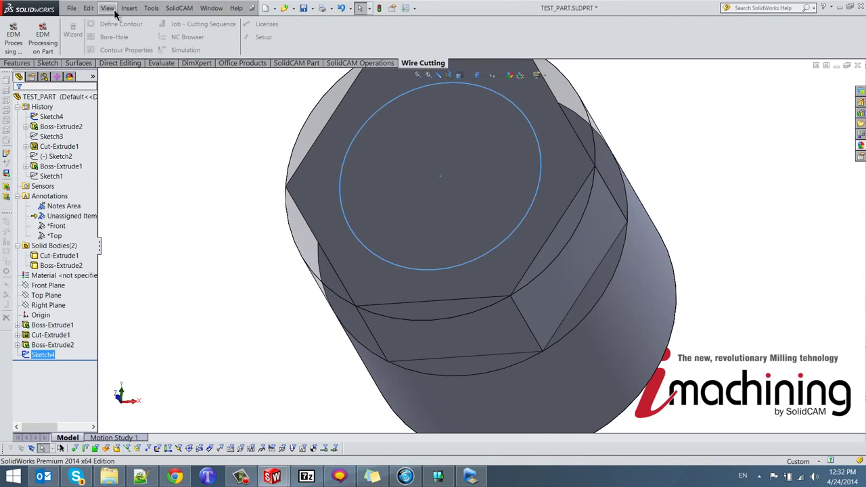
left_click(128, 8)
left_click(141, 33)
left_click(291, 33)
left_click(283, 34)
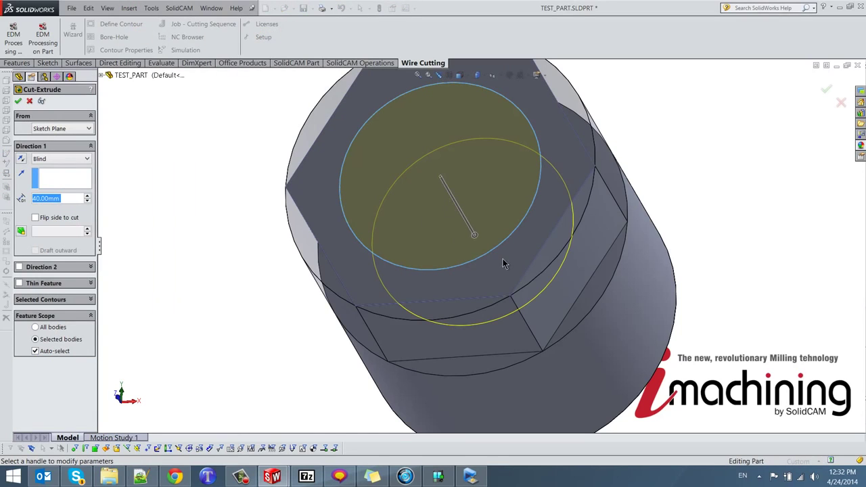
mouse_move(475, 242)
left_mouse_down()
mouse_move(441, 193)
mouse_move(430, 160)
left_mouse_up()
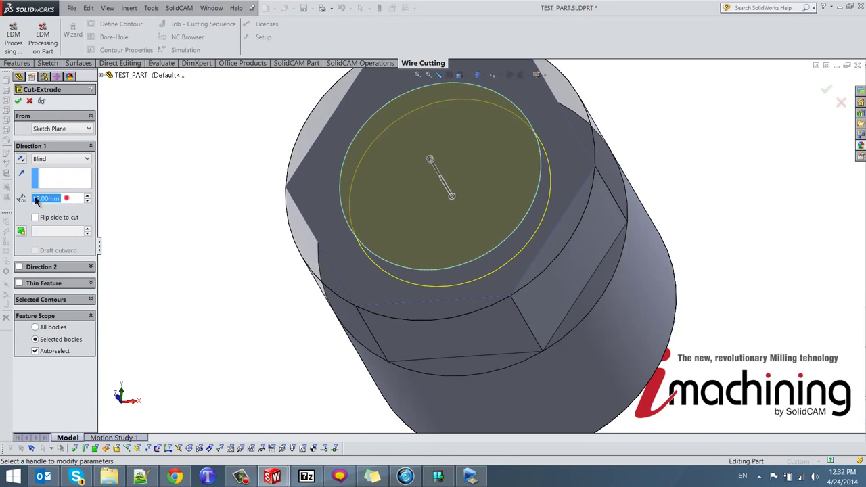
type("15")
key("Return")
left_click(18, 102)
left_click(196, 351)
middle_click_drag(407, 245, 439, 302)
scroll(438, 302, "up", 4)
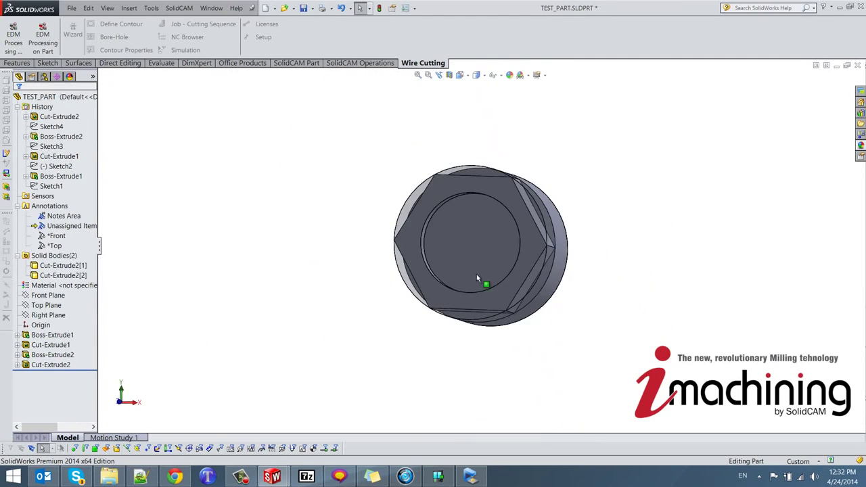
Save the part, create a new SolidCAM milling part from it and widen the part data pane.
left_click(71, 8)
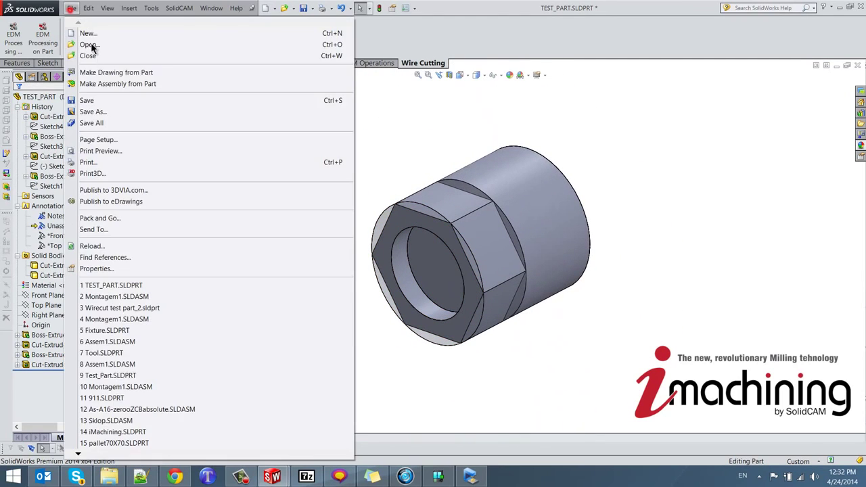
left_click(87, 100)
left_click(180, 8)
left_click(186, 24)
left_click(315, 24)
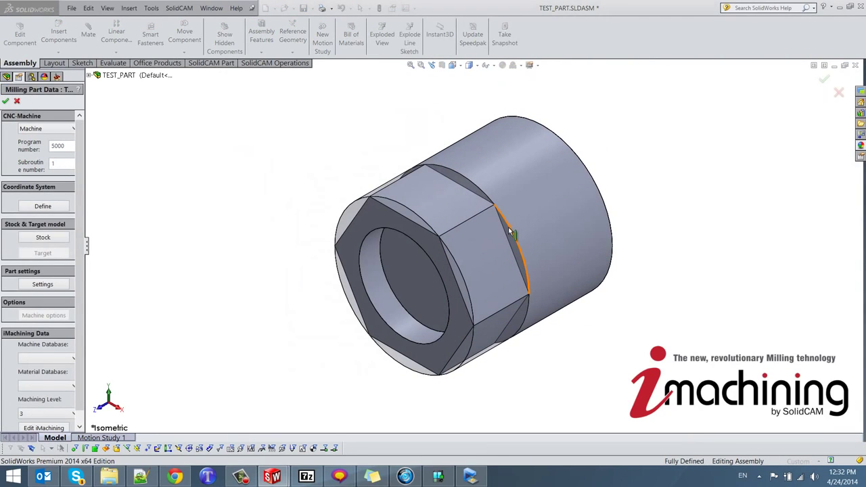
left_click_drag(136, 238, 217, 256)
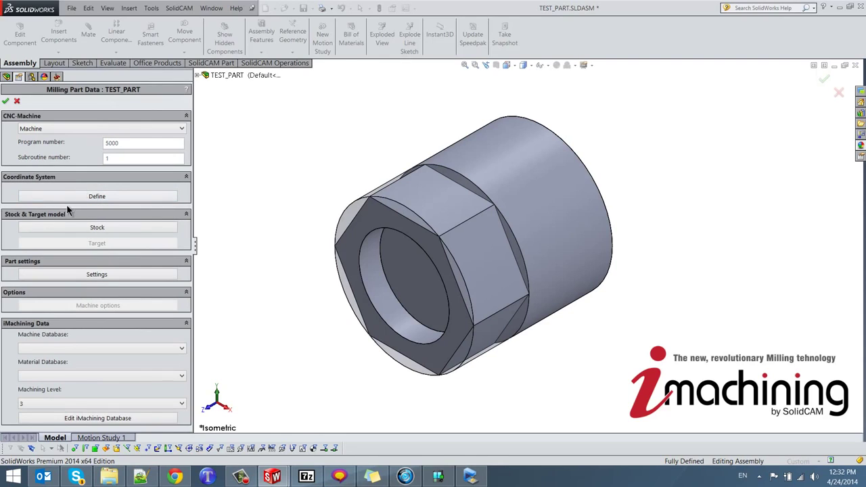
left_click(37, 130)
left_click(61, 127)
left_click(59, 128)
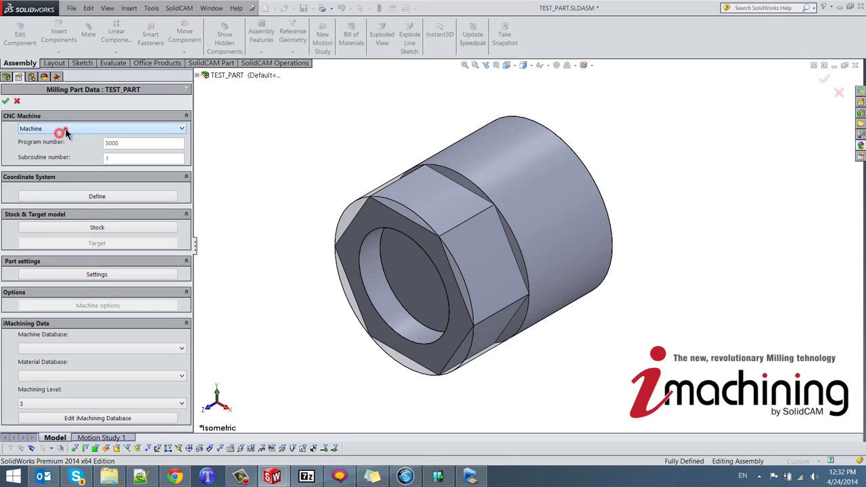
left_click(58, 128)
Define the machine coordinate system on the round pocket's cylindrical face, with the origin at the centre of the revolution face.
left_click(69, 200)
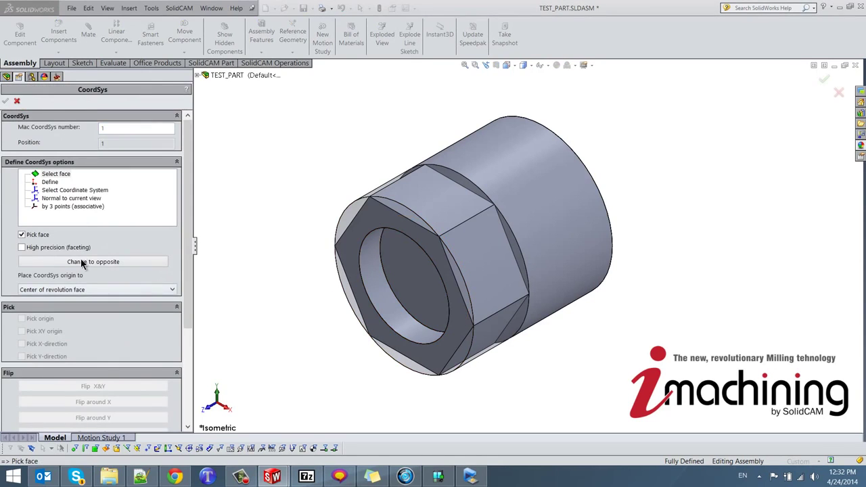
left_click(382, 303)
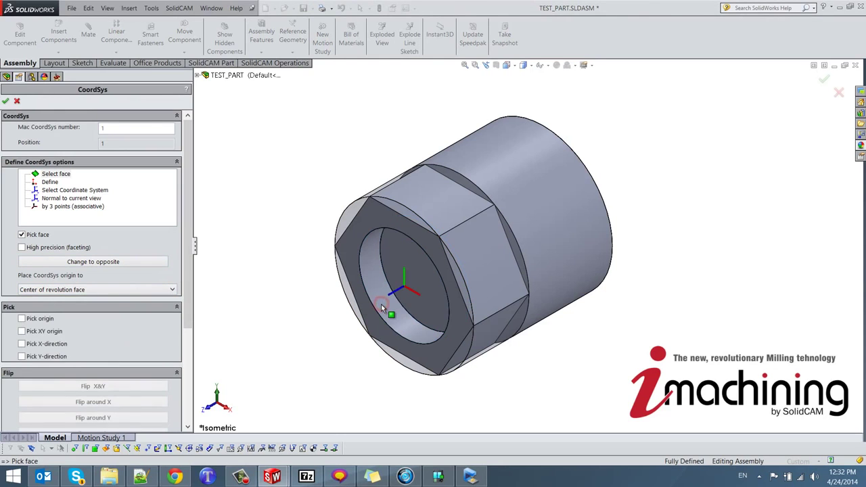
mouse_move(472, 275)
middle_mouse_down()
mouse_move(435, 238)
mouse_move(438, 264)
mouse_move(469, 246)
mouse_move(467, 264)
middle_mouse_up()
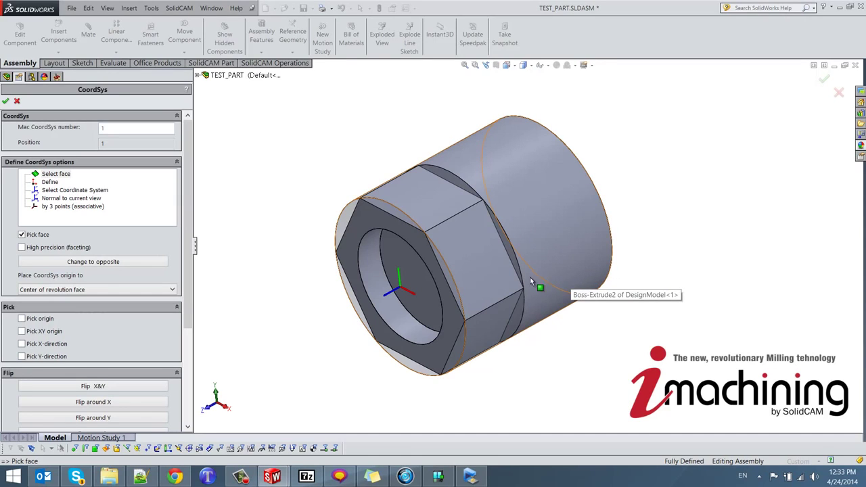
left_click(384, 294)
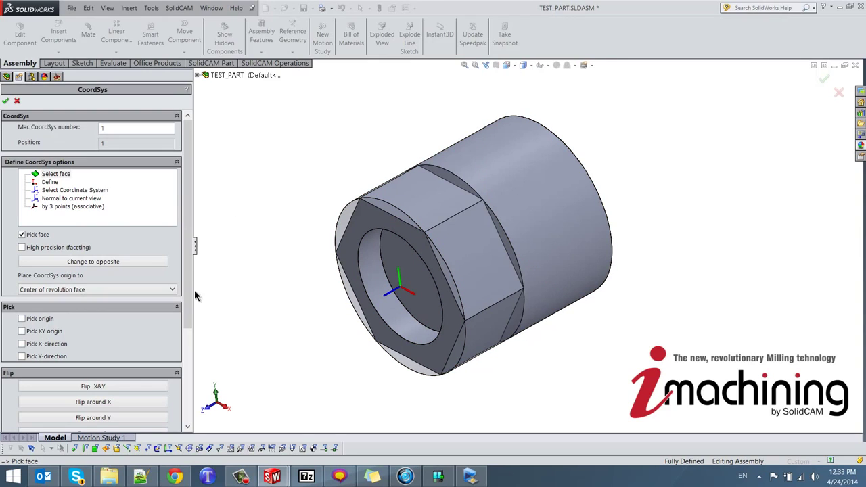
Flip the coordinate system around X and around Z, and accept it with the default machining levels.
scroll(184, 342, "down", 2)
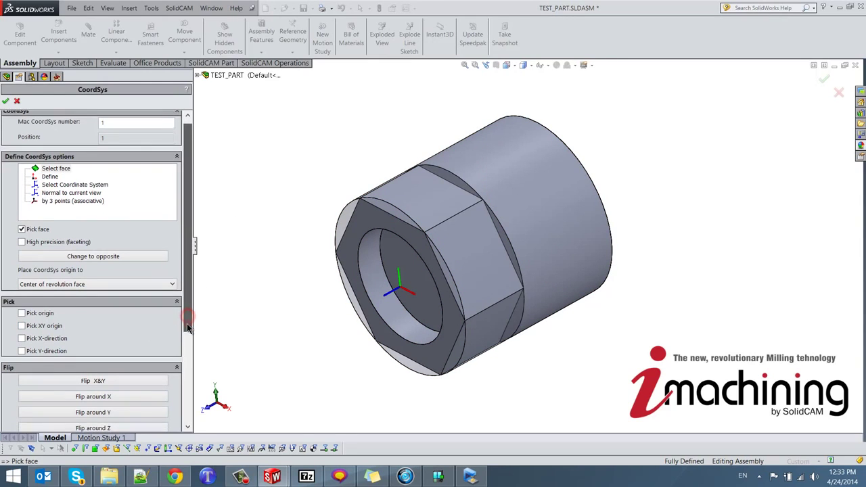
left_click(122, 376)
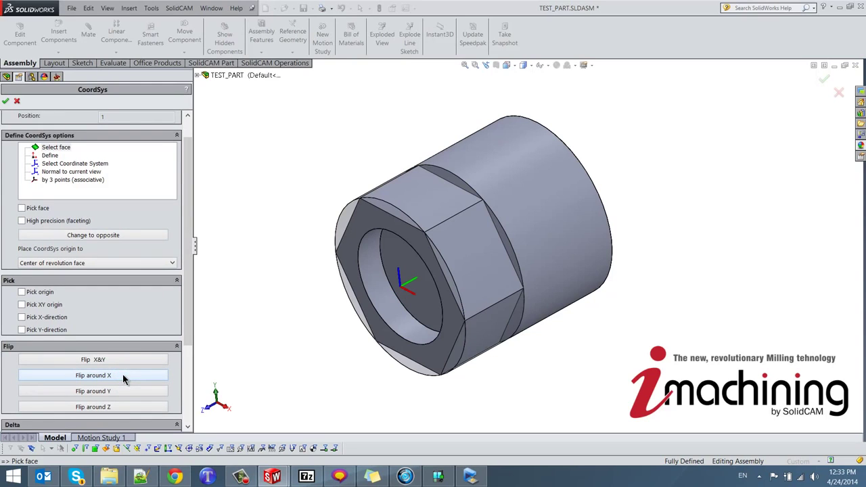
left_click(109, 409)
middle_click_drag(485, 295, 533, 277)
scroll(448, 259, "down", 3)
scroll(560, 264, "up", 3)
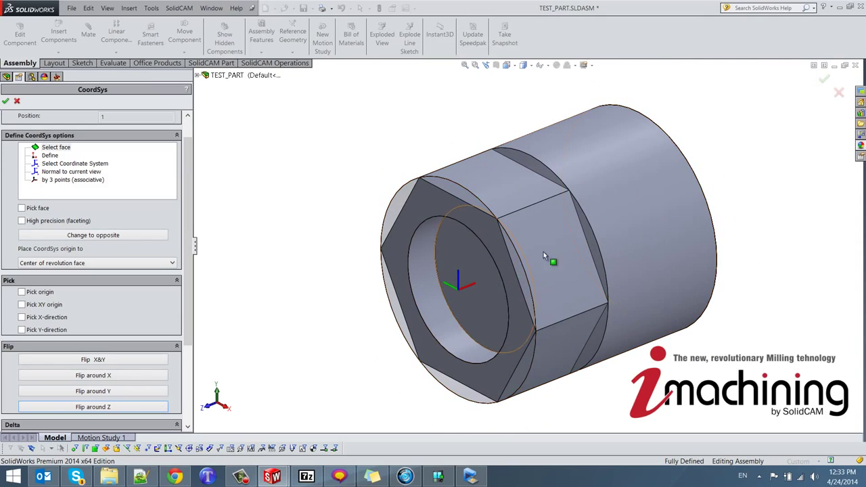
left_click(469, 293)
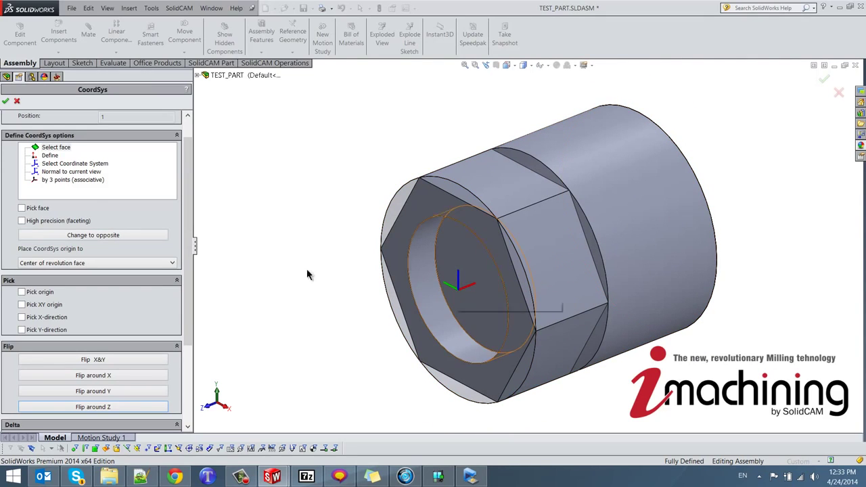
left_click(5, 103)
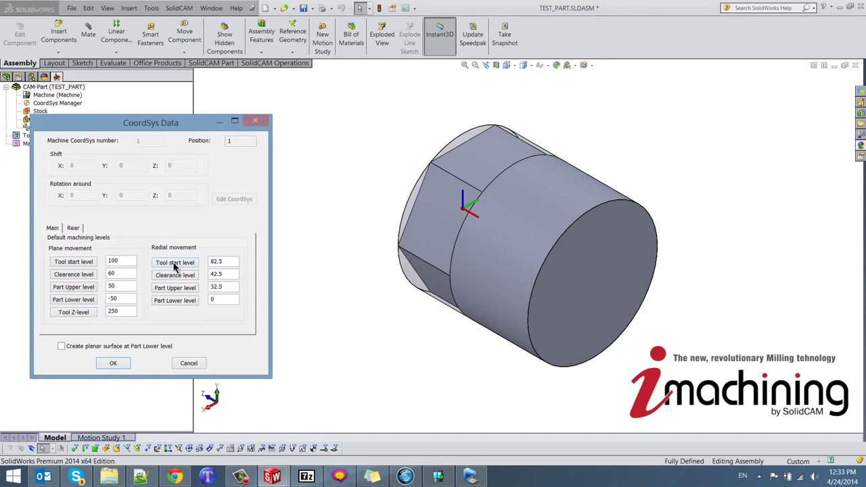
left_click(114, 364)
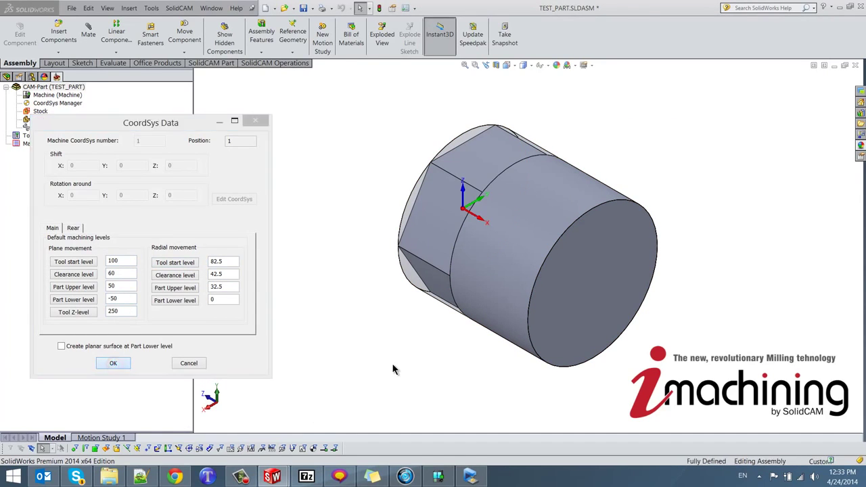
left_click(5, 101)
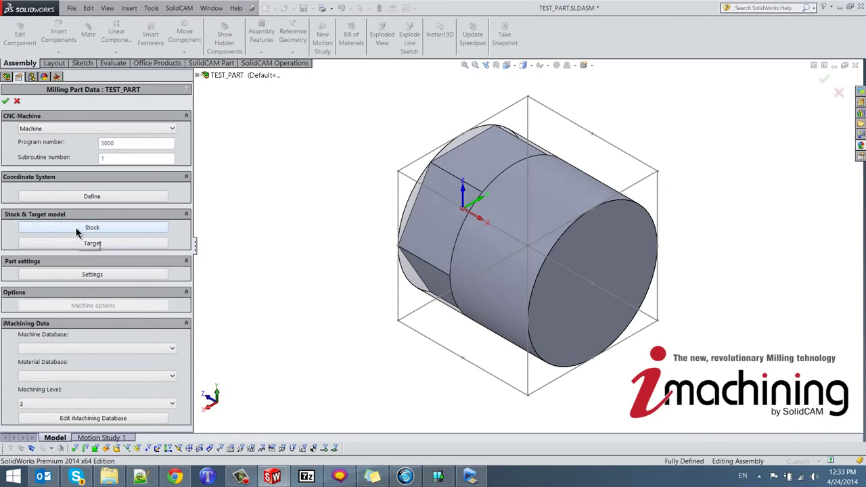
Define the stock as a 3D Model from the transparent outer cylinder, with a facet tolerance of 0.01.
left_click(75, 227)
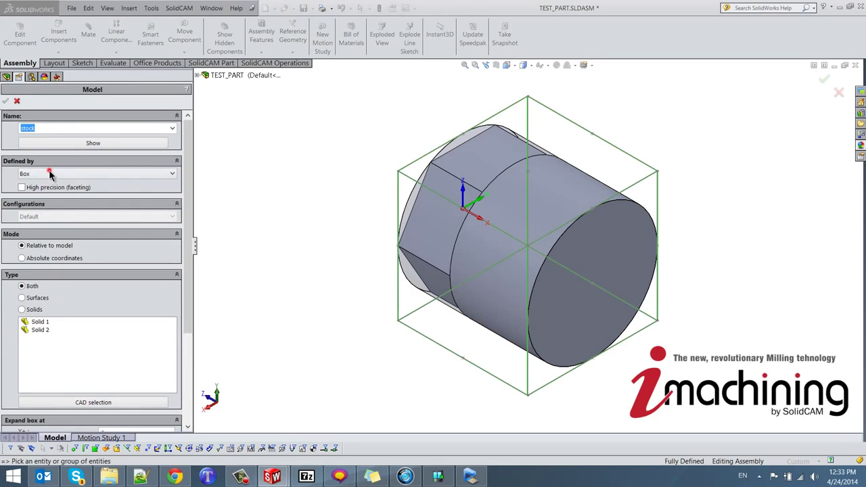
left_click(49, 172)
left_click(38, 200)
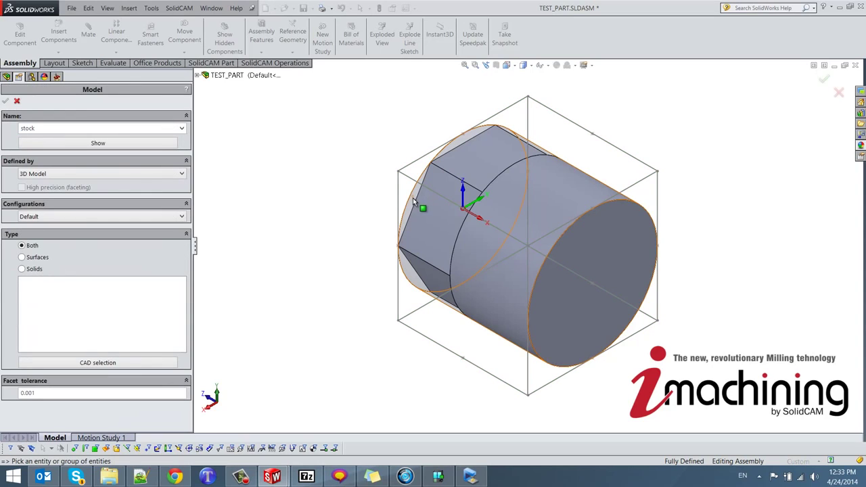
scroll(491, 197, "down", 5)
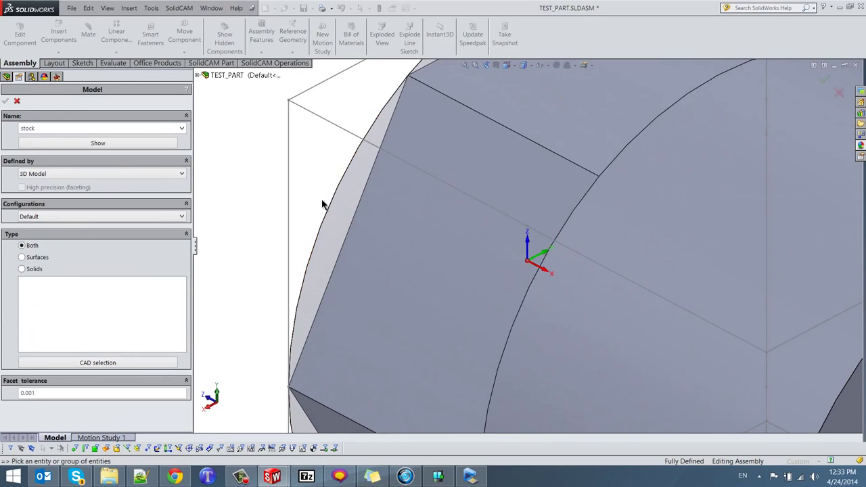
left_click(348, 201)
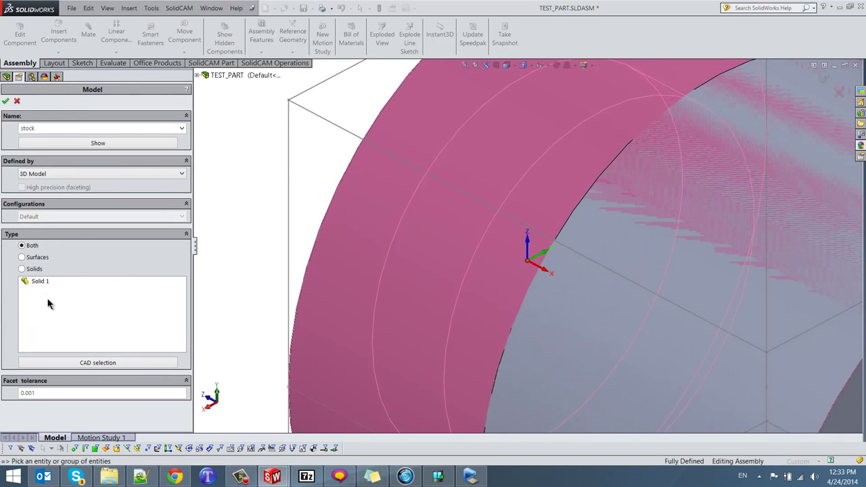
double_click(53, 392)
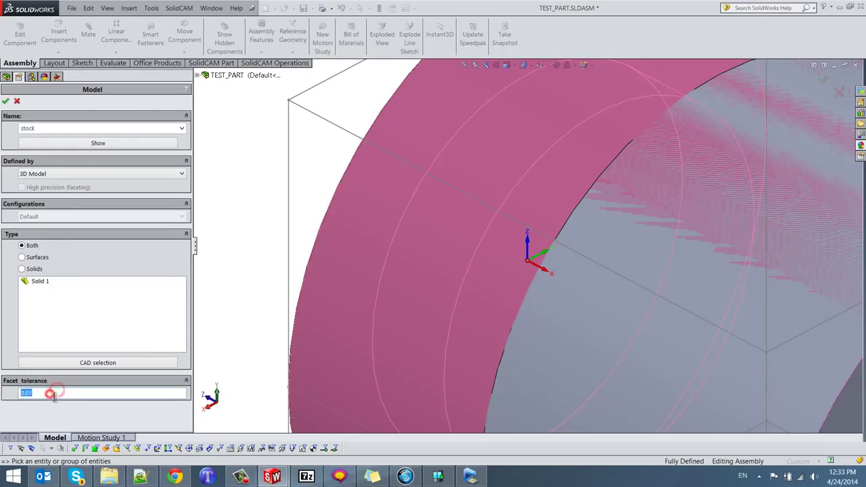
left_click(6, 100)
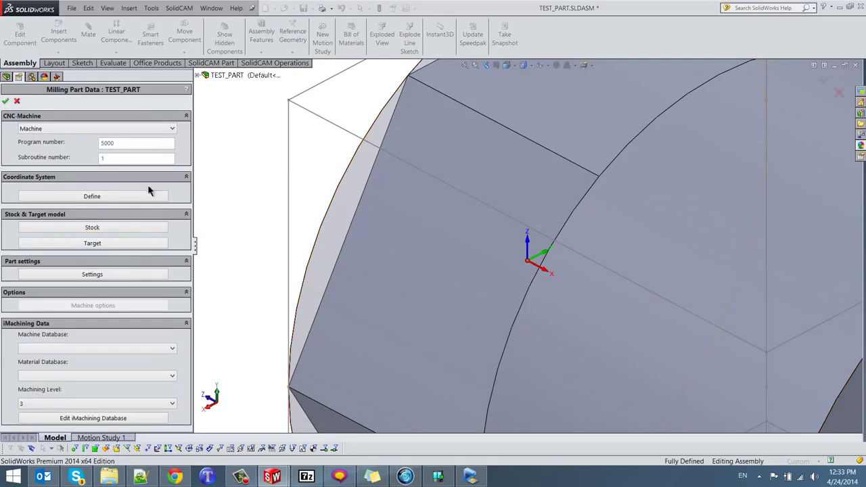
Define the target from the hexagonal design solid only, removing the stock cylinder from the selection, and accept the milling part data.
left_click(102, 244)
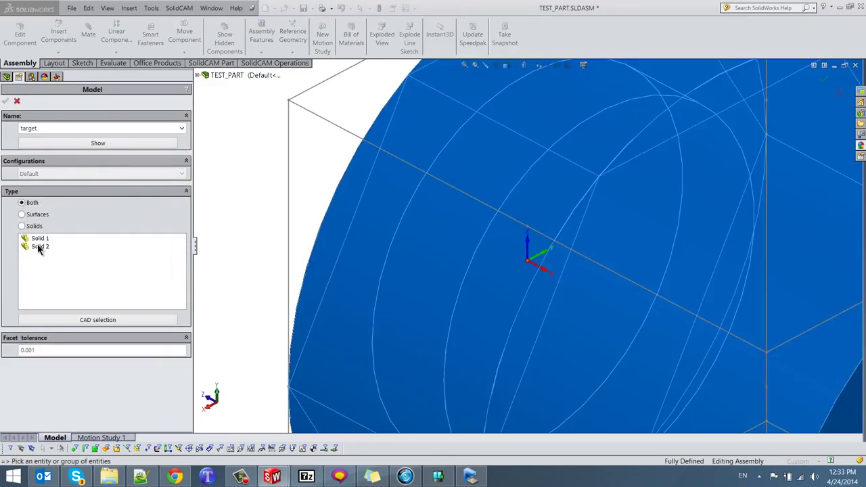
left_click(39, 246)
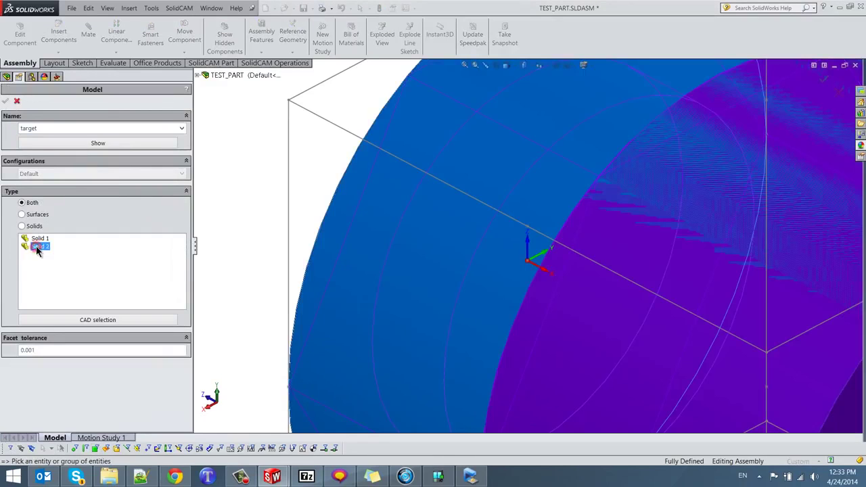
left_click(40, 239)
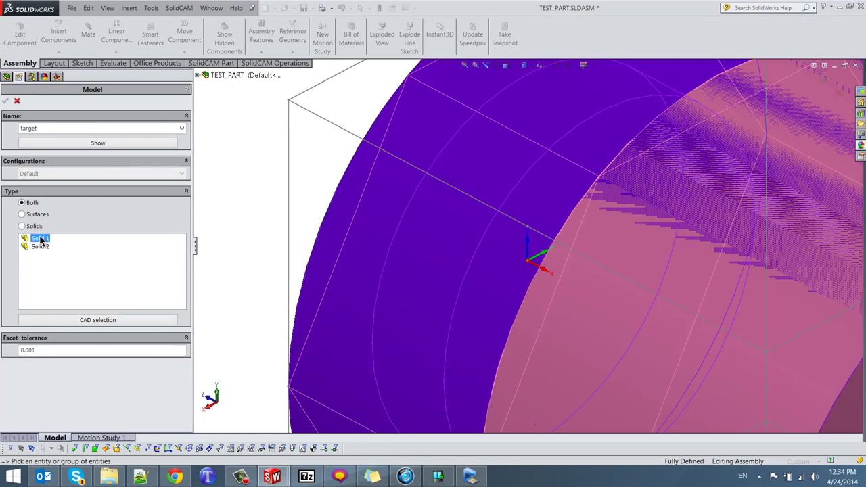
key("Delete")
left_click(50, 261)
left_click(56, 242)
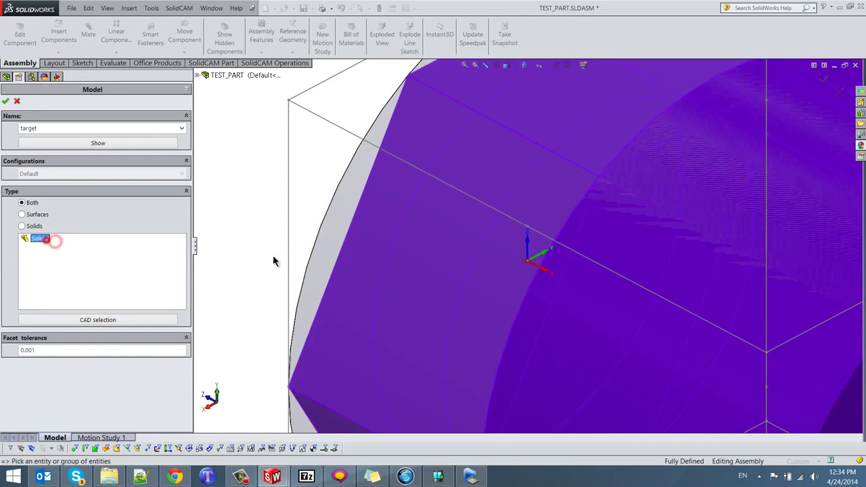
middle_click_drag(447, 249, 552, 205)
scroll(551, 205, "up", 6)
middle_click_drag(485, 253, 555, 296)
left_click(5, 100)
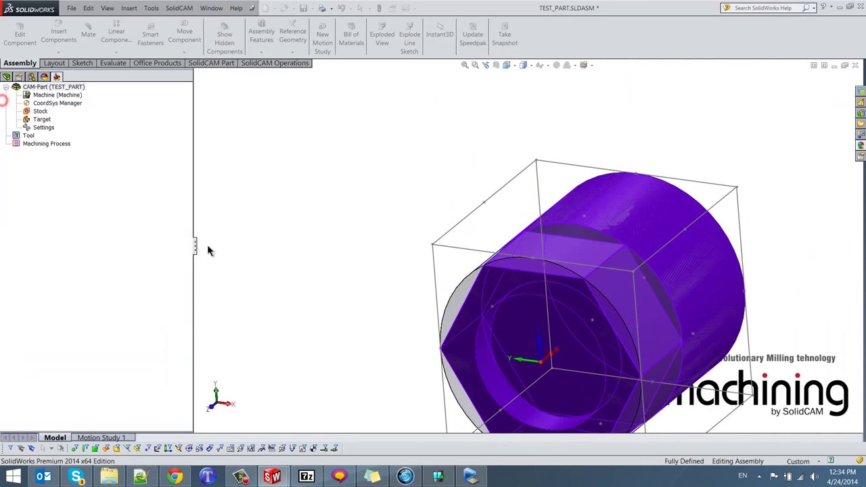
left_click(5, 101)
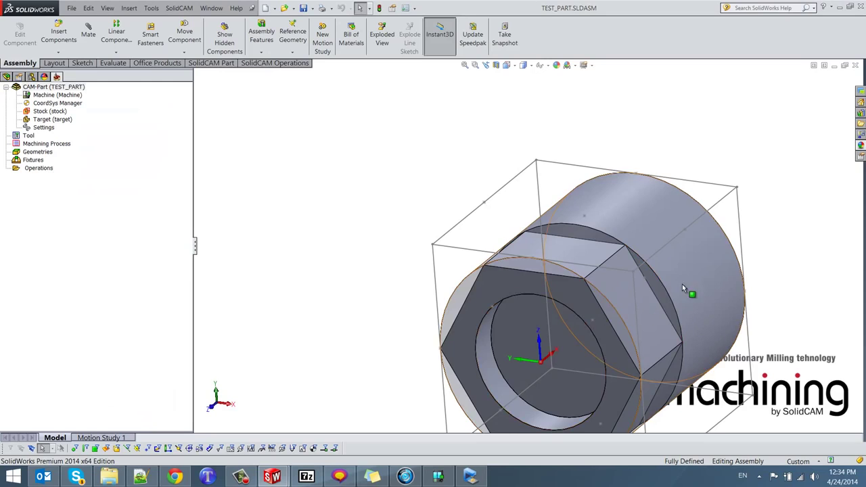
Hide the CAM component's bounding-box sketch around the part.
middle_click_drag(682, 286, 684, 315)
scroll(681, 313, "up", 2)
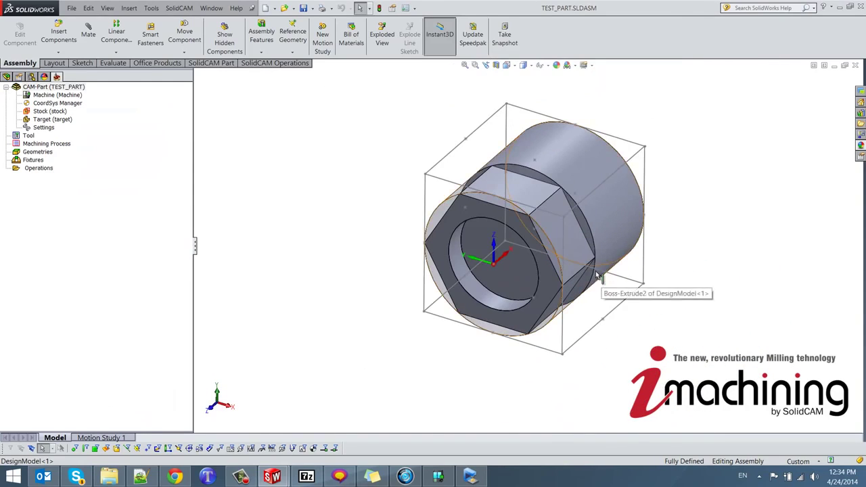
left_click(451, 153)
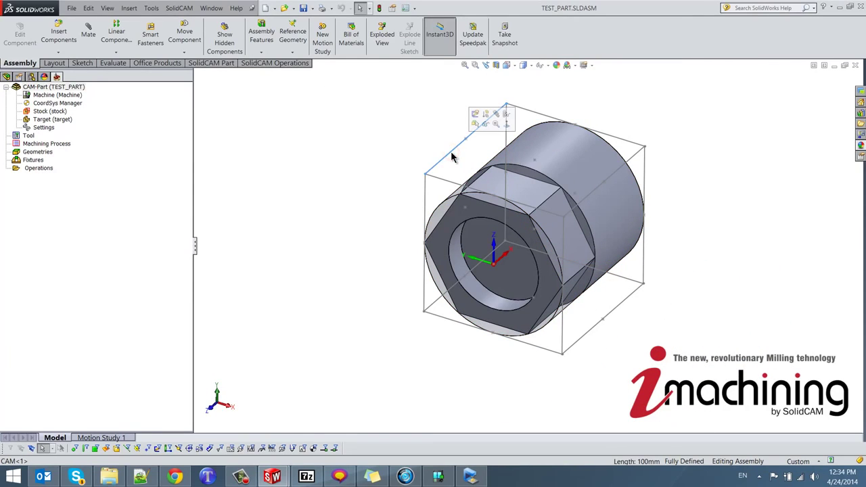
left_click(486, 129)
left_click(379, 161)
middle_click_drag(538, 235, 517, 240)
middle_click_drag(442, 150, 481, 174)
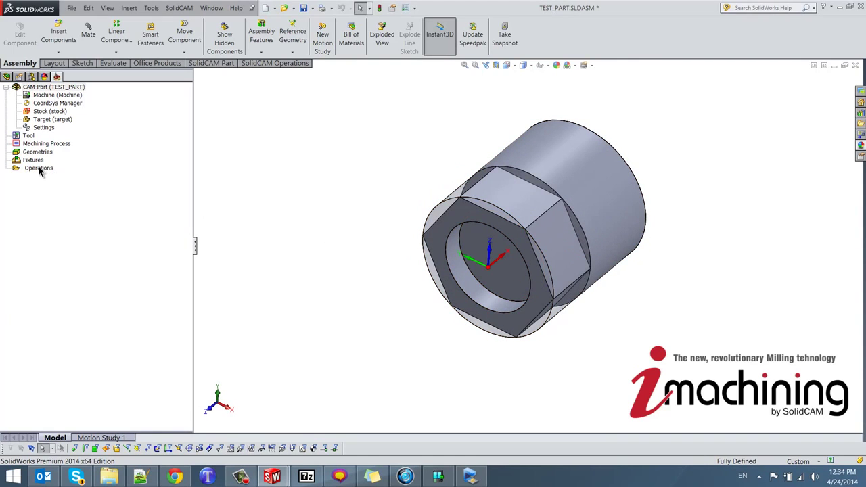
middle_click_drag(532, 273, 526, 253)
scroll(527, 252, "down", 2)
scroll(532, 238, "up", 4)
scroll(554, 177, "down", 4)
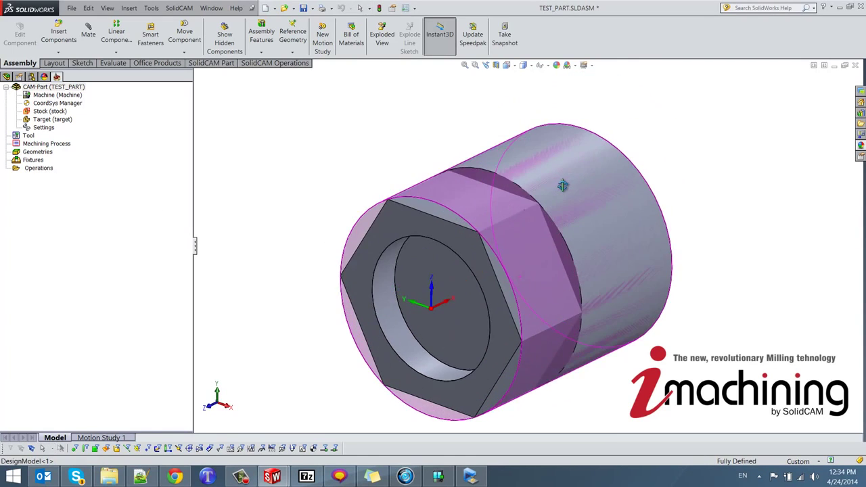
middle_click_drag(576, 182, 526, 251)
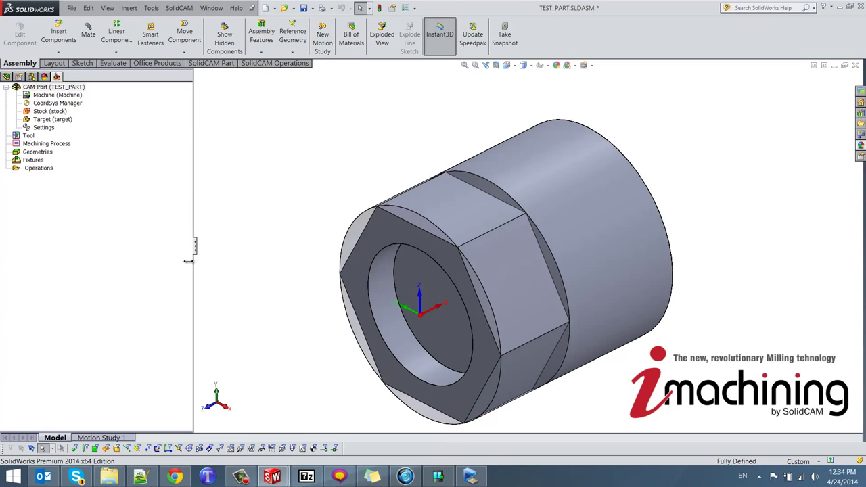
Open the machine setup for the operations and move its dialog clear of the model.
right_click(35, 170)
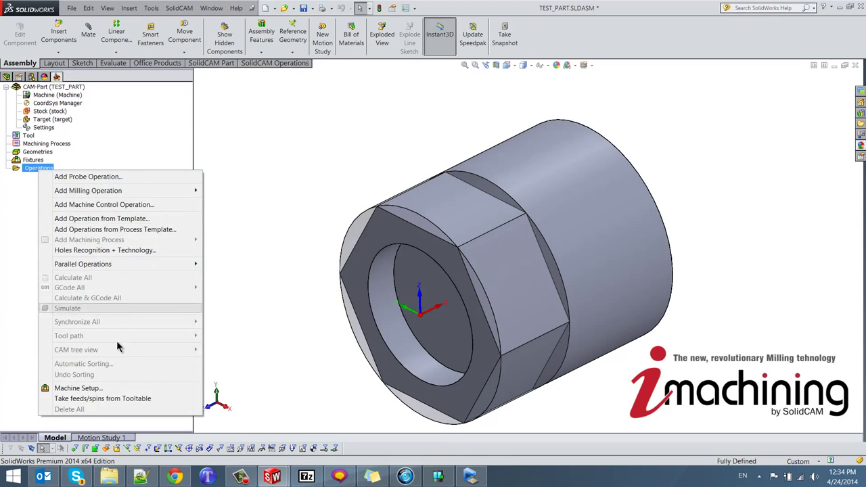
left_click(76, 387)
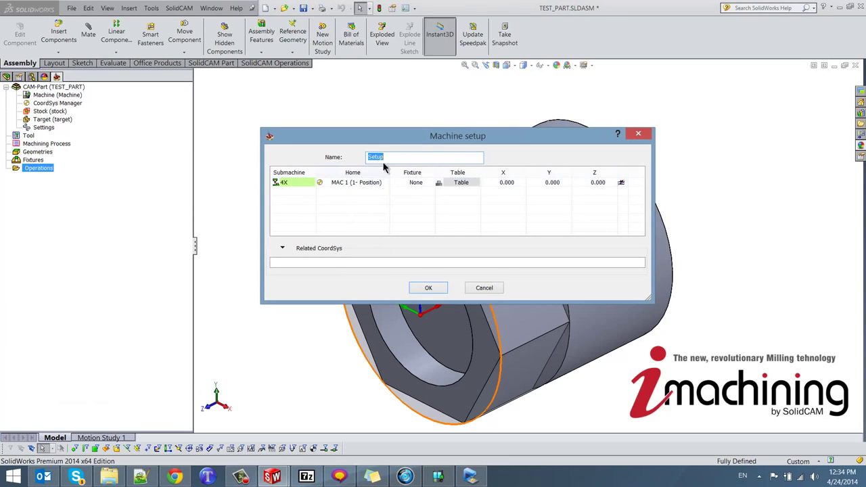
left_click_drag(409, 140, 221, 85)
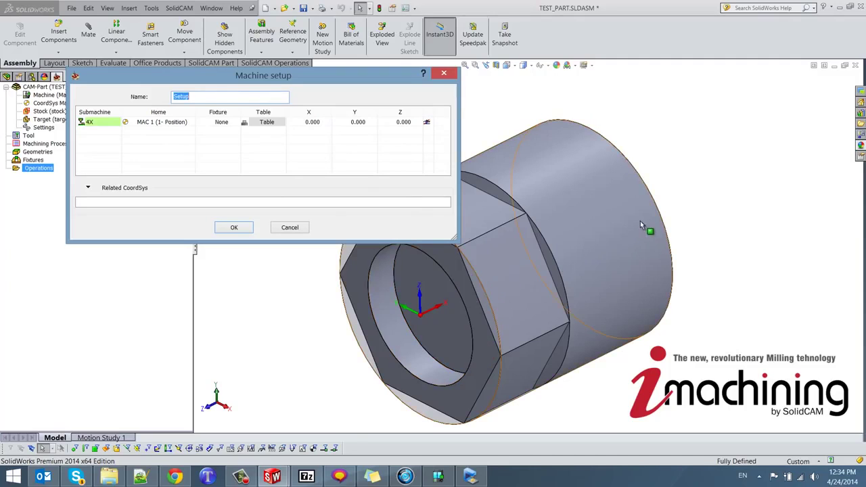
Set the table's X offset in the machine setup to 100 by picking a point on the part's flat rear face.
middle_click_drag(572, 245, 622, 246)
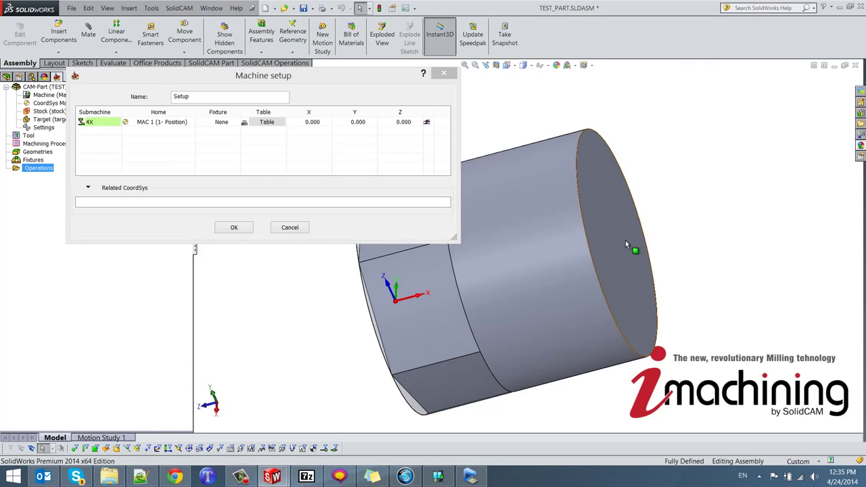
middle_click_drag(628, 246, 453, 279)
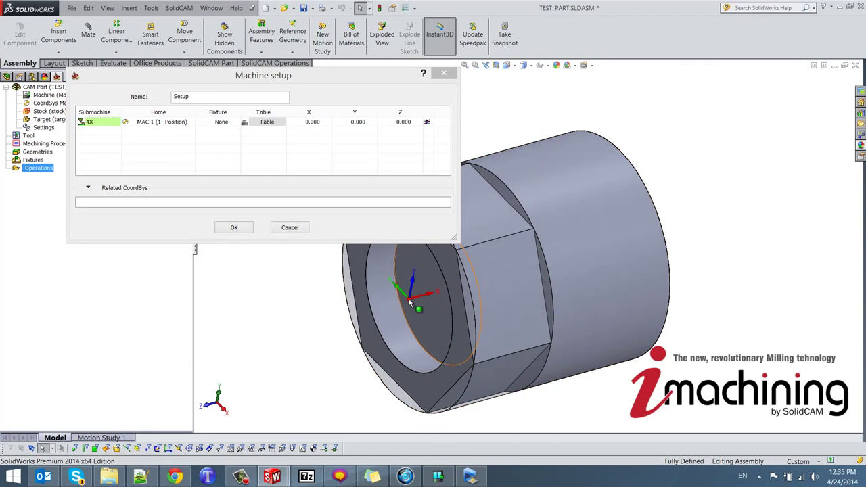
left_click(313, 123)
left_click(322, 131)
middle_click_drag(699, 286, 601, 245)
left_click(595, 239)
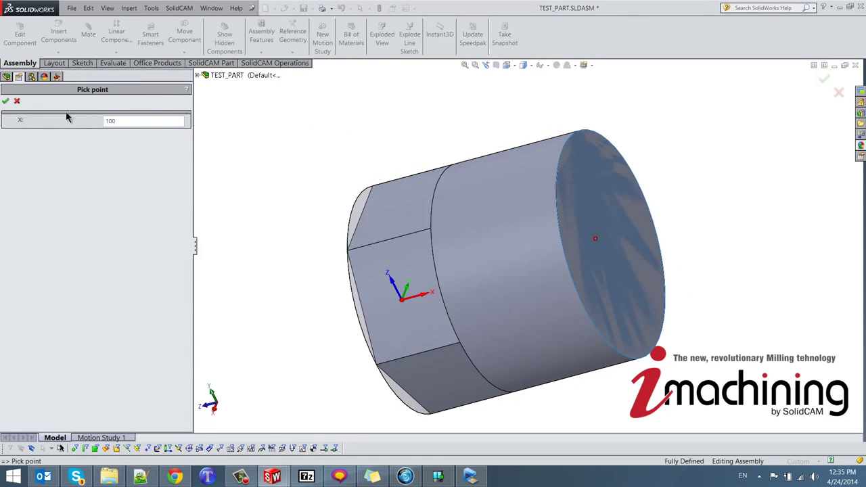
left_click(6, 100)
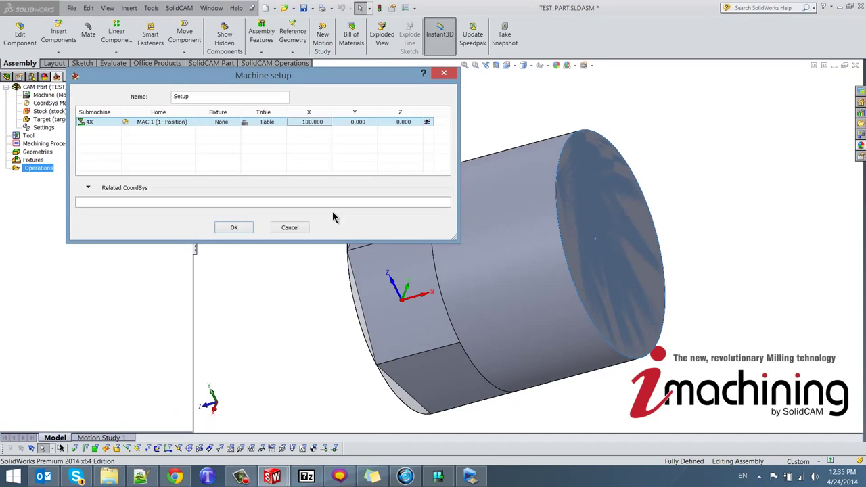
Change the table's X offset to -100, preview the resulting position on the part's rear face, and accept the machine setup.
left_click(305, 122)
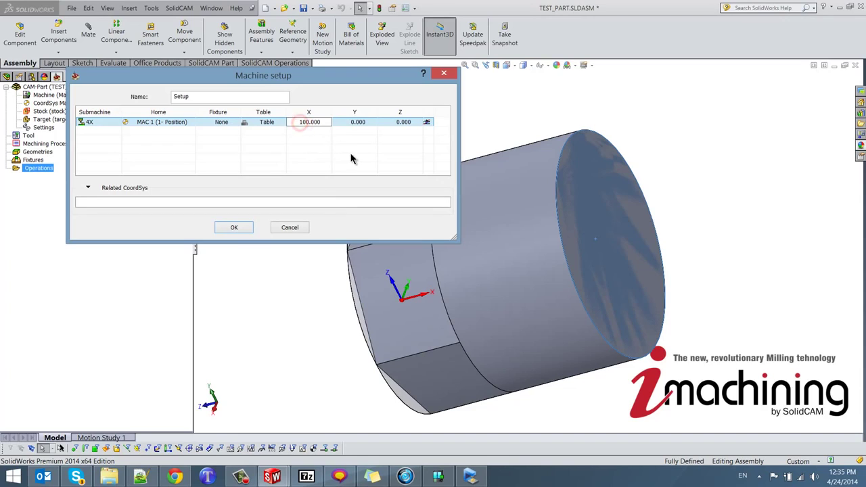
key("Return")
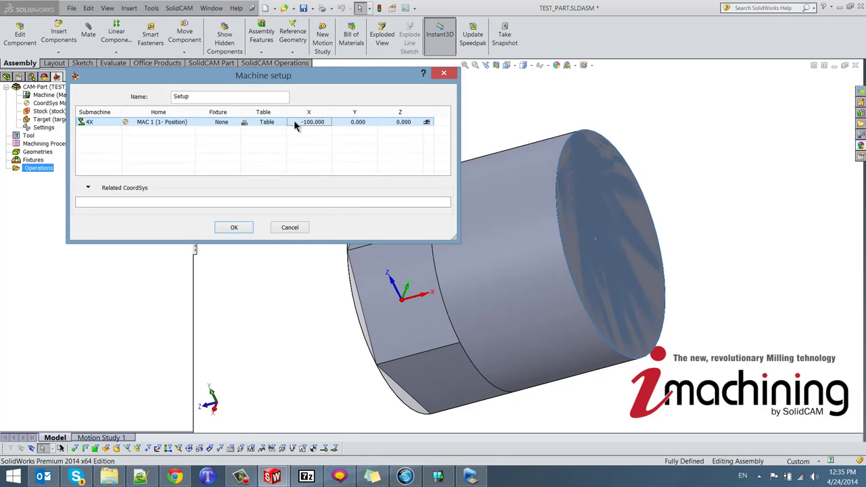
left_click(427, 122)
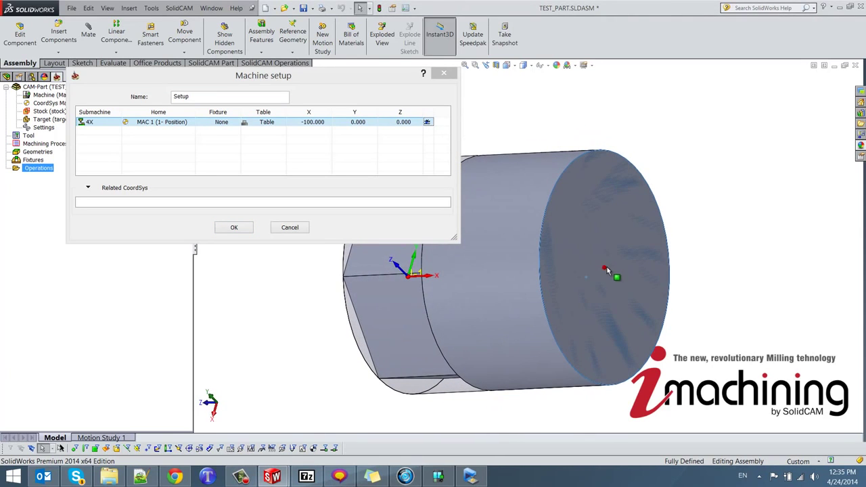
middle_click_drag(621, 280, 378, 223)
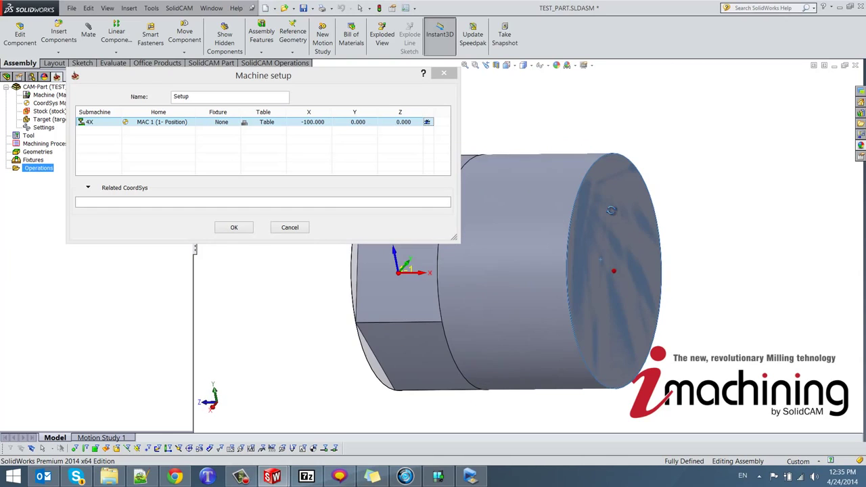
left_click(234, 227)
Add a Face milling operation and start a new geometry for it with the type Faces.
right_click(42, 168)
mouse_move(188, 186)
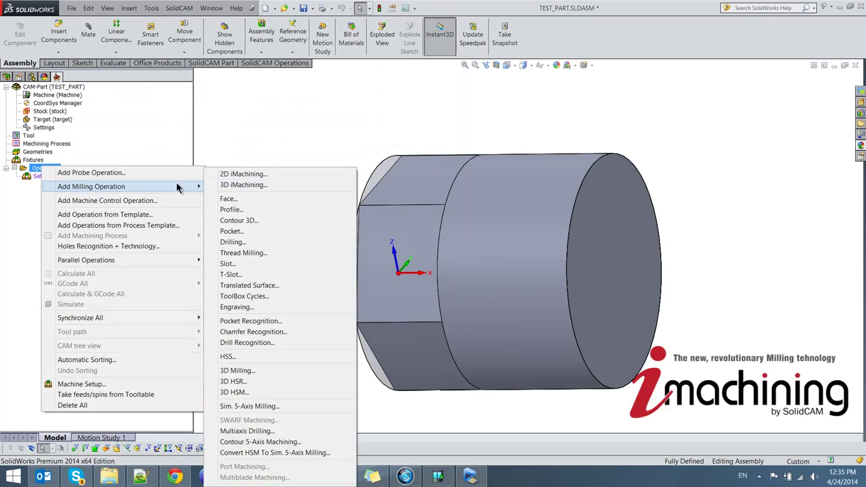
left_click(284, 202)
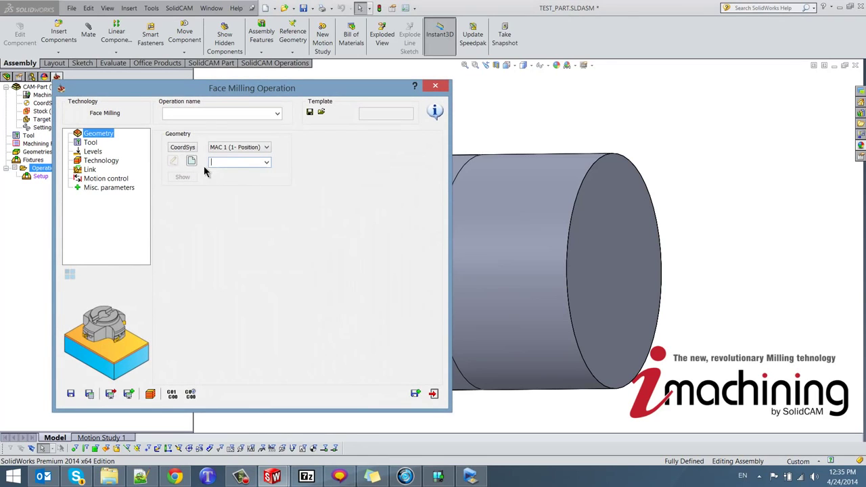
left_click(192, 161)
left_click(22, 169)
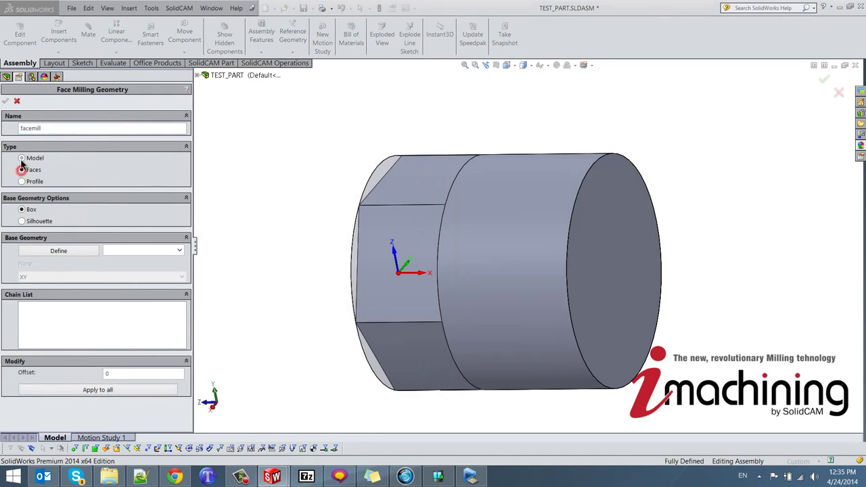
Define the base geometry from the upper flat of the design model's hexagonal end beneath the stock, and accept the facemill geometry.
left_click(40, 251)
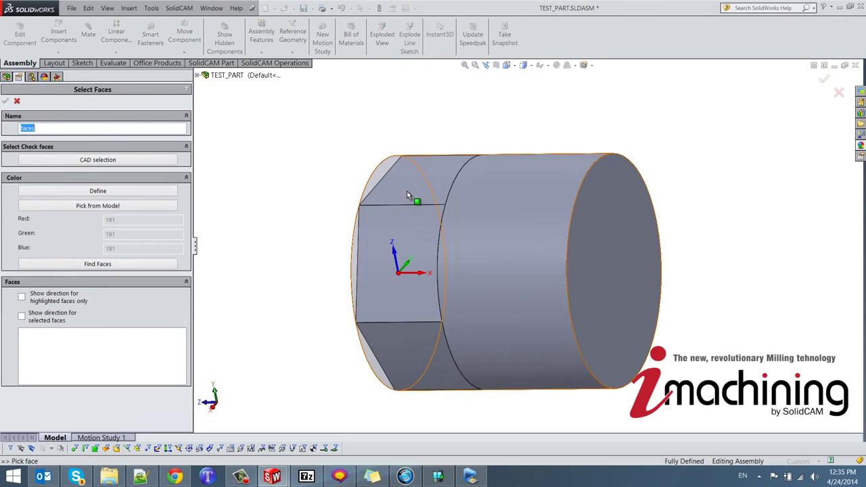
right_click(403, 186)
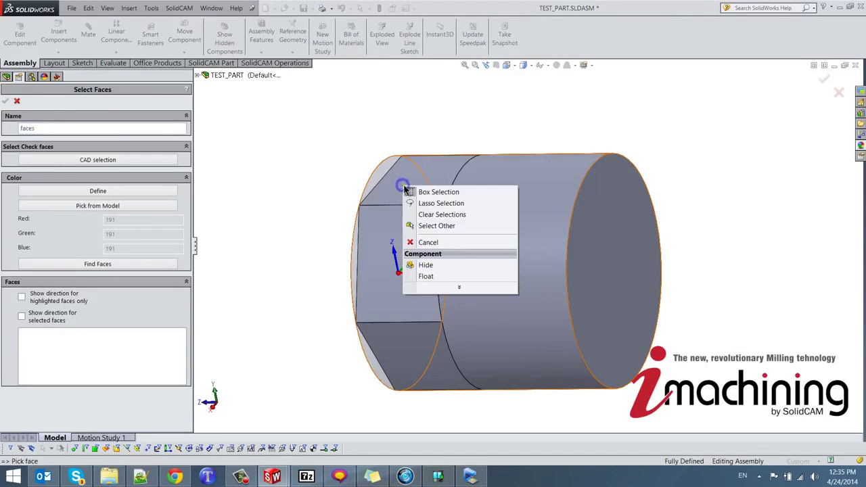
left_click(436, 225)
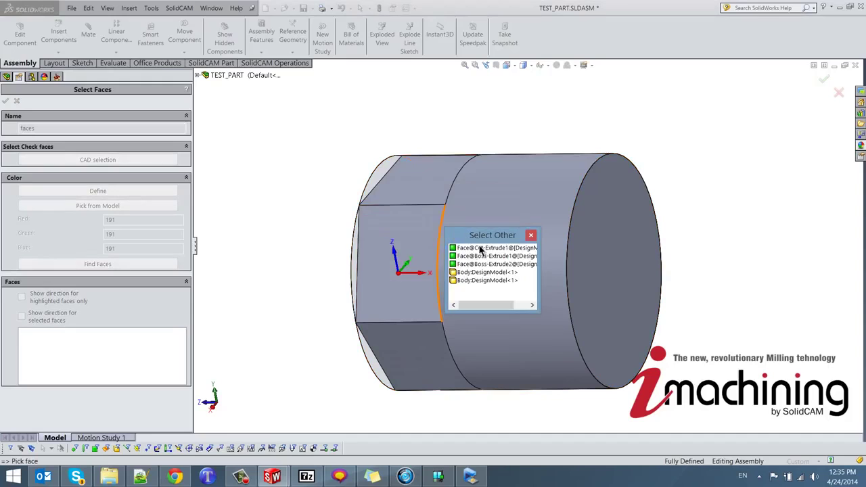
left_click(464, 250)
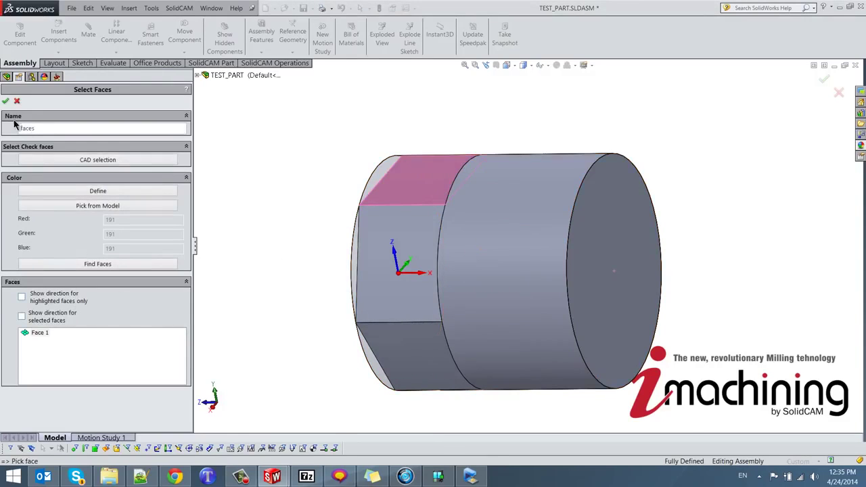
left_click(5, 101)
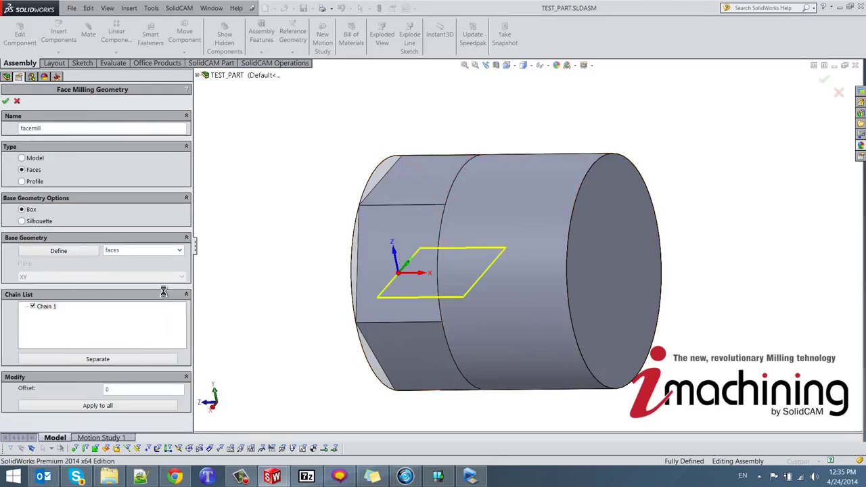
mouse_move(433, 234)
middle_mouse_down()
mouse_move(448, 383)
mouse_move(447, 234)
middle_mouse_up()
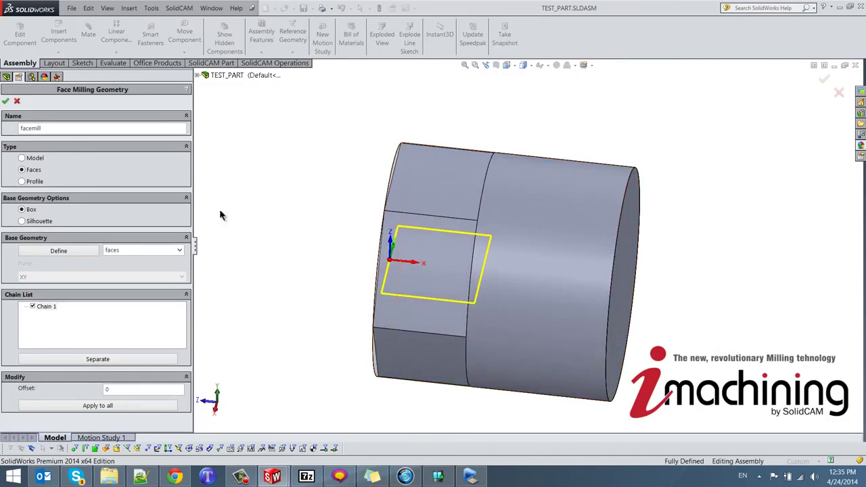
left_click(5, 102)
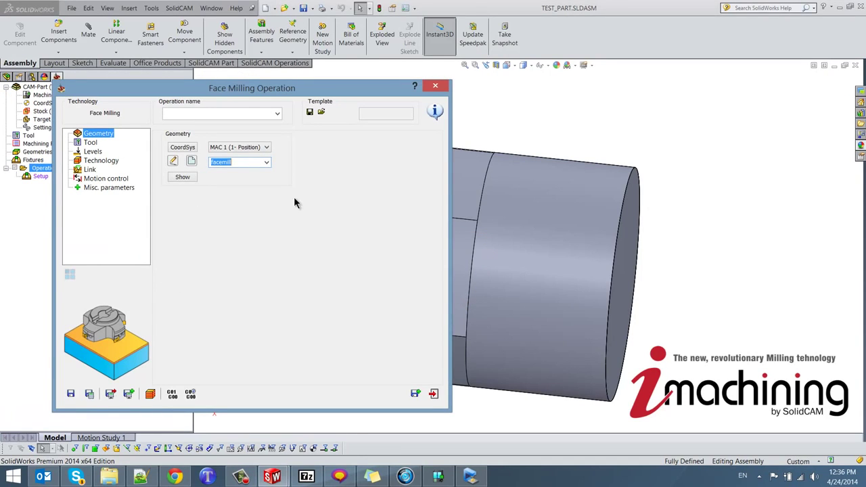
Add a new end mill as the tool for the face milling operation.
left_click_drag(287, 88, 276, 110)
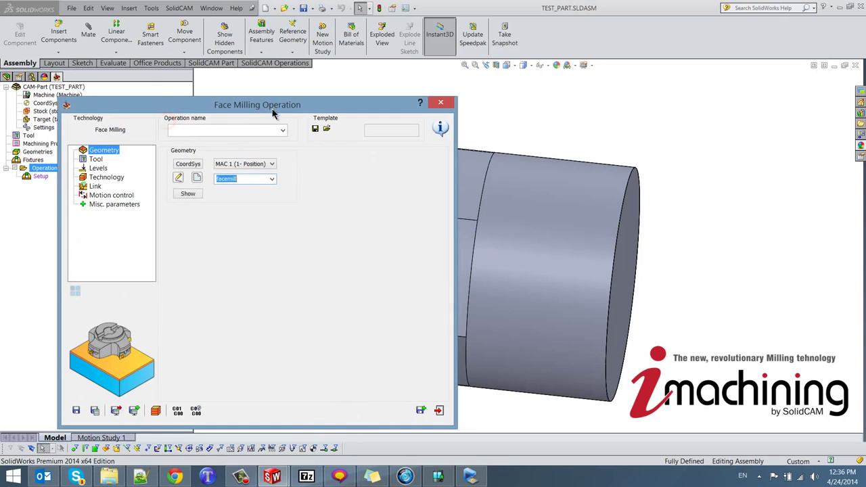
left_click_drag(343, 110, 324, 109)
left_click(81, 158)
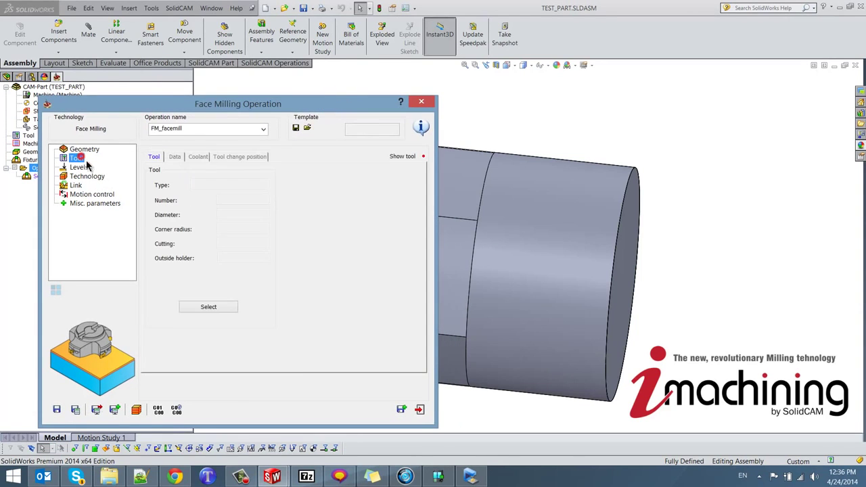
left_click(209, 307)
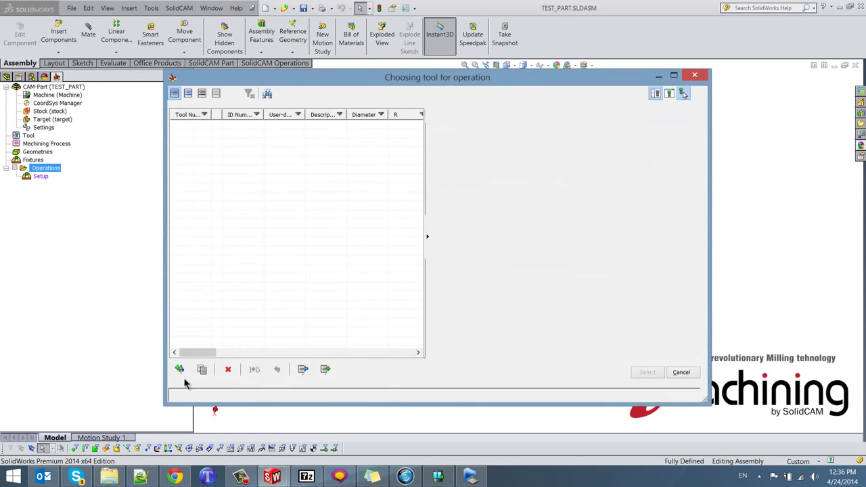
left_click(182, 369)
double_click(441, 132)
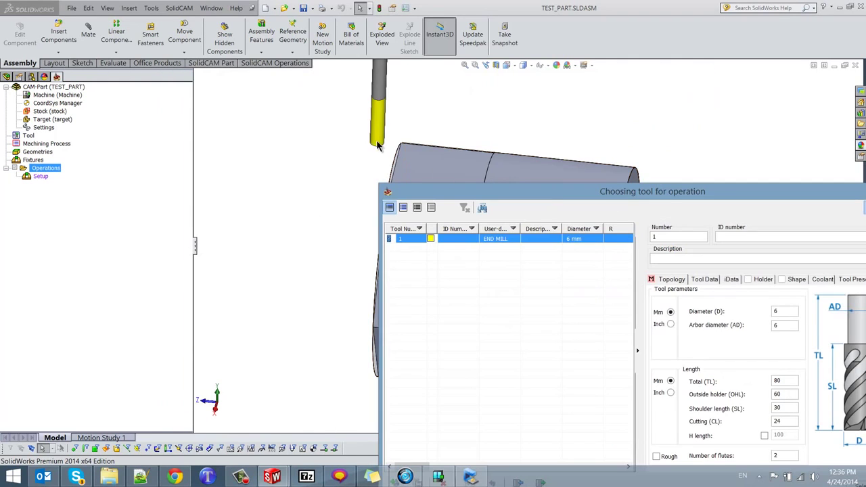
Set both the diameter and the arbor diameter of the end mill to 25 mm.
left_click_drag(664, 192, 491, 120)
left_click_drag(613, 238, 502, 231)
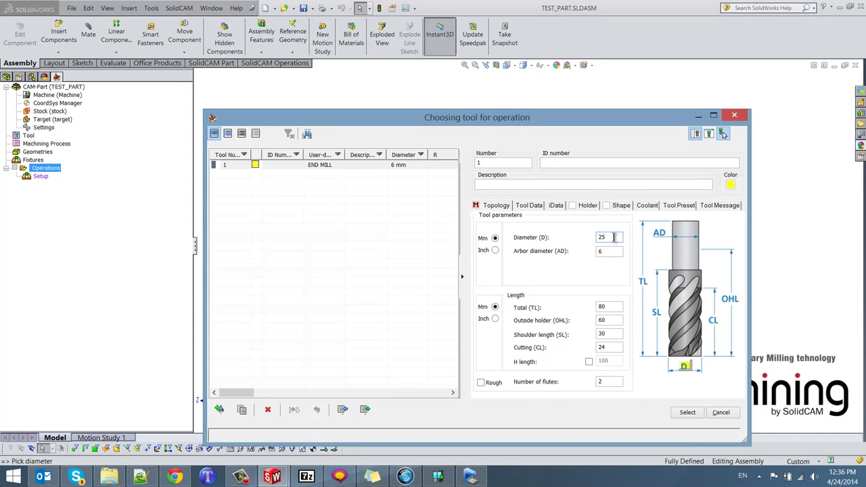
left_click(613, 237)
left_click(614, 251)
left_click_drag(502, 122, 490, 145)
left_click(636, 263)
type("25")
left_click(641, 276)
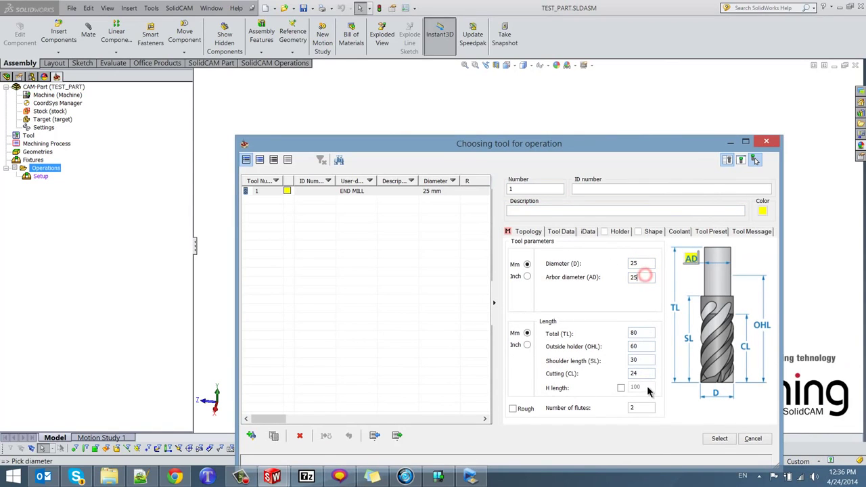
Try the local holder HSK A 63 ER 16x80 on the end mill and compare it with the part.
left_click(606, 235)
left_click(537, 279)
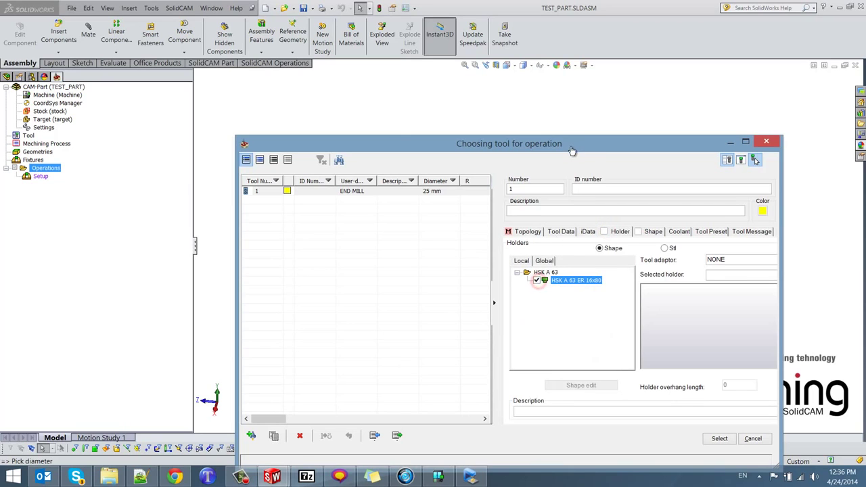
left_click_drag(571, 148, 583, 414)
middle_click_drag(401, 215, 414, 240)
scroll(411, 249, "up", 5)
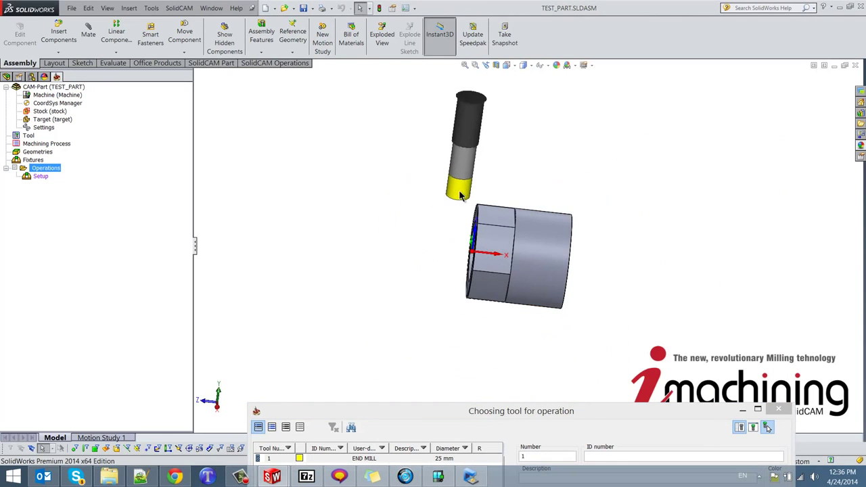
left_click(534, 410)
left_click(513, 303)
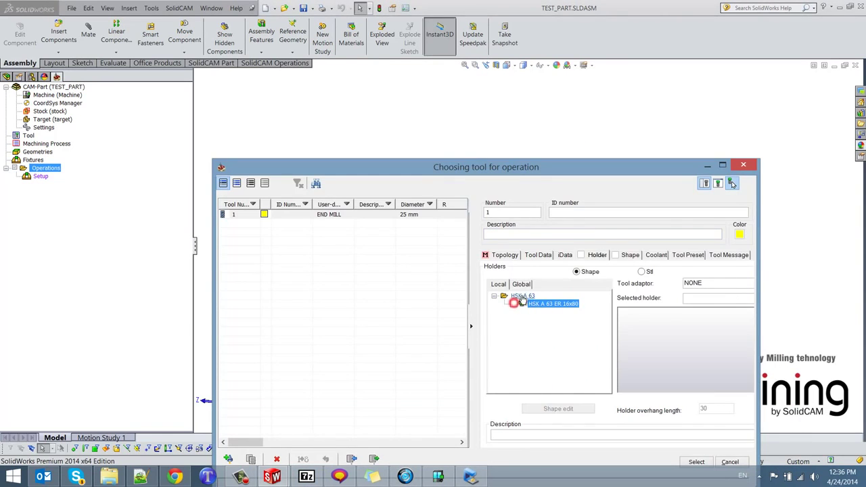
Try the global holder HSK A 63 ER 16x120 on the end mill.
left_click(521, 284)
left_click(553, 320)
left_click(553, 330)
left_click(553, 311)
left_click(549, 298)
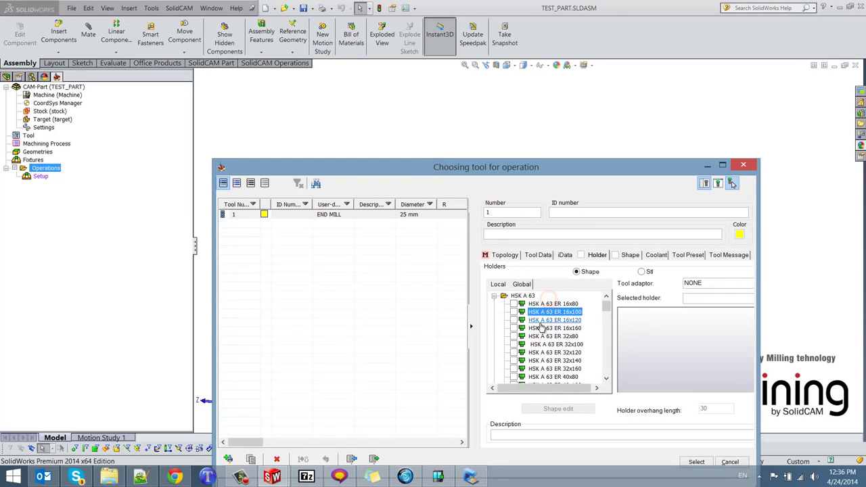
left_click(513, 322)
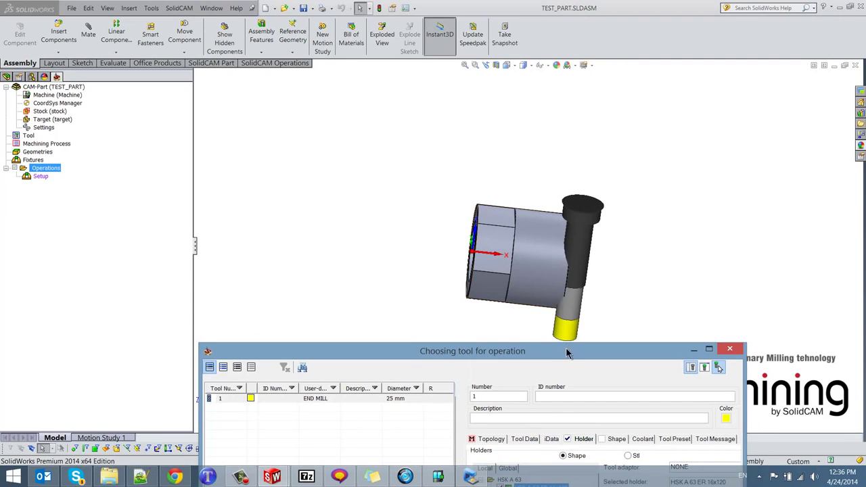
left_click(504, 293)
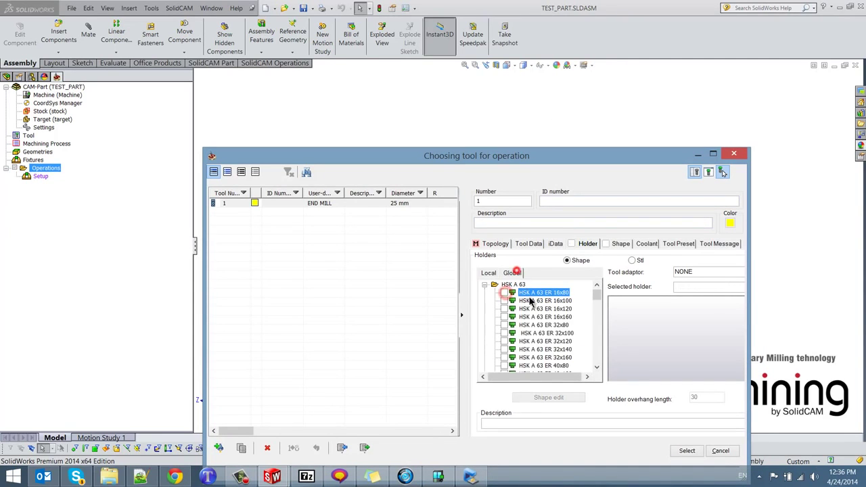
Assign the global holder HSK A 63 ER 32x120 to the end mill, check it beside the part, and select the tool for the operation.
left_click(568, 261)
left_click(517, 274)
left_click(521, 341)
left_click(538, 356)
left_click(672, 332)
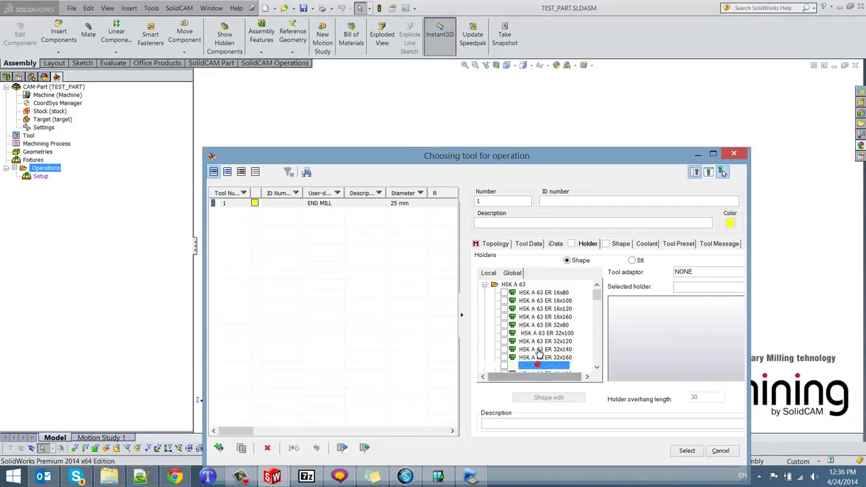
left_click(554, 341)
left_click(503, 342)
left_click_drag(539, 158, 545, 328)
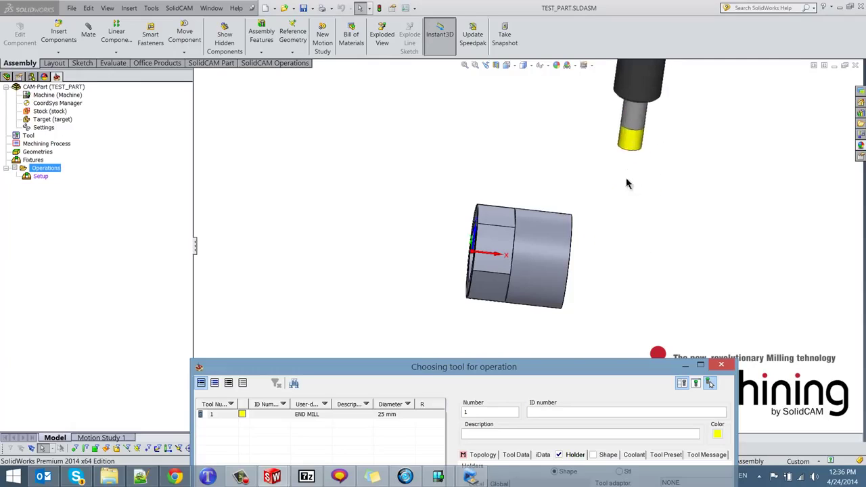
left_click(550, 370)
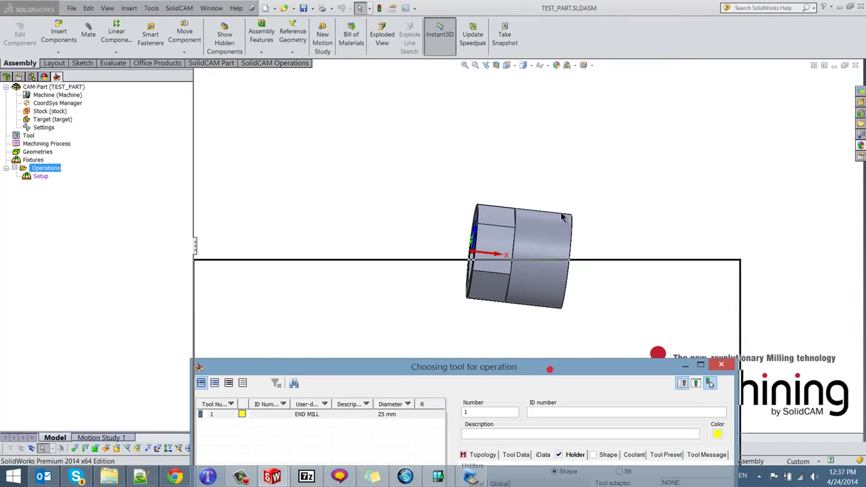
left_click(685, 442)
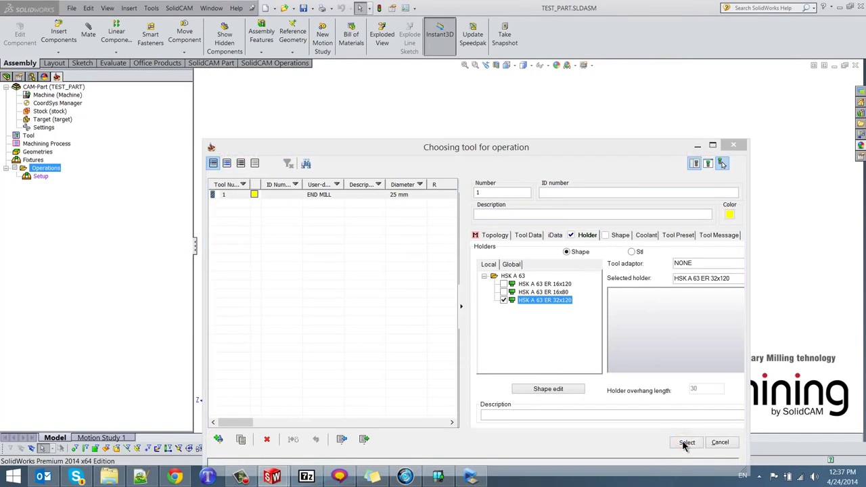
Review the tool's feed and spin data and inspect the operation's upper level against the top of the stock cylinder.
left_click(175, 156)
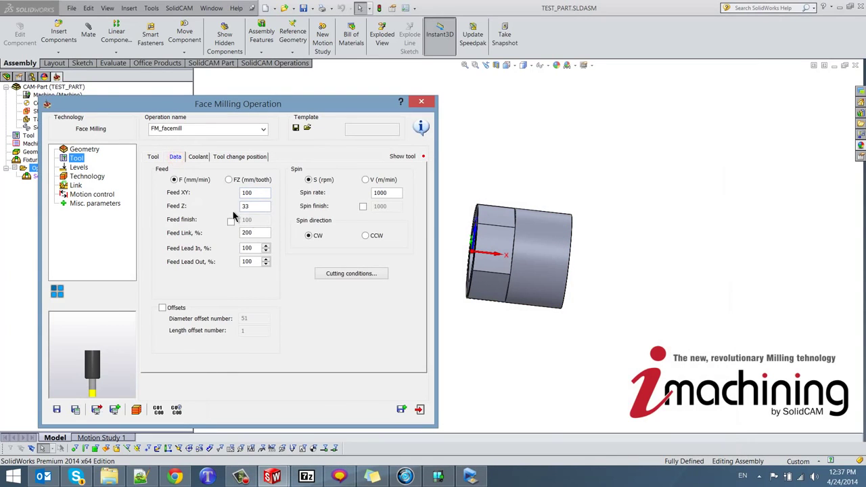
left_click(78, 168)
left_click(171, 230)
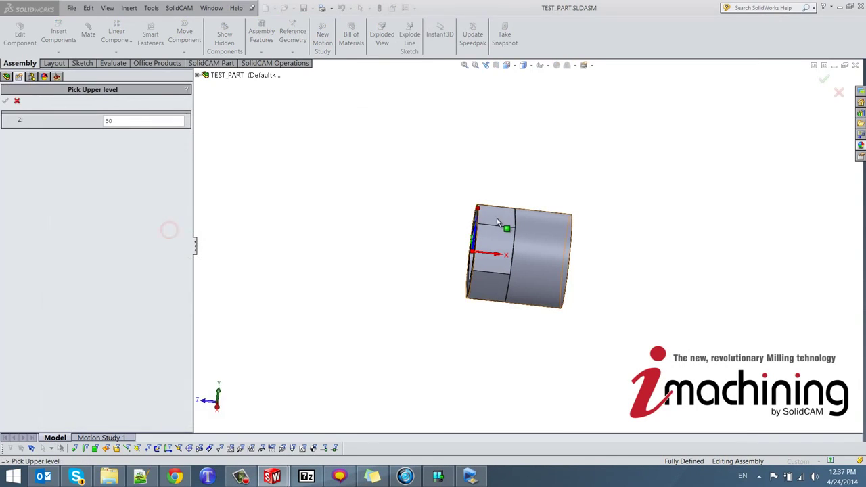
scroll(495, 225, "down", 5)
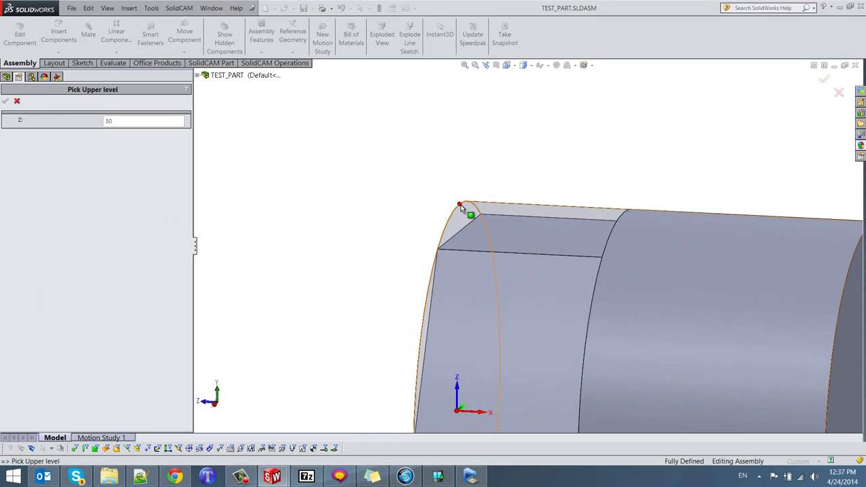
middle_click_drag(432, 232, 508, 219)
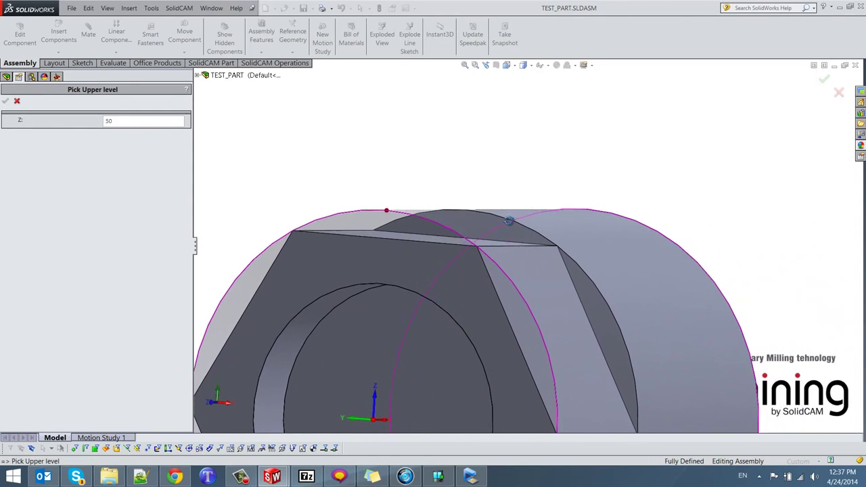
left_click(19, 102)
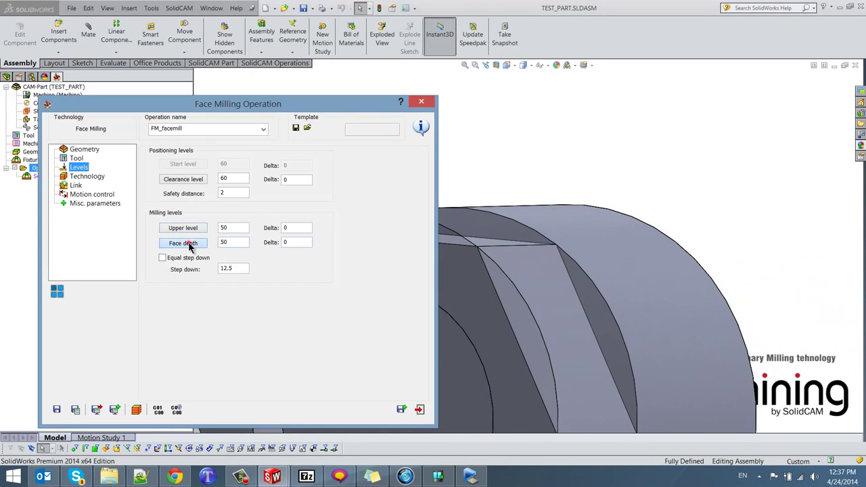
Set the face depth by picking the front corner vertex of the hexagon's upper flat.
left_click(190, 243)
left_click(477, 248)
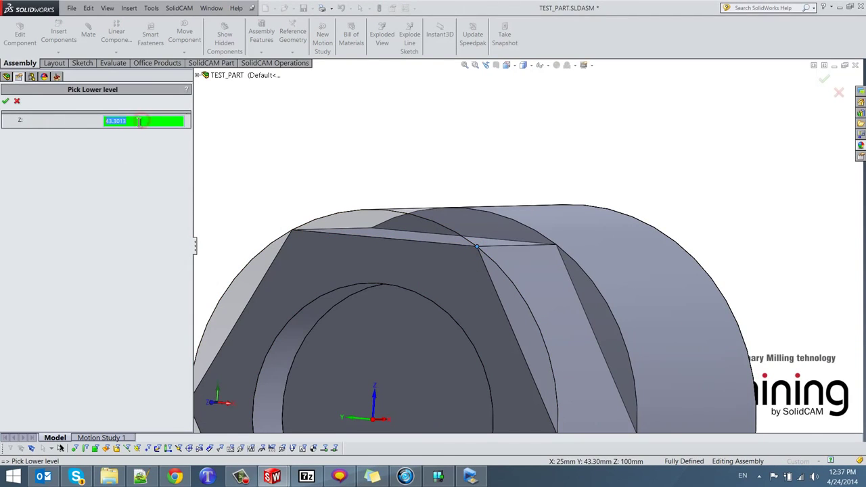
left_click(5, 102)
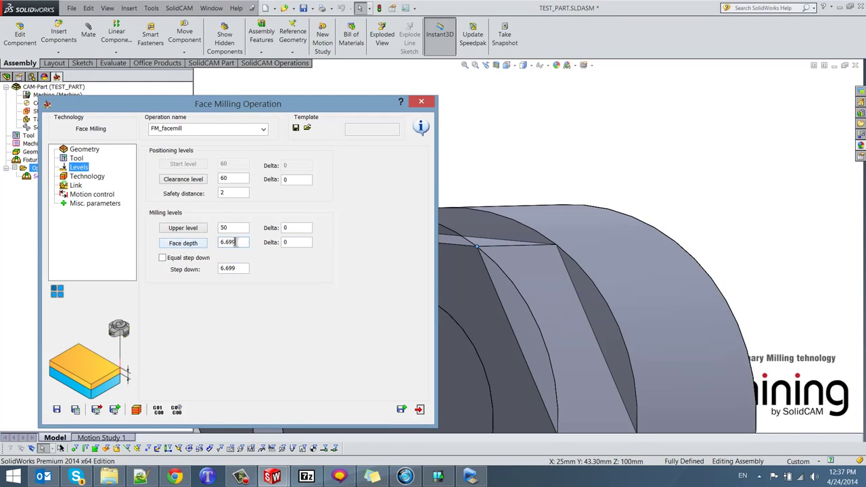
Re-pick the face depth on the part using Select Other and enable equal step down.
left_click(191, 244)
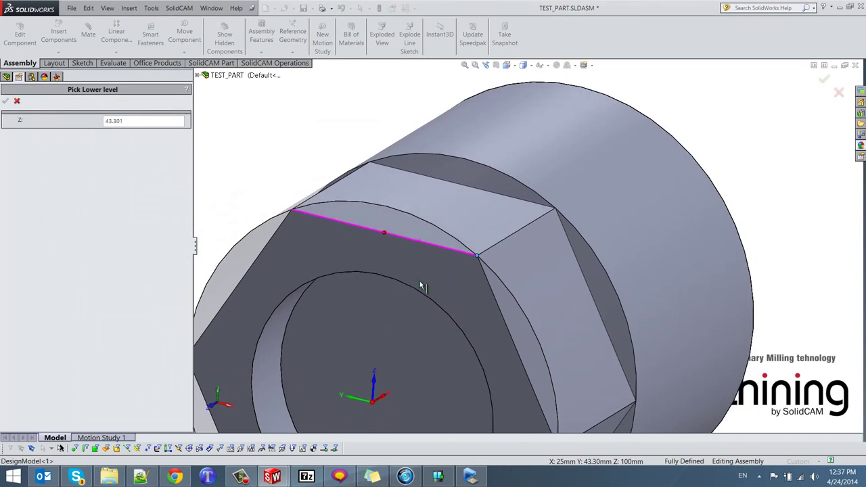
right_click(410, 226)
left_click(407, 205)
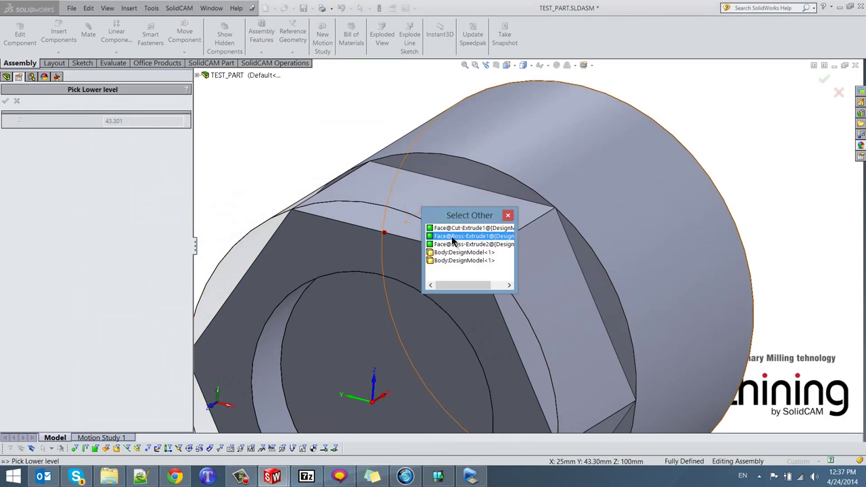
left_click(453, 238)
left_click(4, 100)
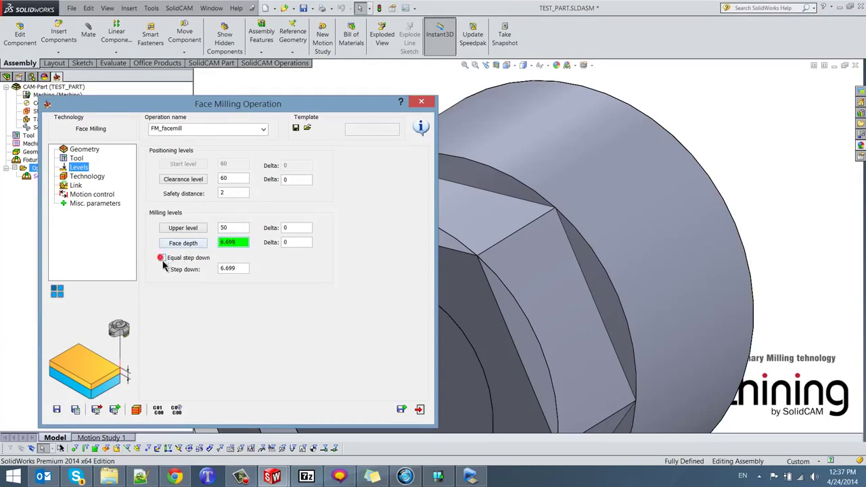
left_click(78, 177)
left_click(79, 168)
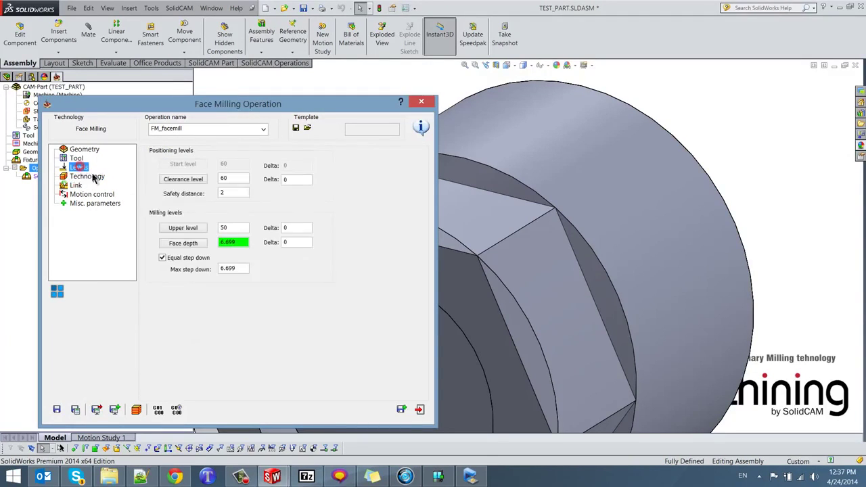
Review the face milling operation's milling level deltas and its Hatch technology settings.
left_click(236, 243)
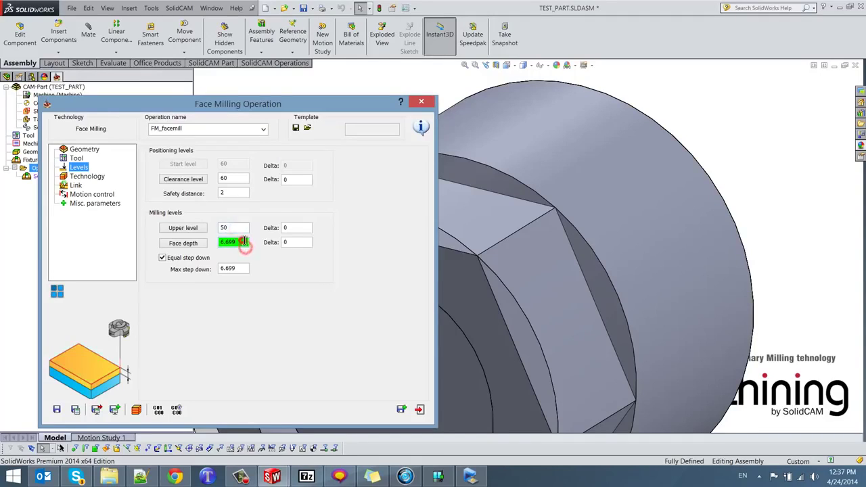
left_click(296, 228)
left_click(300, 239)
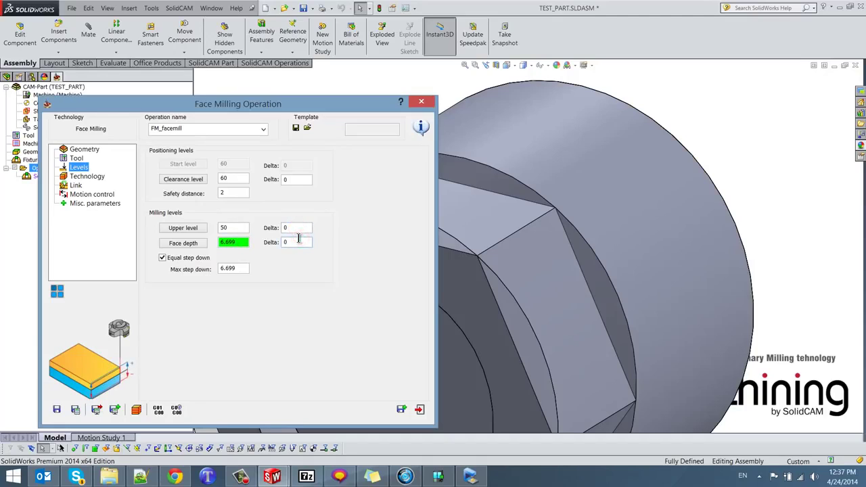
left_click(84, 177)
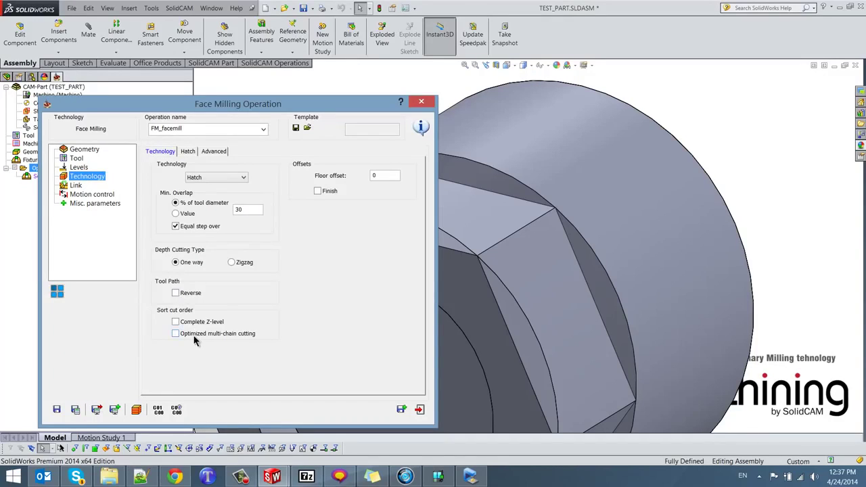
Set the face milling lead in to Tangent with a tangent extension of 20, and use the same settings for lead out.
left_click(75, 185)
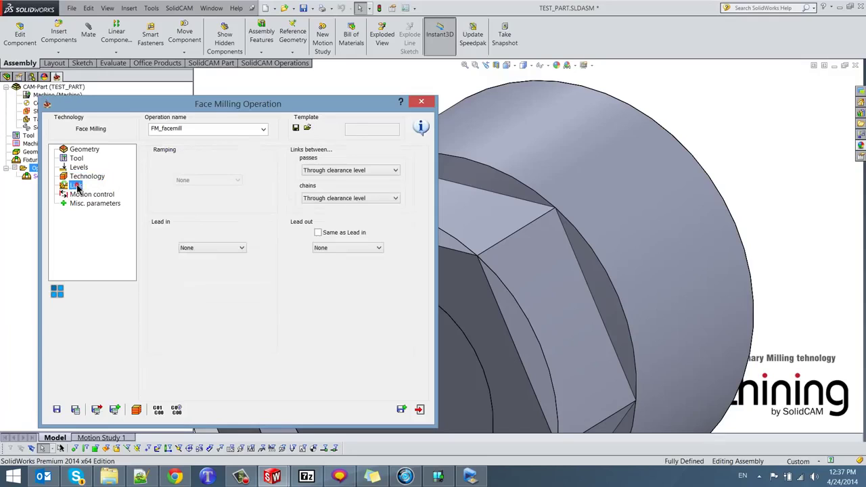
left_click(204, 248)
left_click(197, 262)
left_click(195, 248)
left_click(192, 263)
double_click(251, 262)
type("0")
left_click(256, 279)
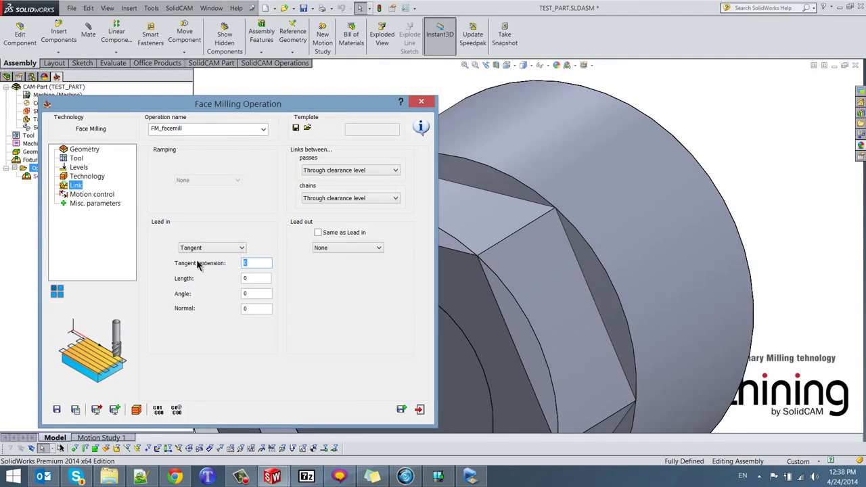
left_click(318, 233)
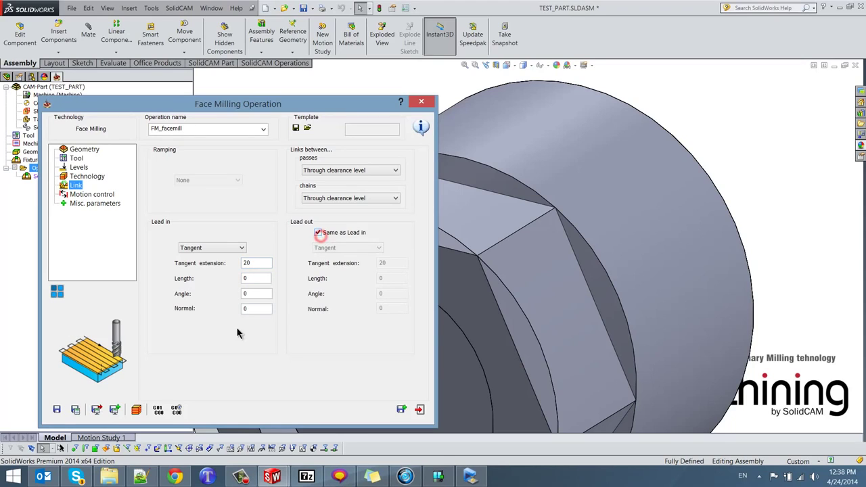
Save and calculate the face milling operation and inspect its tool path over the hexagon's upper flat.
left_click(77, 410)
middle_click_drag(421, 253, 379, 302)
left_click(326, 105)
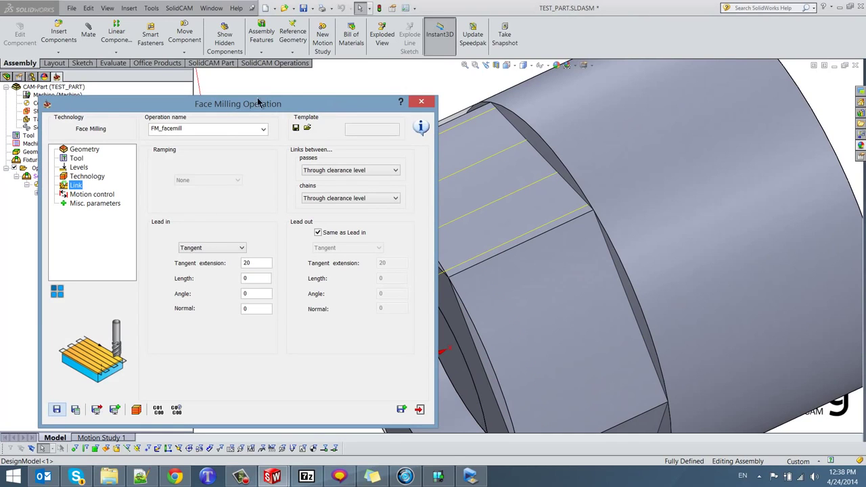
left_click_drag(313, 107, 148, 215)
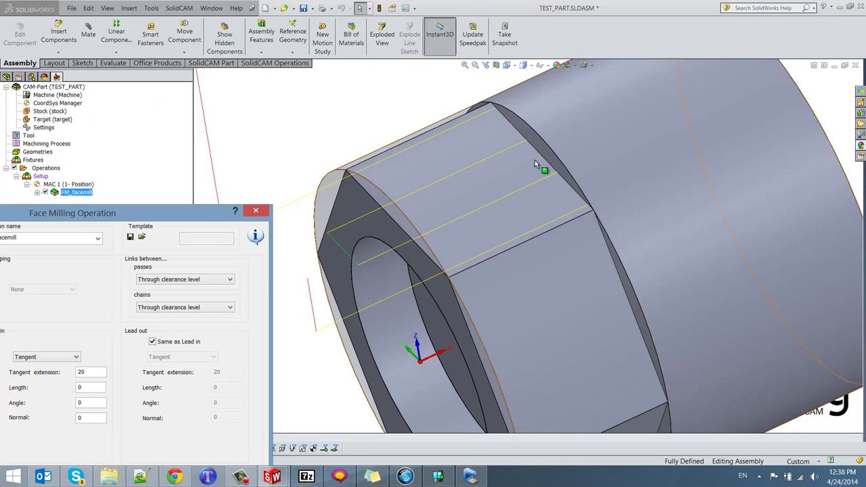
Close the face milling operation and delete FM_facemill.
left_click(256, 211)
right_click(76, 192)
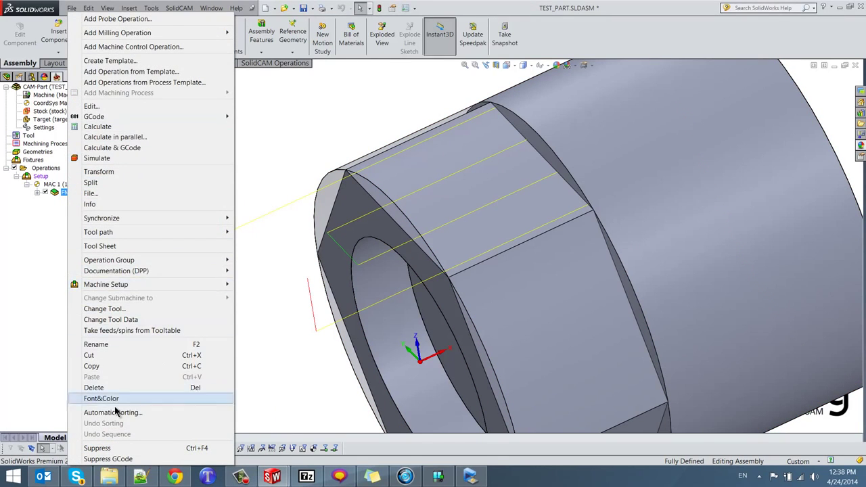
left_click(108, 387)
left_click(254, 114)
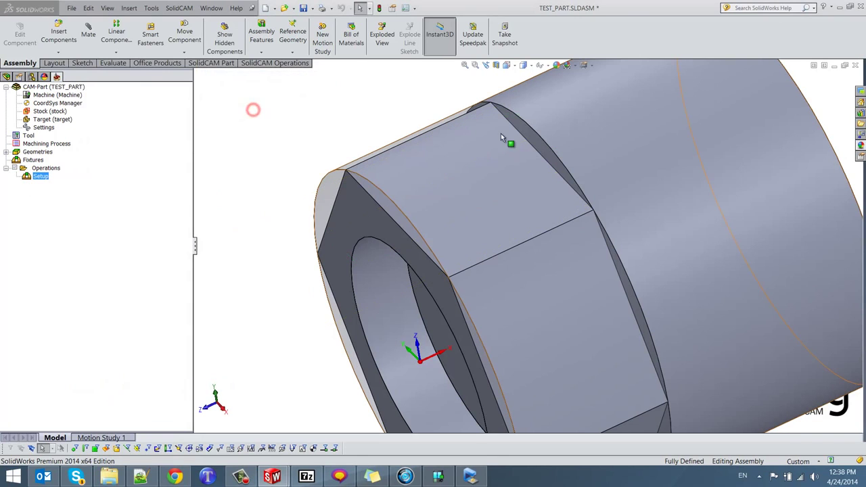
Add a Pocket milling operation and define its contour chain around the hexagon's upper flat with Auto-constant Z.
right_click(48, 168)
mouse_move(54, 186)
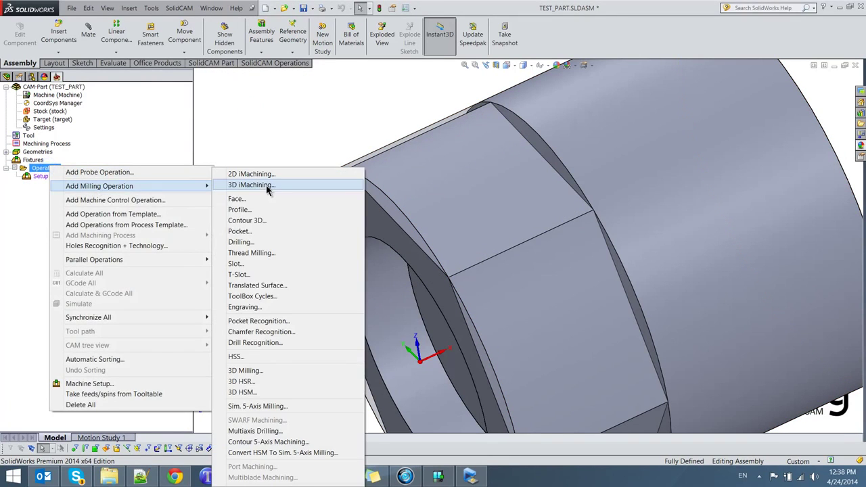
left_click(264, 233)
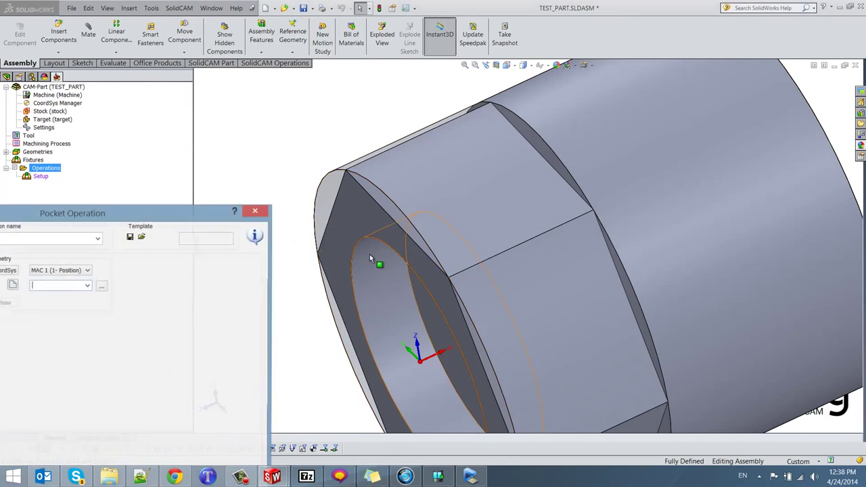
left_click(148, 237)
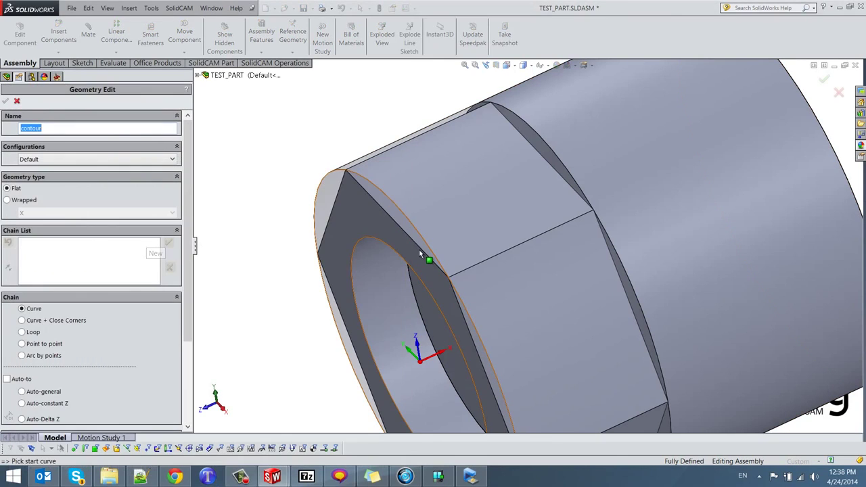
left_click(422, 255)
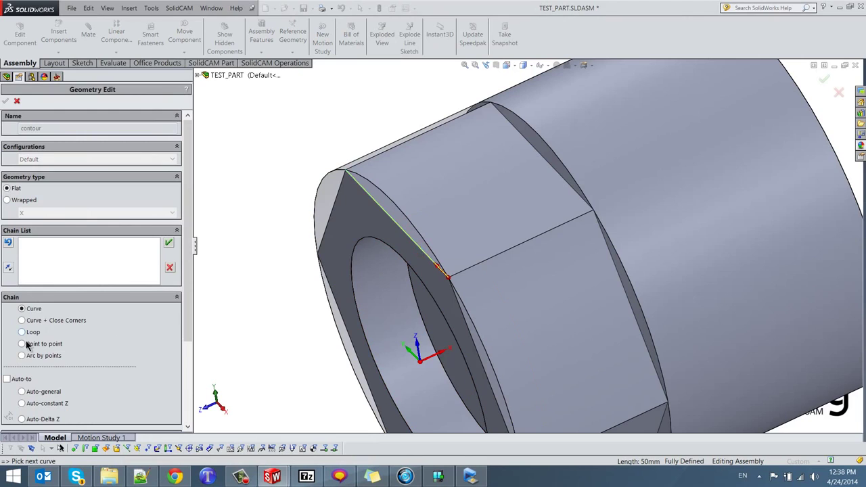
left_click(22, 403)
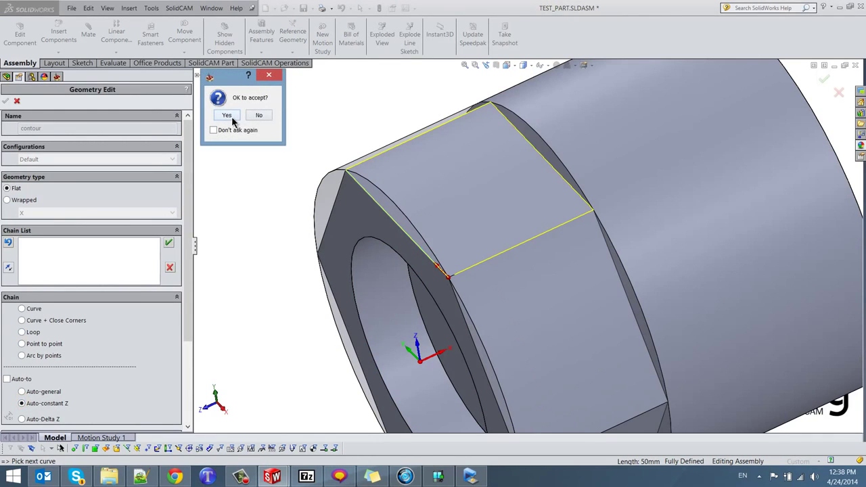
left_click(226, 115)
Mark the front edge and both side edges of the contour chain as open, and accept the geometry.
right_click(47, 244)
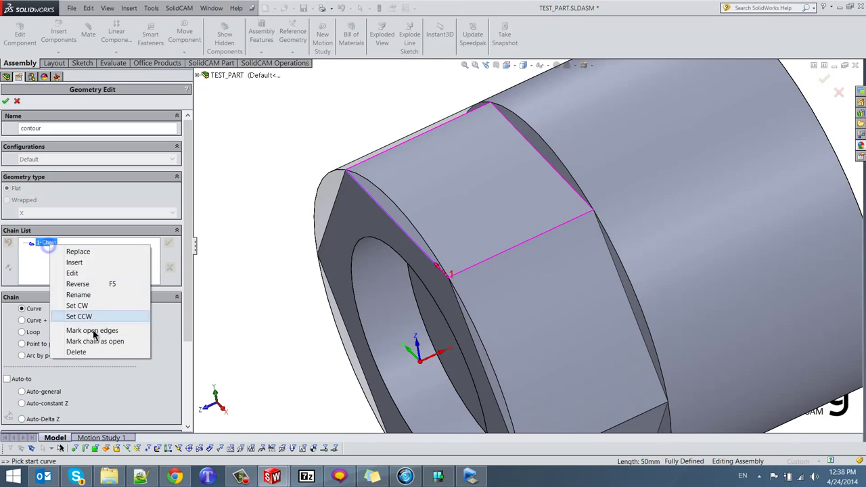
left_click(93, 330)
left_click(378, 154)
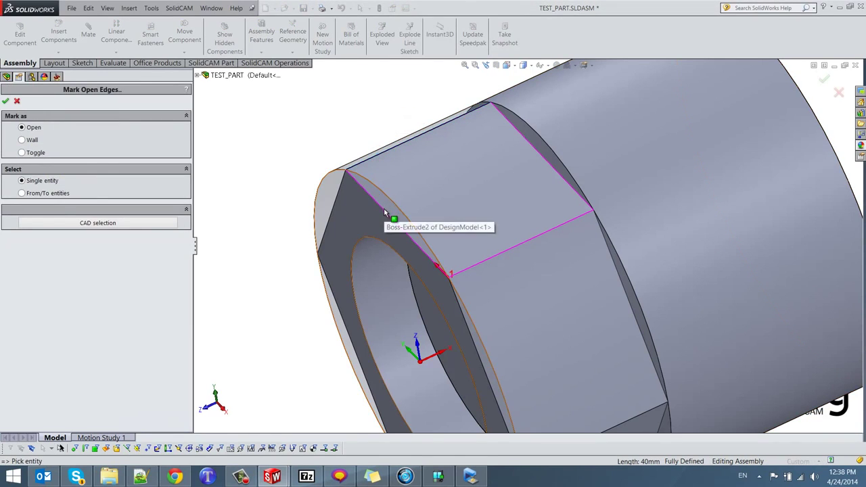
left_click(499, 256)
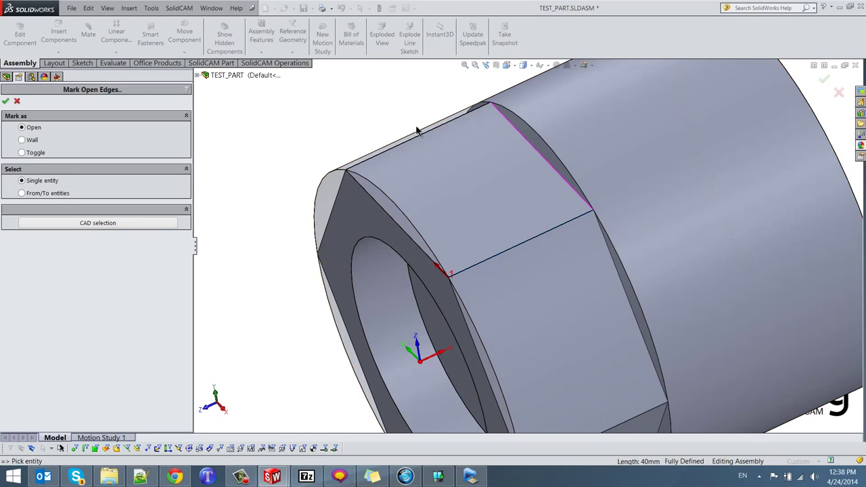
left_click(5, 101)
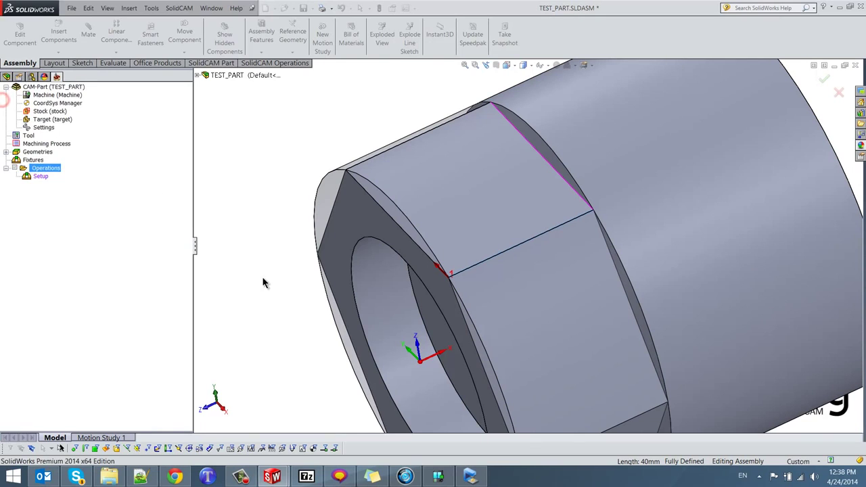
left_click(7, 100)
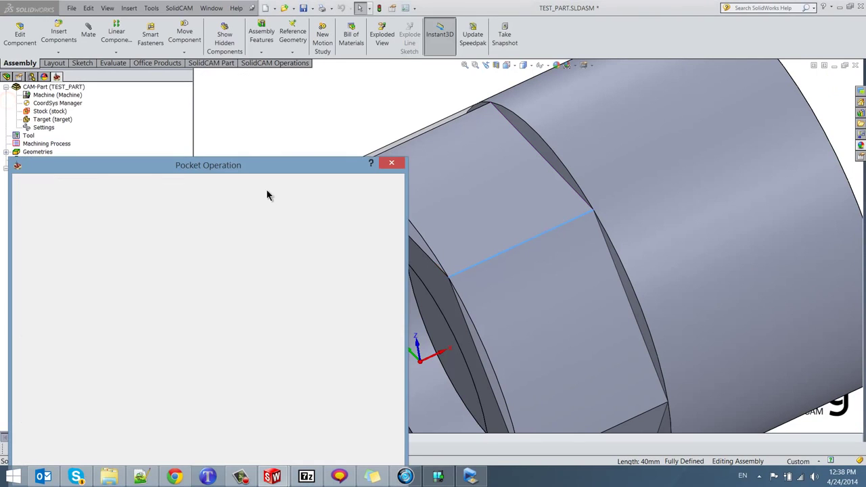
Assign the existing 25 mm end mill to the pocket operation and enable equal step down in its levels.
left_click(42, 219)
left_click(178, 366)
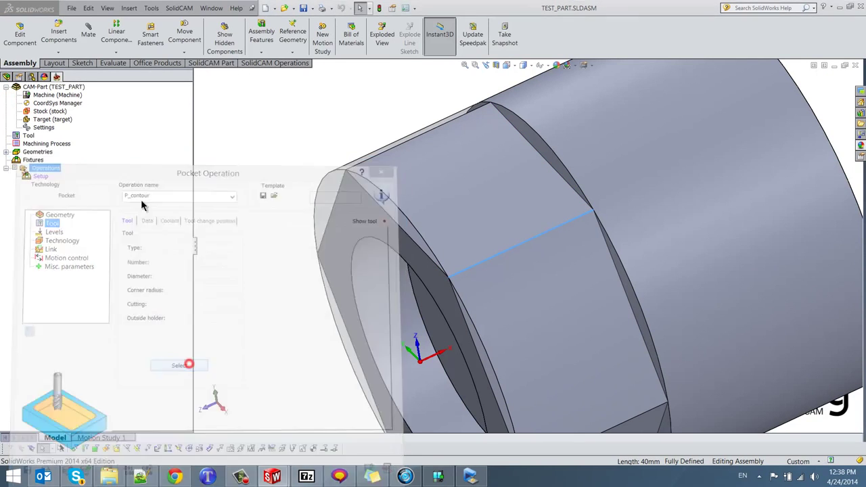
double_click(282, 195)
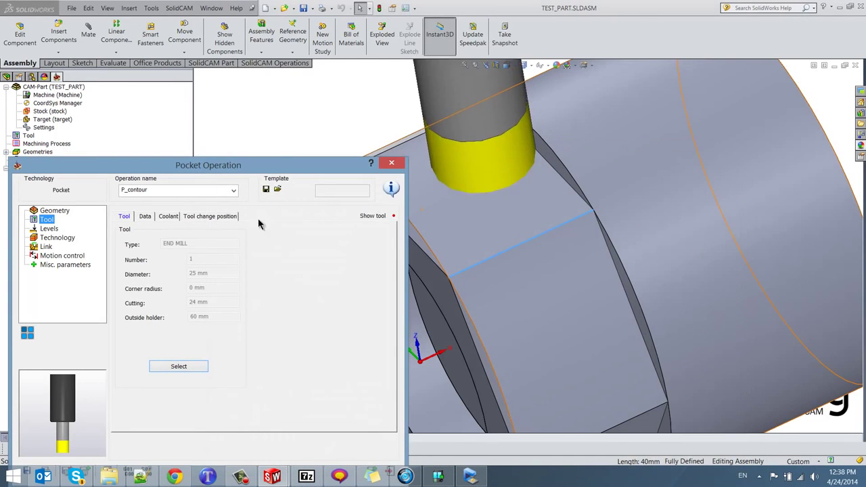
left_click(47, 229)
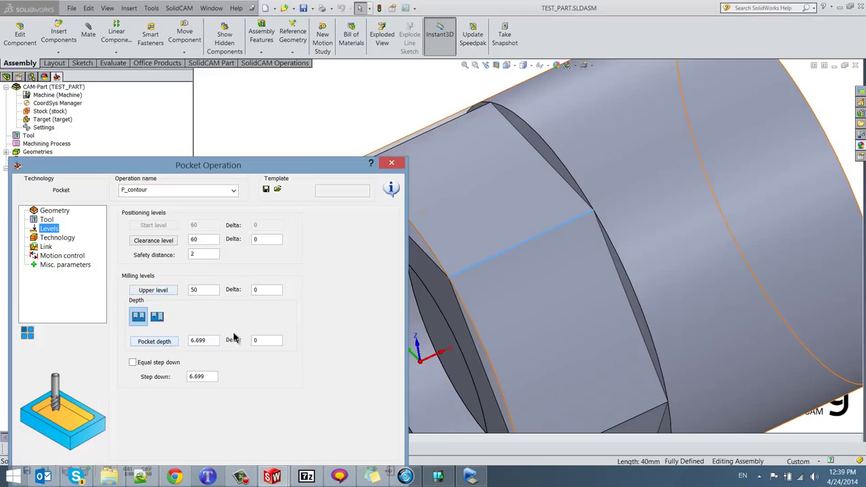
left_click(133, 362)
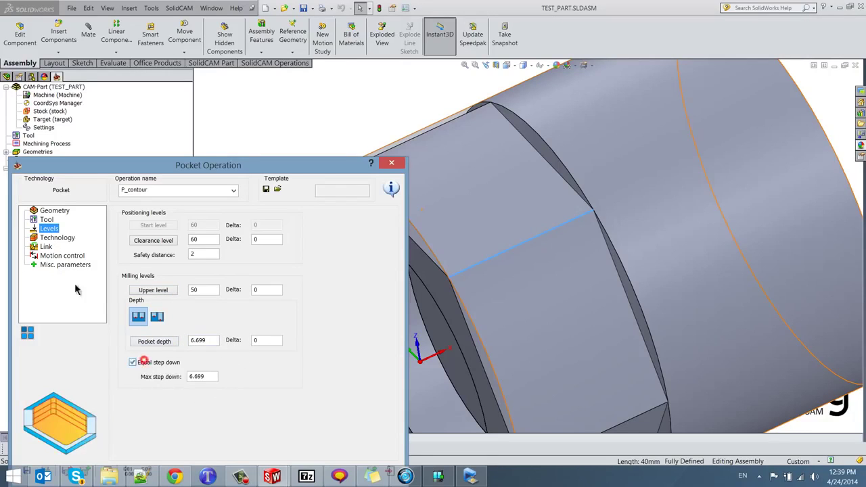
Set the pocket's contour strategy to start from outside and enable Approach from outside for the open pocket.
left_click(56, 237)
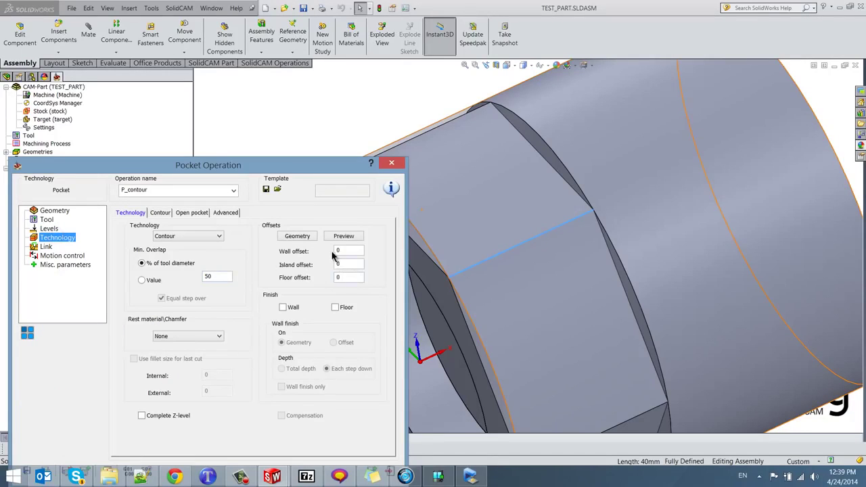
left_click(141, 264)
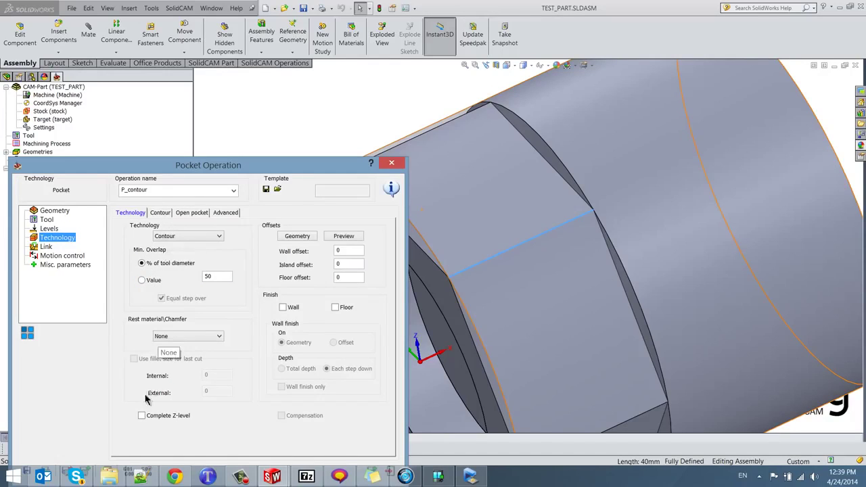
left_click(160, 212)
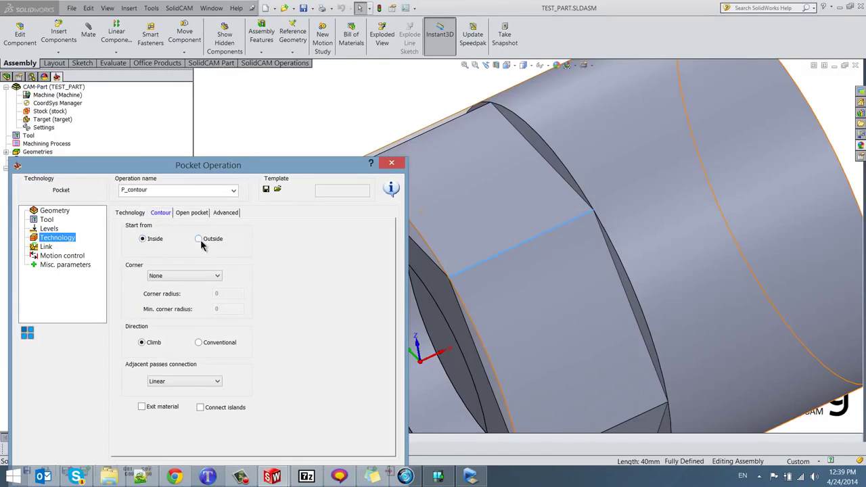
left_click(199, 240)
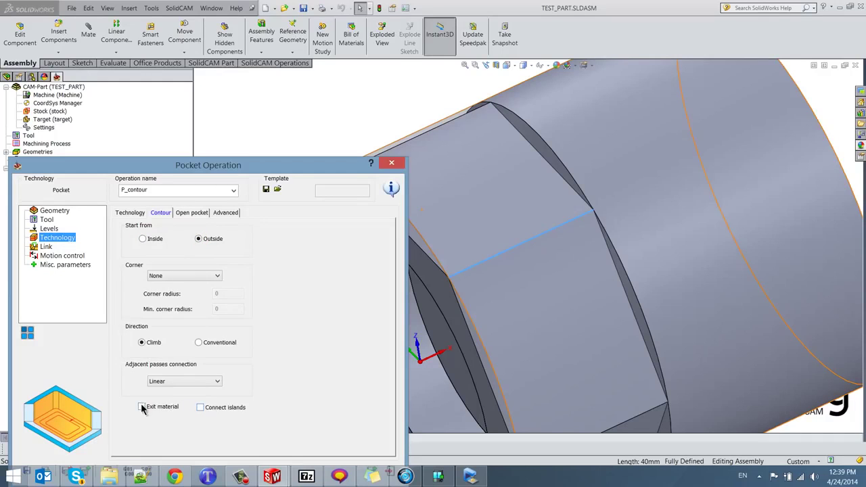
left_click(196, 213)
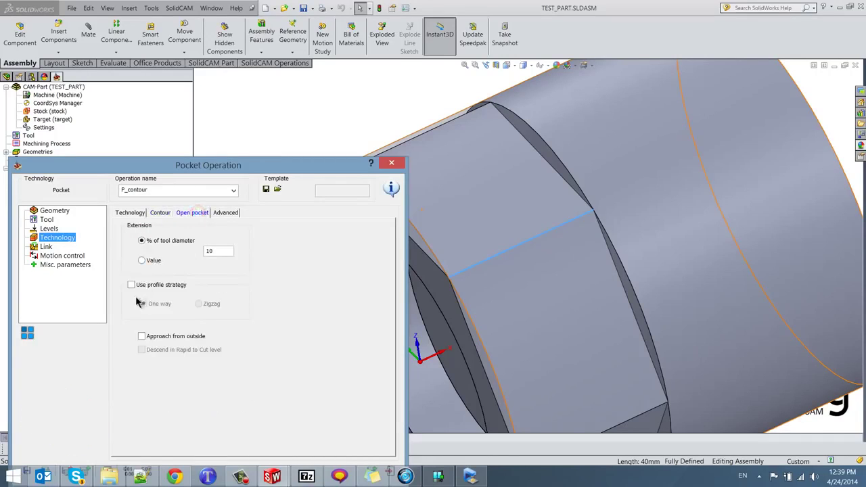
left_click(143, 336)
left_click(227, 213)
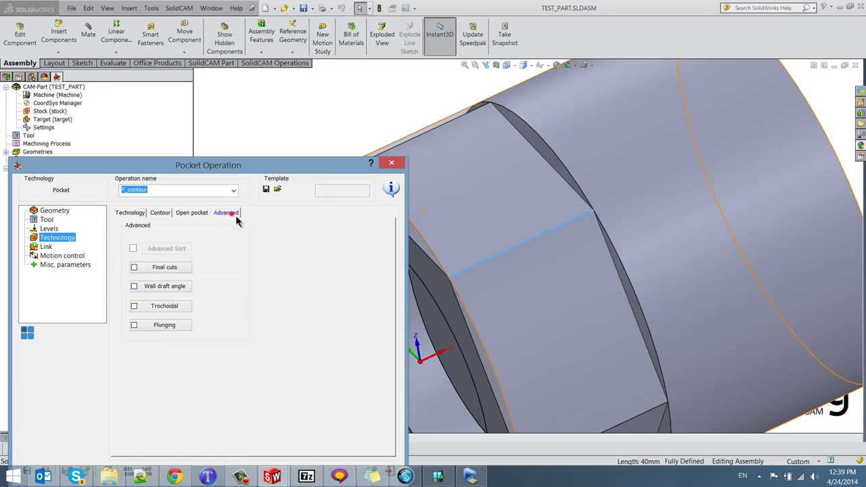
Save and calculate the pocket operation, and show its toolpath on the part's hexagonal end.
left_click_drag(161, 169, 200, 135)
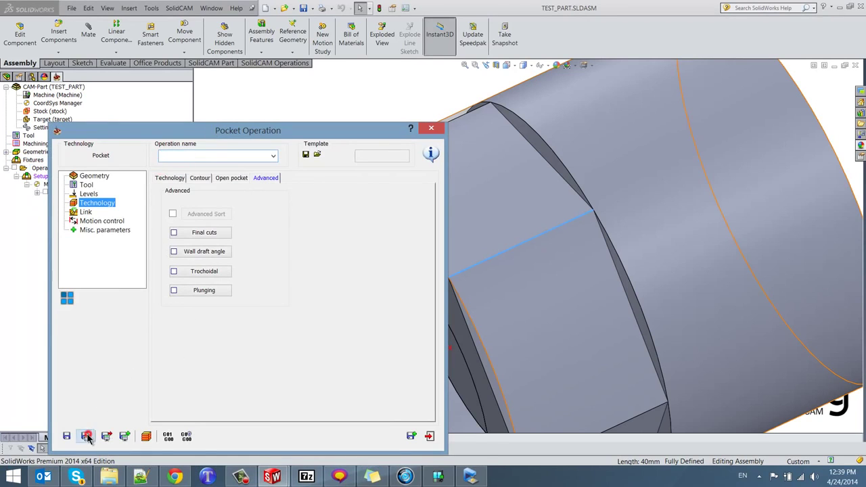
left_click(85, 214)
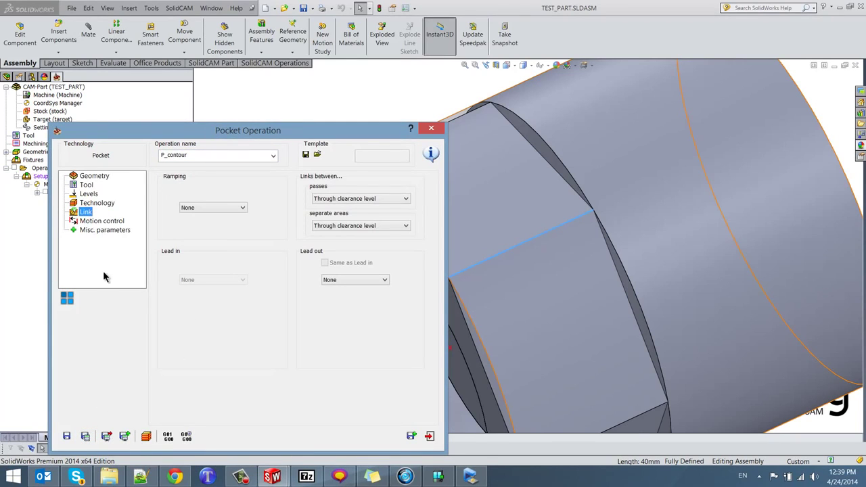
double_click(280, 134)
left_click(45, 193)
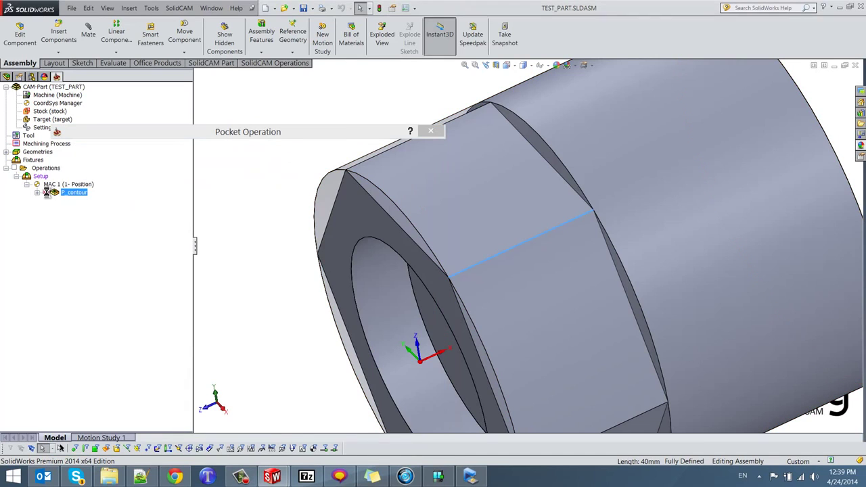
middle_click_drag(496, 250, 538, 196)
scroll(478, 242, "up", 4)
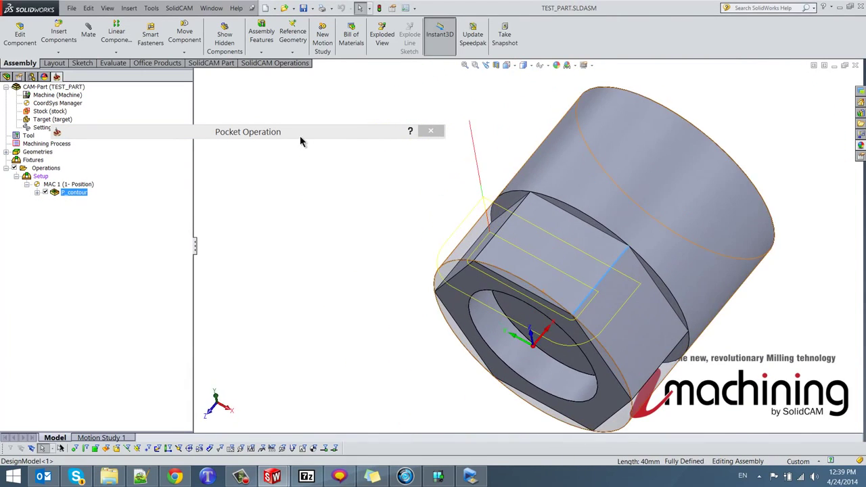
left_click(298, 134)
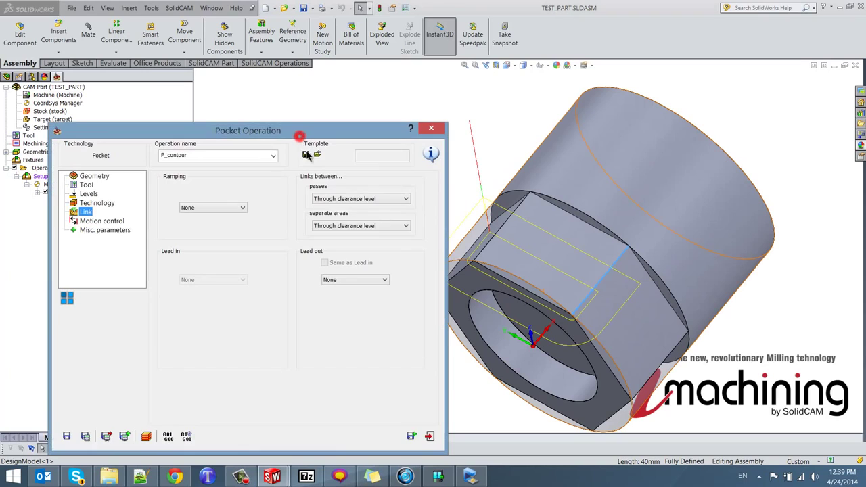
Open the pocket operation in Machine Simulation and hide the machine housing.
left_click(146, 437)
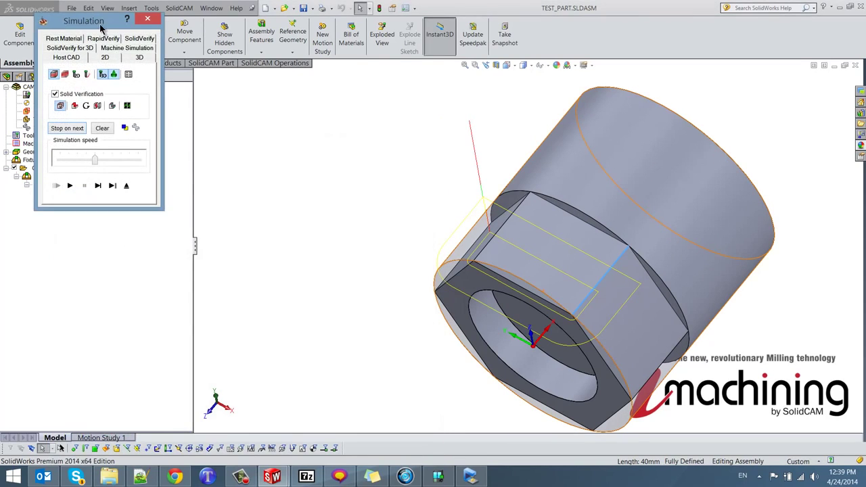
left_click_drag(100, 24, 124, 149)
left_click(161, 166)
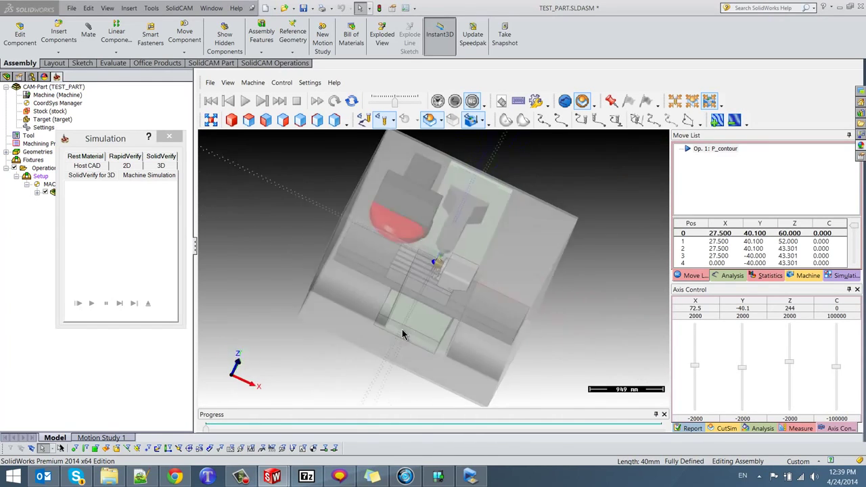
left_click(471, 120)
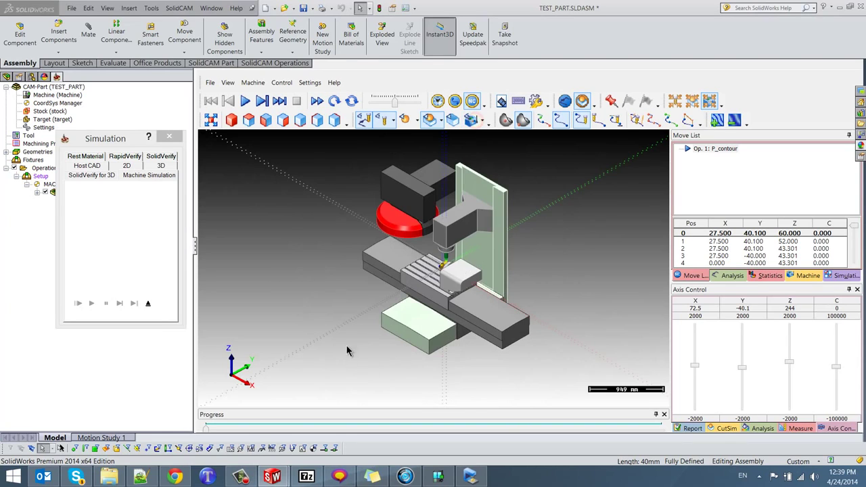
Display the target part together with the stock clamped in the rotary chuck.
scroll(406, 338, "up", 3)
middle_click_drag(464, 314, 568, 303)
scroll(541, 291, "up", 10)
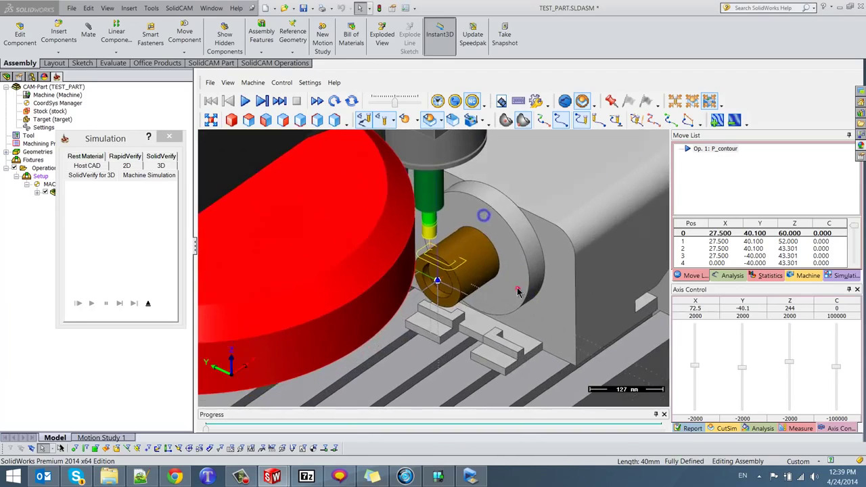
left_click_drag(508, 267, 512, 280)
scroll(467, 261, "up", 4)
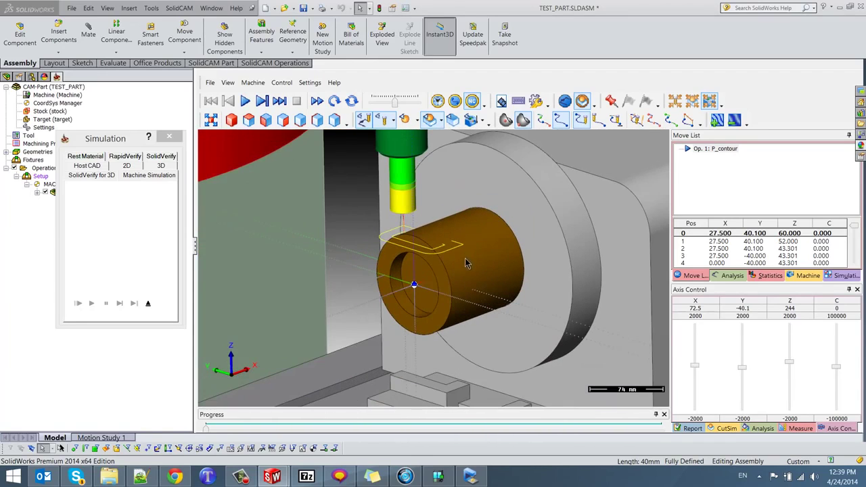
left_click(405, 120)
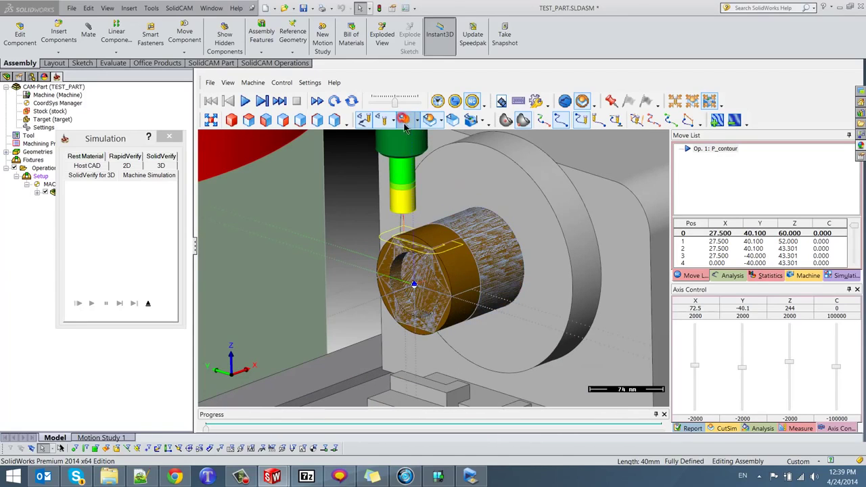
mouse_move(443, 282)
middle_mouse_down()
mouse_move(421, 300)
mouse_move(445, 302)
mouse_move(436, 292)
middle_mouse_up()
Step through the first moves of P_contour, and play the rest of the simulation at a reduced speed.
left_click(263, 101)
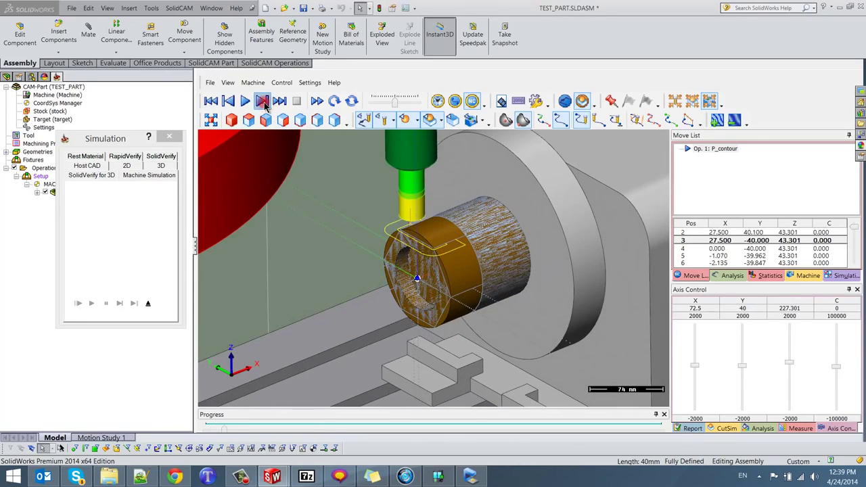
scroll(465, 342, "down", 10)
right_click_drag(480, 329, 446, 271)
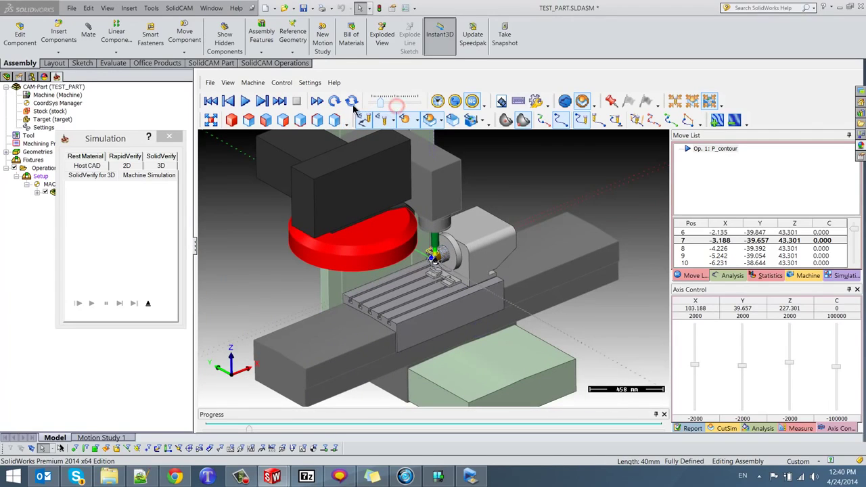
left_click(246, 100)
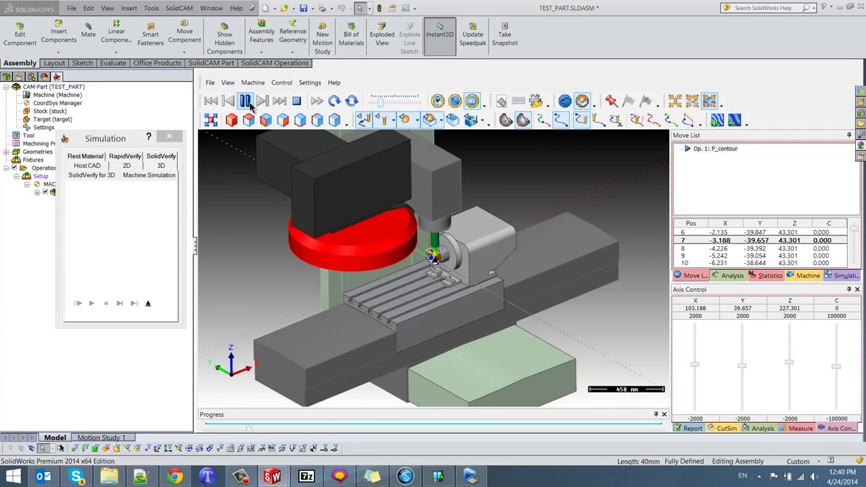
scroll(424, 261, "up", 5)
scroll(424, 261, "up", 2)
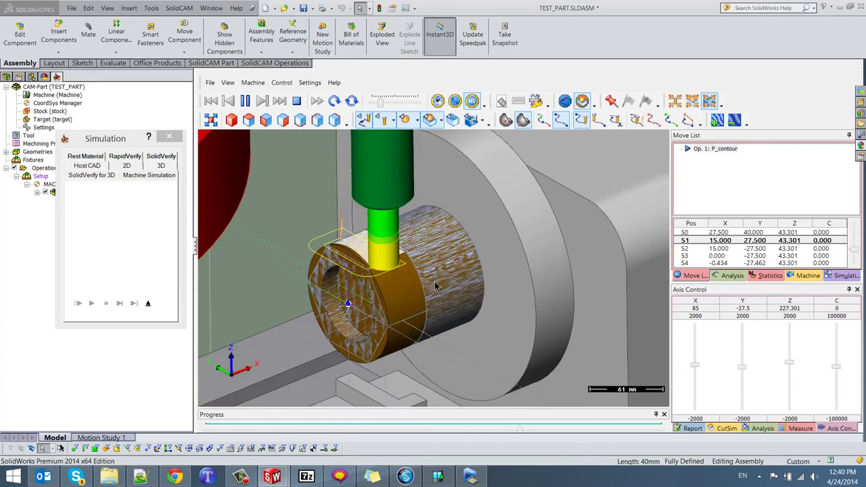
Inspect the spindle and the milled workpiece up close, and exit the simulation.
scroll(460, 270, "down", 7)
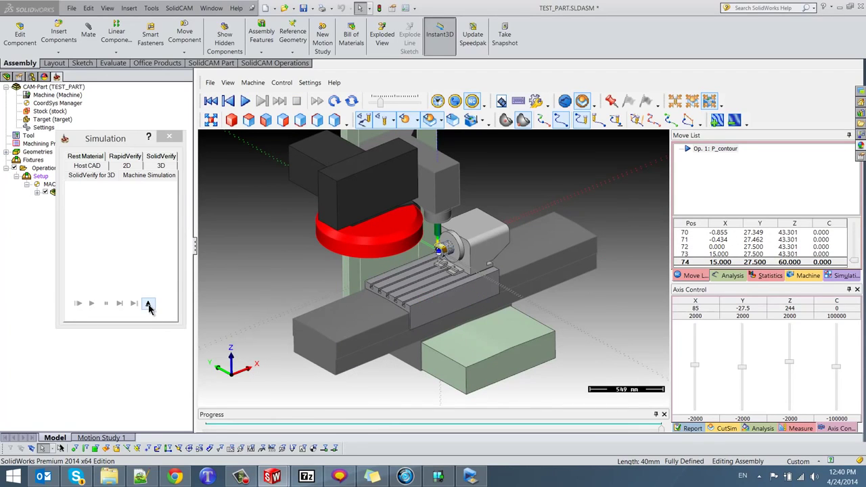
scroll(412, 291, "up", 5)
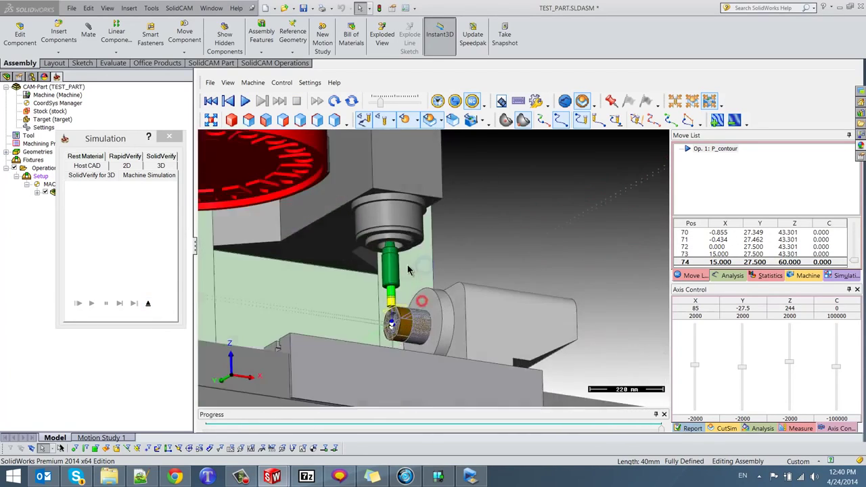
middle_click_drag(412, 286, 415, 306)
left_click(149, 303)
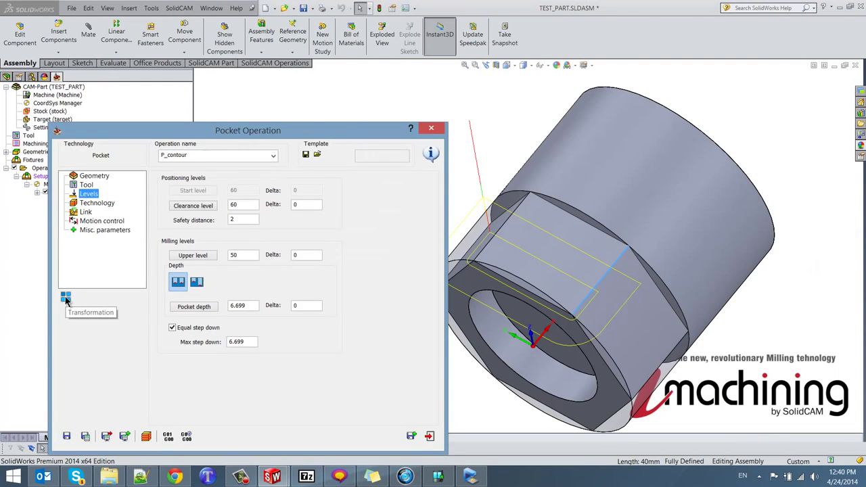
Add a 4 Axis transformation to P_contour and insert 3 rotation steps of 60° with an offset of 0.
left_click(66, 298)
right_click(315, 218)
mouse_move(338, 221)
mouse_move(403, 223)
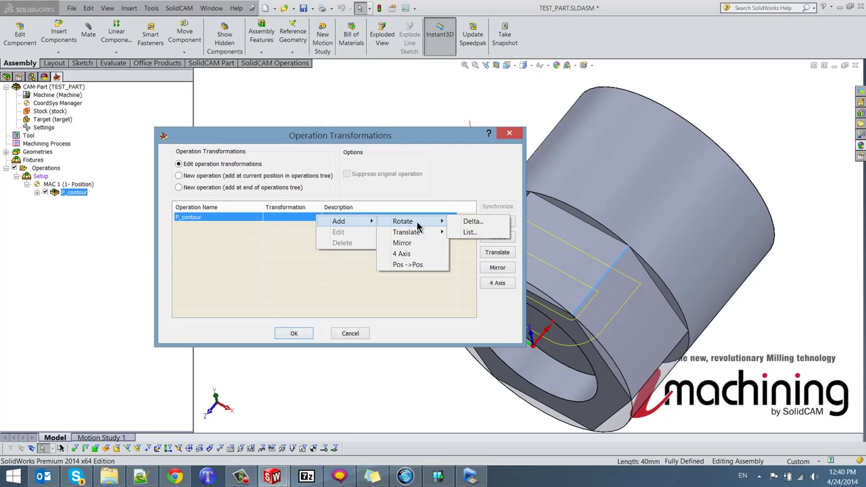
left_click(402, 253)
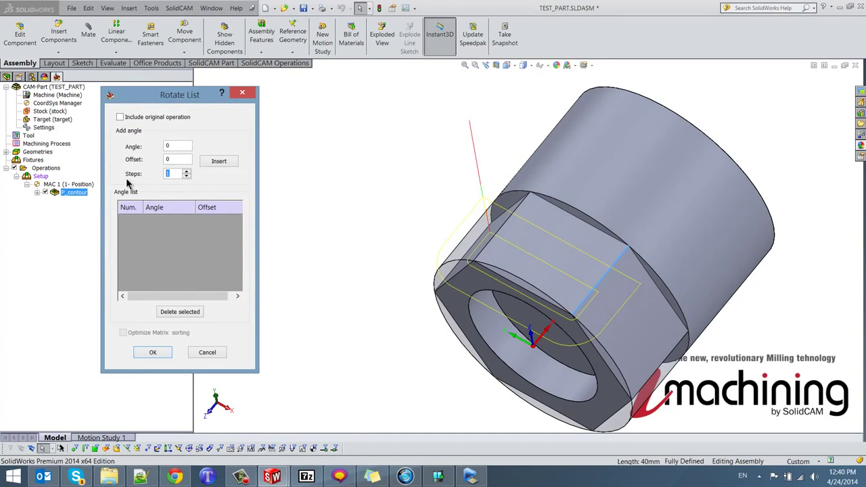
middle_click_drag(612, 345, 598, 267)
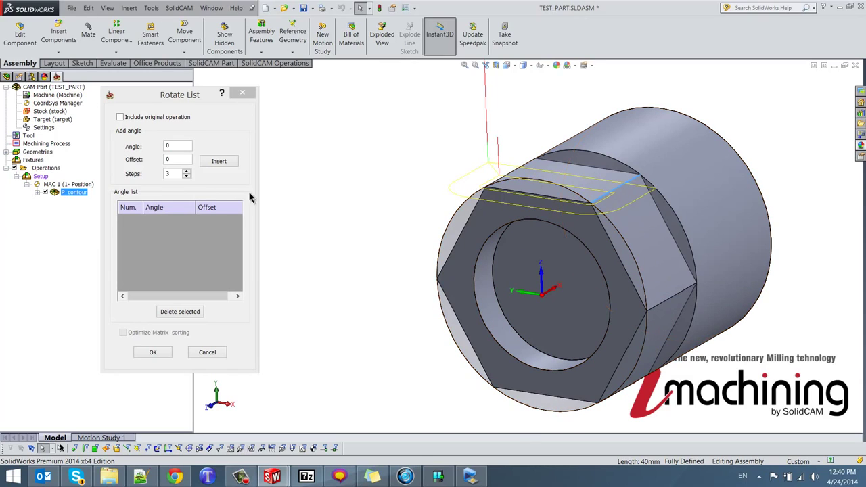
left_click(174, 173)
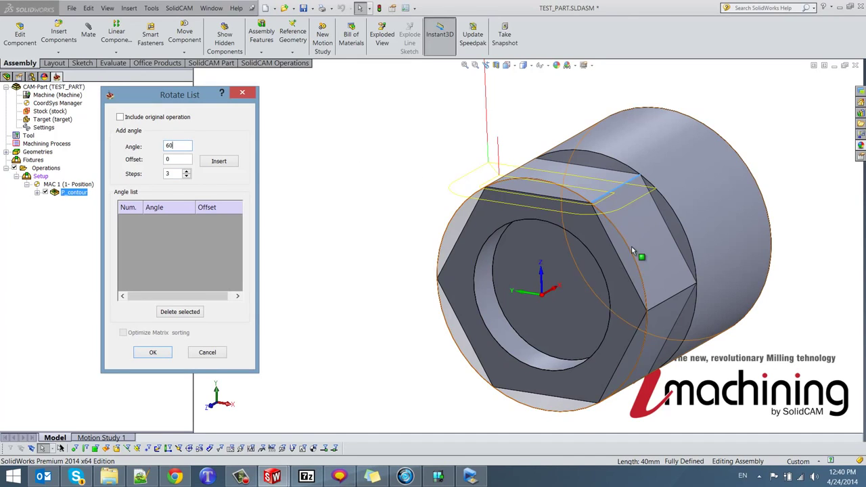
left_click(220, 163)
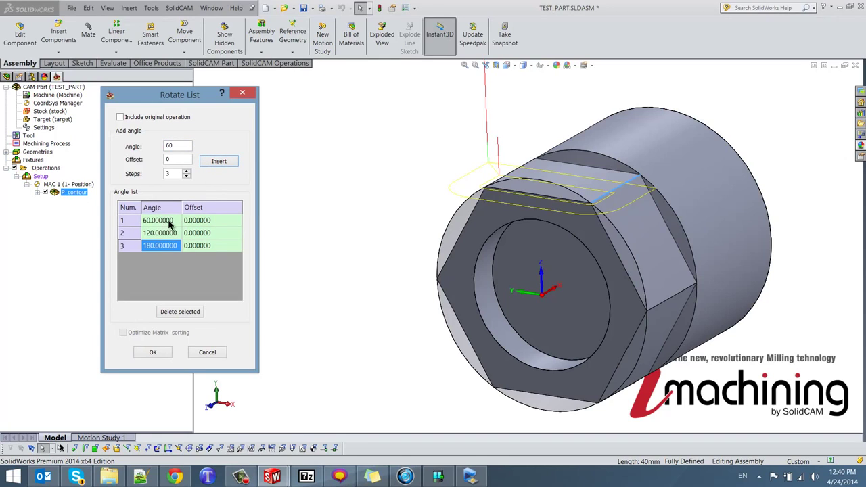
Include the original operation, delete the 180° entry from the angle list, and accept the transformation.
left_click(121, 117)
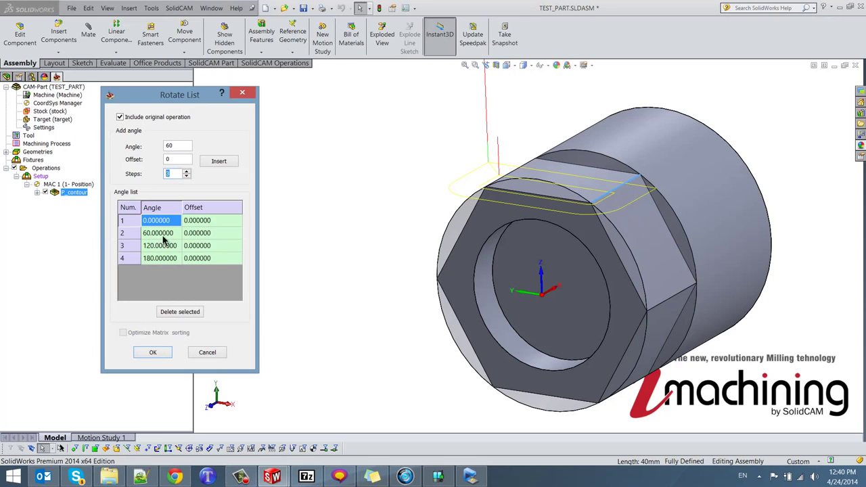
left_click(157, 259)
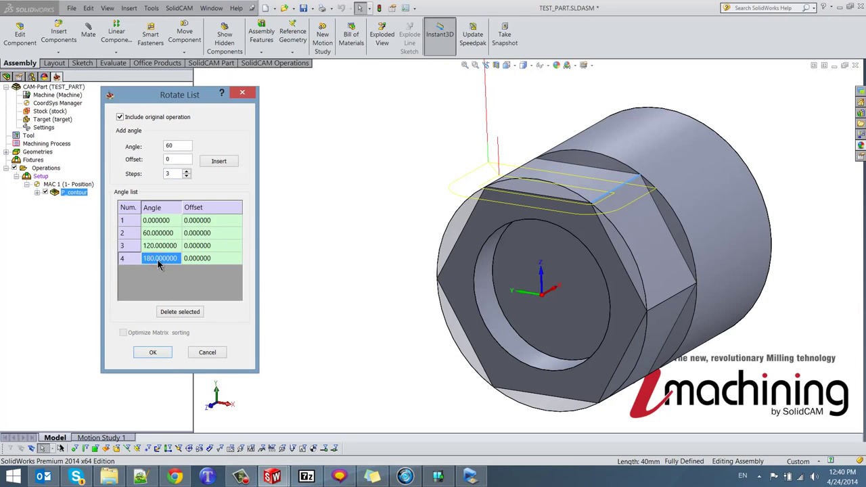
key("Delete")
left_click(153, 352)
left_click(290, 334)
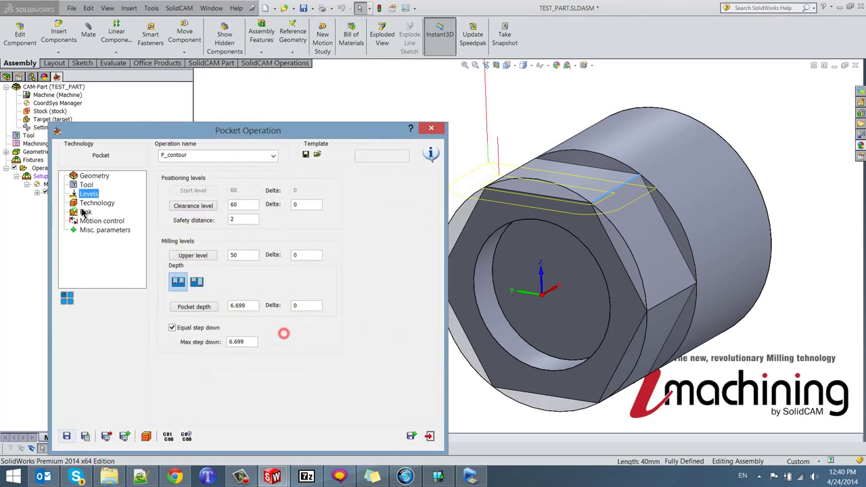
Save and calculate the transformed pocket operation, and open it in Machine Simulation close on the workpiece.
left_click(85, 436)
left_click(272, 113)
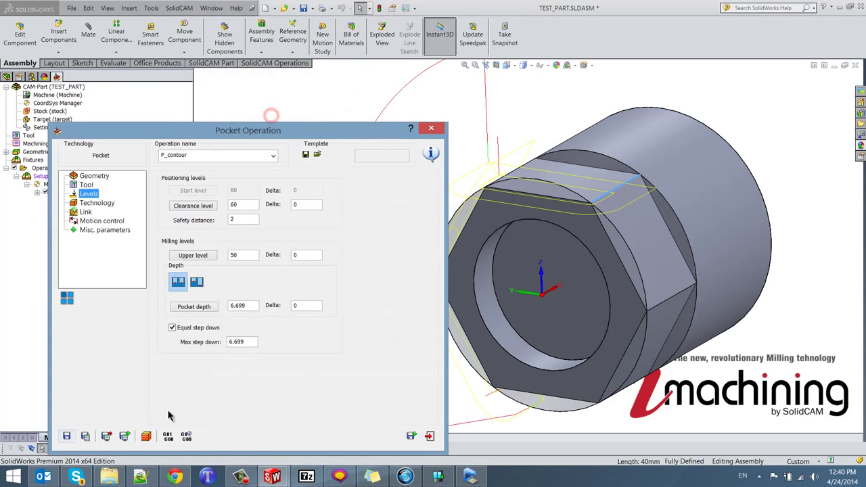
left_click(146, 434)
left_click(146, 166)
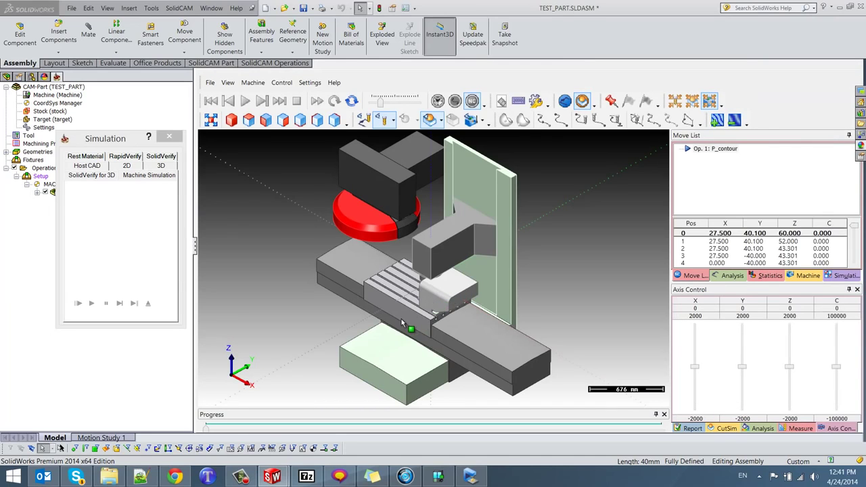
middle_click_drag(357, 316, 379, 241)
scroll(428, 279, "up", 5)
scroll(477, 290, "up", 3)
mouse_move(479, 292)
middle_mouse_down()
mouse_move(519, 268)
mouse_move(470, 284)
middle_mouse_up()
scroll(465, 277, "up", 4)
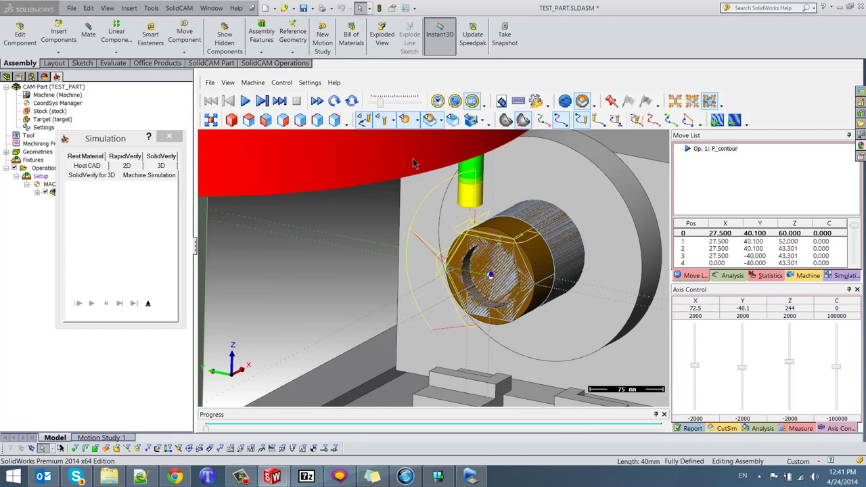
Play the simulation of the rotated P_contour operation, toggling the workpiece and stock display.
left_click(261, 101)
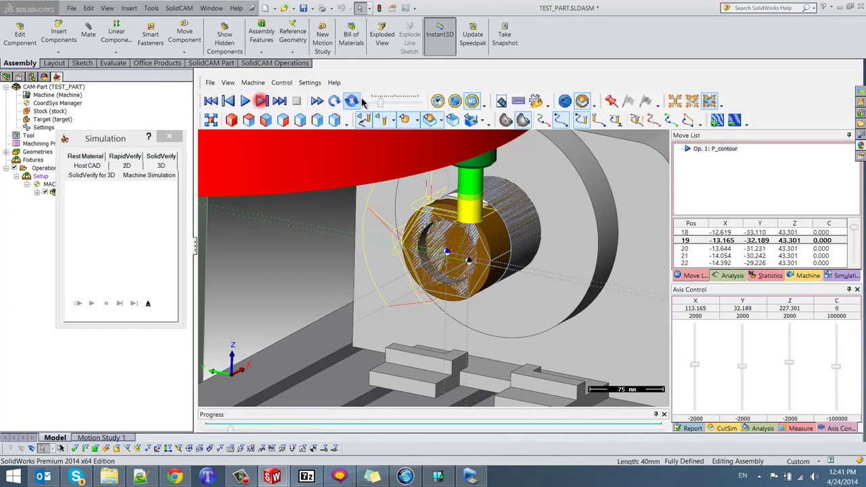
left_click(246, 102)
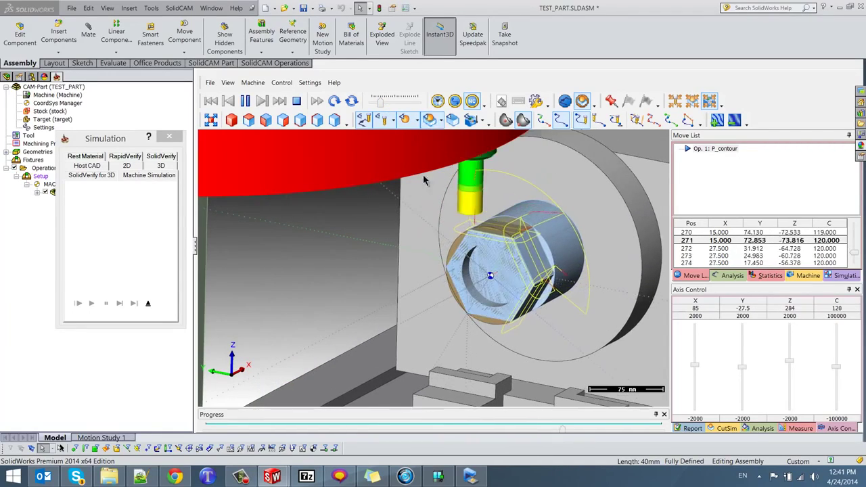
left_click(411, 124)
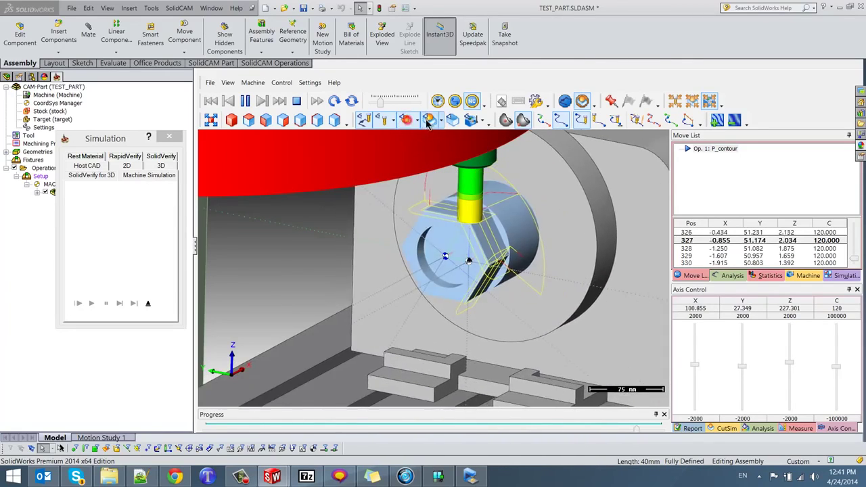
left_click(409, 123)
left_click(409, 123)
left_click(427, 121)
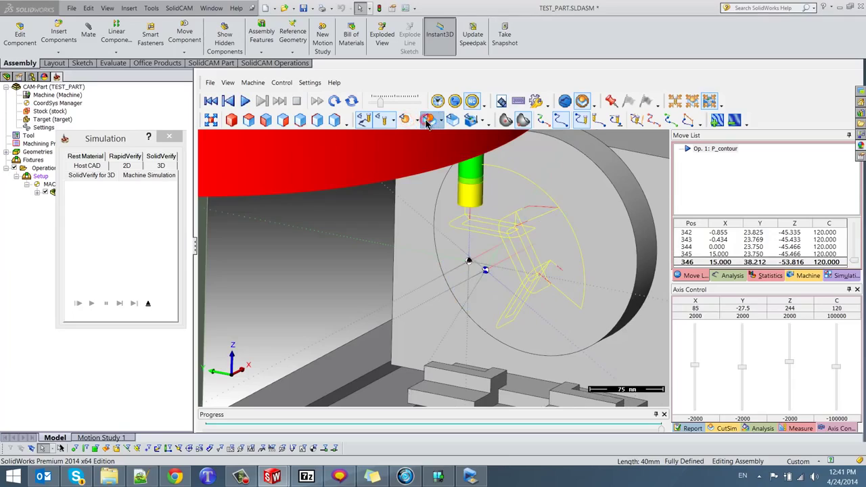
Inspect the milled stock on the rotary head, exit the simulation, and close the pocket operation.
middle_click_drag(509, 296, 480, 264)
scroll(491, 272, "down", 4)
left_click_drag(525, 284, 499, 260)
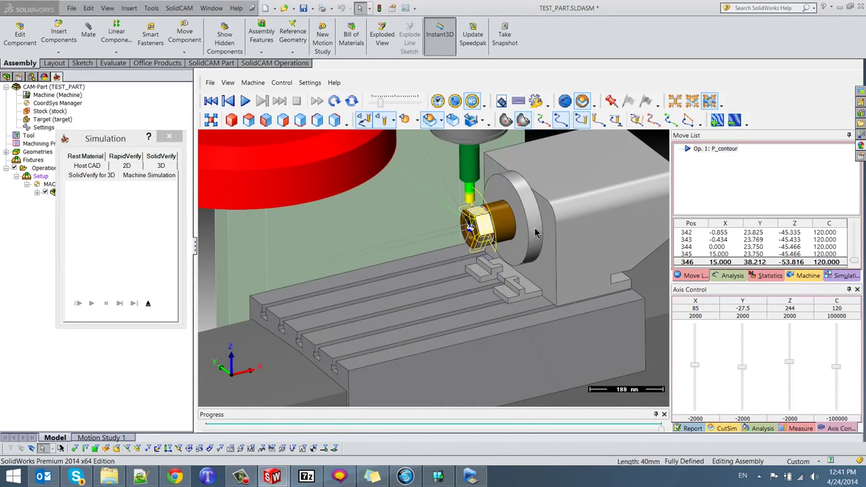
mouse_move(556, 231)
middle_mouse_down()
mouse_move(571, 226)
mouse_move(561, 223)
middle_mouse_up()
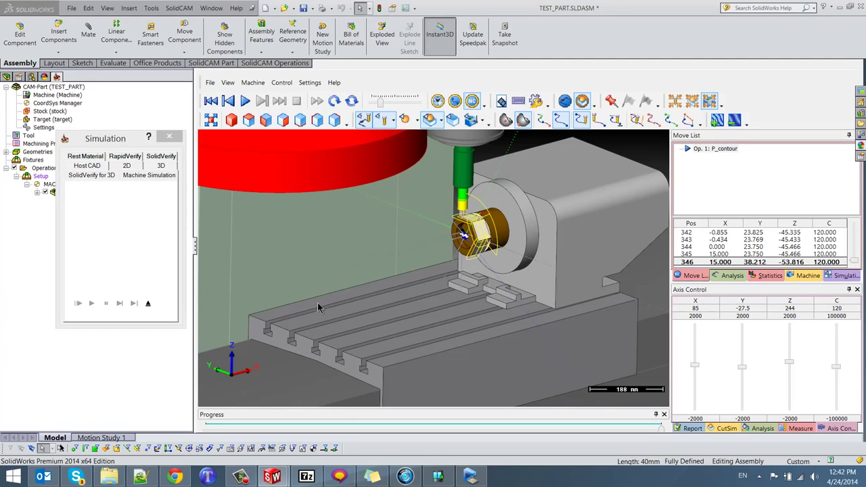
left_click(149, 306)
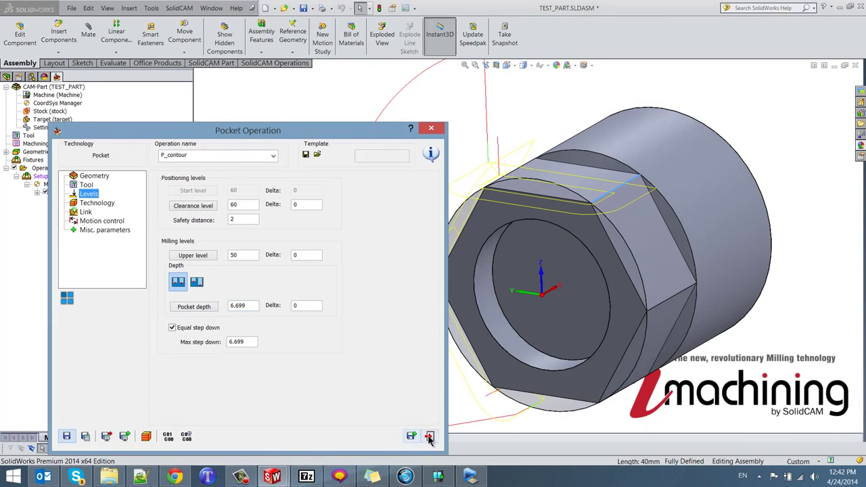
left_click(429, 437)
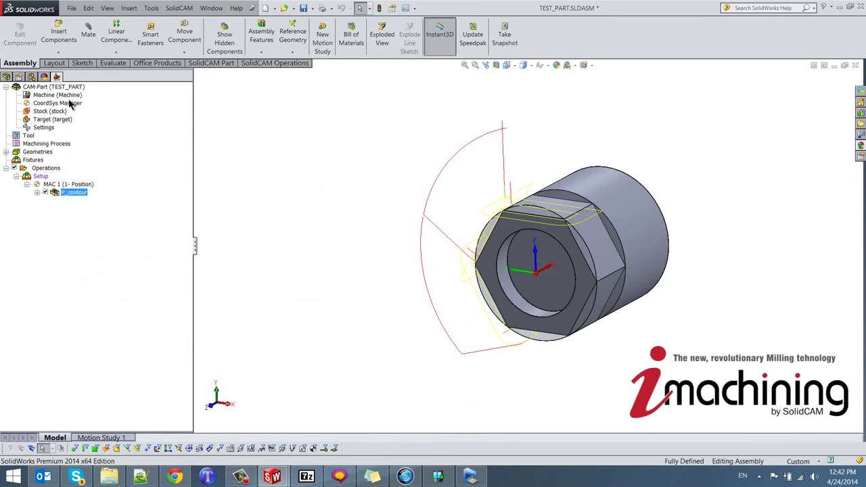
Open the machine definition of TEST_PART and add a submachine named 3X.
double_click(61, 95)
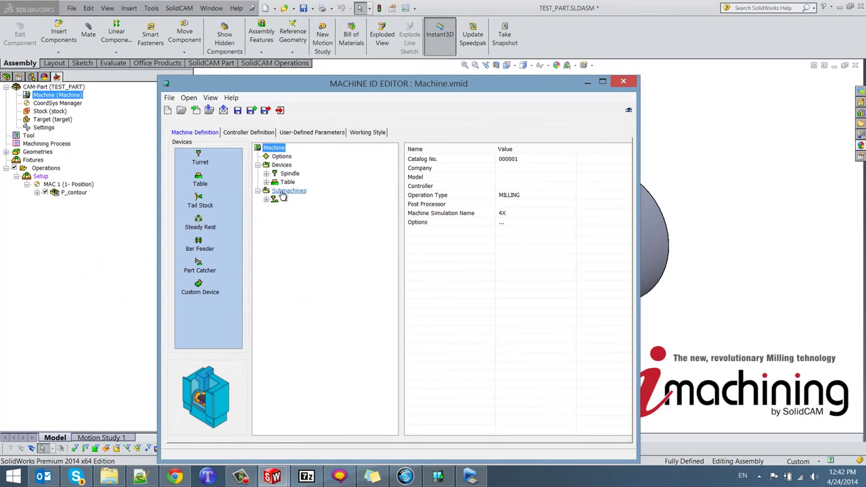
right_click(298, 194)
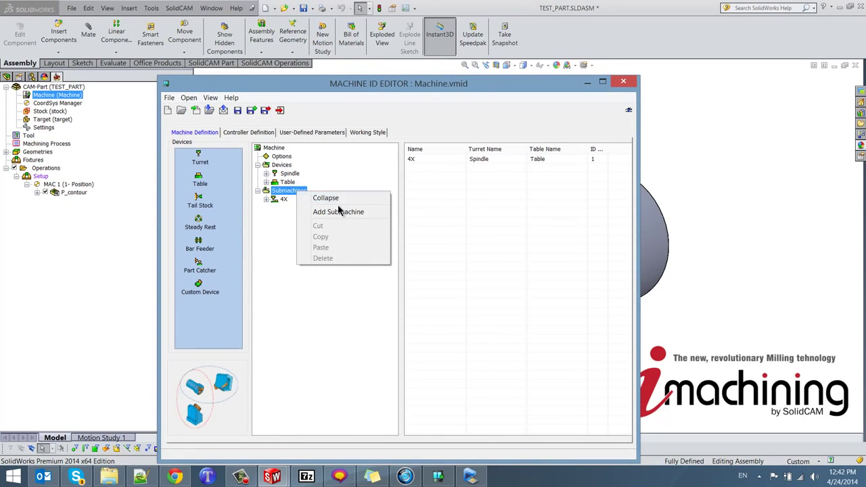
left_click(338, 212)
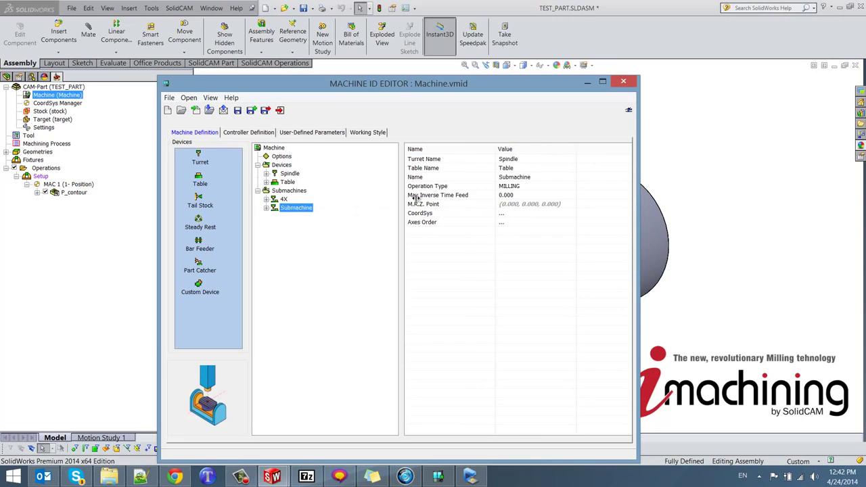
left_click(545, 176)
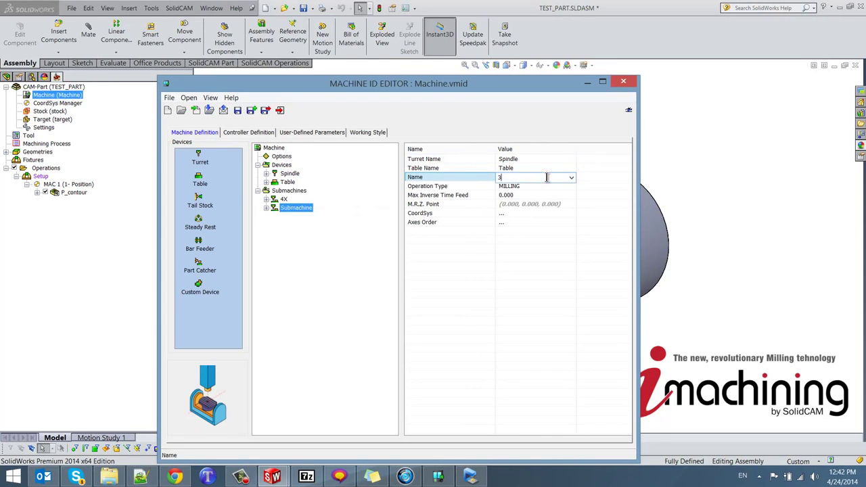
key("Return")
Clear the C axis assignment in the 3X submachine's axes order, and save and exit the machine definition.
double_click(275, 215)
left_click(304, 225)
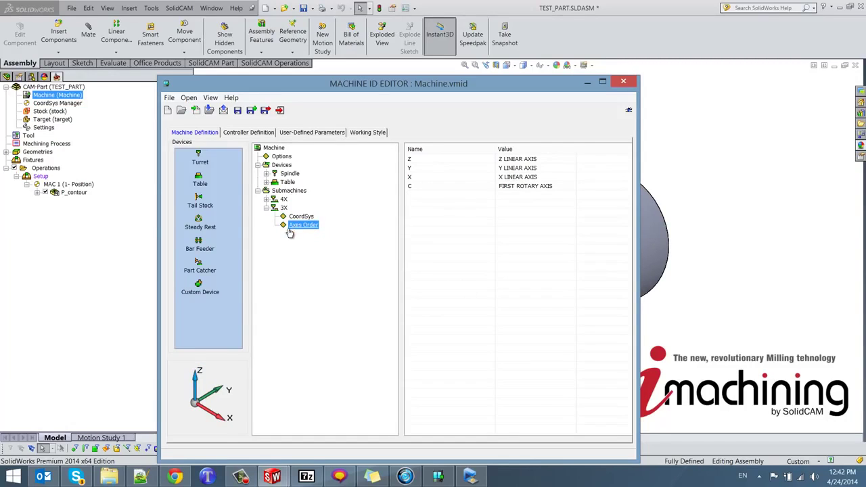
left_click(534, 186)
left_click(550, 187)
left_click(535, 195)
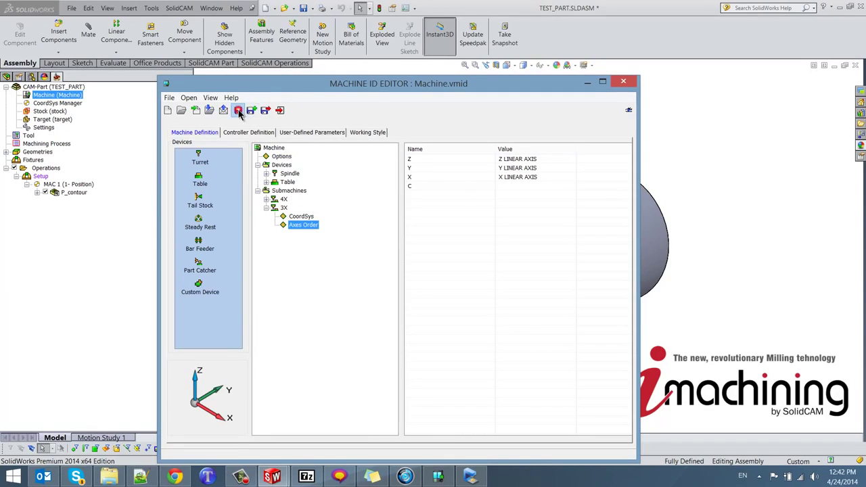
left_click(265, 111)
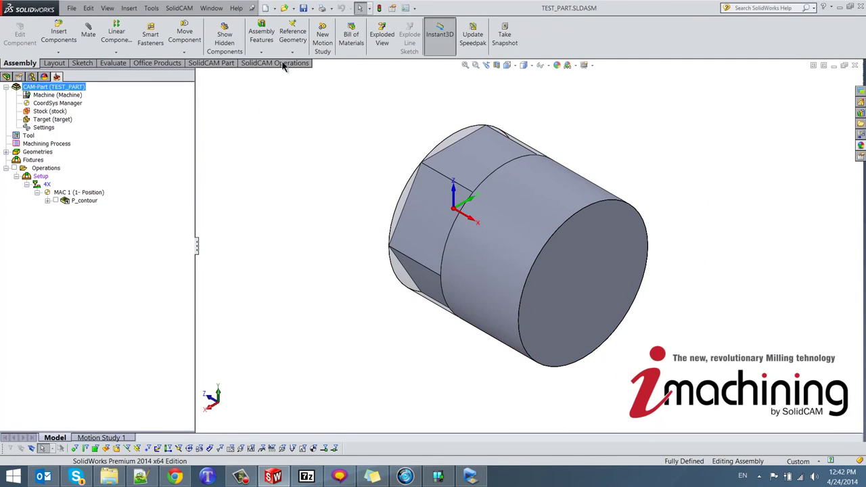
Open the recent machine assembly Montagem1.SLDASM.
left_click(211, 8)
left_click(284, 276)
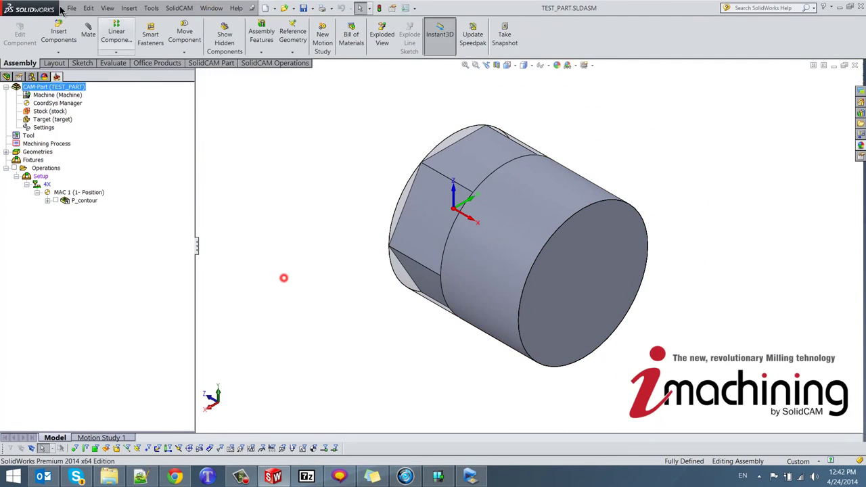
key("alt+f")
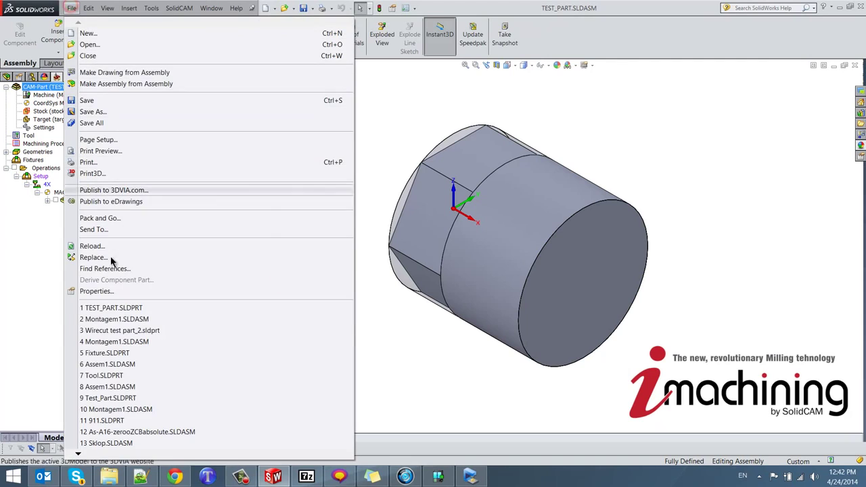
left_click(115, 319)
left_click(453, 249)
left_click(510, 250)
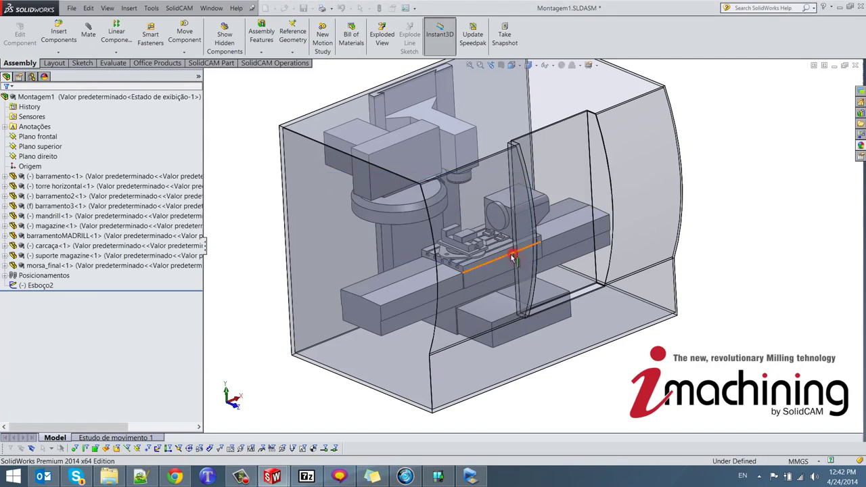
Delete the vise component morsa_final and its dependent mates from the assembly.
left_click(86, 265)
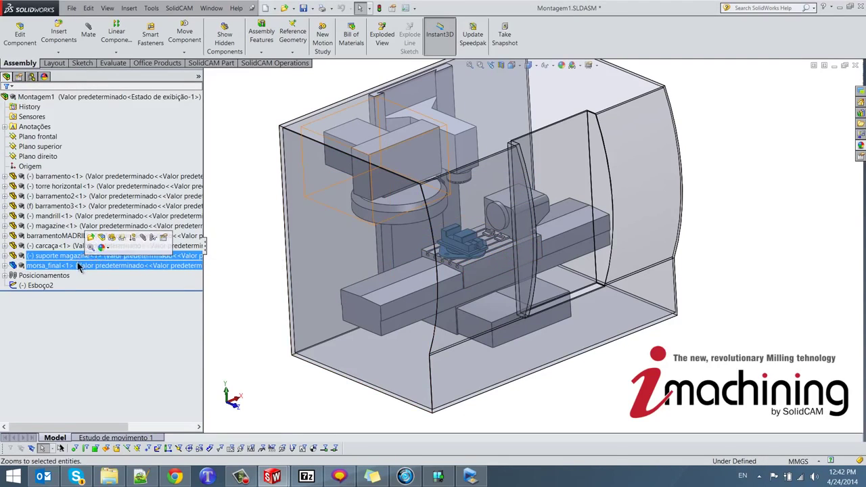
right_click(88, 263)
left_click(110, 381)
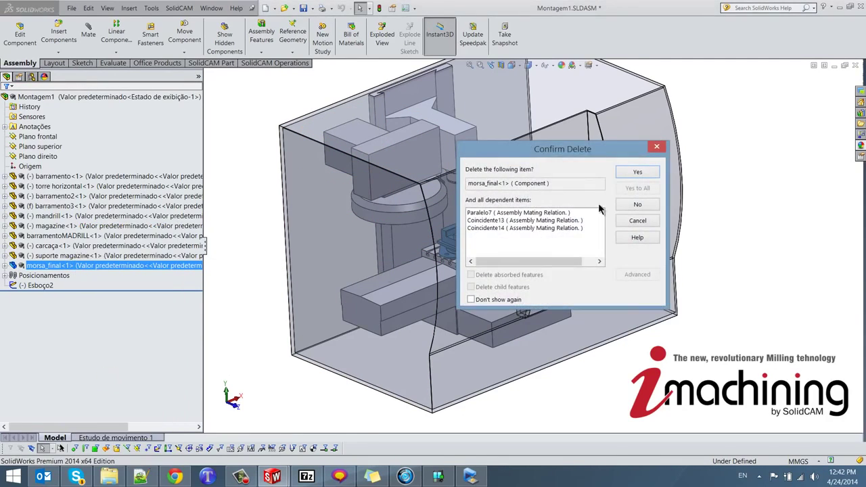
left_click(636, 173)
Examine the slotted table, rotary head and spindle of the machine assembly from several angles.
scroll(490, 286, "down", 10)
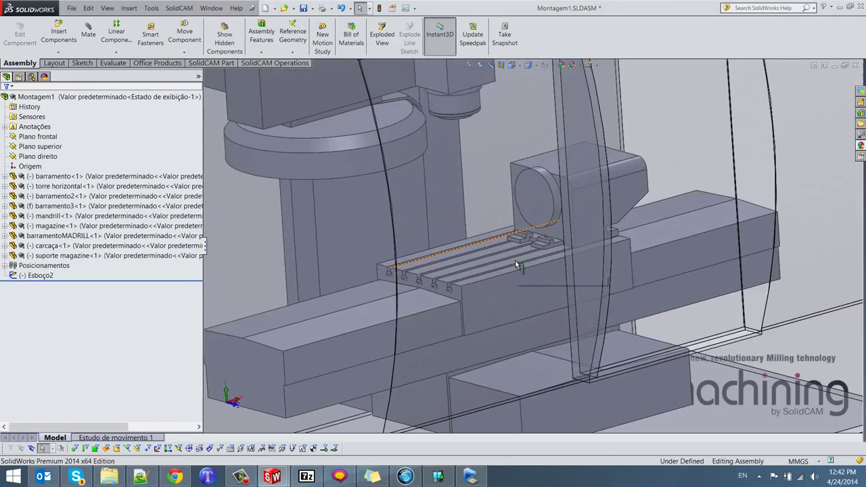
middle_click_drag(491, 285, 503, 315)
scroll(503, 315, "up", 3)
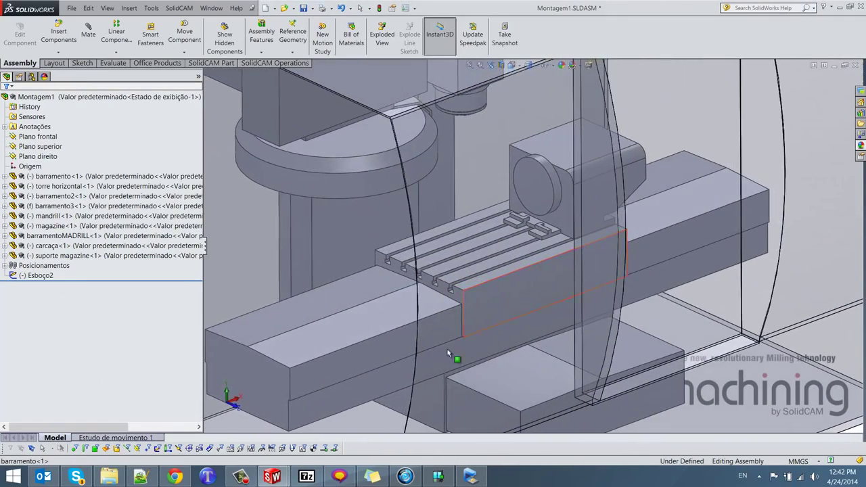
mouse_move(271, 479)
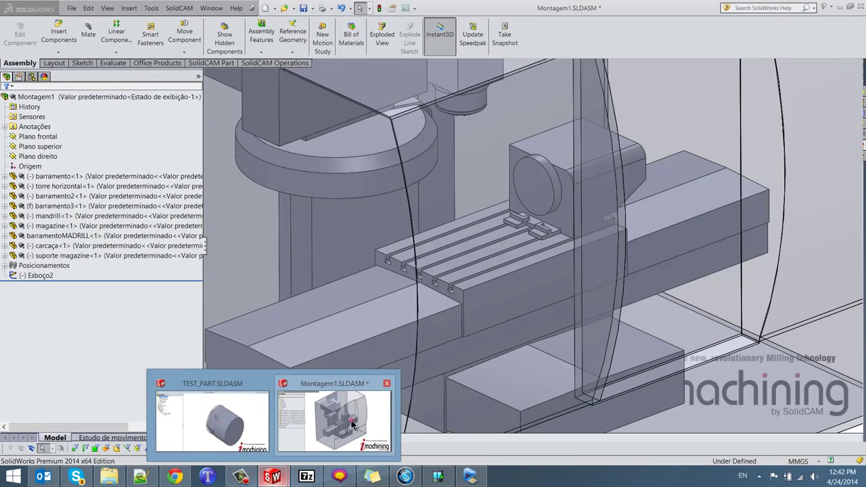
left_click(351, 424)
middle_click_drag(543, 189, 509, 111)
middle_click_drag(564, 247, 591, 113)
middle_click_drag(630, 226, 613, 247)
scroll(585, 250, "down", 2)
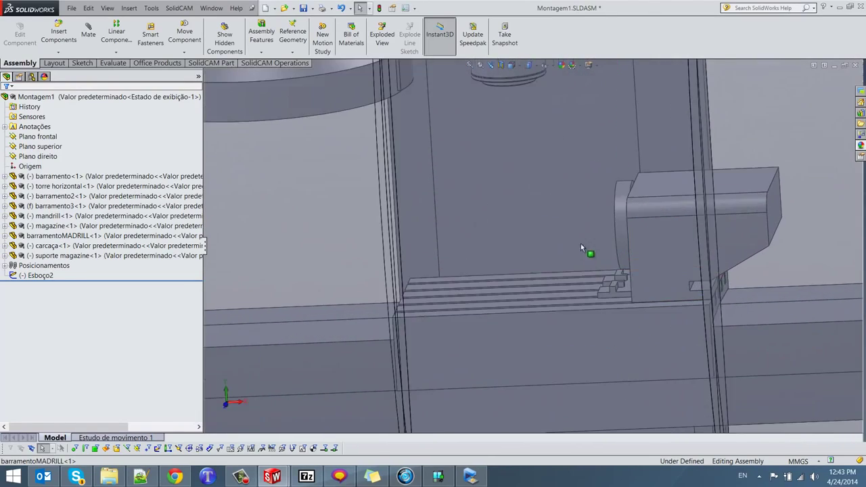
scroll(577, 287, "up", 4)
left_click_drag(521, 125, 539, 176)
scroll(521, 232, "down", 4)
middle_click_drag(535, 278, 547, 270)
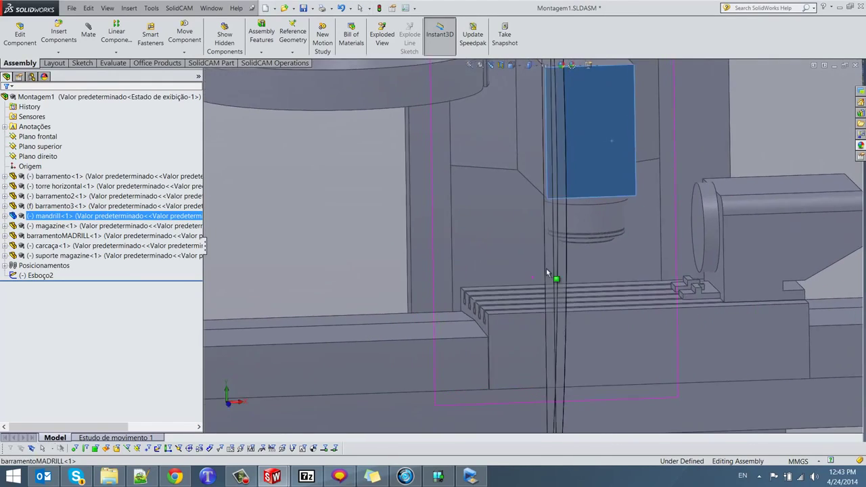
scroll(581, 259, "down", 2)
scroll(581, 259, "up", 1)
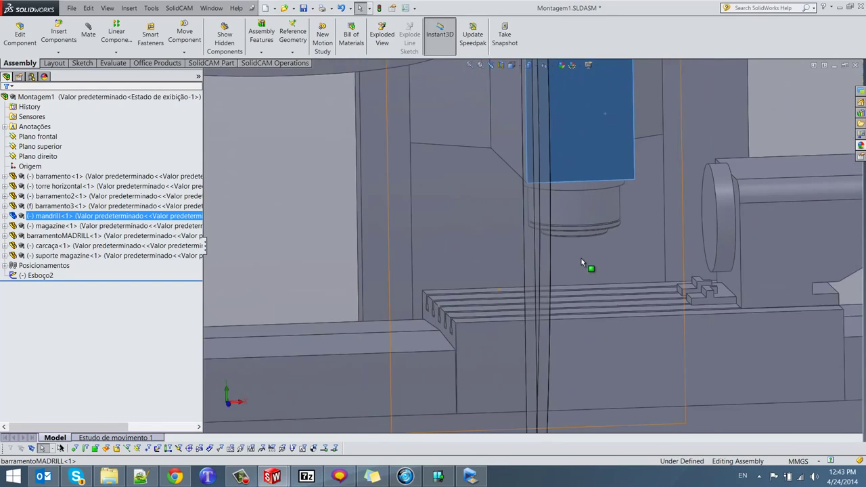
middle_click(575, 212)
middle_click_drag(574, 213, 572, 213)
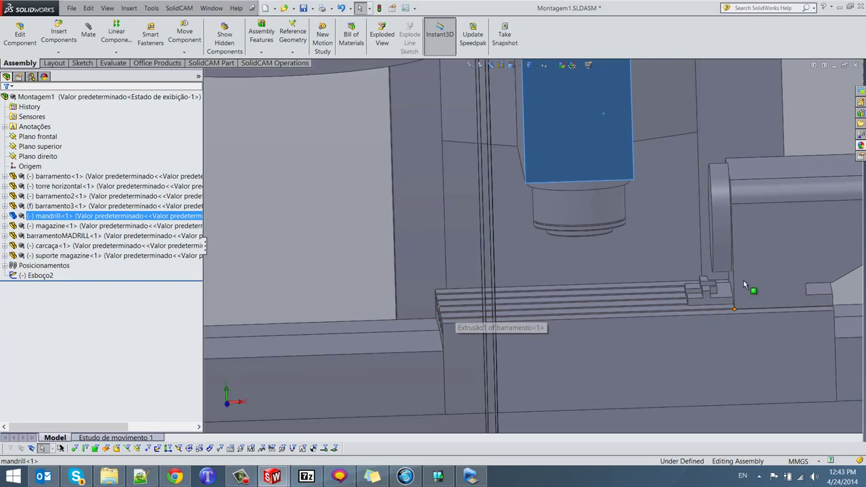
Measure the distance between the rotary chuck's cylindrical face and the slotted table's top face.
left_click(729, 217)
left_click(616, 306, "ctrl")
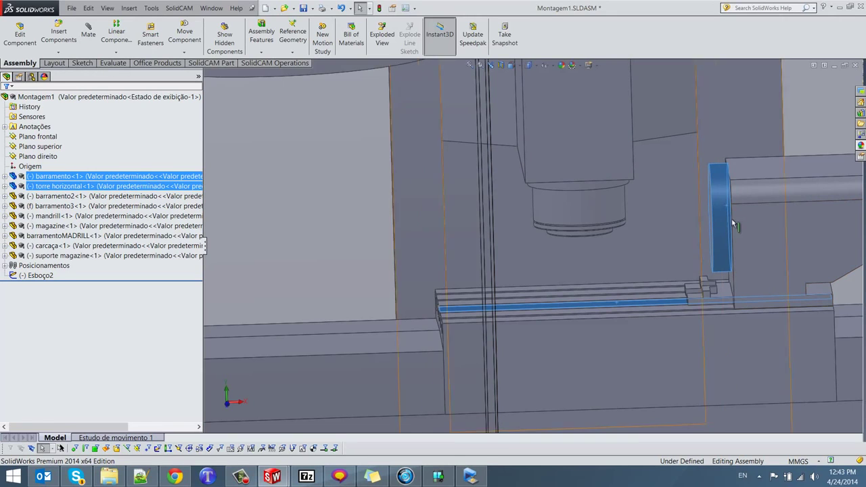
left_click(113, 63)
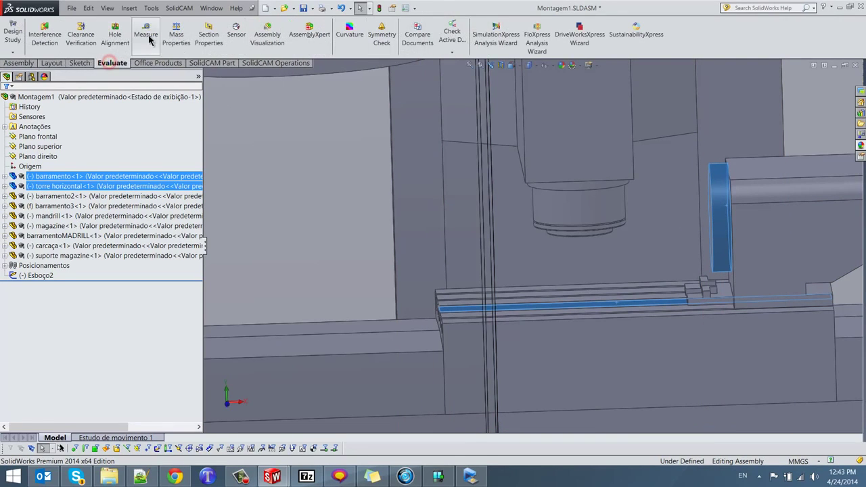
left_click(146, 36)
middle_click_drag(785, 322, 774, 284)
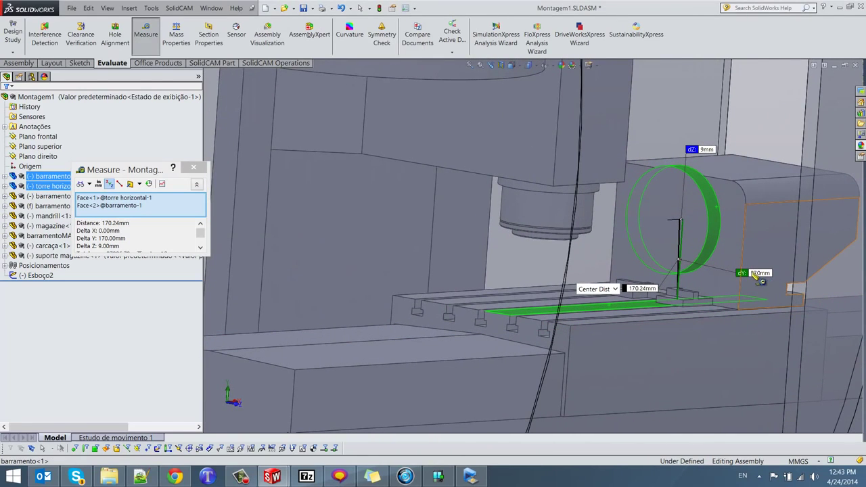
left_click(193, 167)
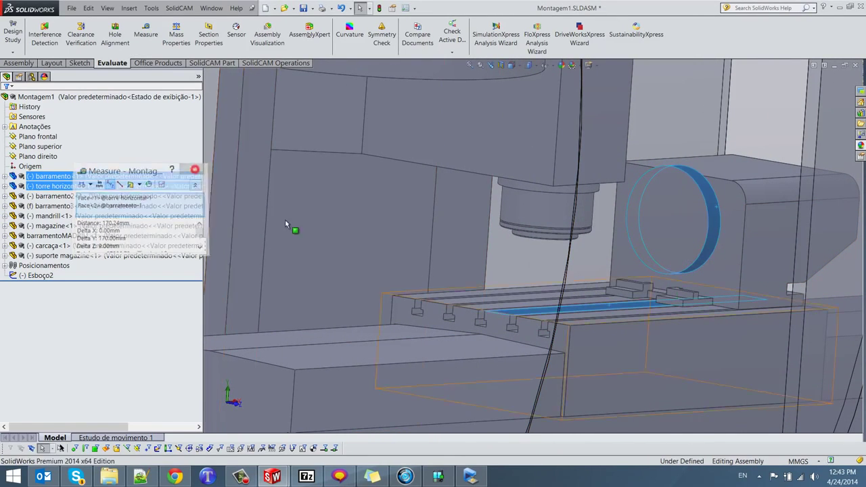
Measure the distance between the rotary chuck's front face and the slotted table's far end face.
middle_click_drag(705, 323, 674, 318)
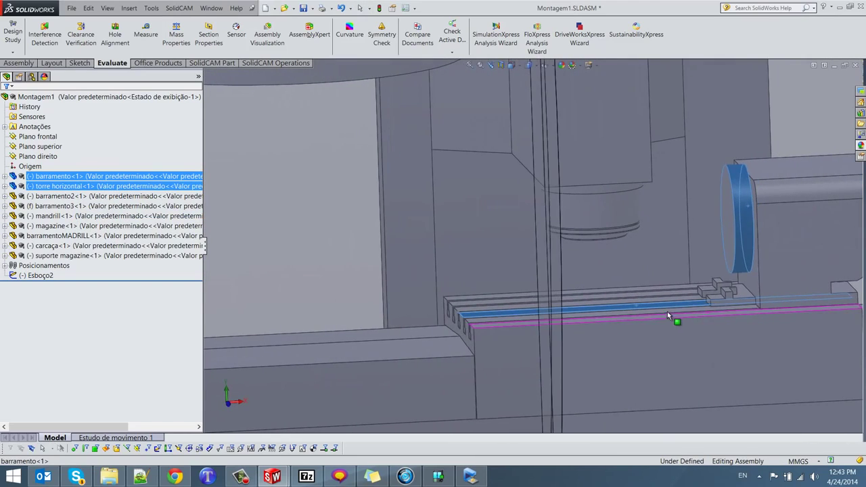
left_click(724, 233)
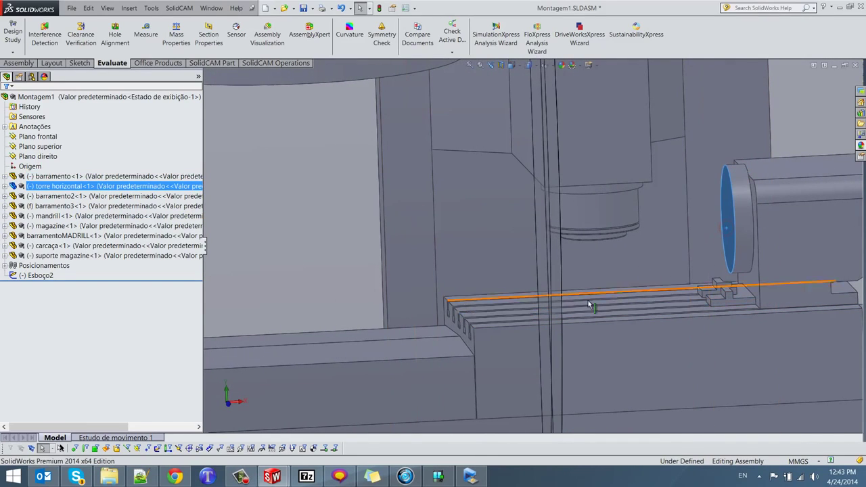
left_click(456, 330, "ctrl")
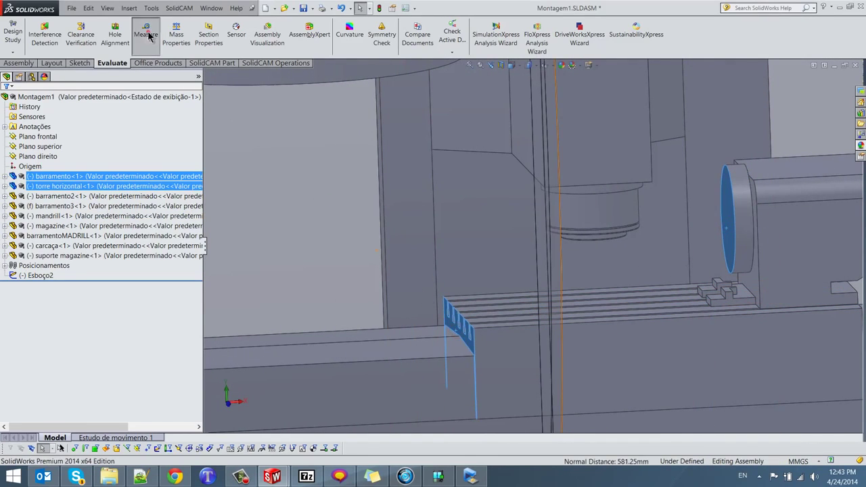
left_click(145, 33)
middle_click_drag(683, 357, 677, 307)
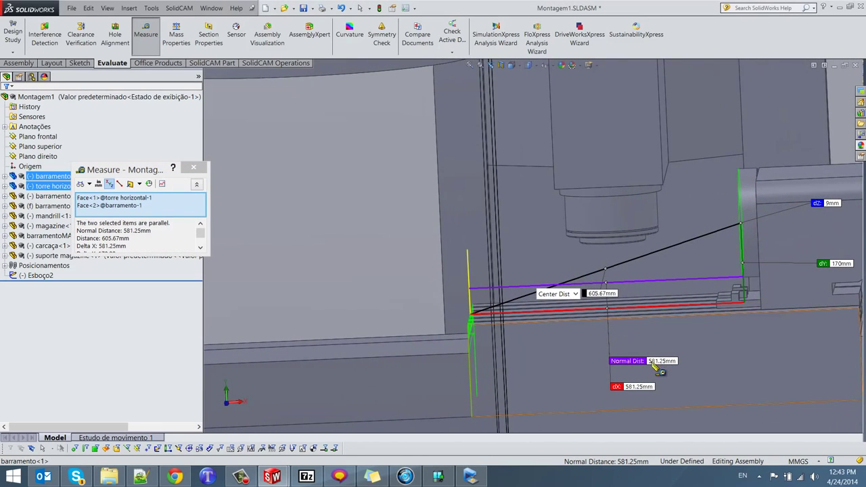